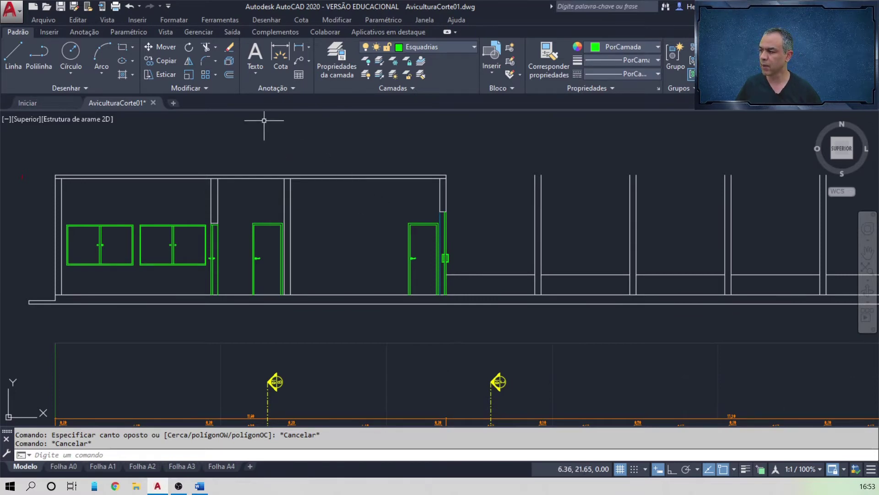
- Offset the underside line of the roof slab 0.2 downward to form the beam's lower edge
left_click(229, 75)
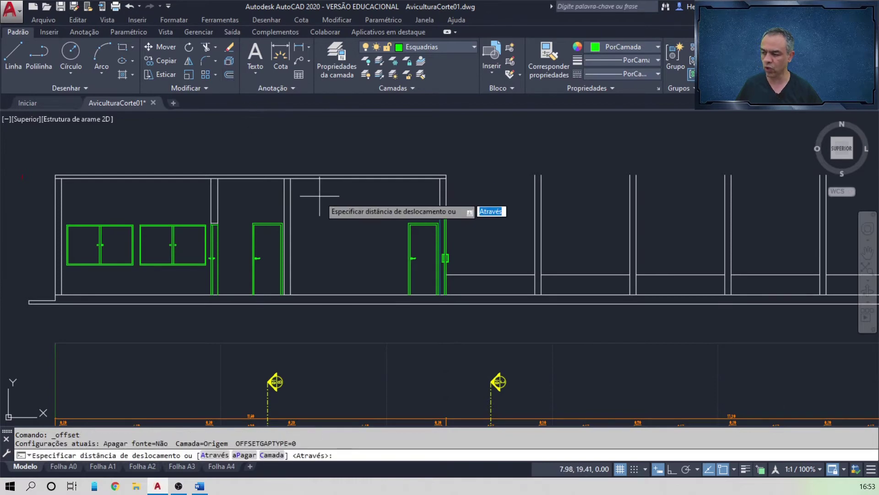
type("0.2")
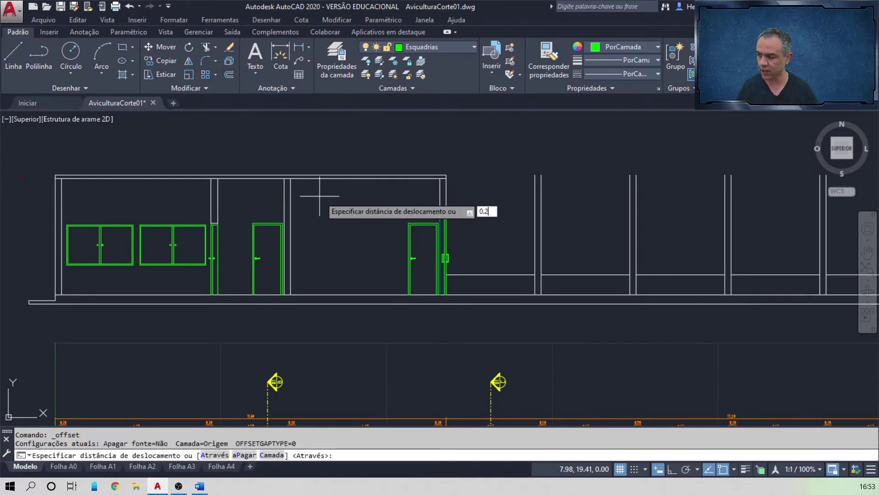
key("Return")
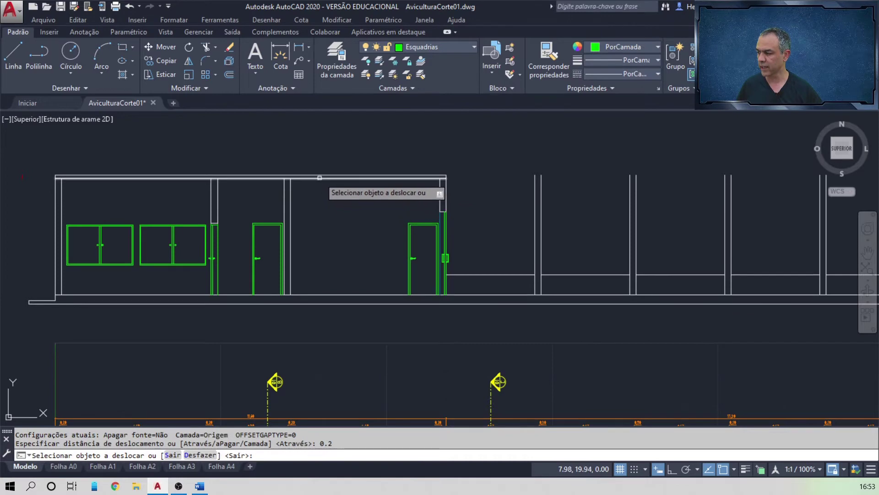
left_click(320, 177)
left_click(320, 216)
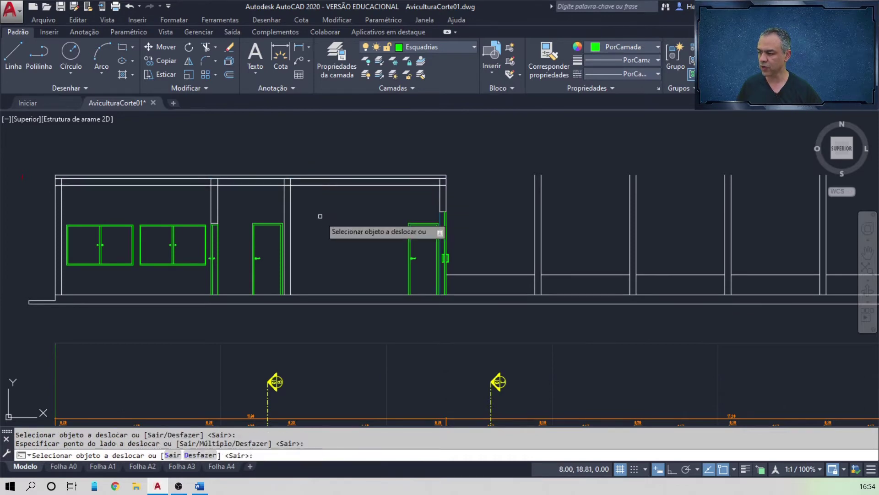
key("Return")
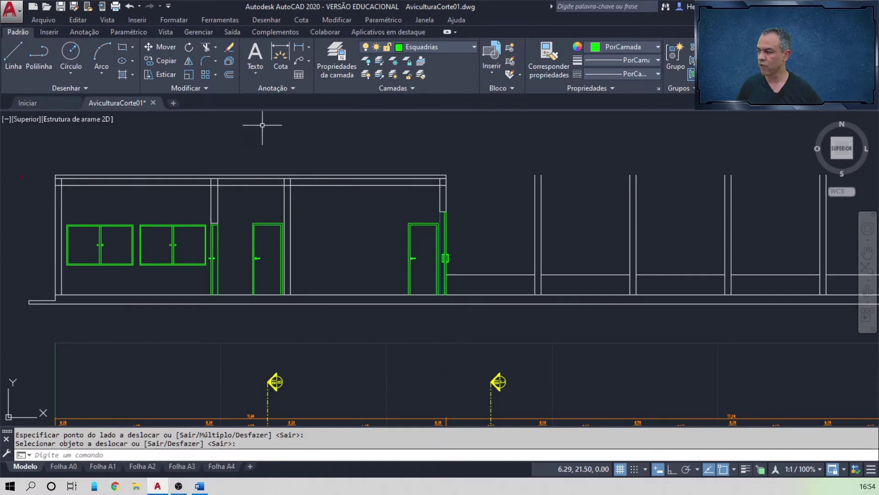
- Extend the beam's lower line across the open bays to the outer face of the far end column
left_click(217, 48)
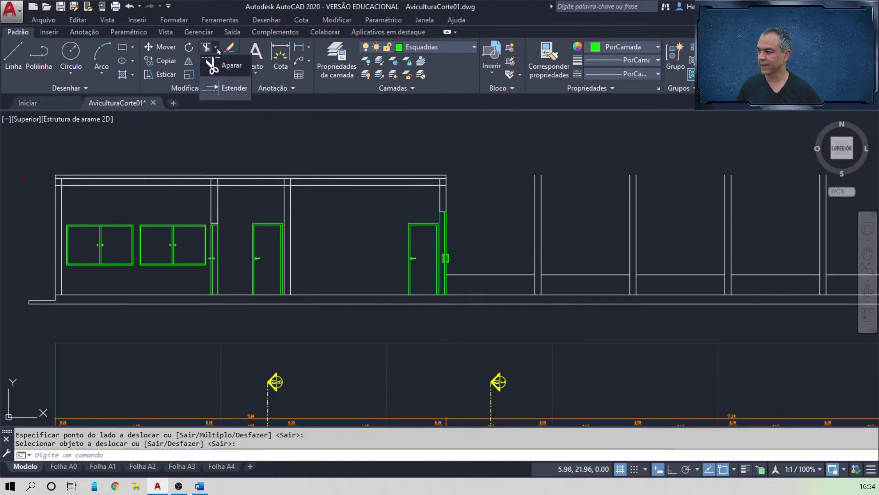
left_click(230, 88)
scroll(411, 184, "down", 3)
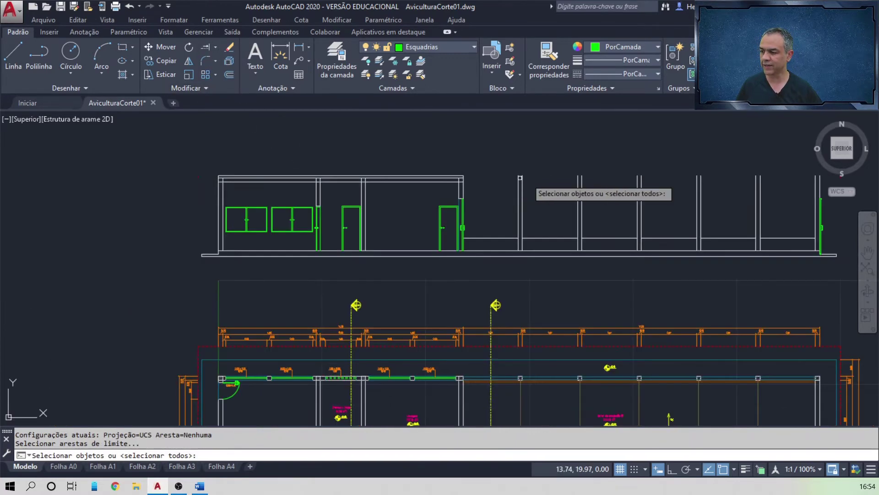
middle_click_drag(411, 185, 337, 192)
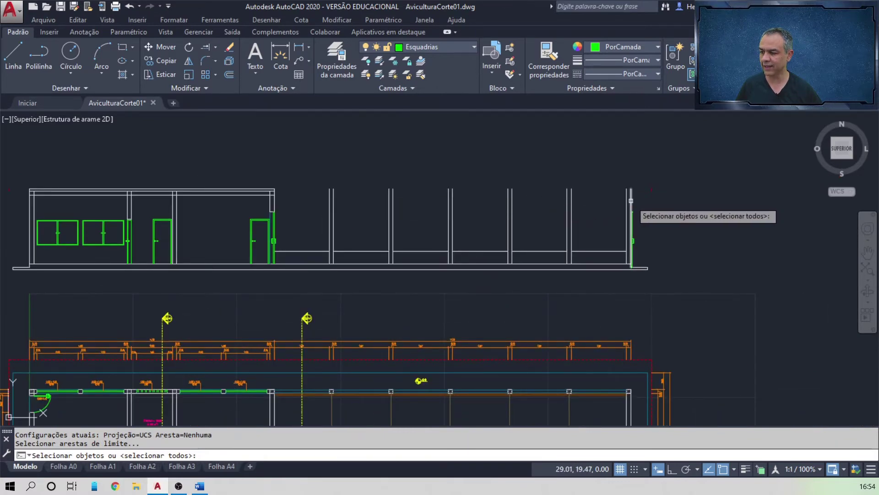
left_click(631, 200)
key("Return")
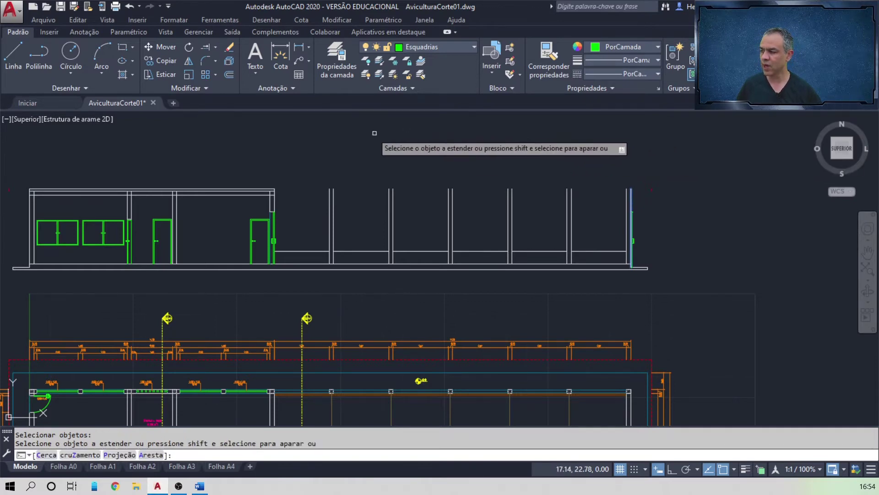
left_click(262, 197)
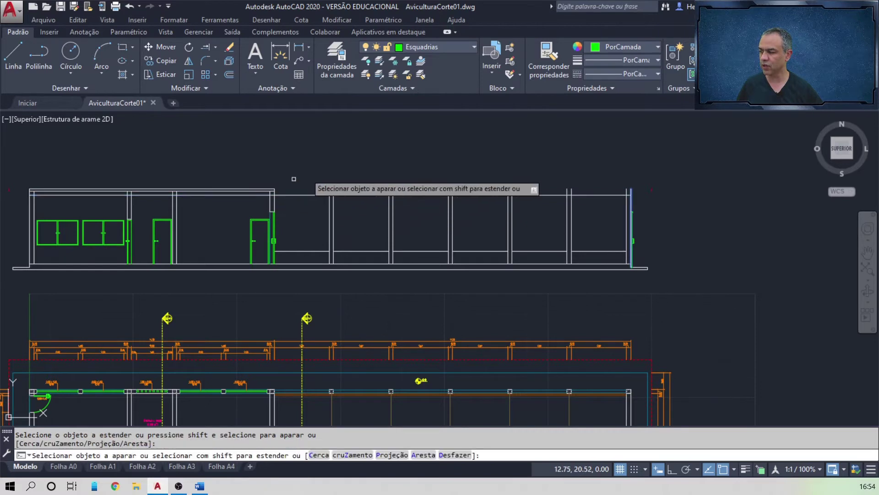
key("Return")
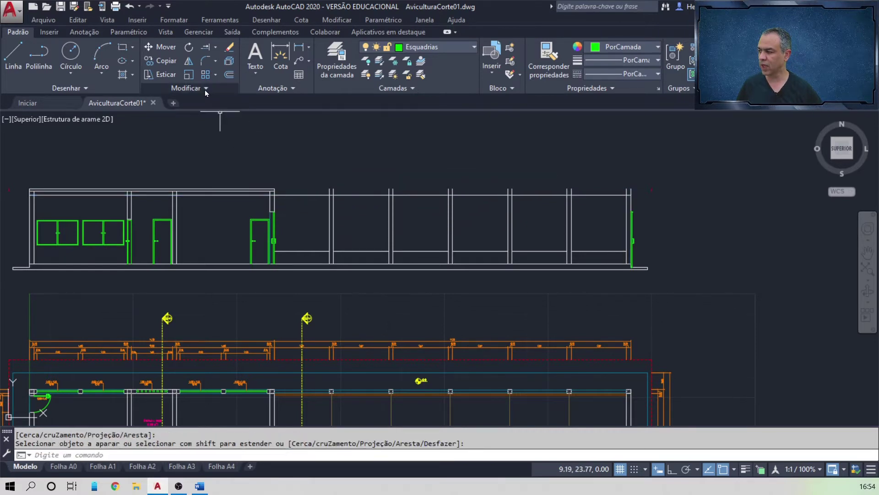
- Break the extended beam line at a single point on the outer face of the wall where the open bays begin
left_click(205, 90)
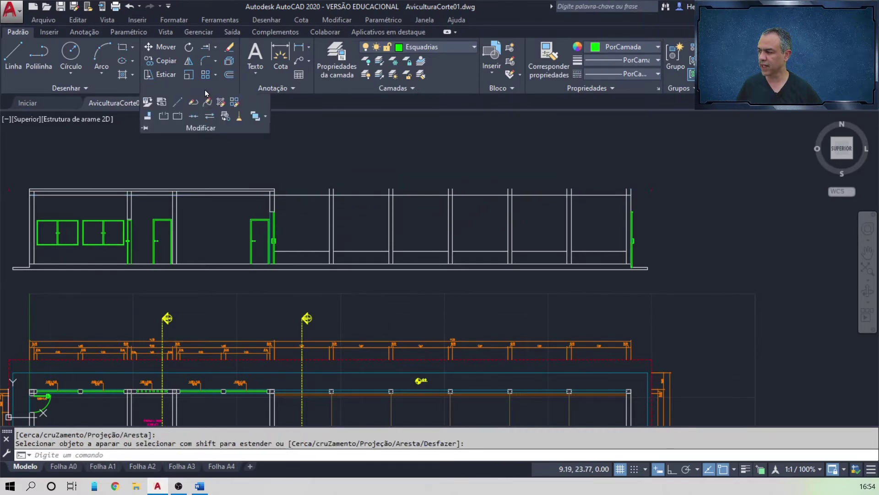
left_click(180, 118)
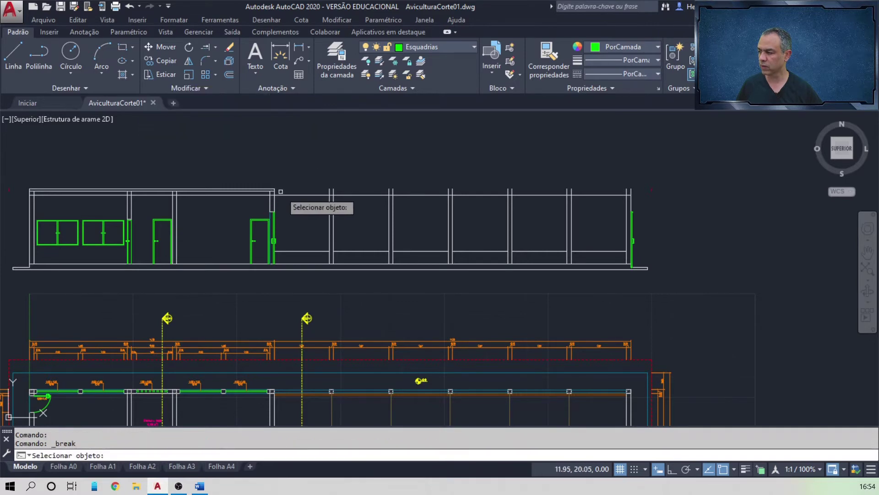
scroll(288, 194, "up", 8)
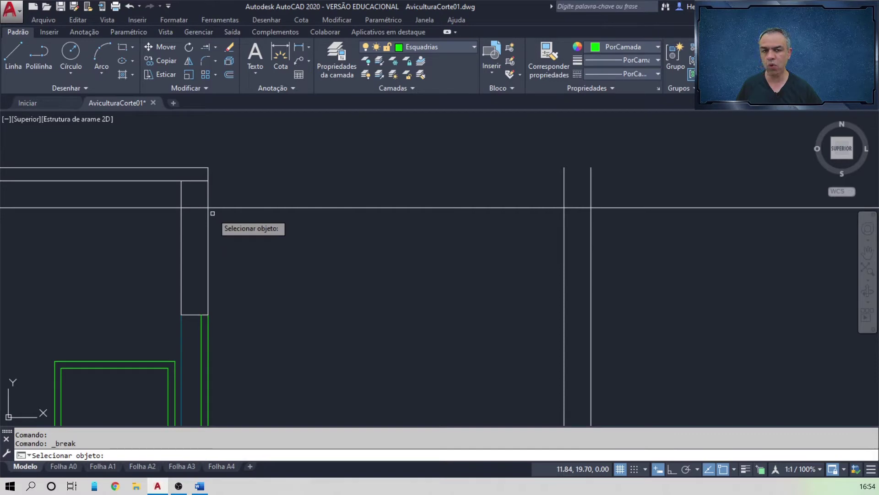
left_click(226, 208)
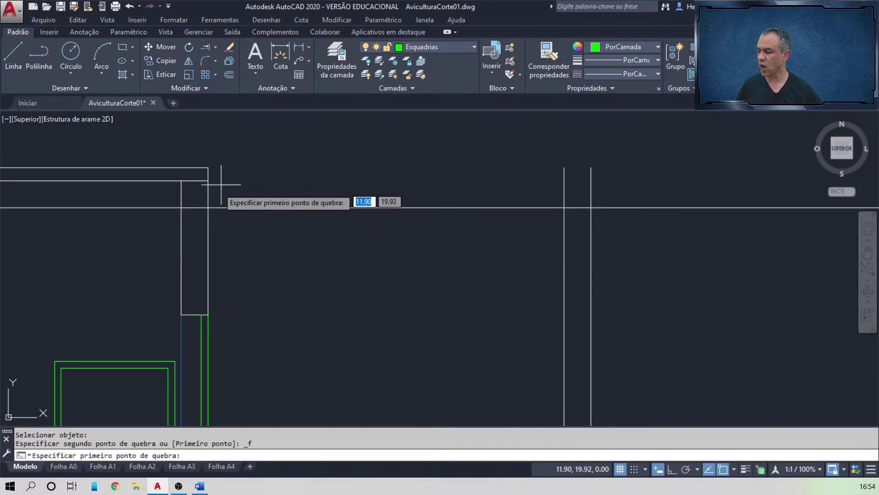
left_click(208, 208)
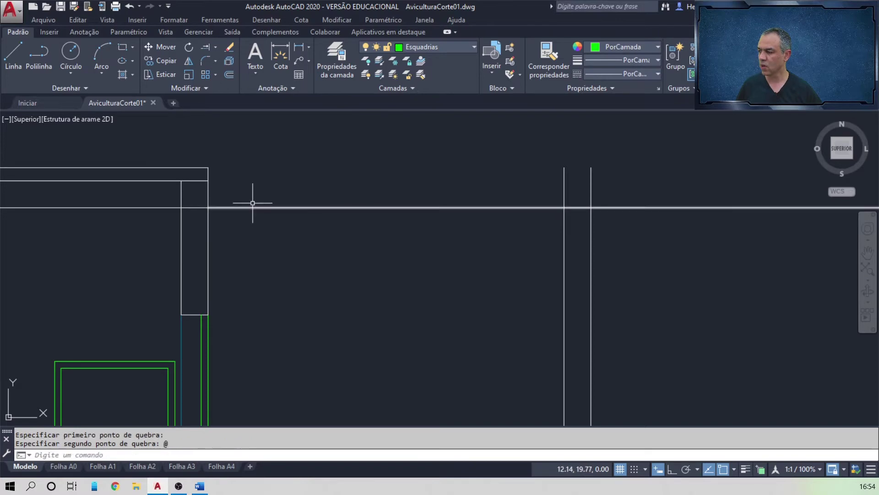
- Offset the open-bay portion of the beam line 0.20 upward to form its upper edge
left_click(229, 75)
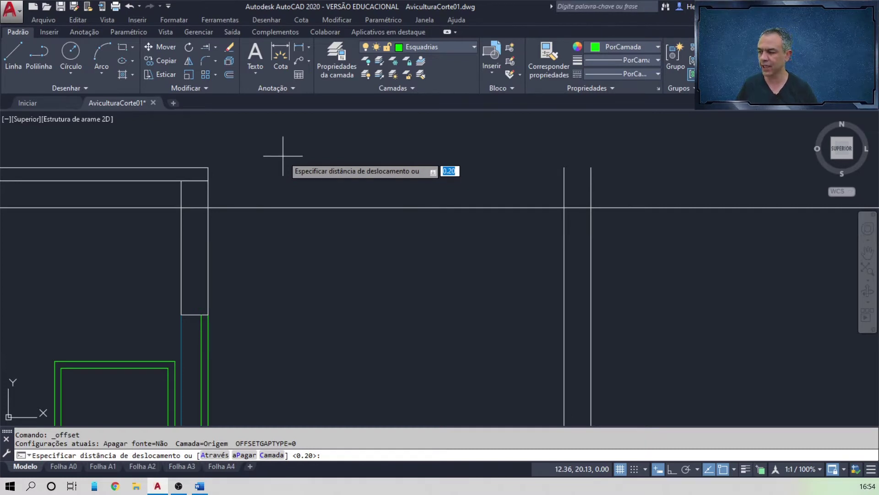
key("Return")
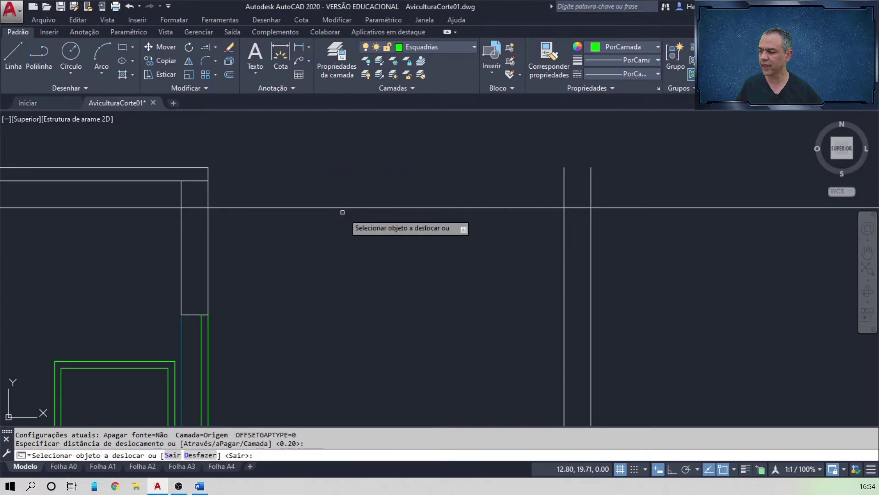
left_click(344, 208)
left_click(353, 155)
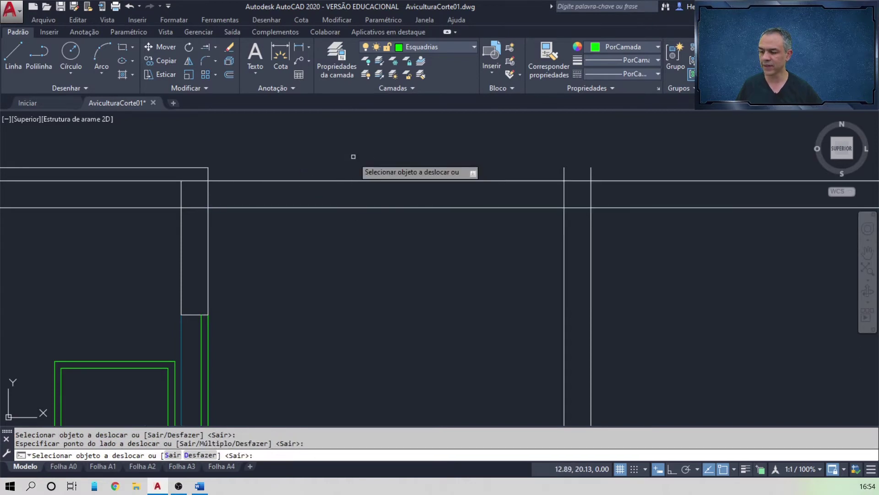
key("Return")
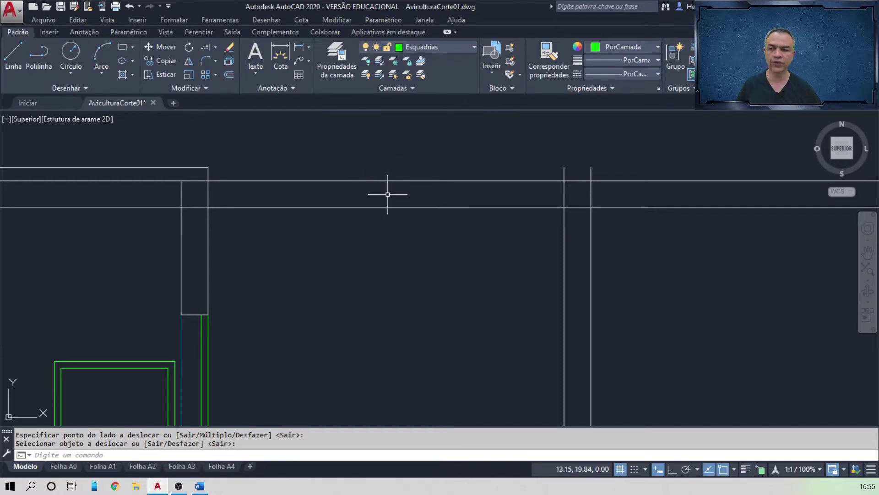
- Trim off the column line ends that project above the beam's upper line along the open bays
scroll(387, 194, "down", 4)
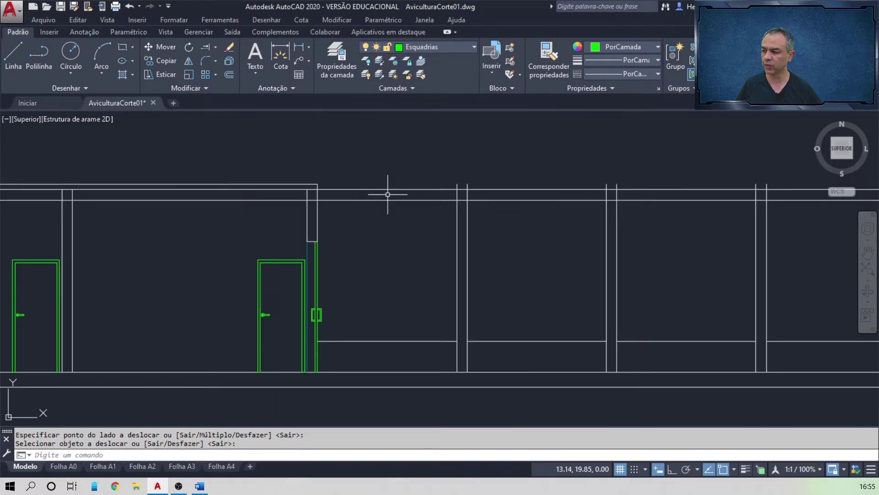
mouse_move(605, 218)
middle_mouse_down()
mouse_move(453, 216)
mouse_move(397, 227)
middle_mouse_up()
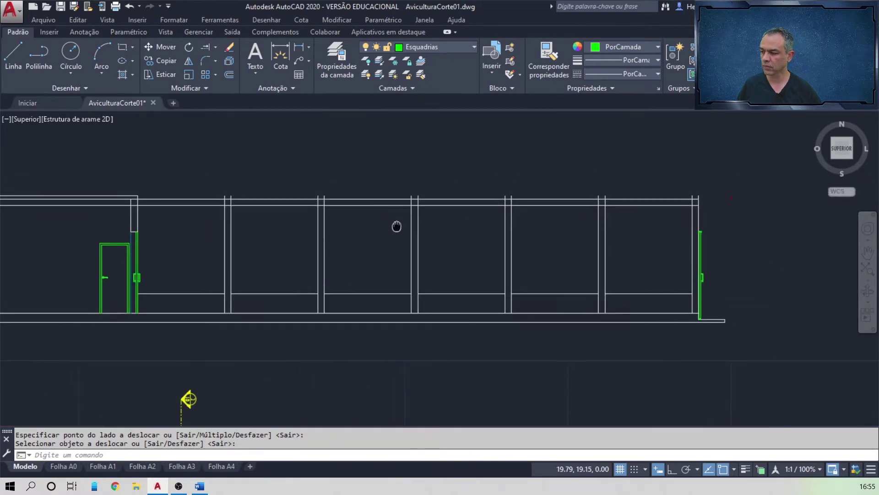
left_click(216, 51)
left_click(218, 65)
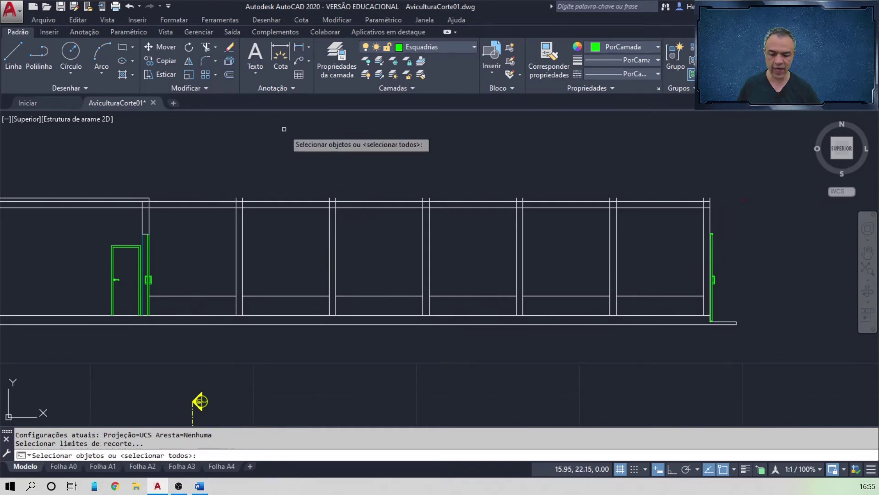
key("Return")
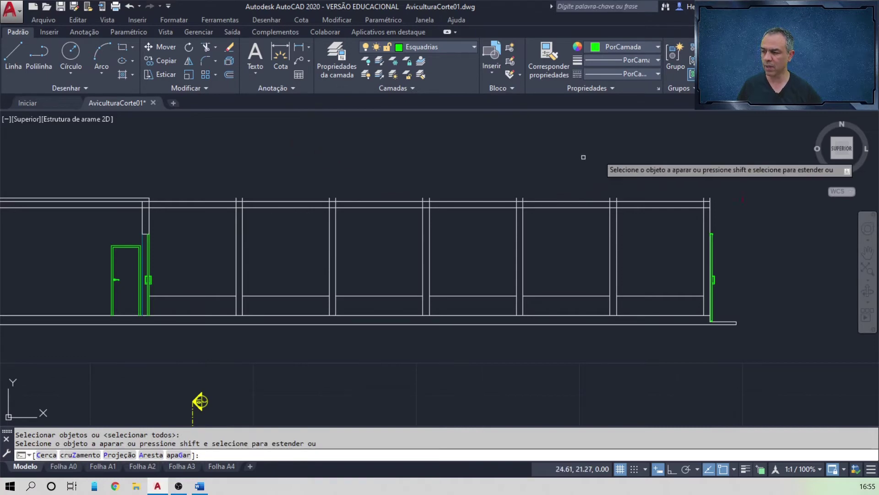
left_click(737, 145)
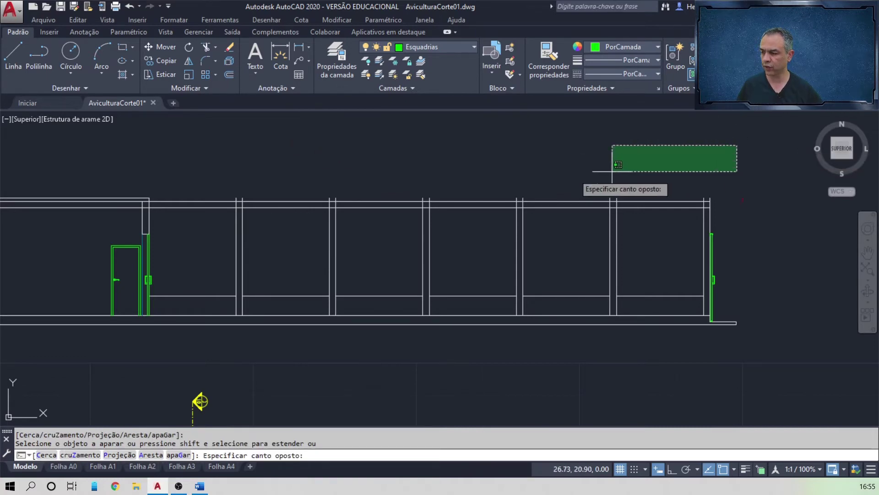
left_click(194, 198)
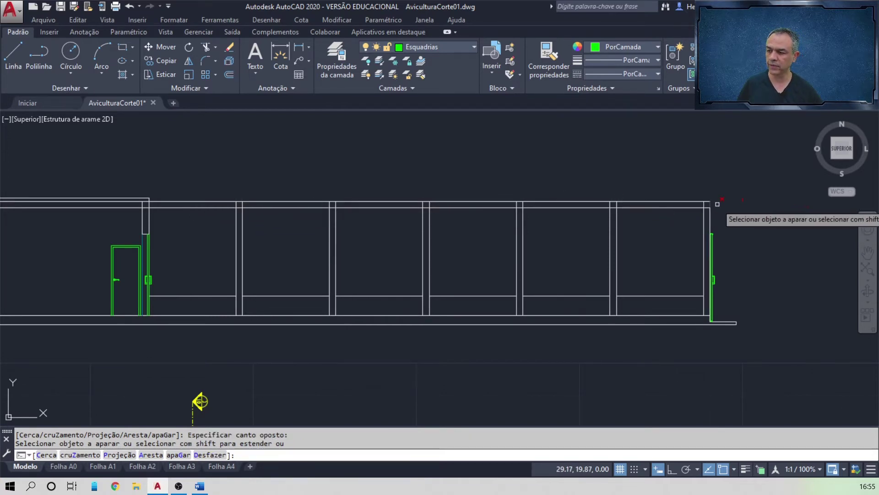
- Trim the intermediate column lines inside the beam and the beam's lower line segments across those columns
scroll(638, 201, "up", 2)
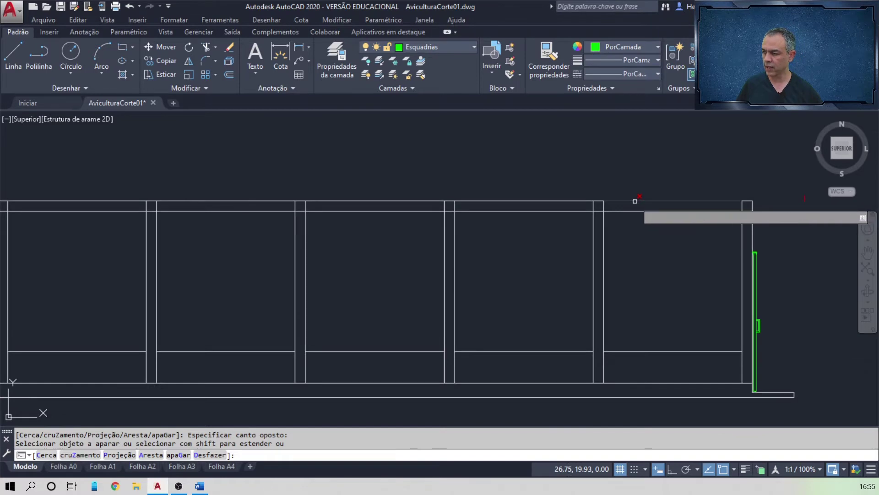
middle_click_drag(593, 170, 681, 167)
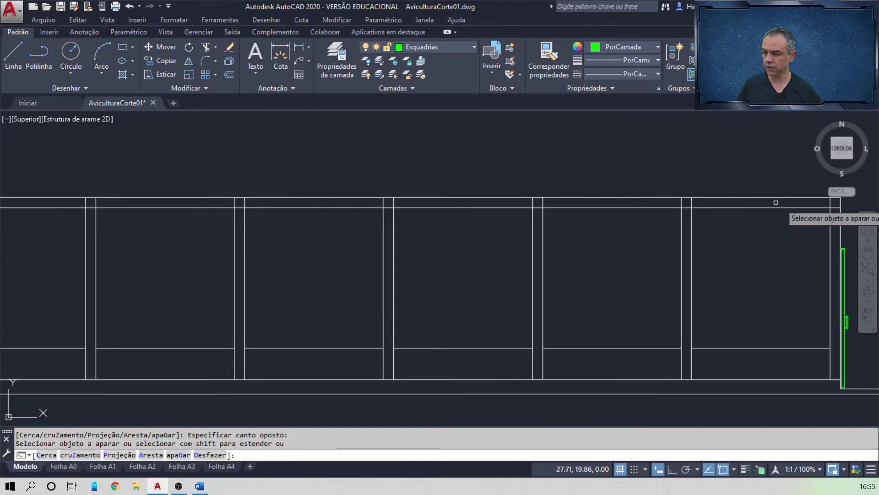
left_click_drag(792, 203, 78, 201)
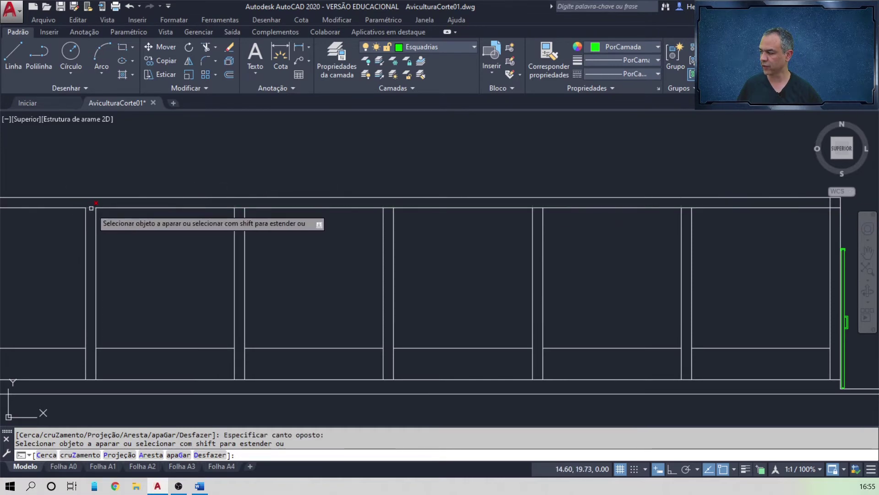
left_click(91, 208)
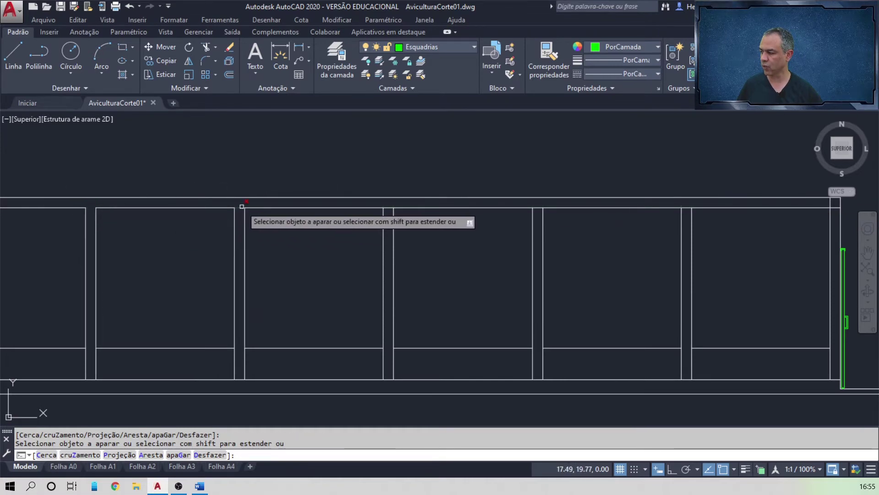
left_click(389, 207)
left_click(537, 207)
key("Return")
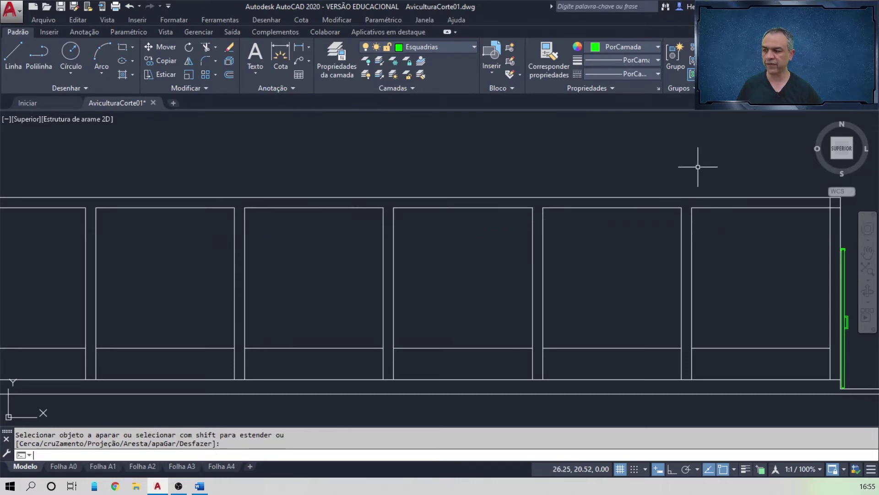
- Assign the beam, column and low-wall lines of the open bays to the Alvenaria em vista layer
scroll(682, 180, "down", 2)
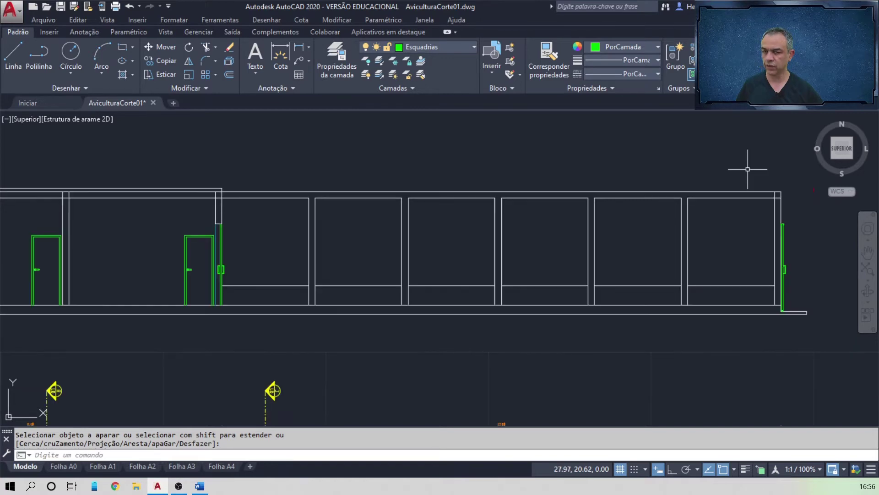
left_click(748, 170)
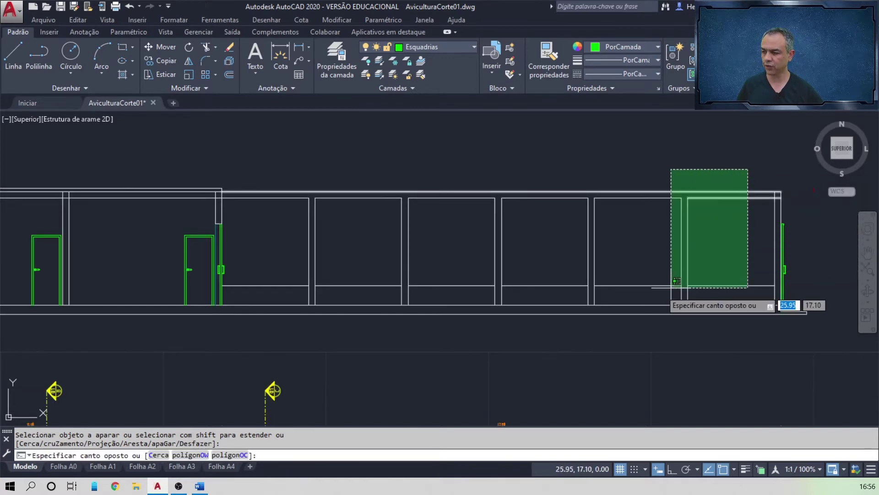
left_click(274, 295)
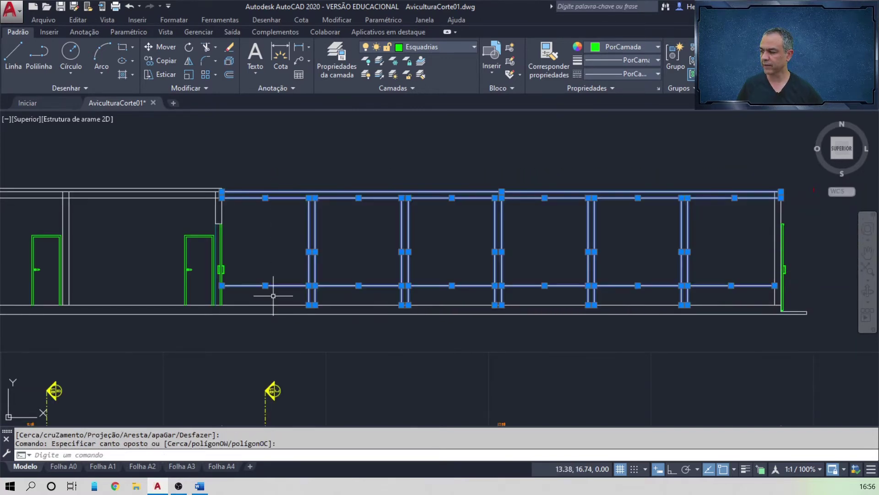
left_click(468, 50)
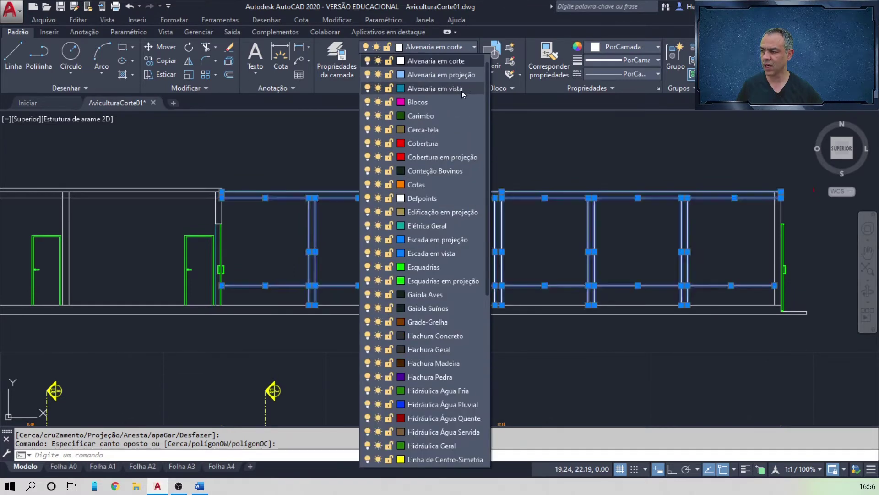
left_click(461, 89)
key("Escape")
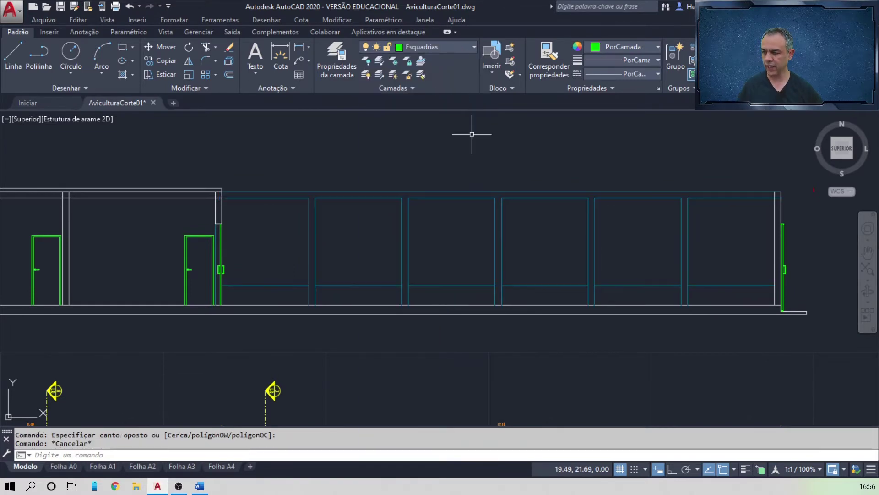
- Trim the roof slab's lower line where it crosses the thickness of each wall in the enclosed part of the section
middle_click_drag(276, 147, 605, 141)
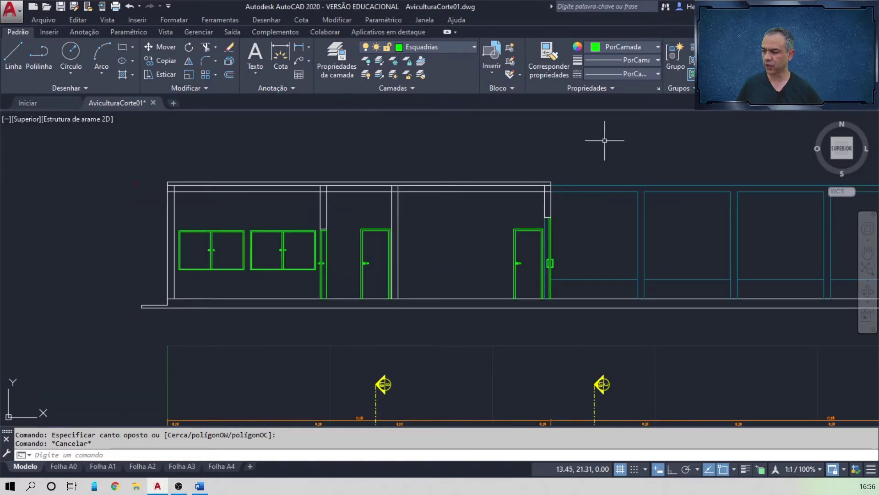
scroll(467, 210, "up", 2)
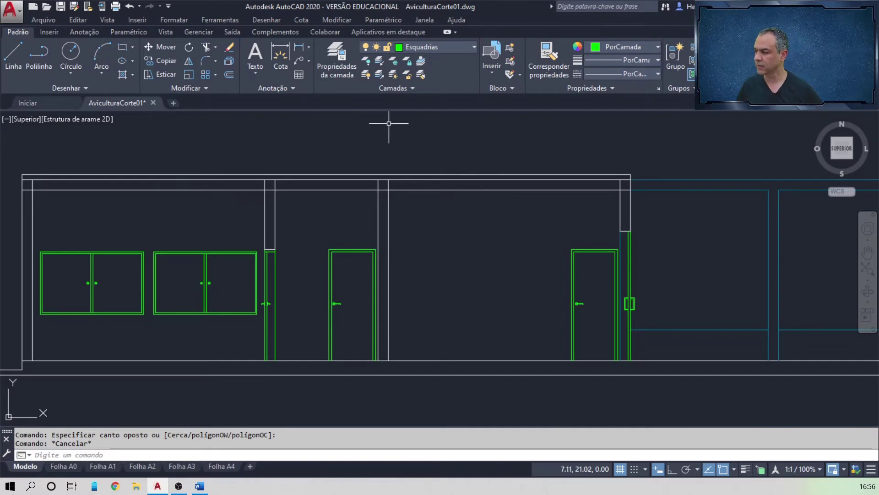
left_click(207, 46)
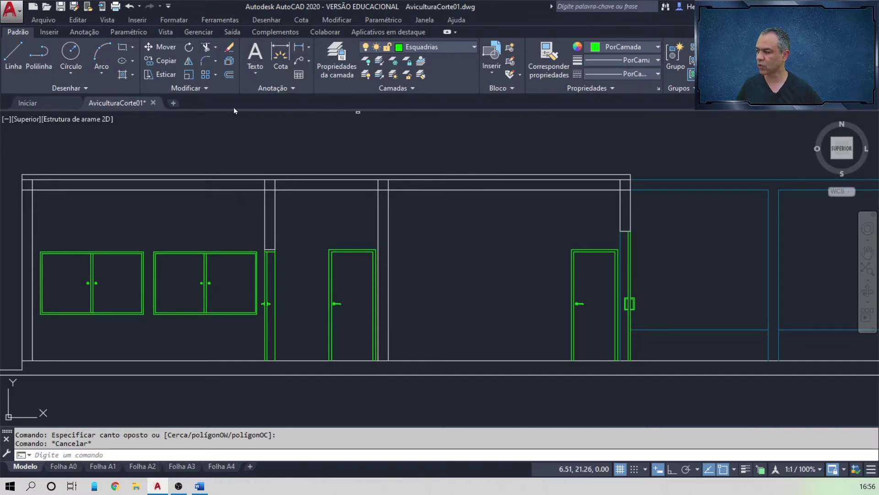
key("Return")
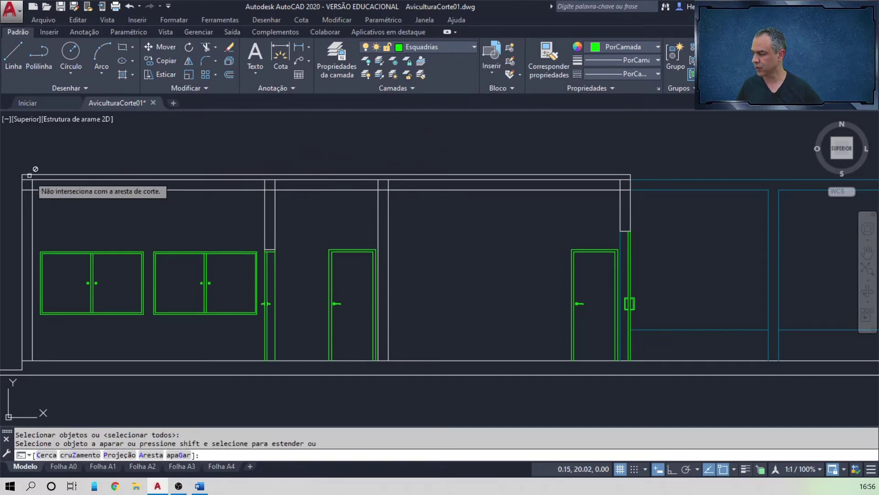
left_click(65, 180)
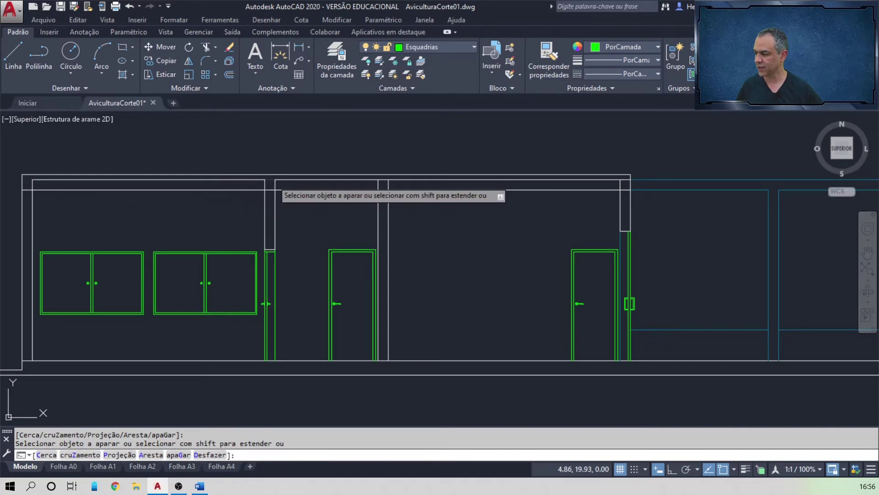
left_click(383, 180)
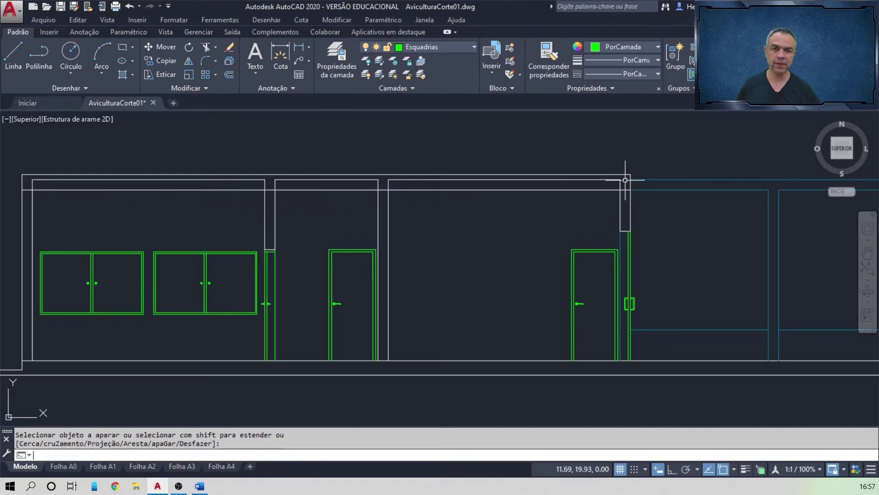
key("Return")
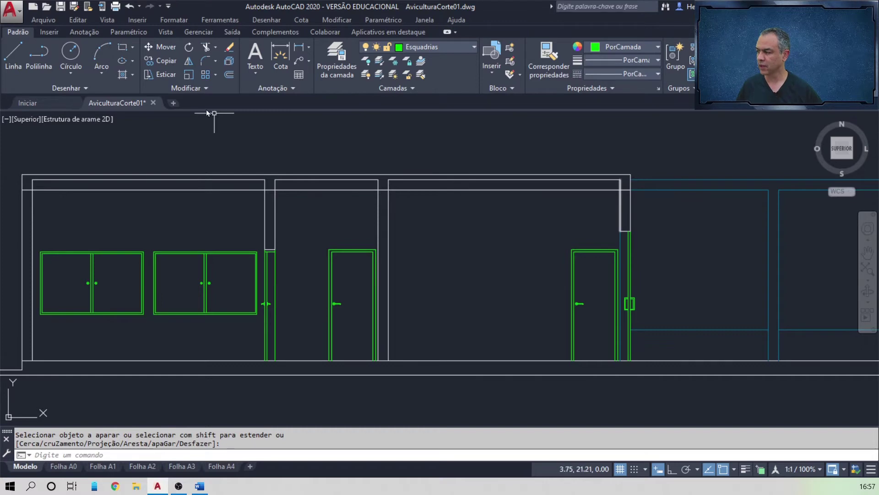
- Break the enclosed rooms' lower beam line at a single point on the inner face of the left end wall
left_click(206, 89)
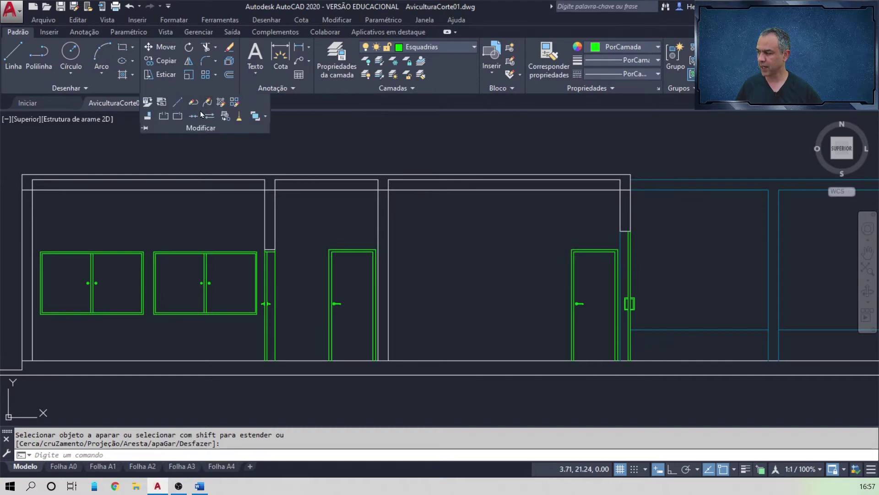
left_click(181, 118)
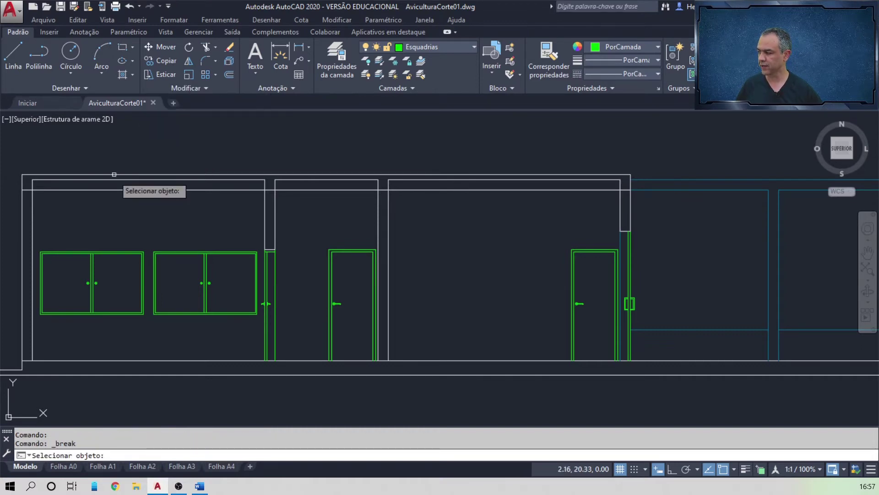
left_click(102, 188)
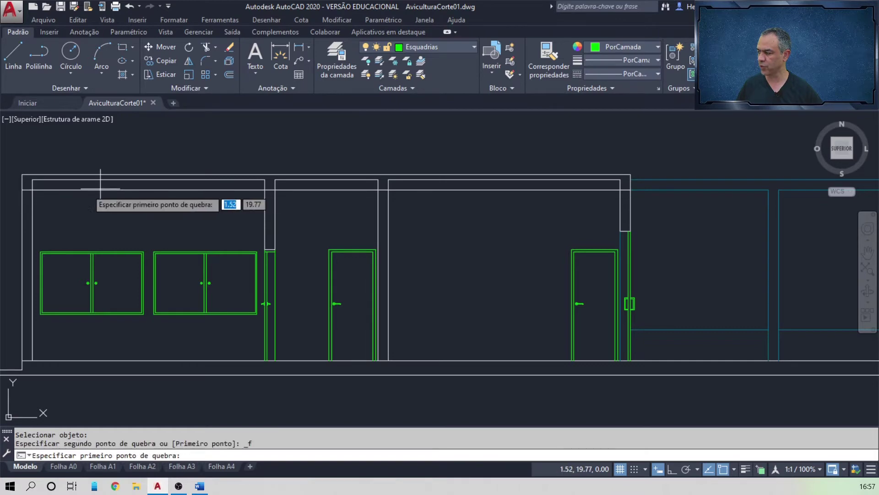
left_click(32, 189)
type("@")
key("Return")
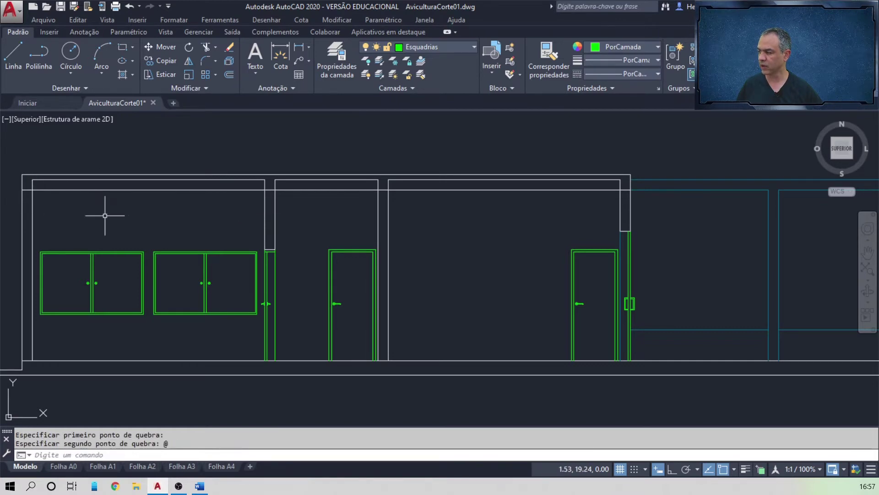
- Break the lower beam line at single points on both faces of the first interior wall, above the door shown in section
left_click(204, 91)
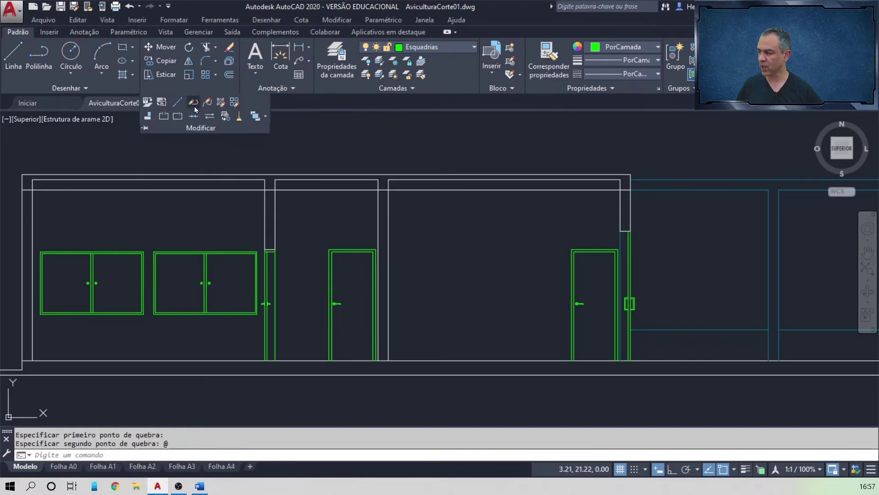
left_click(177, 117)
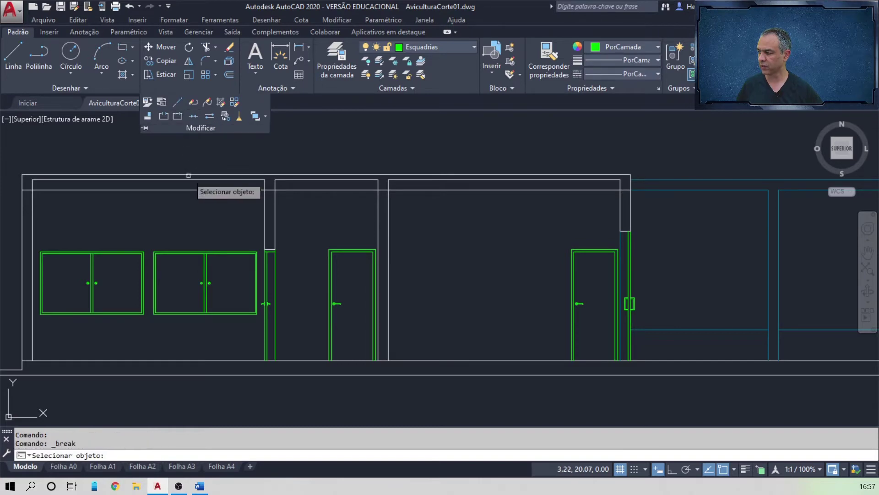
left_click(192, 190)
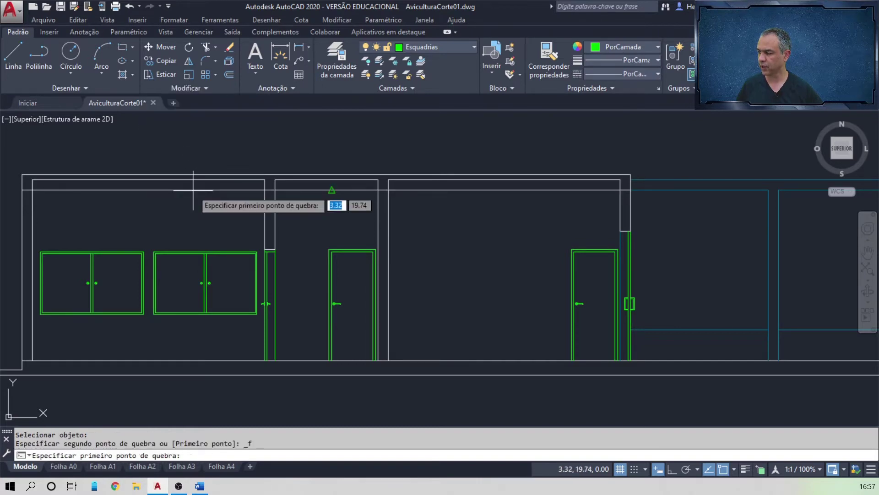
left_click(265, 189)
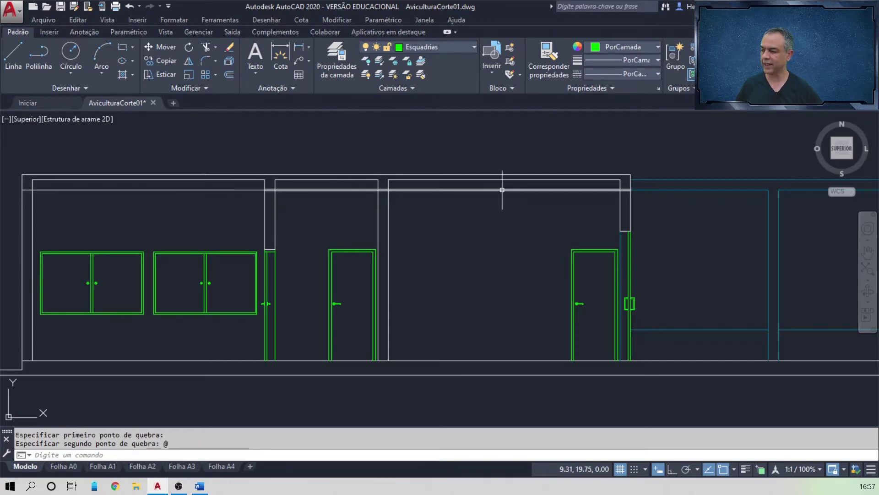
left_click(197, 88)
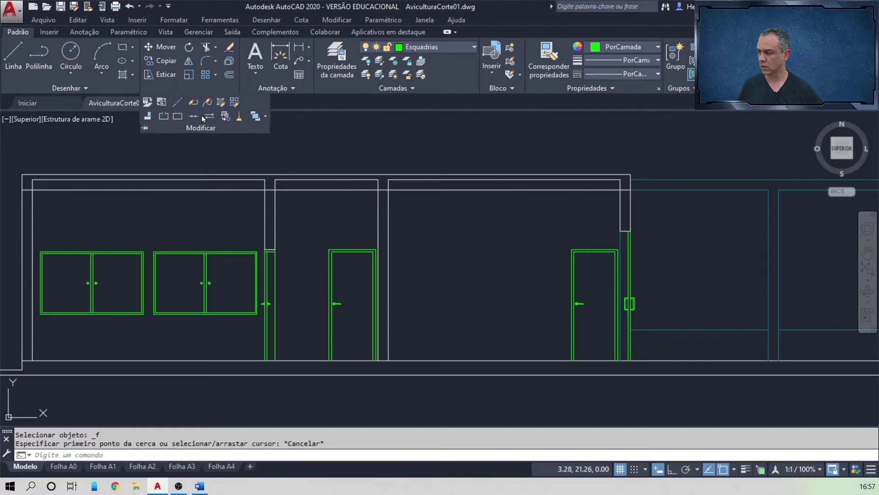
left_click(178, 116)
left_click(281, 190)
left_click(275, 189)
- Break the lower beam line at single points on both faces of the second, full-height interior wall
left_click(204, 88)
left_click(178, 116)
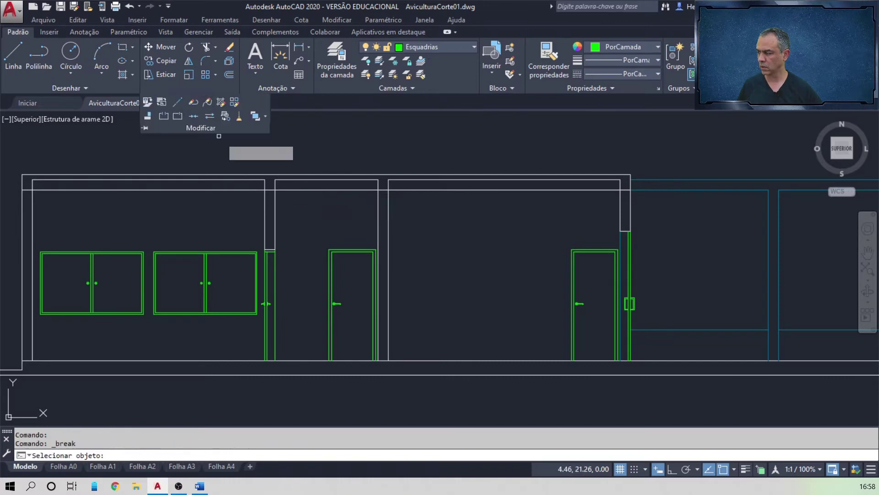
left_click(359, 190)
left_click(363, 189)
left_click(204, 88)
left_click(177, 116)
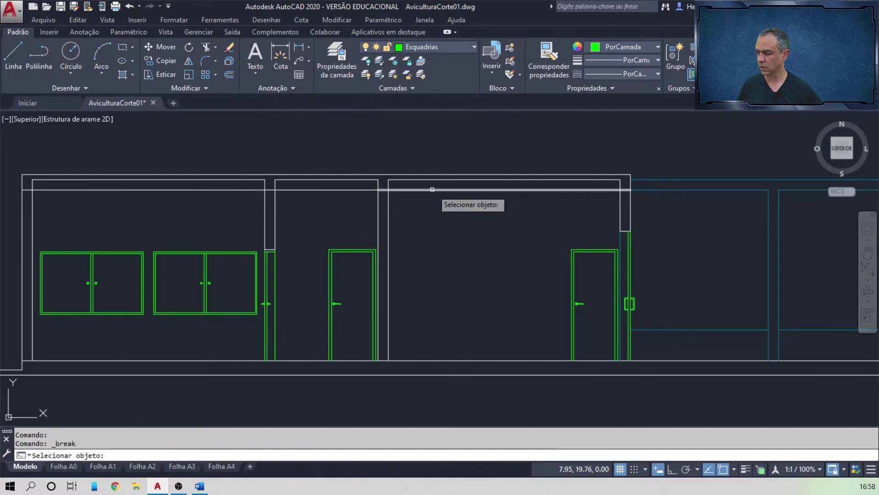
left_click(387, 190)
left_click(388, 189)
- Break the lower beam line at a single point on the inner face of the wall adjoining the open bays
left_click(204, 88)
left_click(178, 116)
left_click(568, 190)
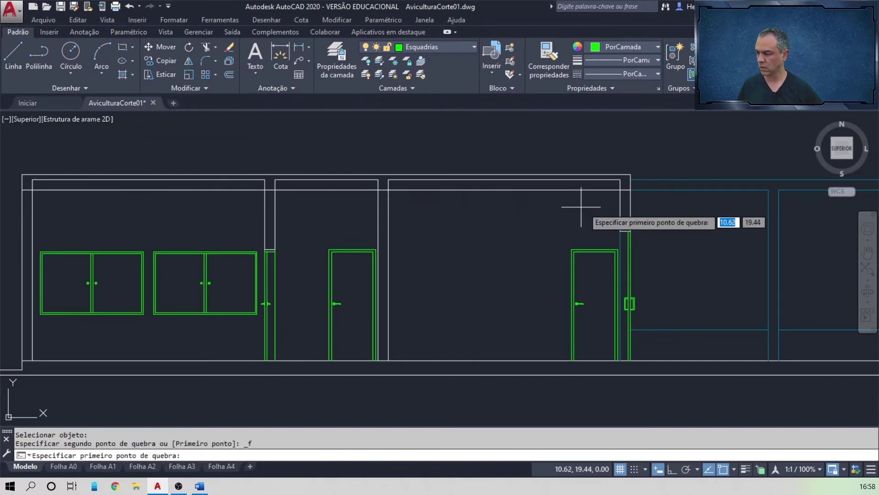
left_click(601, 188)
key("Escape")
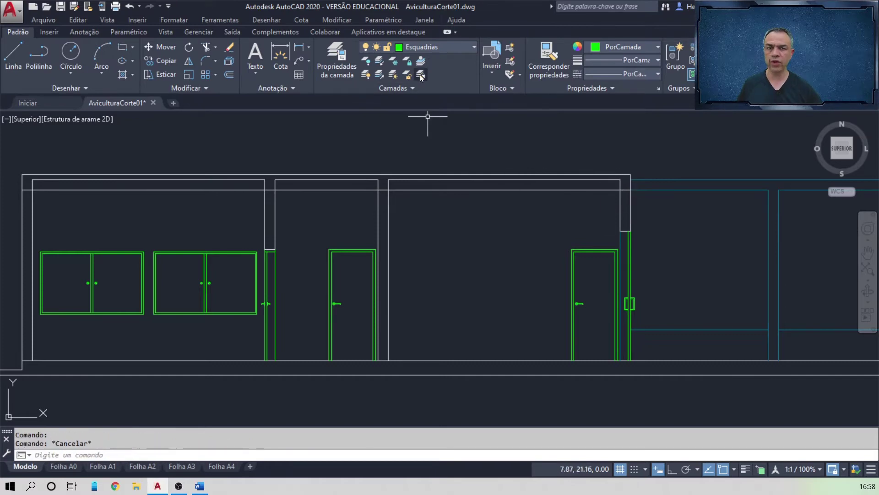
- Match the three lower beam segments between the enclosed rooms' walls to the layer of the open-bay beam line, Alvenaria em vista
left_click(421, 77)
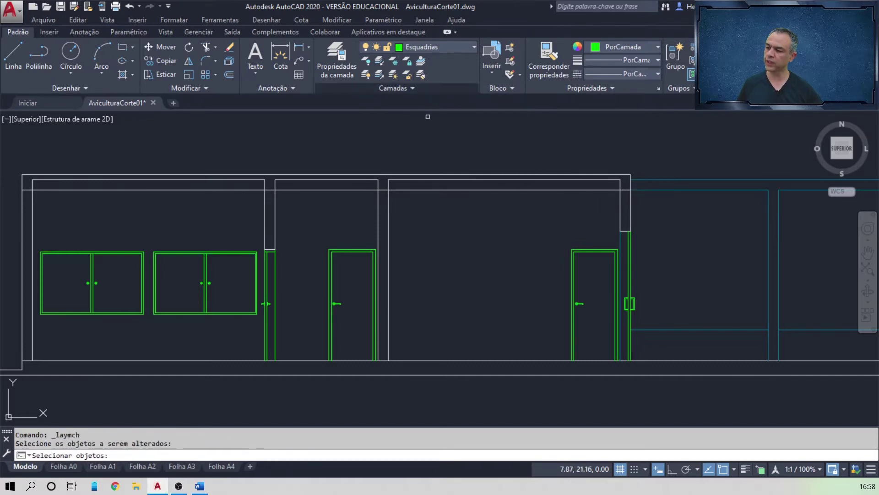
left_click(430, 189)
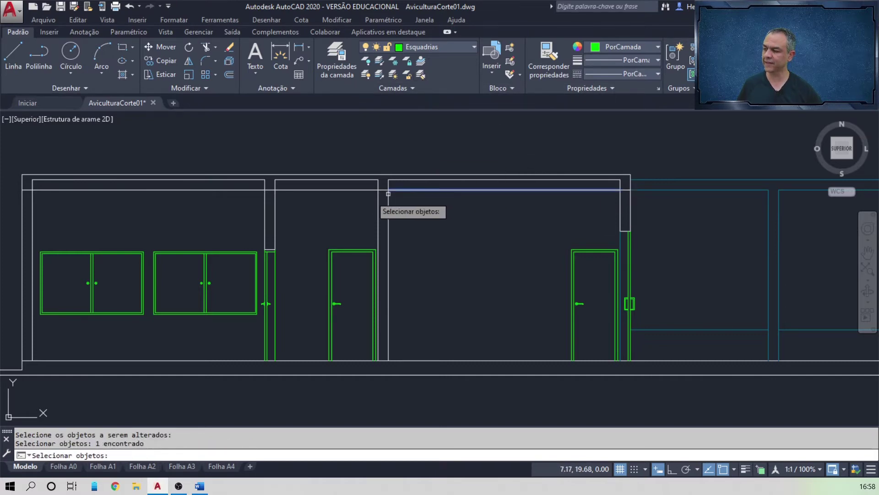
left_click(349, 190)
left_click(218, 189)
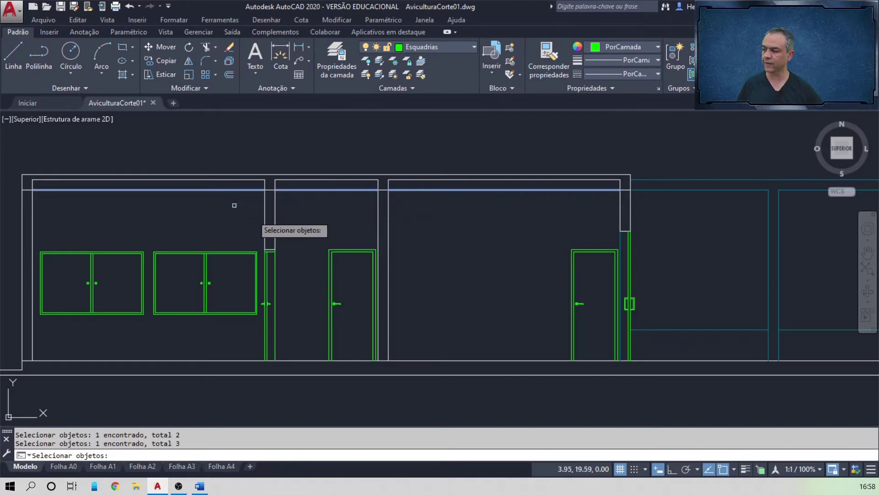
key("Return")
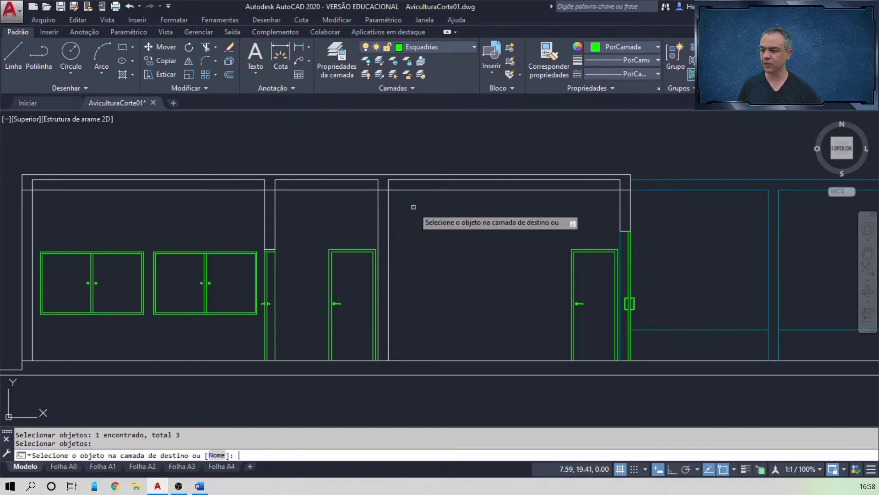
left_click(669, 189)
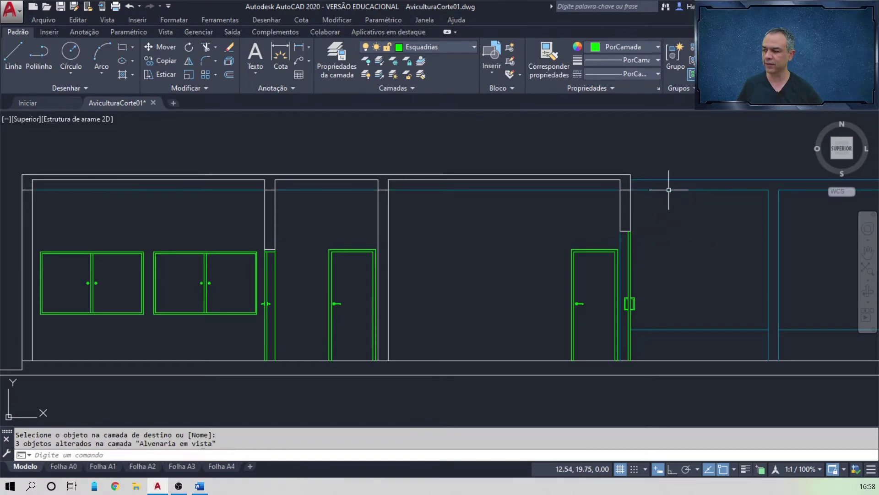
- Break both face lines of the second, full-height interior wall at single points where they meet the beam's underside
left_click(200, 90)
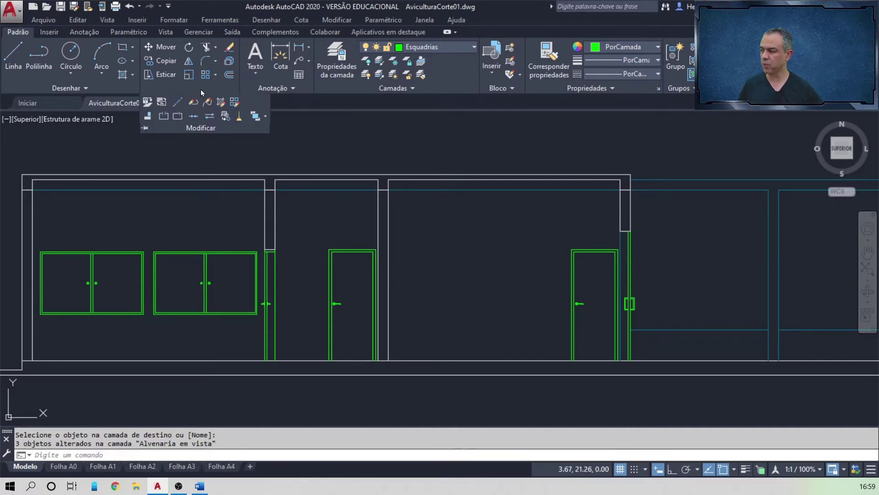
left_click(178, 117)
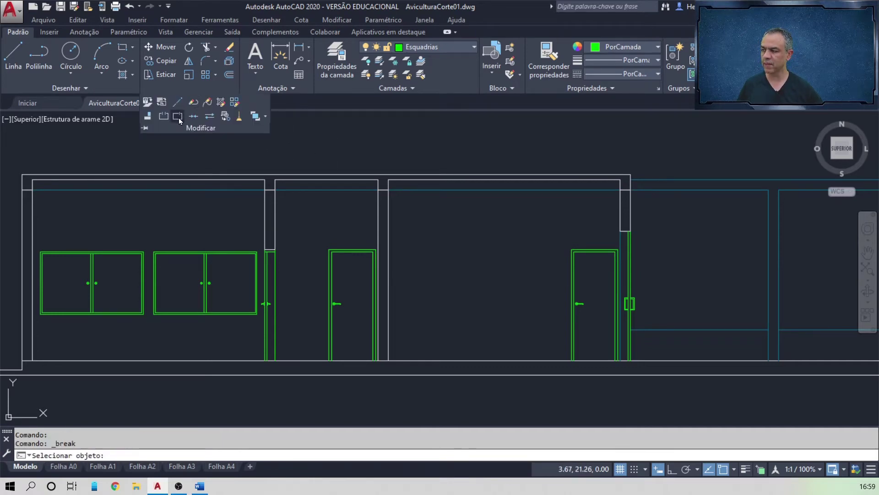
left_click(389, 228)
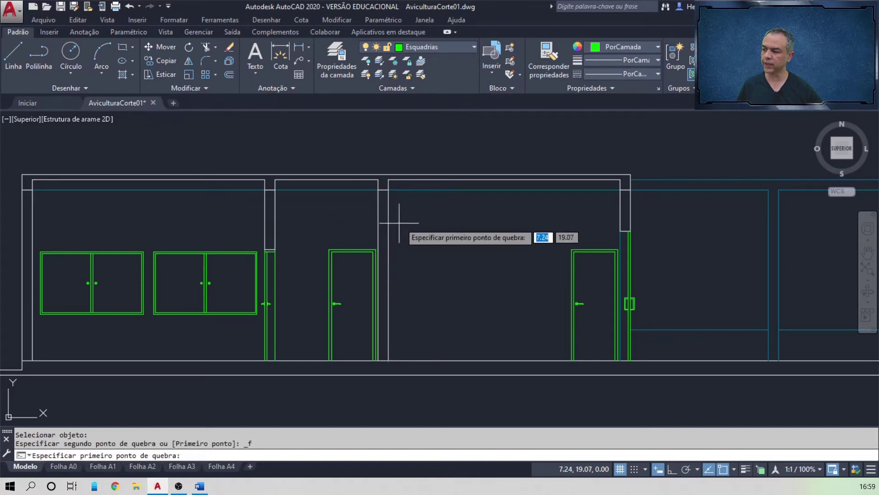
left_click(389, 190)
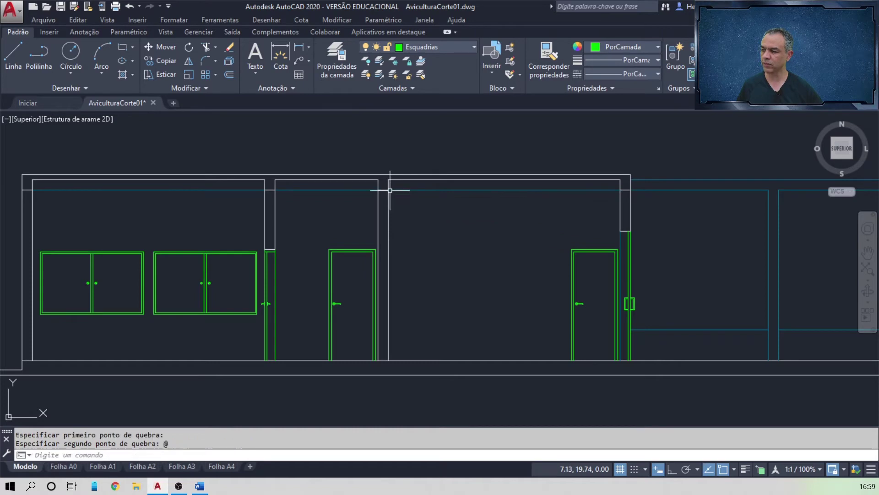
left_click(205, 91)
left_click(181, 118)
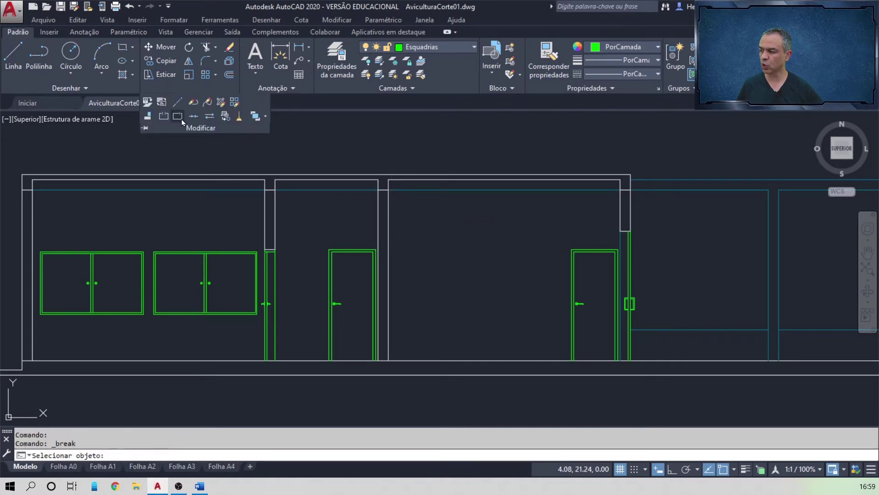
left_click(379, 231)
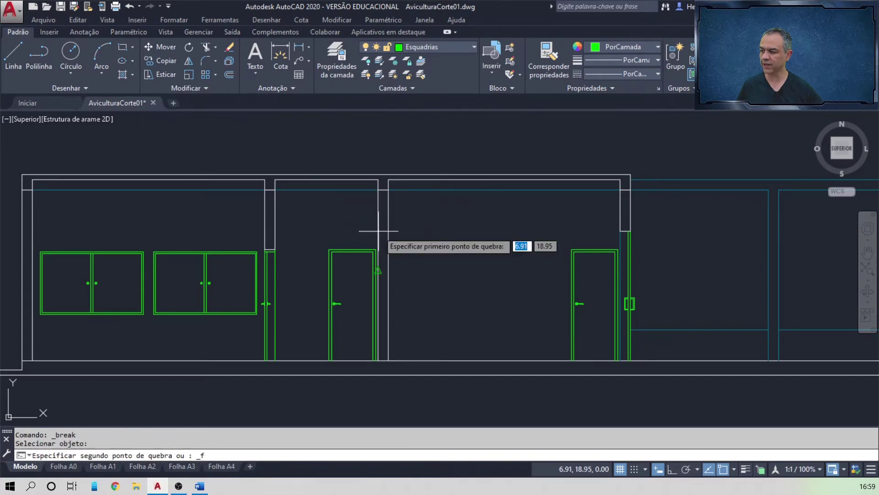
left_click(378, 189)
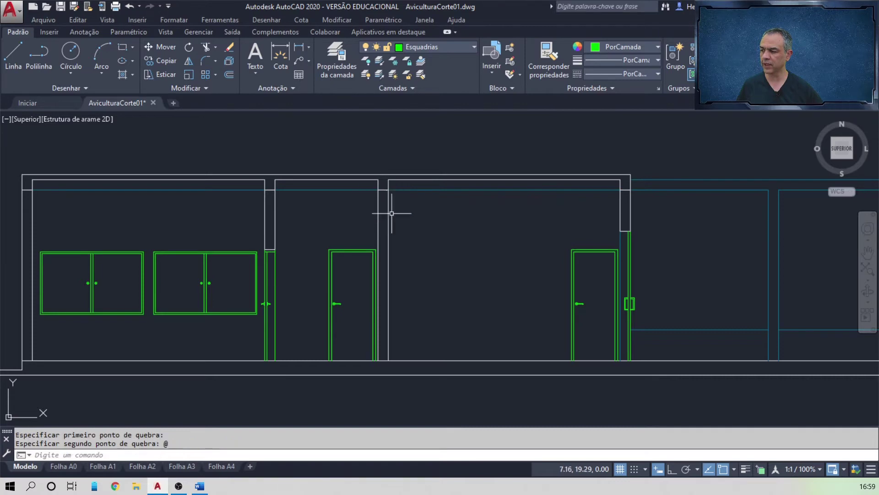
- Match the two wall face lines below the beam to the layer of the adjacent lower beam line, Alvenaria em vista
left_click(421, 75)
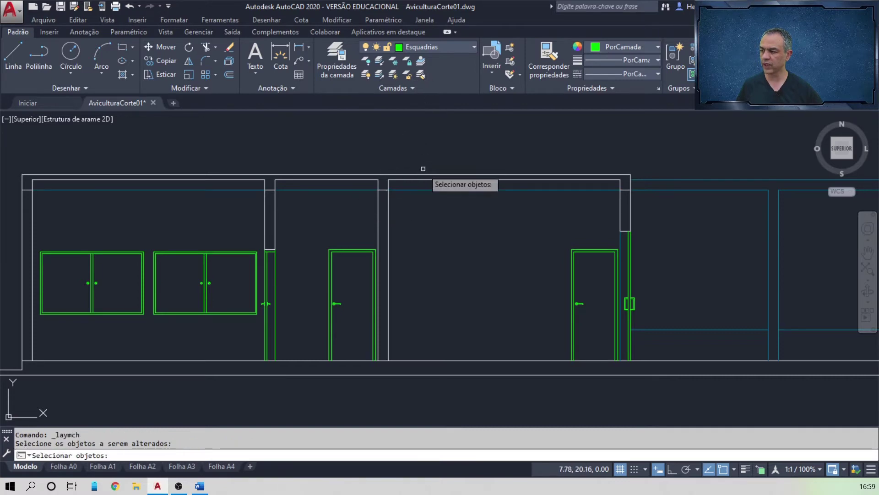
left_click(412, 211)
left_click(351, 217)
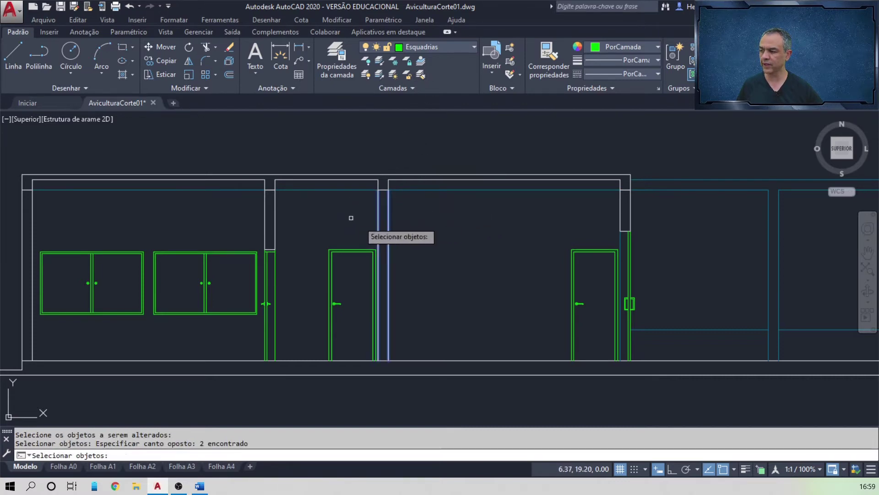
key("Return")
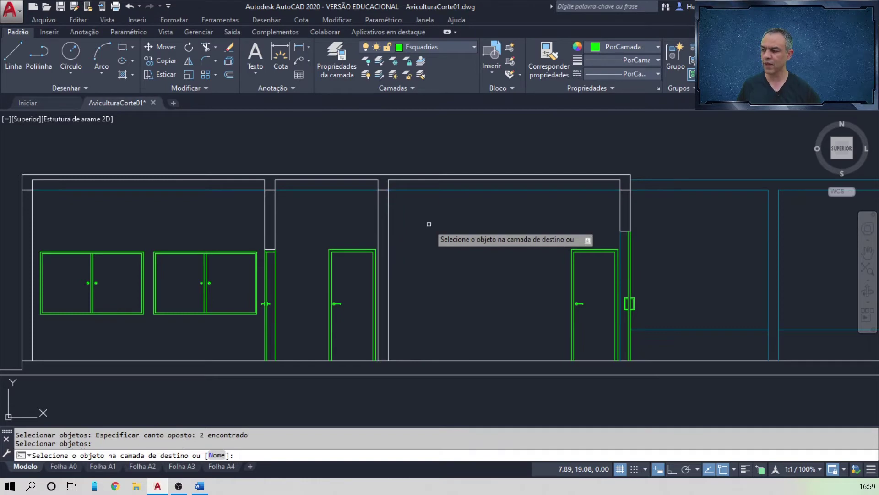
left_click(435, 189)
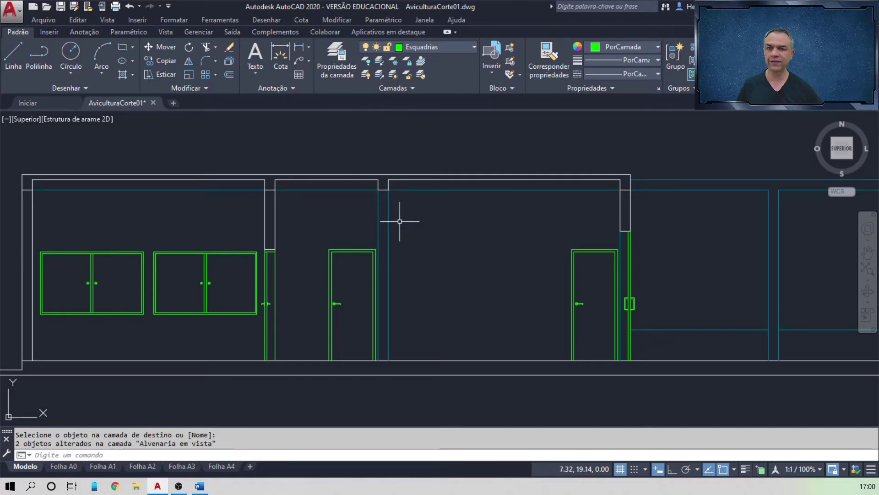
- Examine the floor plan along the longitudinal section line, from the corridor walls to the sliding door in the far end wall
scroll(400, 221, "down", 4)
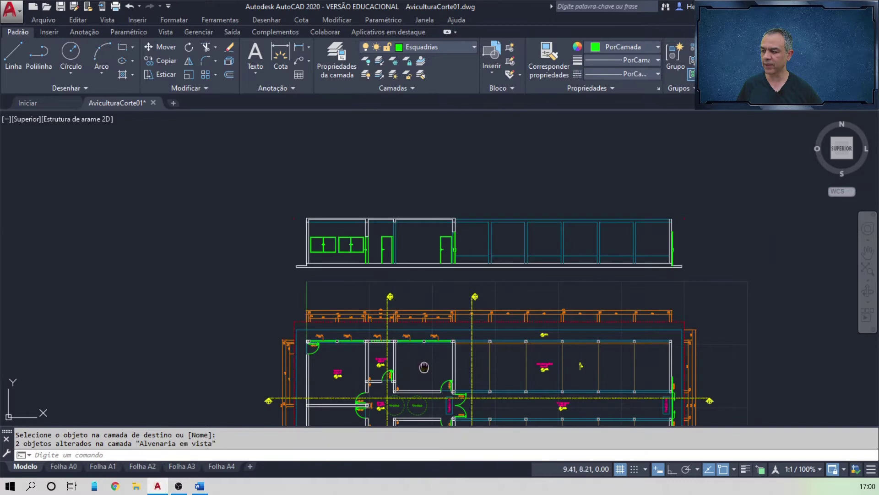
scroll(340, 281, "up", 4)
scroll(340, 281, "up", 4)
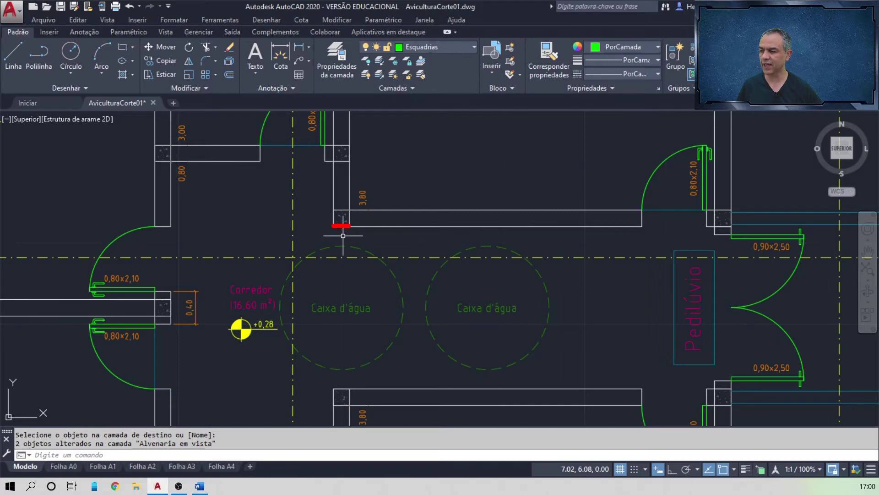
scroll(343, 236, "down", 4)
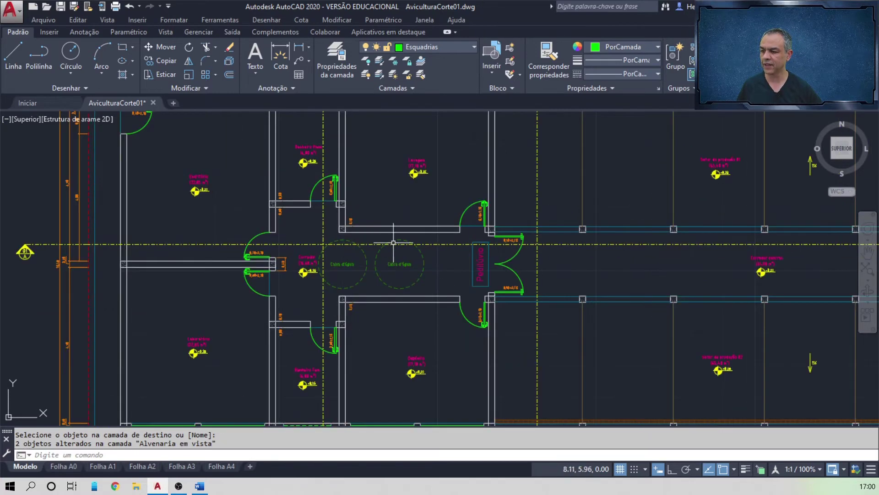
middle_click_drag(589, 245, 220, 256)
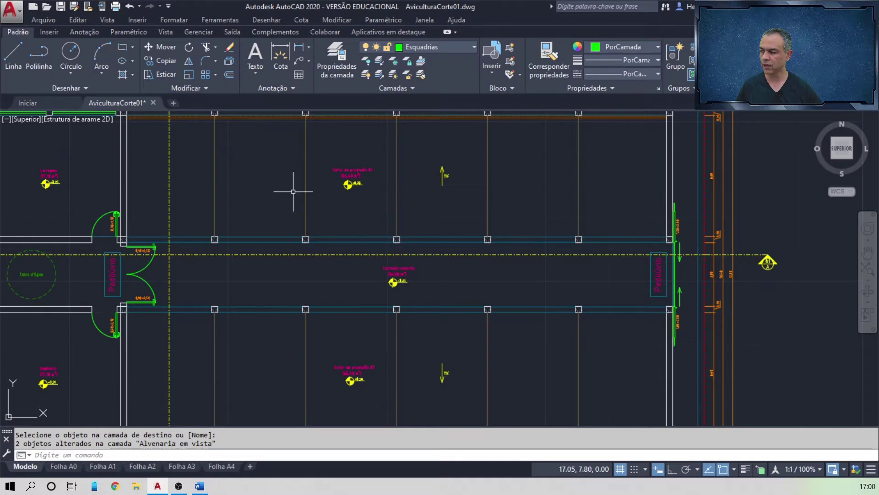
scroll(293, 192, "down", 5)
middle_click_drag(270, 150, 358, 316)
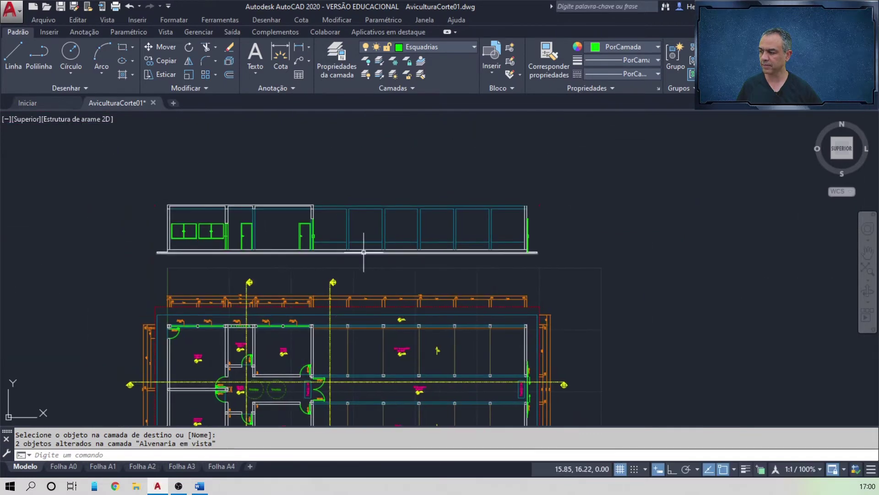
- Make Alvenaria em corte the current layer for drawing at the sliding door's head in the section's far end wall
scroll(363, 251, "up", 2)
scroll(659, 224, "up", 5)
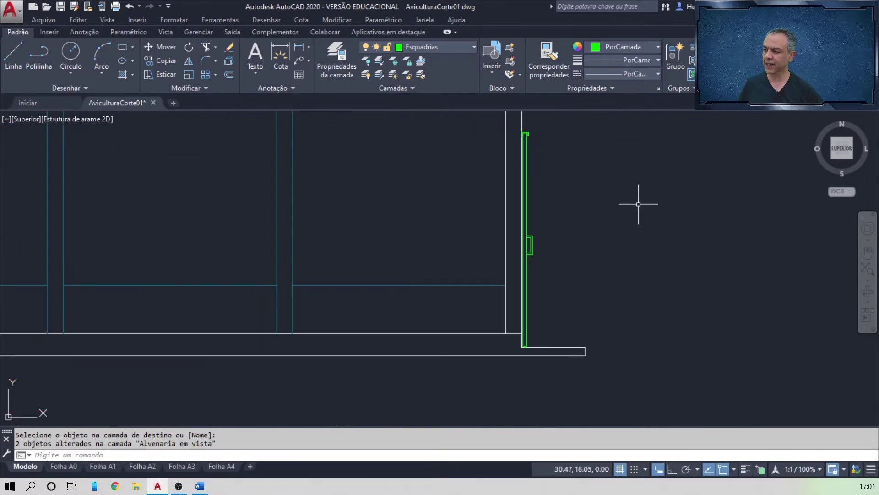
middle_click_drag(579, 172, 592, 297)
scroll(579, 286, "up", 6)
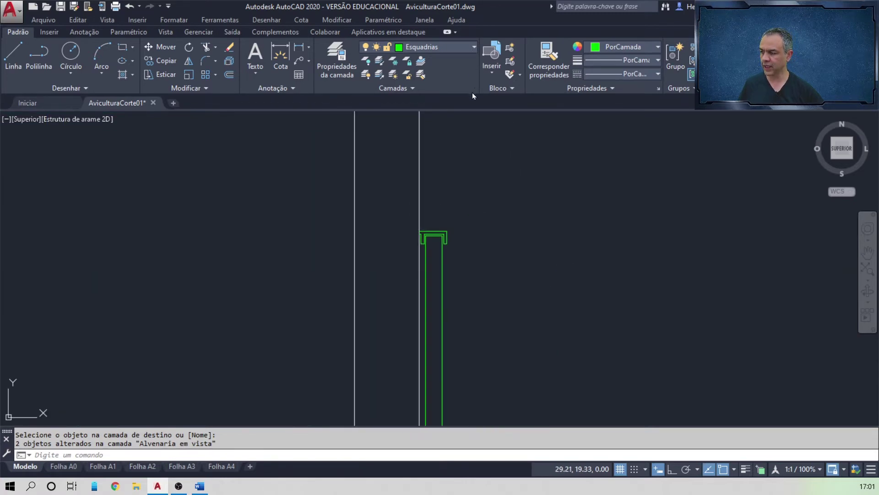
left_click(473, 47)
scroll(462, 75, "up", 5)
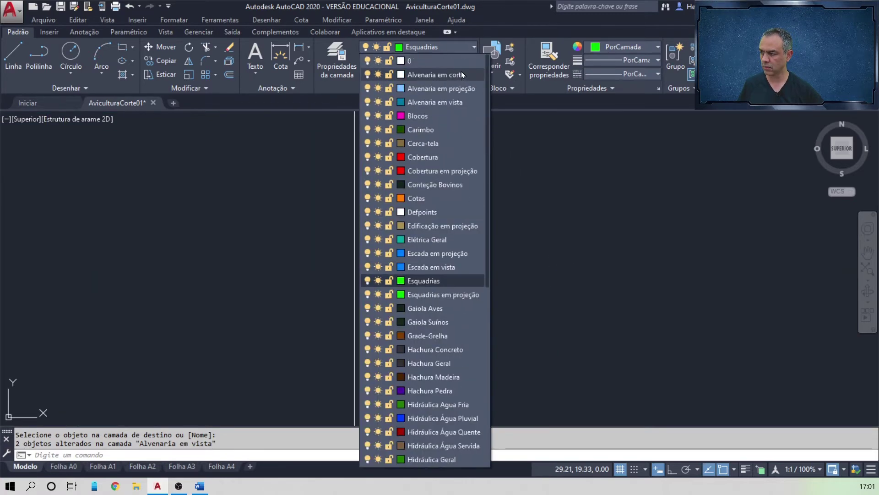
left_click(462, 75)
- Draw a line across the end wall, level with the top of the sliding door leaf, from the outer face perpendicular to the inner face
left_click(13, 54)
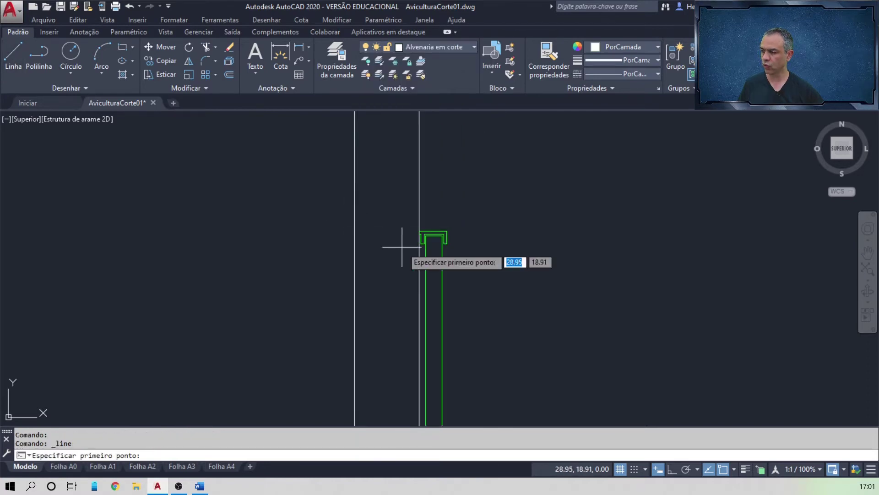
scroll(411, 246, "up", 4)
scroll(411, 239, "up", 2)
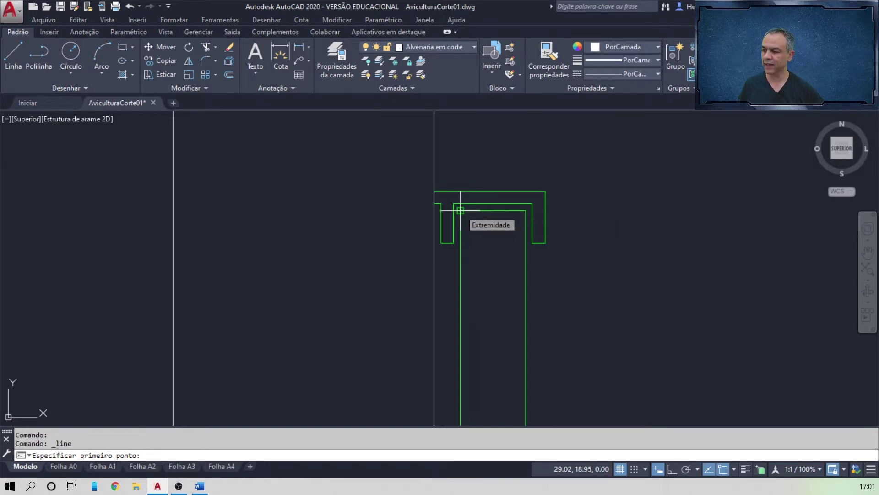
left_click(433, 210)
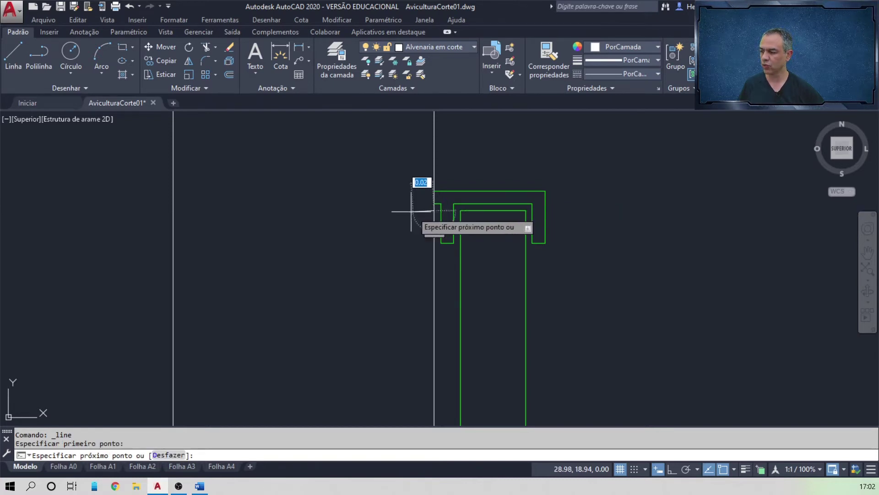
right_click(271, 190, "shift")
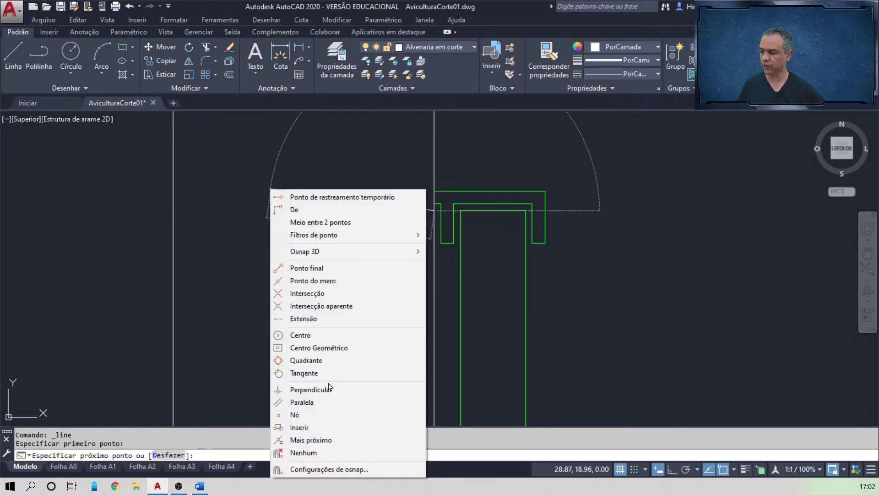
left_click(329, 389)
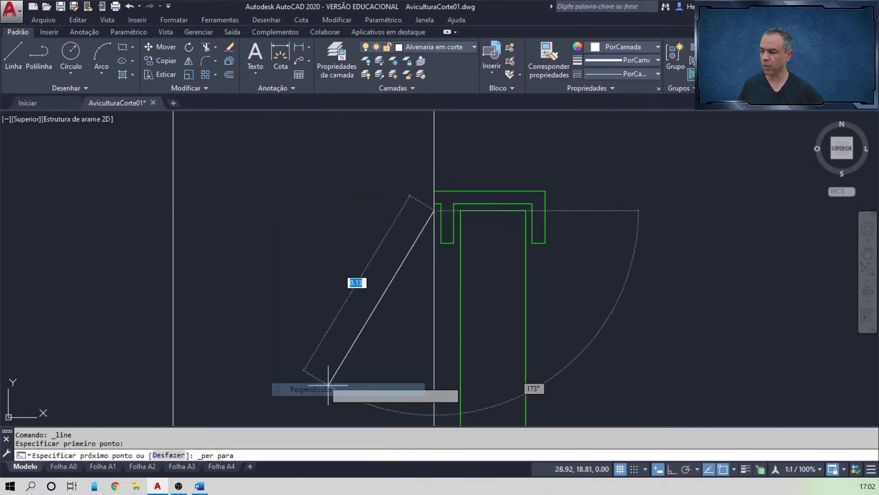
left_click(173, 211)
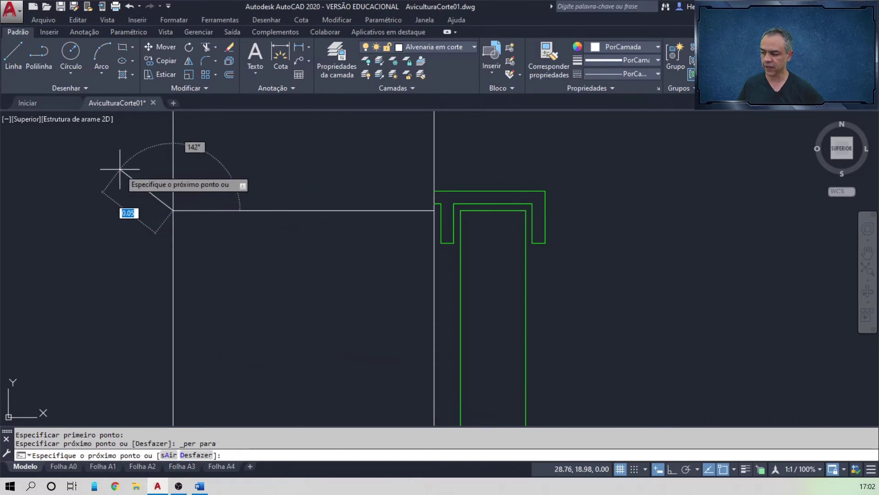
key("Return")
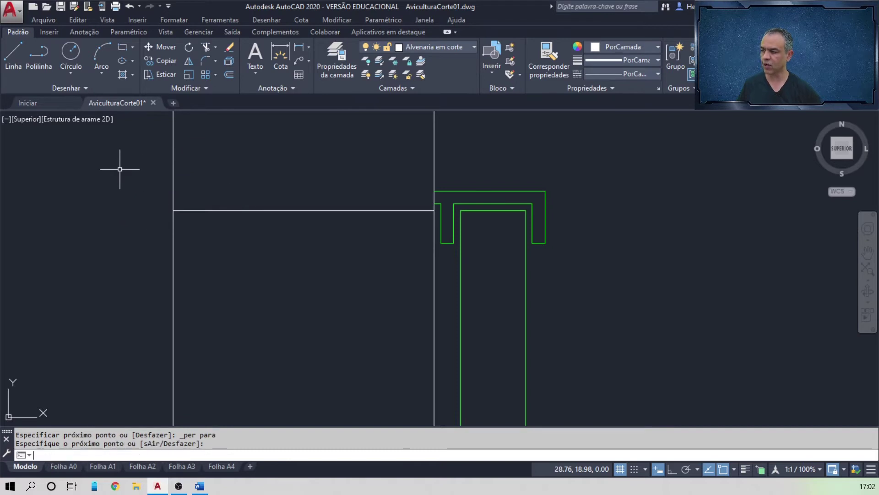
- Break the end wall's inner face line at a single point where it meets the new door-head line
left_click(205, 90)
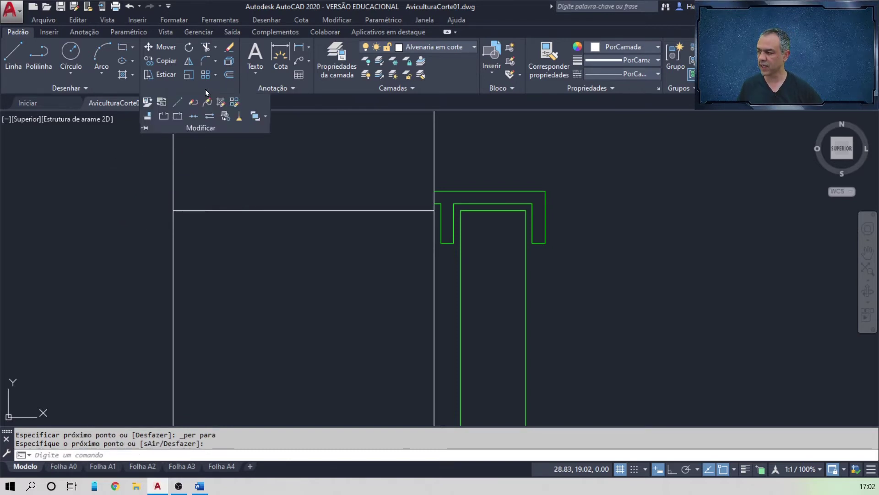
left_click(178, 117)
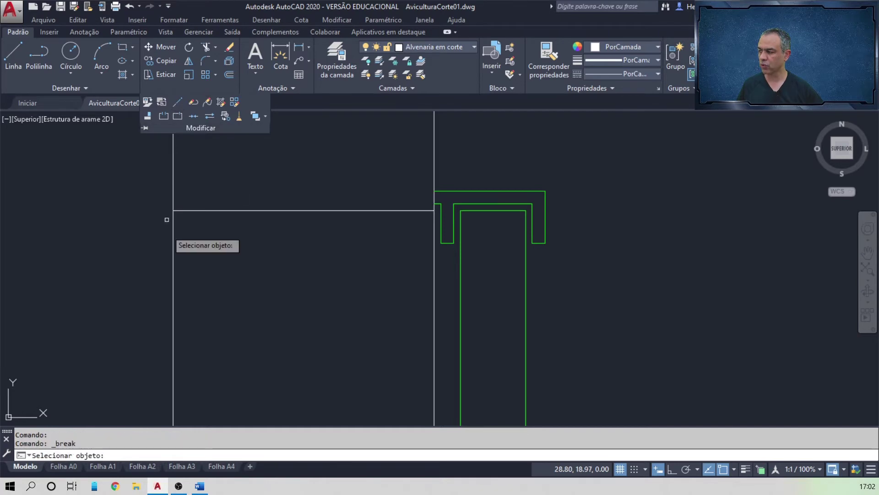
left_click(173, 250)
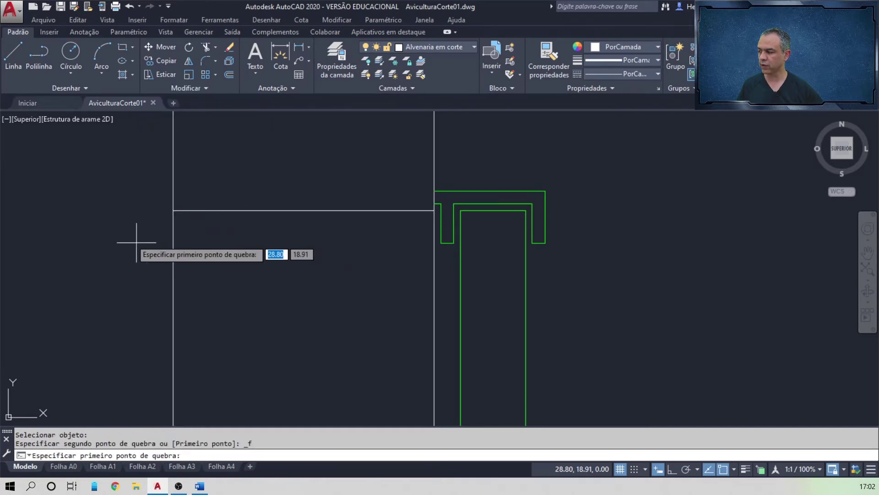
left_click(173, 210)
type("@")
key("Return")
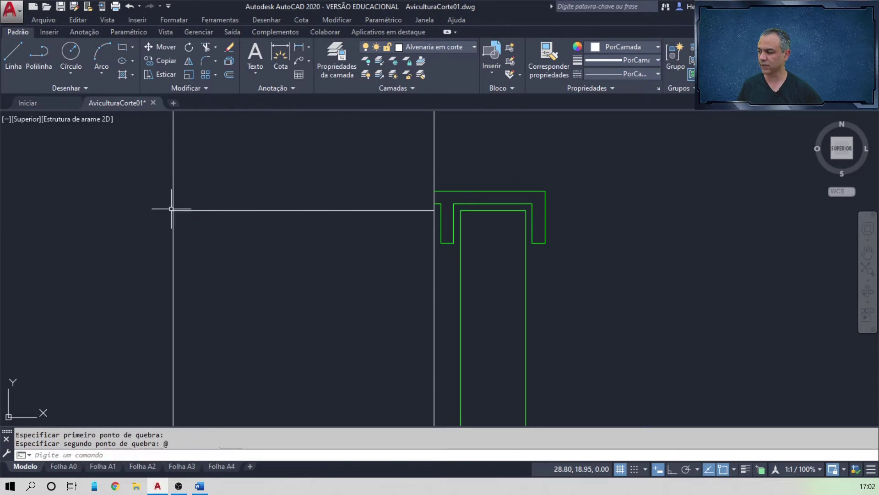
- Break the end wall's outer face line at a single point where it meets the door-head line
left_click(194, 89)
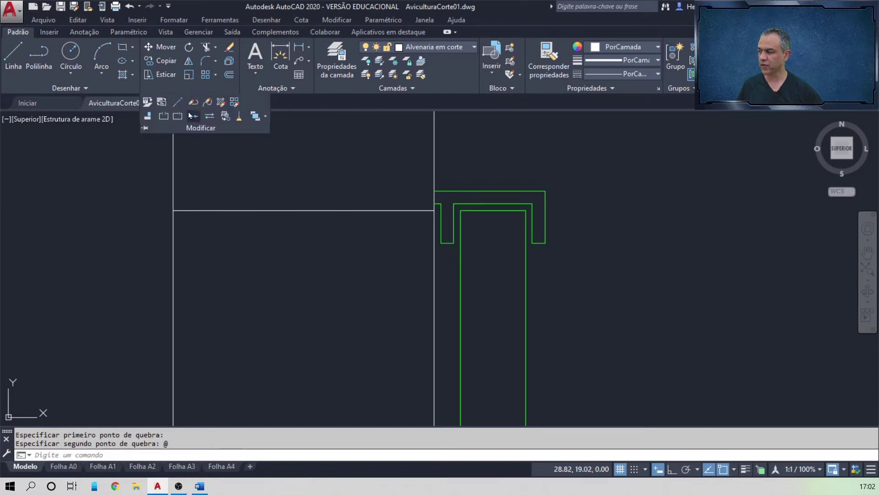
left_click(177, 116)
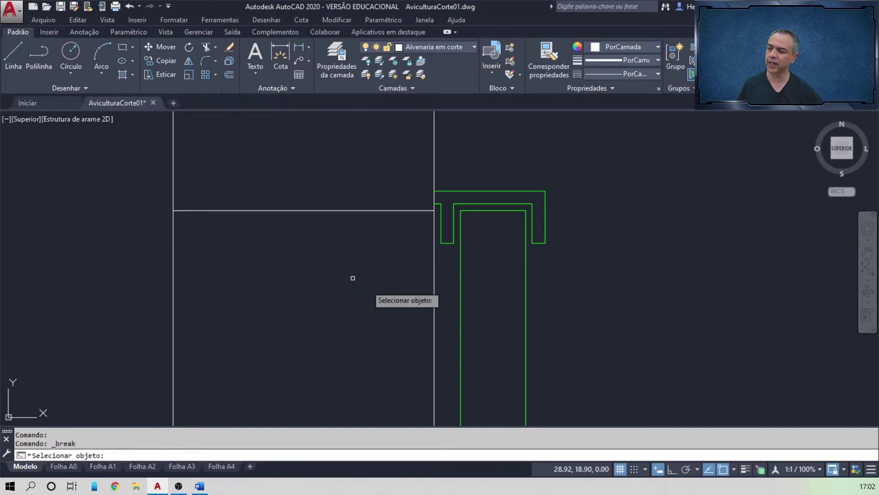
left_click(434, 308)
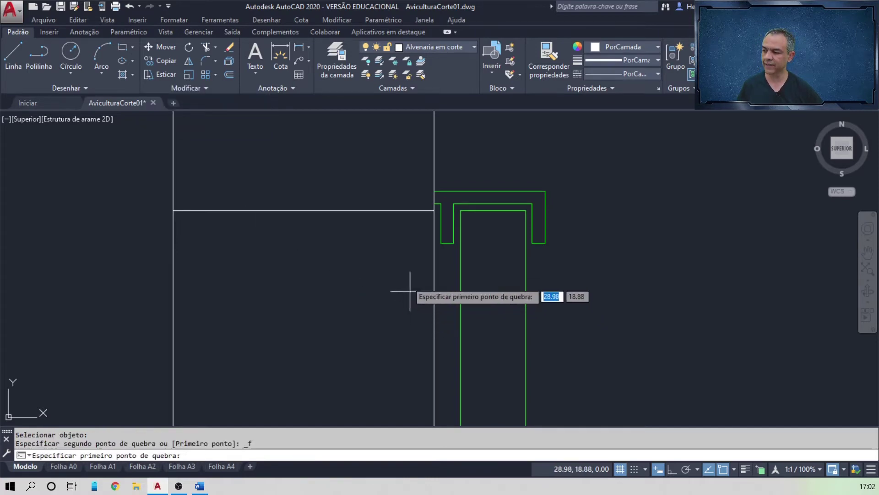
left_click(434, 211)
type("@")
key("Return")
scroll(416, 227, "down", 4)
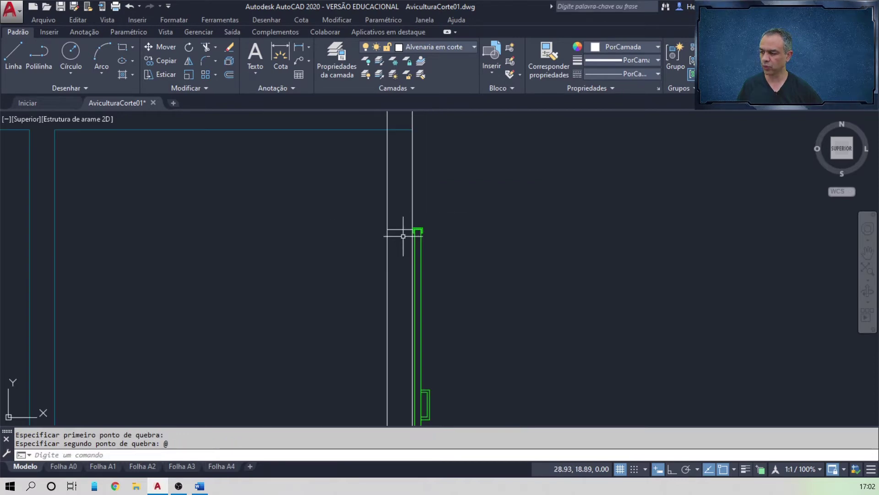
middle_click_drag(409, 292, 372, 196)
scroll(383, 323, "up", 4)
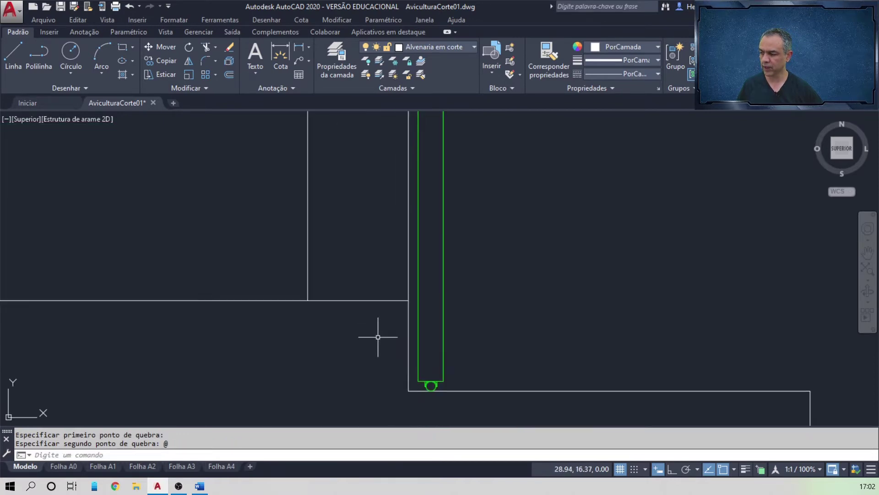
- Break the end wall's outer face line at a single point where it meets the interior floor line
scroll(381, 337, "up", 2)
left_click(193, 89)
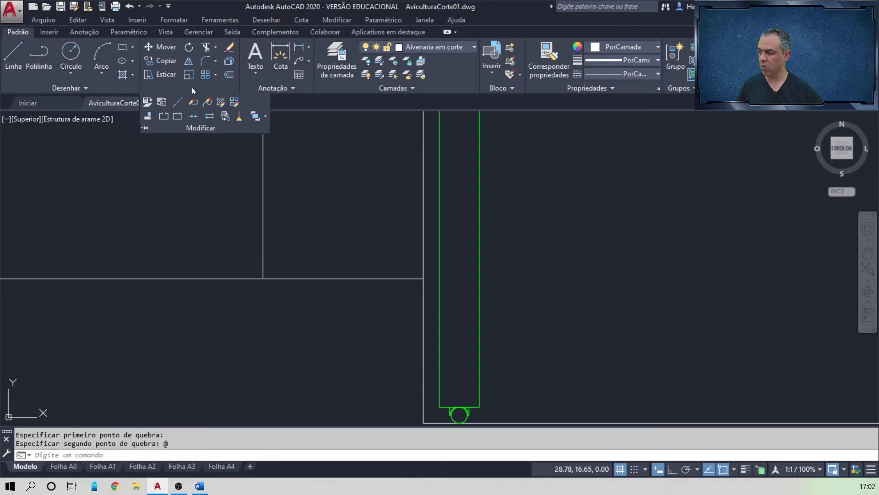
left_click(179, 116)
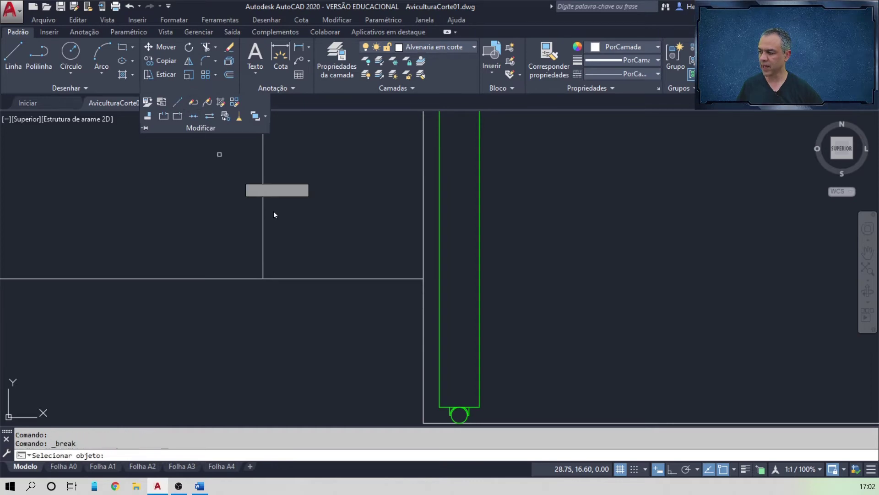
left_click(422, 299)
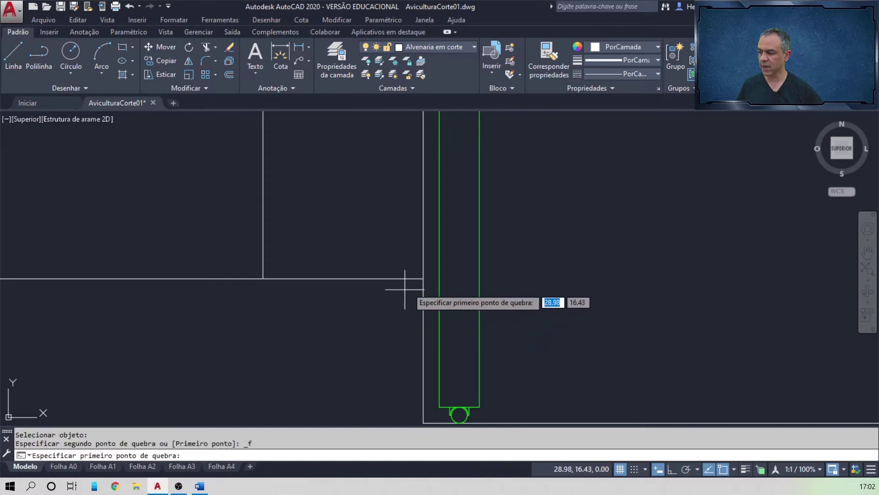
left_click(422, 278)
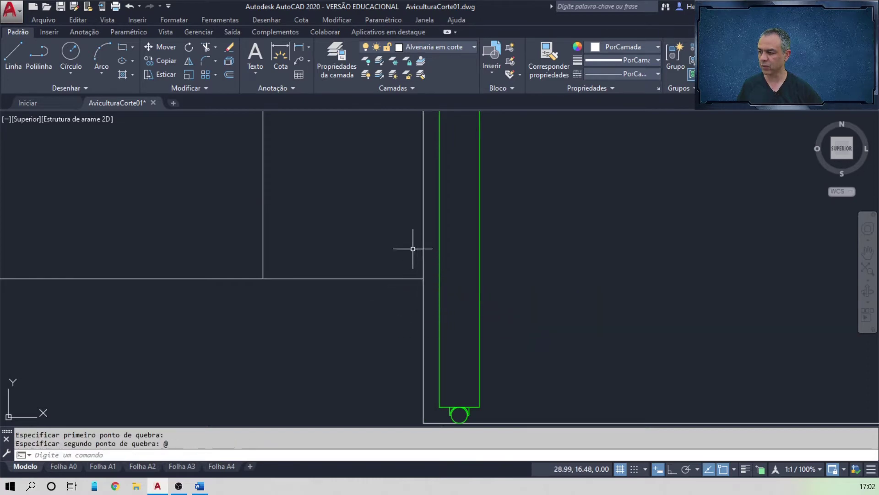
- Match the end wall's two face lines below the door head to the layer of the low wall line seen in view
scroll(403, 238, "down", 6)
scroll(428, 117, "up", 2)
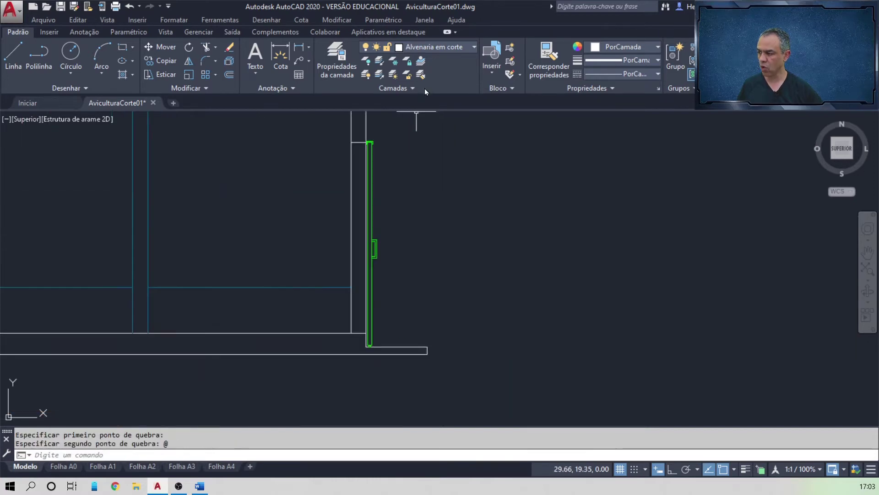
left_click(422, 75)
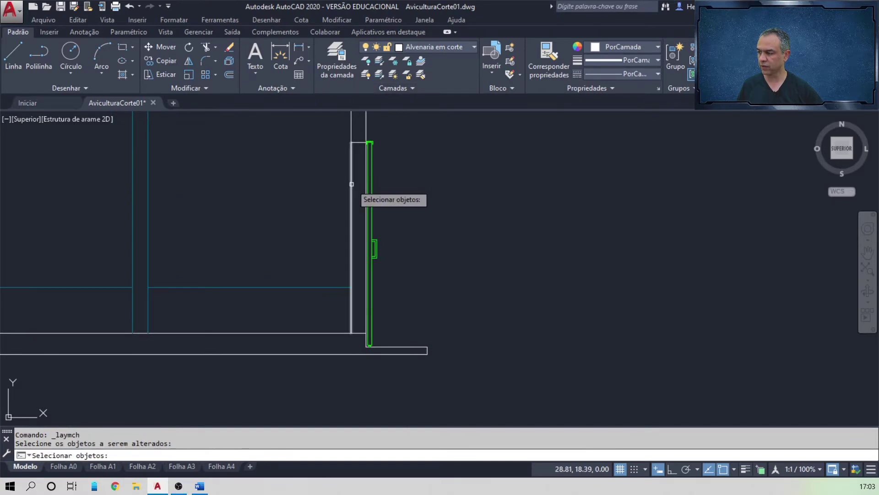
left_click(352, 184)
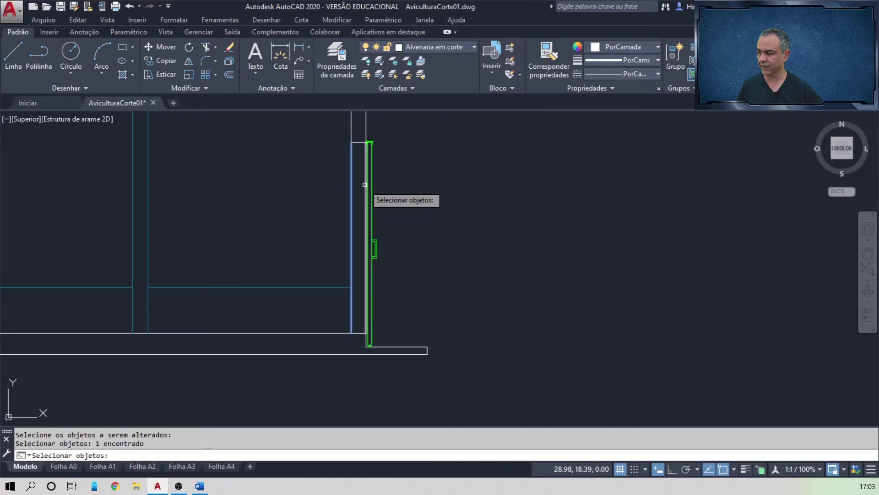
left_click(365, 185)
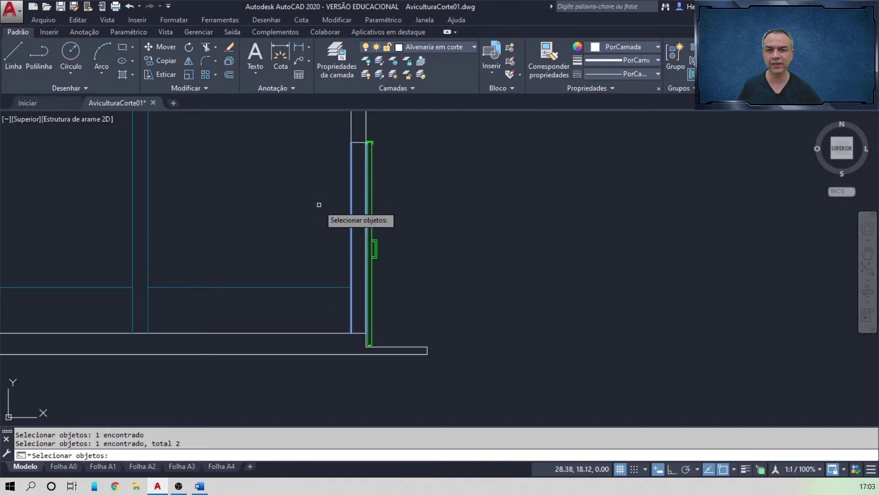
scroll(372, 347, "down", 5)
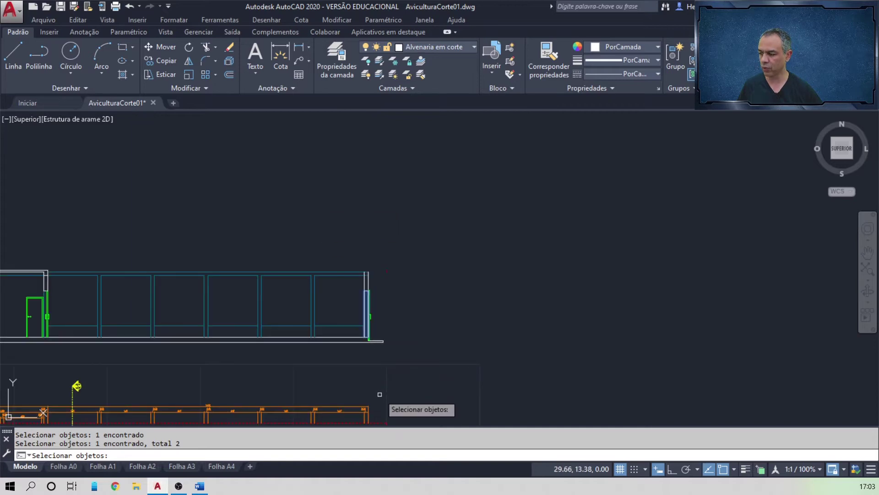
middle_click_drag(378, 391, 365, 251)
scroll(359, 383, "up", 6)
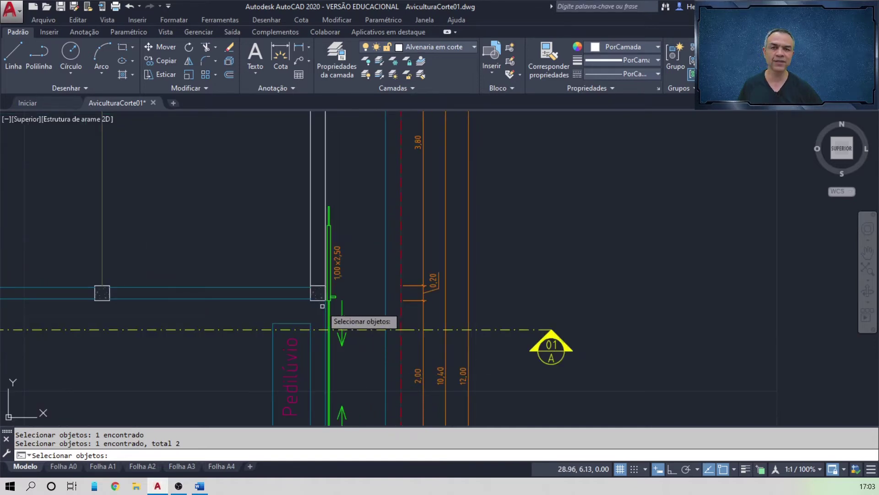
scroll(313, 306, "down", 4)
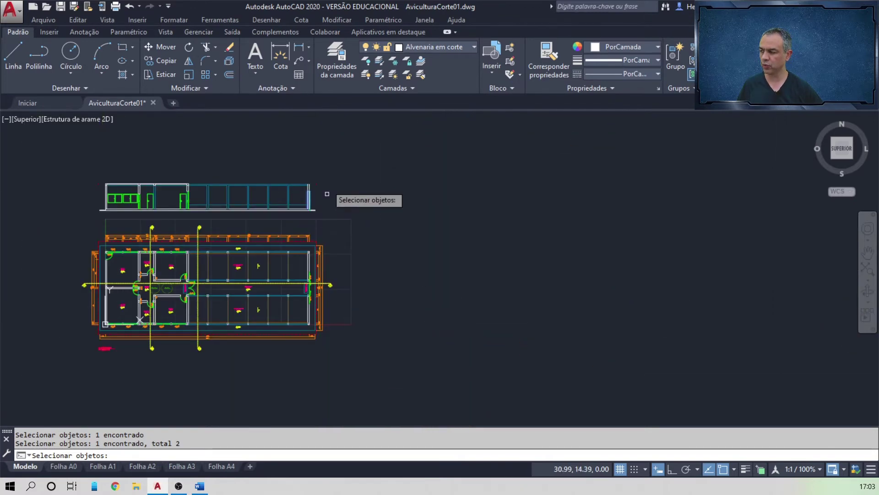
scroll(314, 187, "up", 1)
scroll(315, 188, "up", 5)
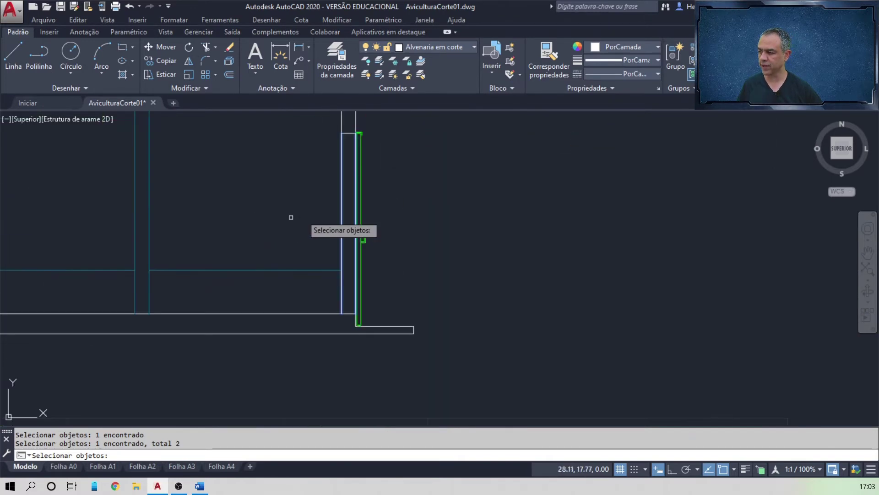
key("Return")
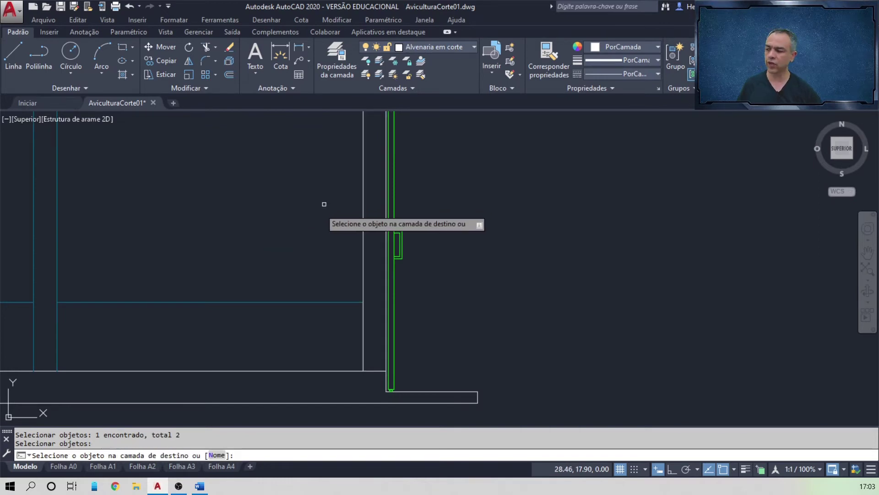
left_click(254, 301)
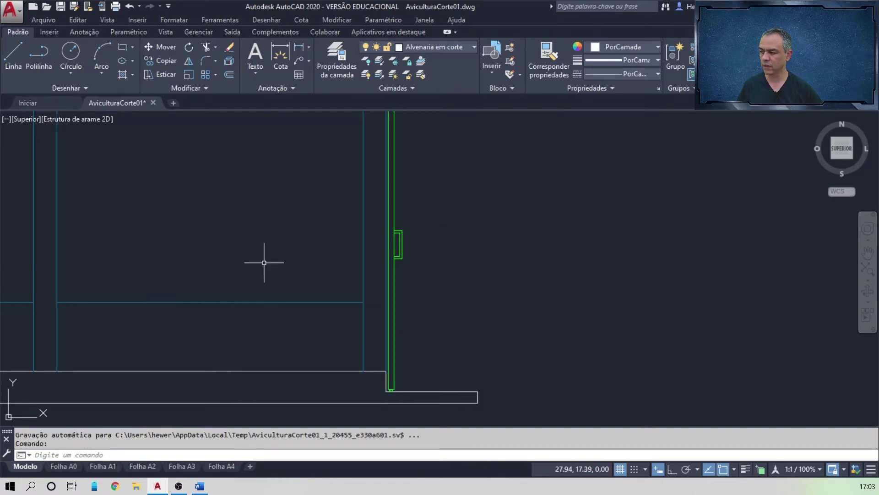
- Shorten the upper and lower in-view beam lines so both end at the end wall's inner face
scroll(265, 261, "down", 2)
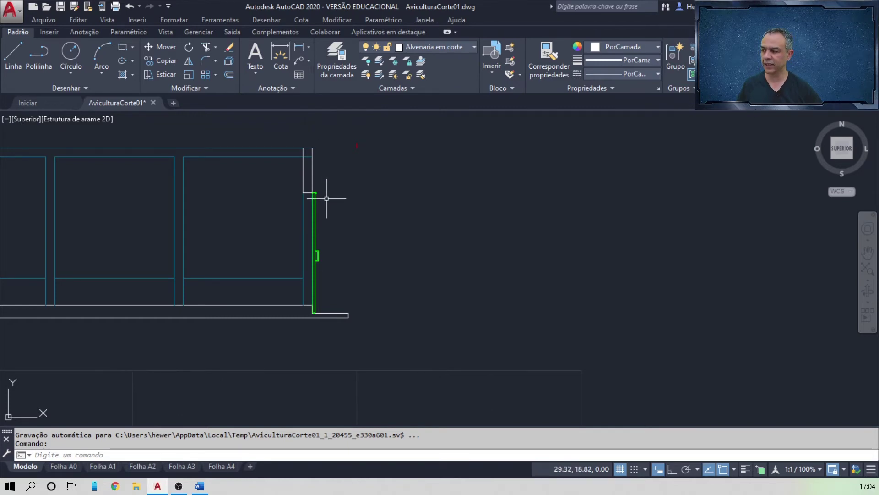
scroll(328, 333, "down", 5)
scroll(282, 277, "up", 8)
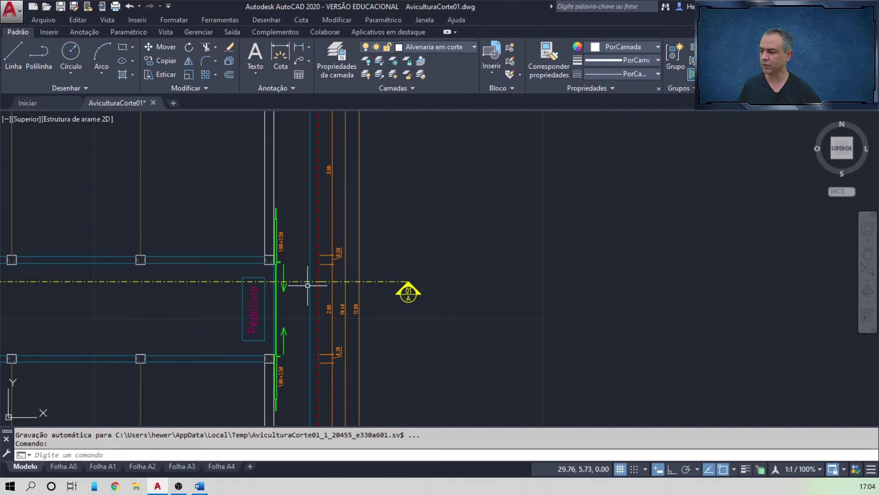
scroll(307, 285, "down", 5)
scroll(306, 135, "up", 6)
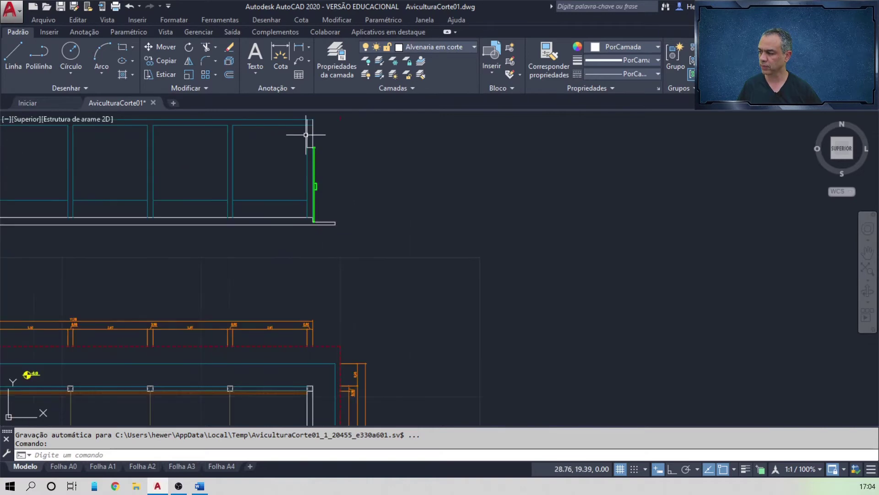
scroll(314, 172, "up", 4)
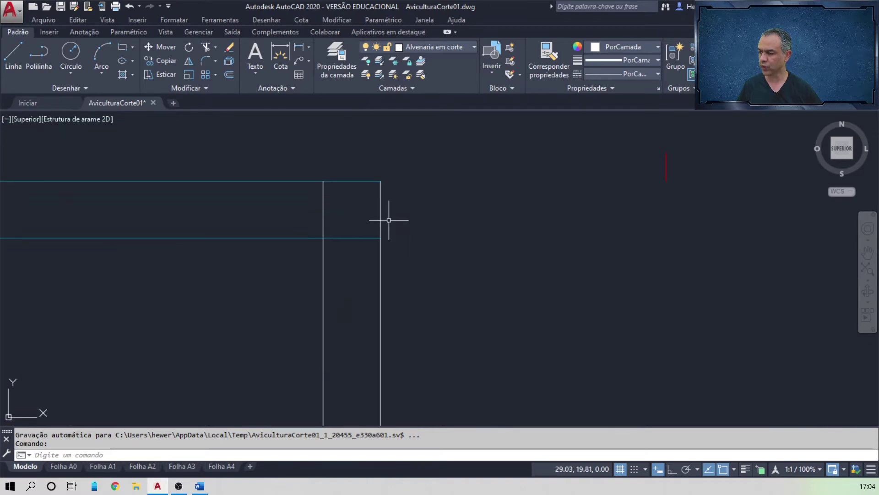
scroll(389, 220, "down", 2)
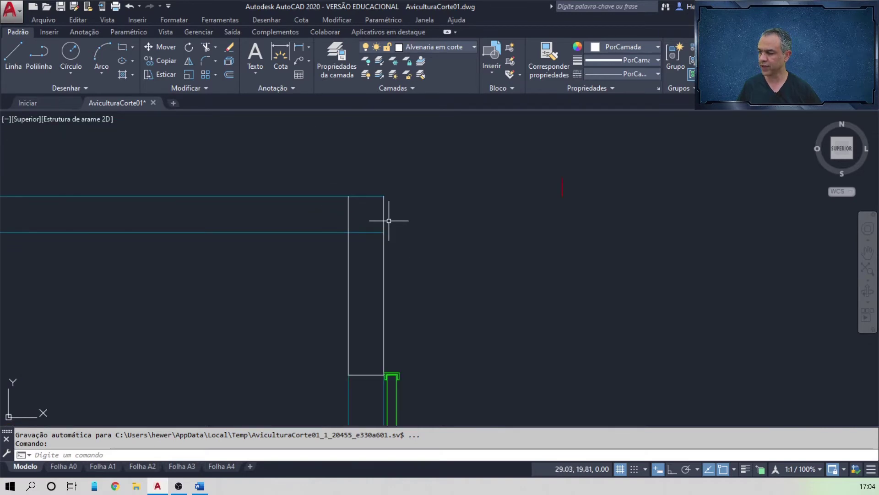
left_click(375, 196)
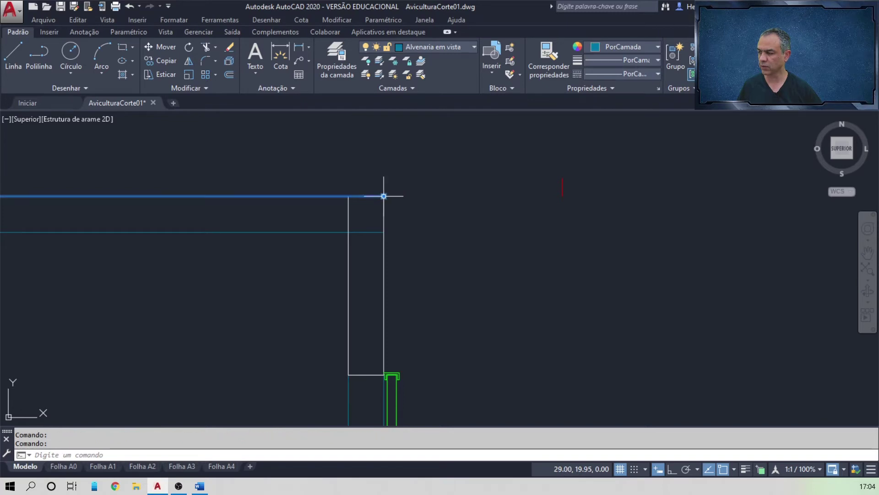
left_click(384, 196)
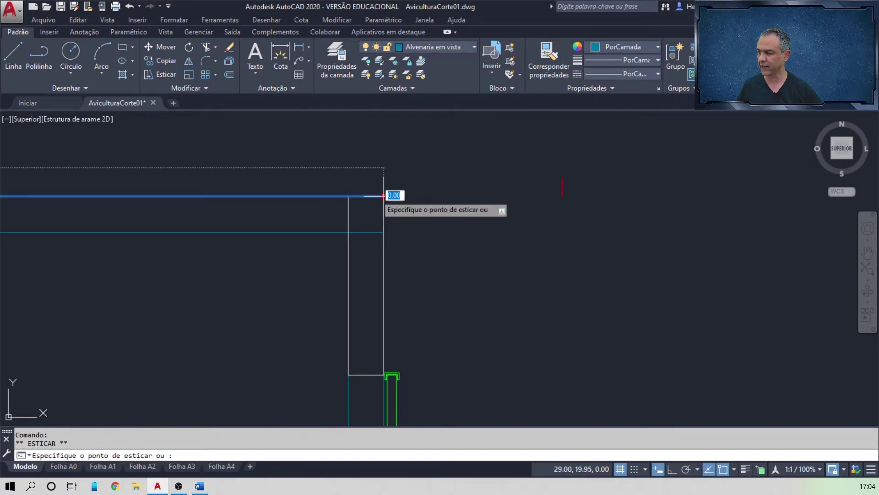
left_click(343, 196)
left_click(370, 232)
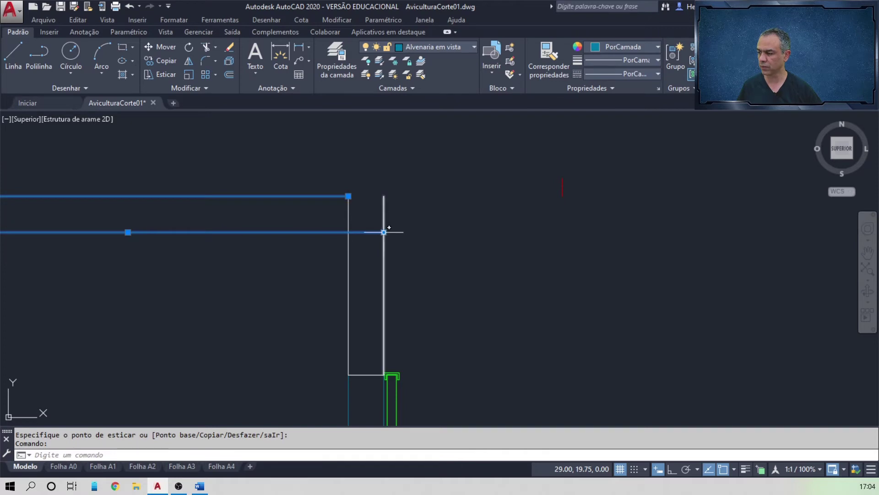
left_click(384, 232)
left_click(348, 232)
key("Escape")
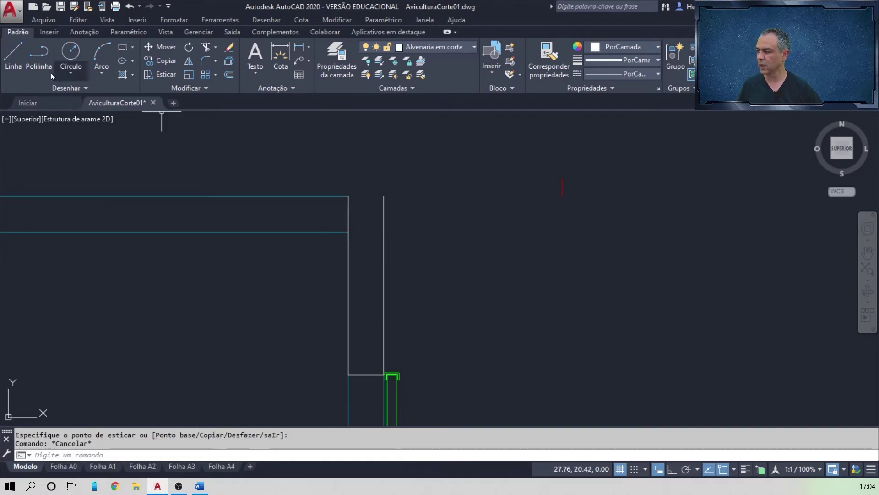
- Draw a 0.20 line closing the top of the end wall from its inner face to its outer face
key("Return")
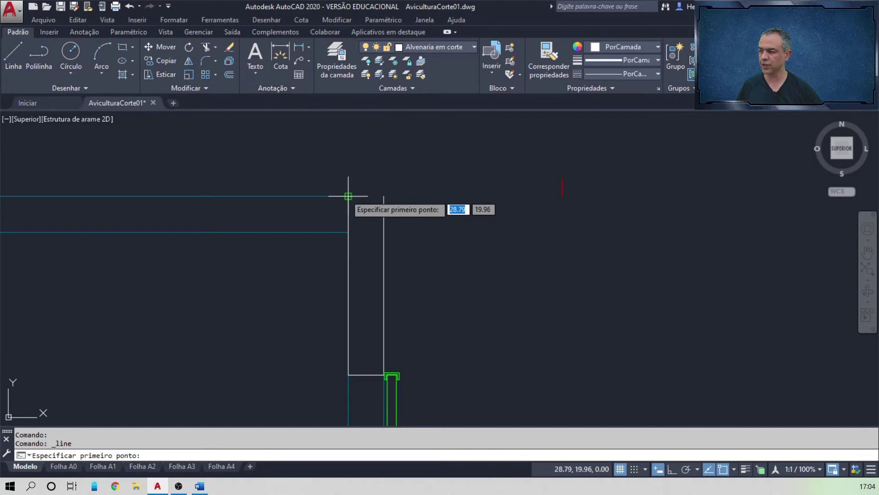
left_click(348, 196)
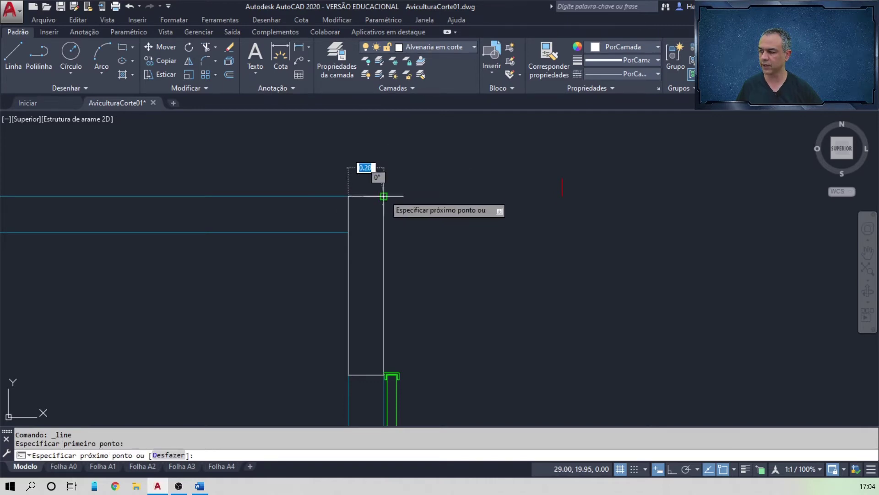
left_click(384, 196)
key("Return")
- Draw a line across the end wall at the beam's underside, from the inner face perpendicular to the outer face
key("Return")
left_click(348, 232)
right_click(378, 224, "shift")
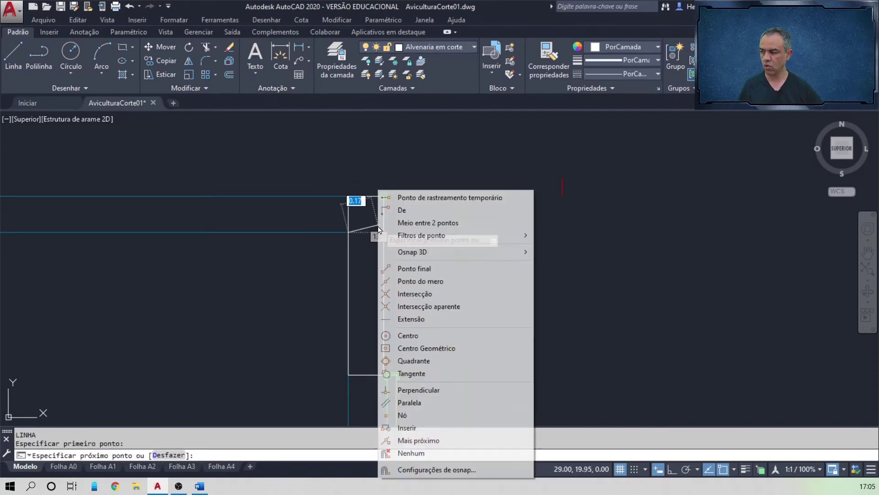
left_click(418, 390)
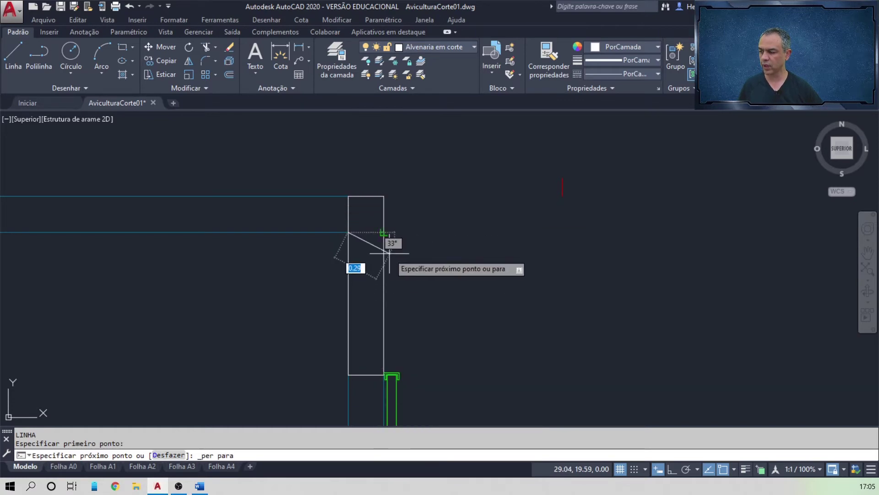
left_click(384, 232)
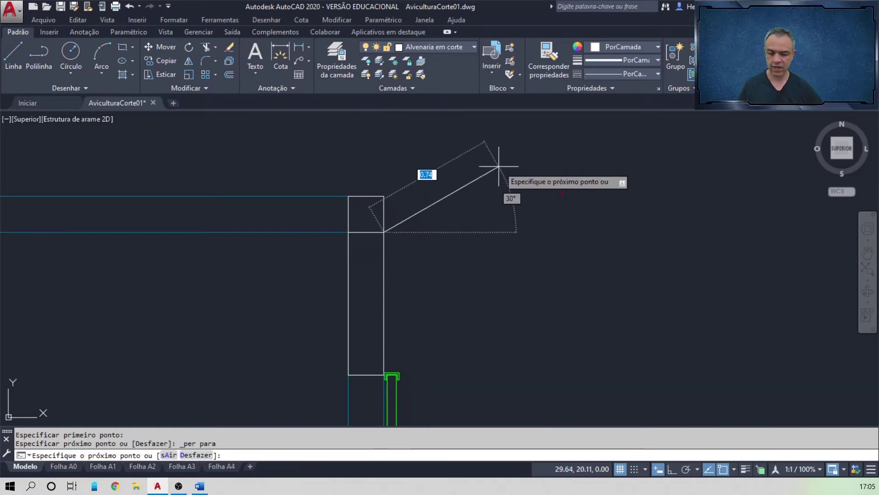
key("Return")
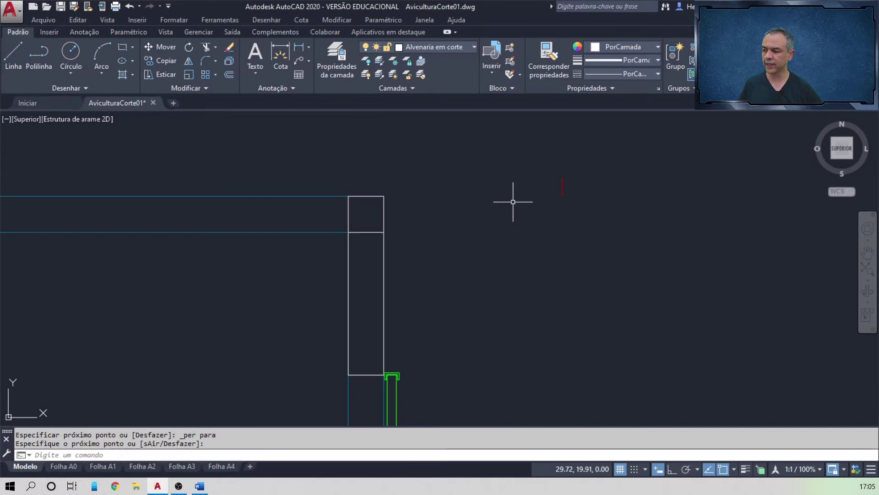
- Draw vertical construction lines through both long sides of the Pedilúvio beside the end wall in the plan
scroll(513, 202, "down", 4)
scroll(512, 204, "down", 2)
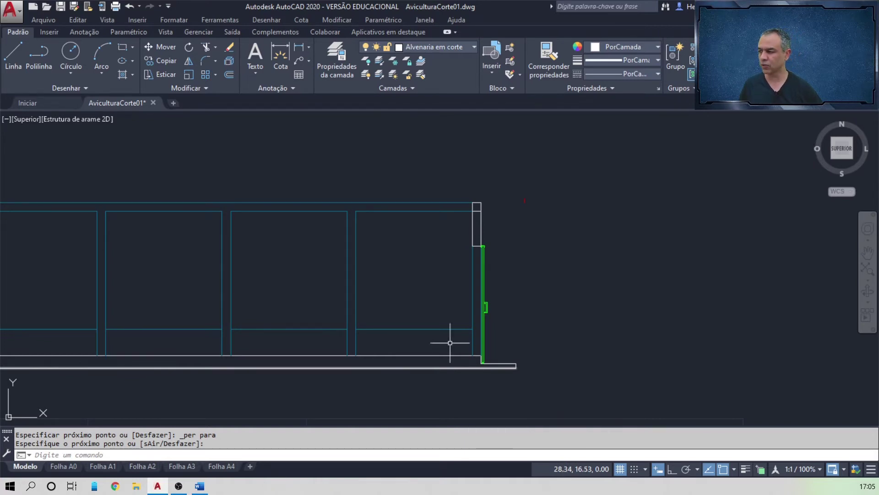
scroll(510, 187, "down", 5)
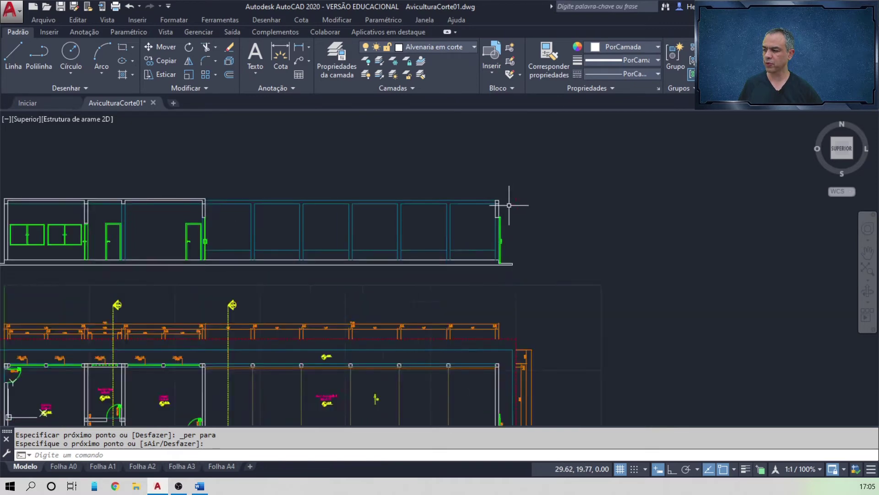
middle_click_drag(490, 339, 498, 275)
scroll(498, 275, "up", 8)
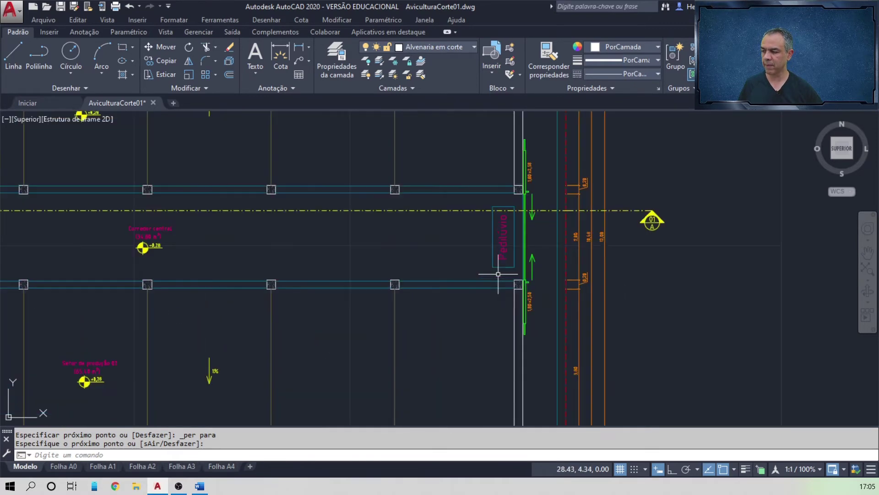
middle_click_drag(470, 239, 396, 291)
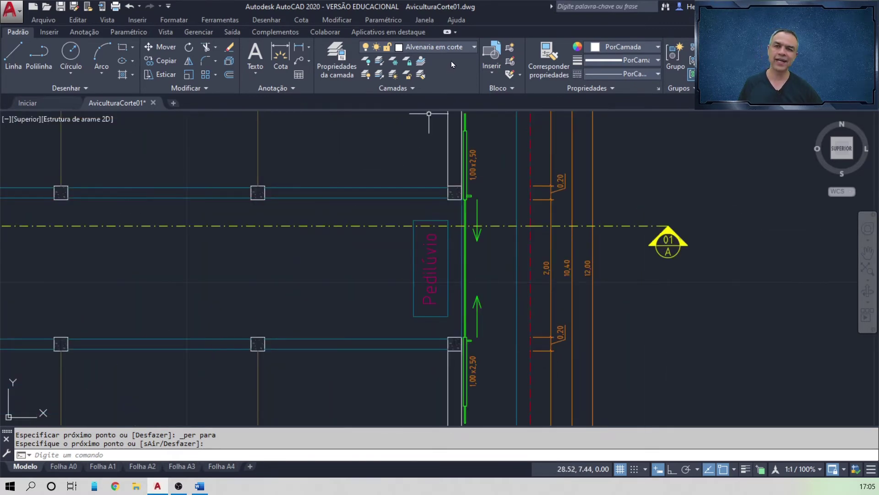
left_click(88, 91)
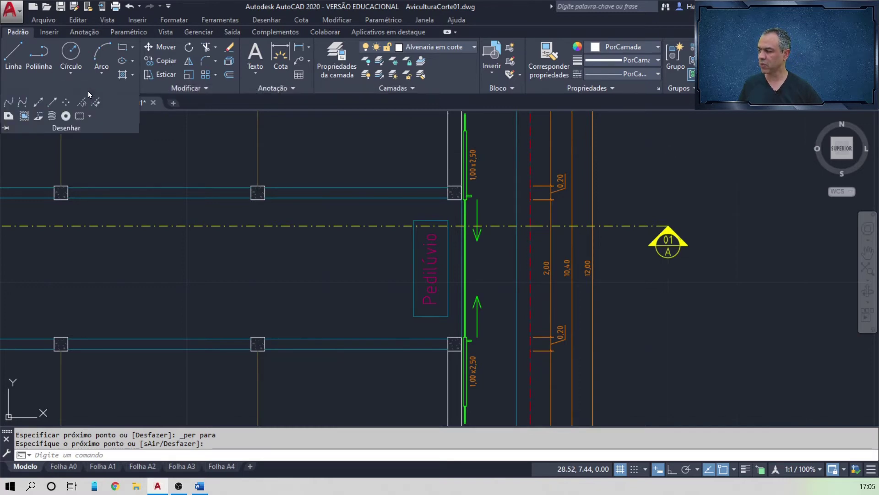
left_click(42, 106)
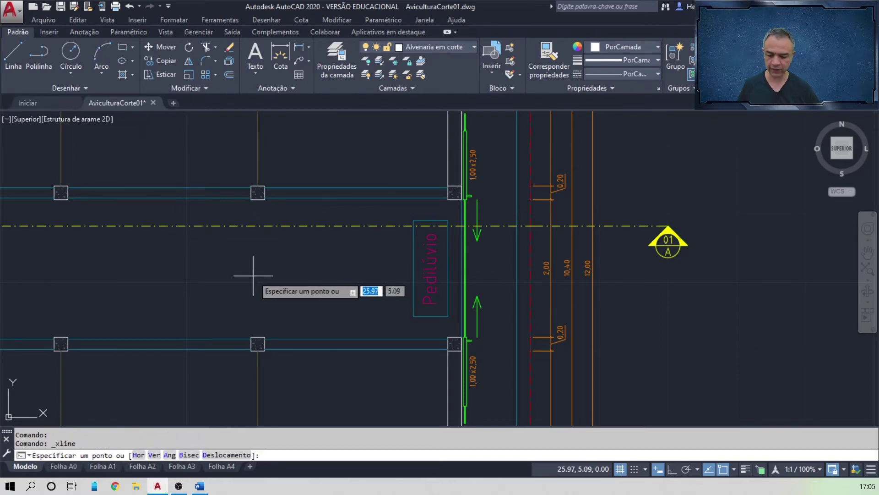
key("Down")
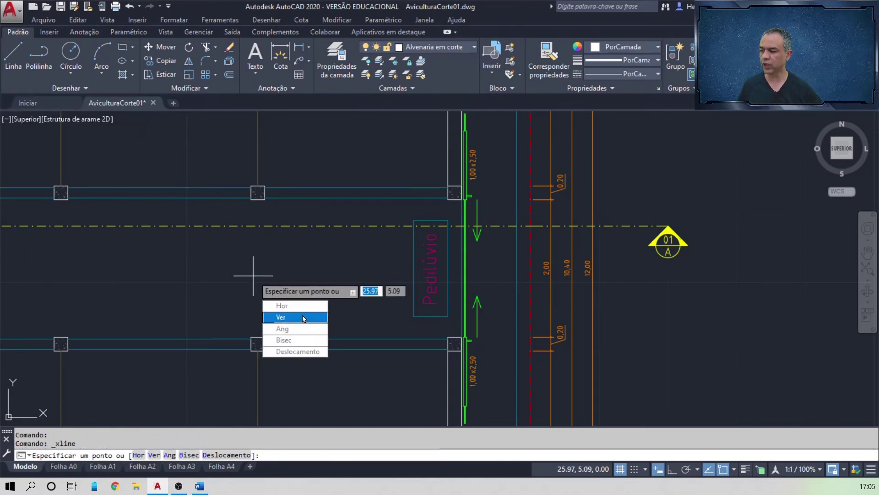
key("Return")
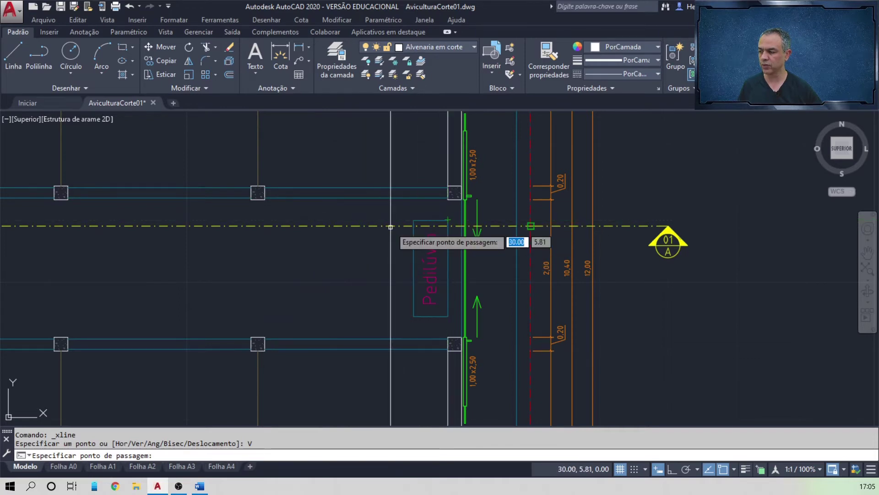
left_click(447, 225)
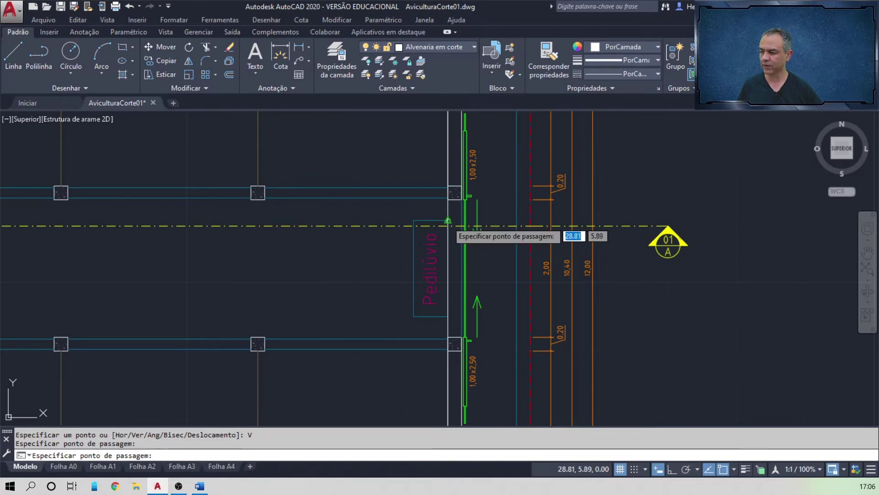
left_click(420, 222)
- Add vertical construction lines through both long sides of the Pedilúvio beside the 0,90x2,50 double door in the plan
scroll(215, 252, "down", 4)
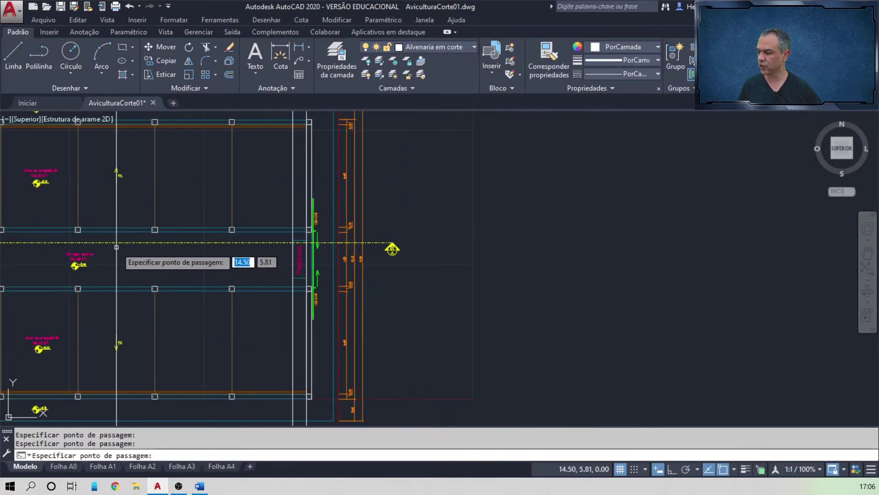
scroll(348, 242, "up", 6)
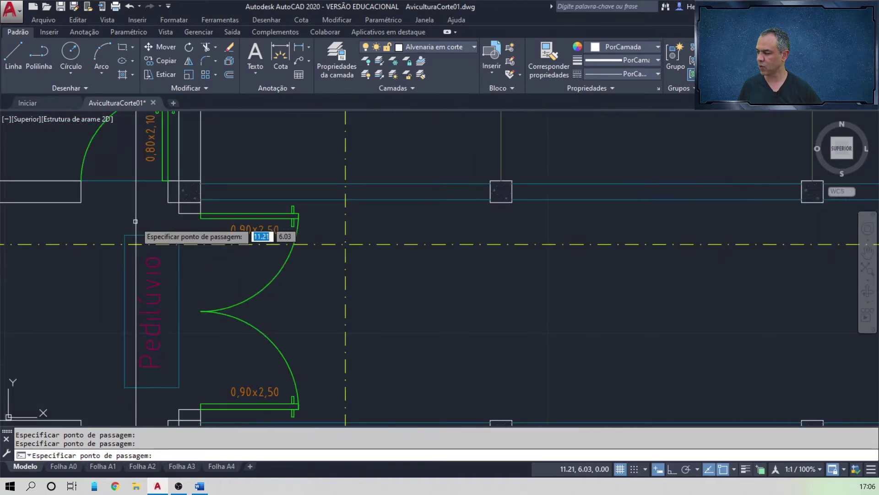
scroll(135, 221, "up", 2)
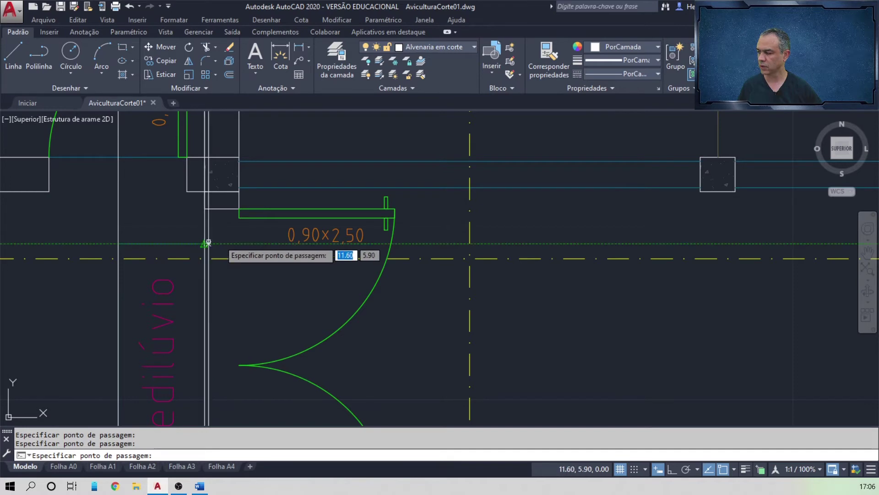
key("Escape")
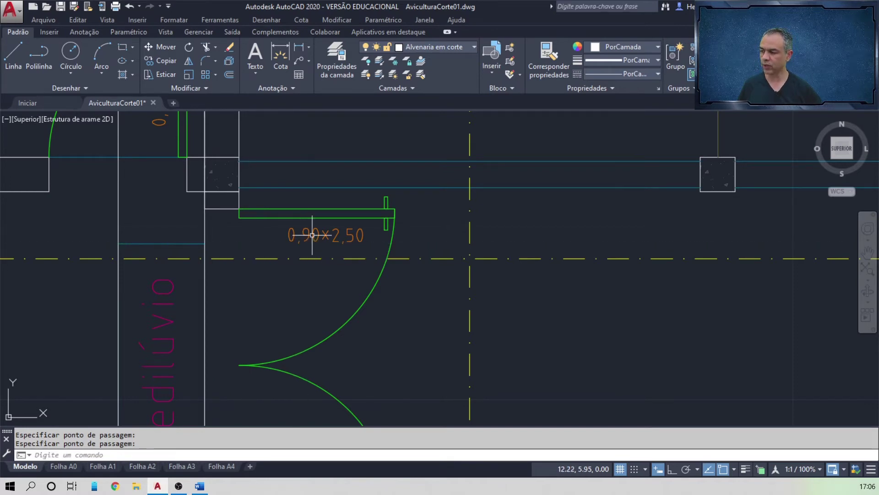
- Offset the section's finished floor line 0.05 downward to mark the Pedilúvio bottom
scroll(312, 235, "down", 5)
scroll(447, 133, "up", 2)
scroll(672, 168, "up", 3)
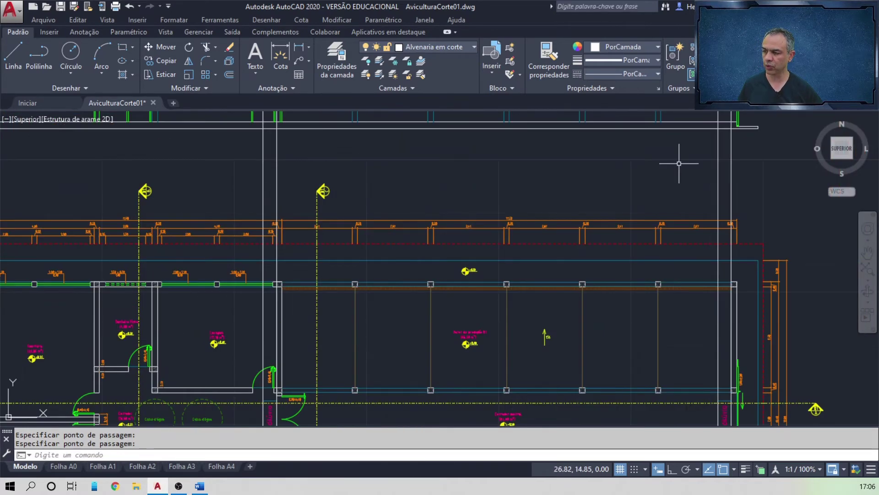
scroll(679, 163, "up", 5)
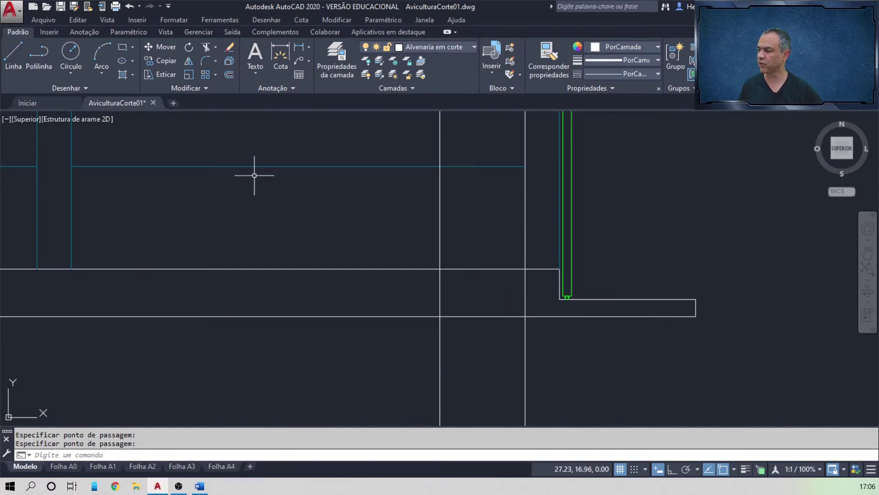
left_click(230, 76)
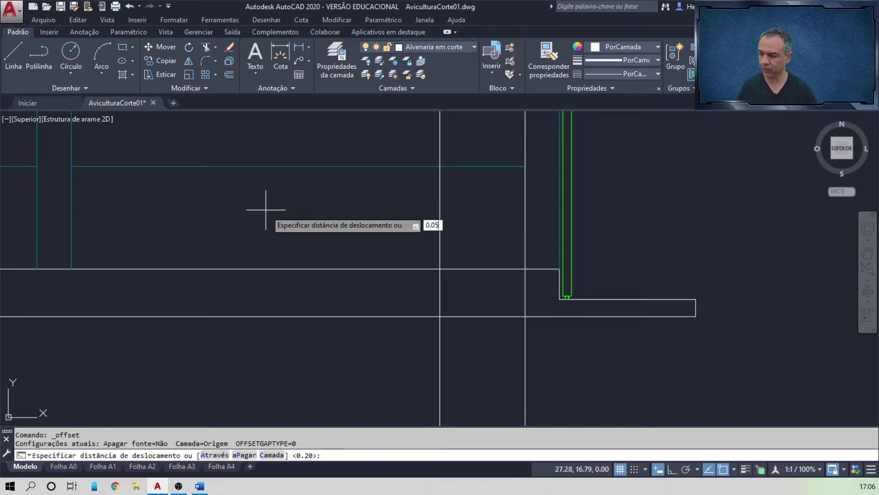
key("Return")
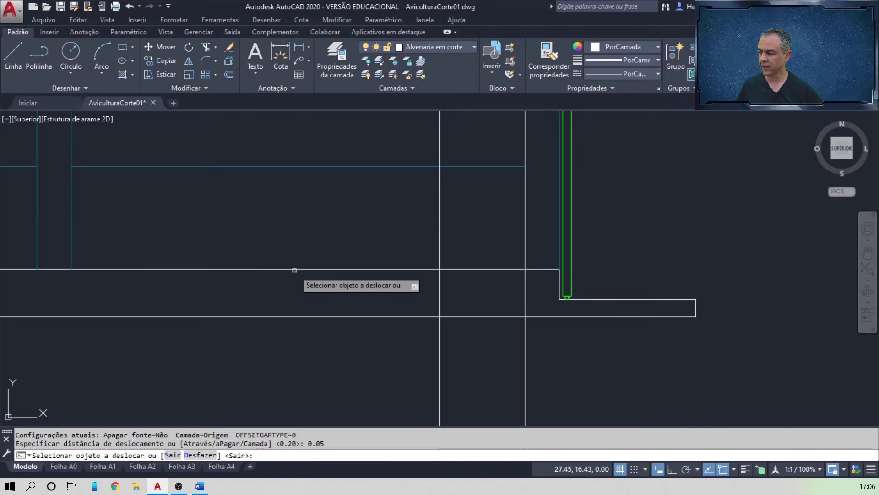
left_click(294, 270)
left_click(293, 288)
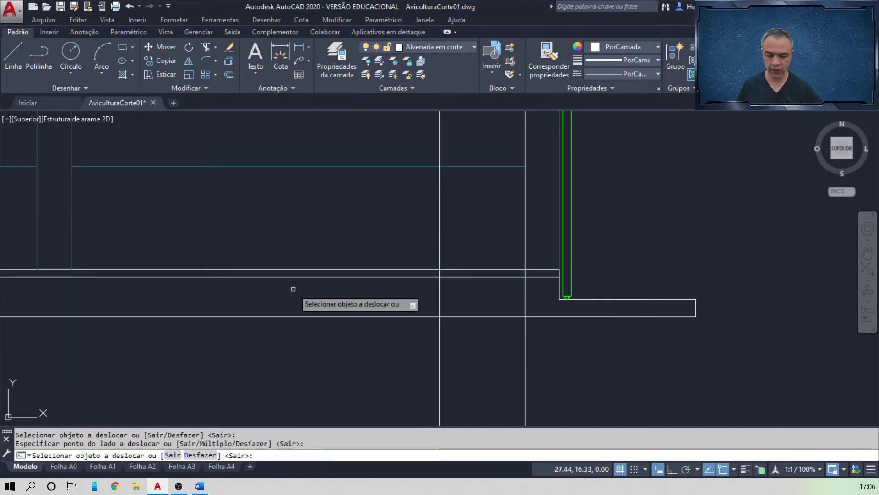
key("Return")
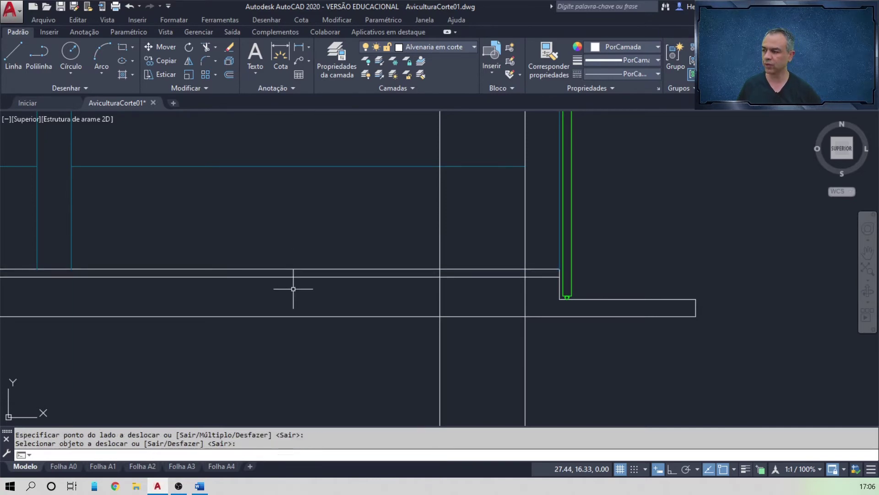
- Trim the offset floor line against the four construction lines, keeping only the segments within the two Pedilúvio widths
left_click(206, 48)
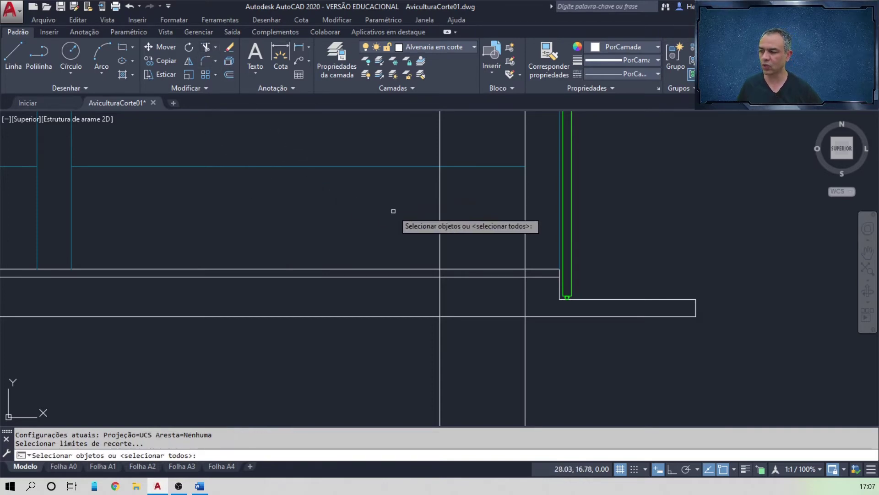
left_click(537, 209)
left_click(417, 213)
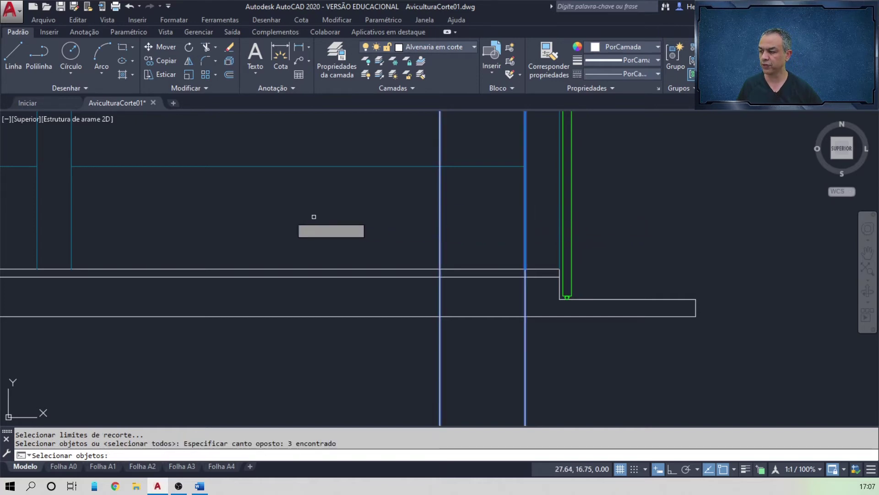
scroll(314, 217, "down", 2)
scroll(60, 202, "down", 1)
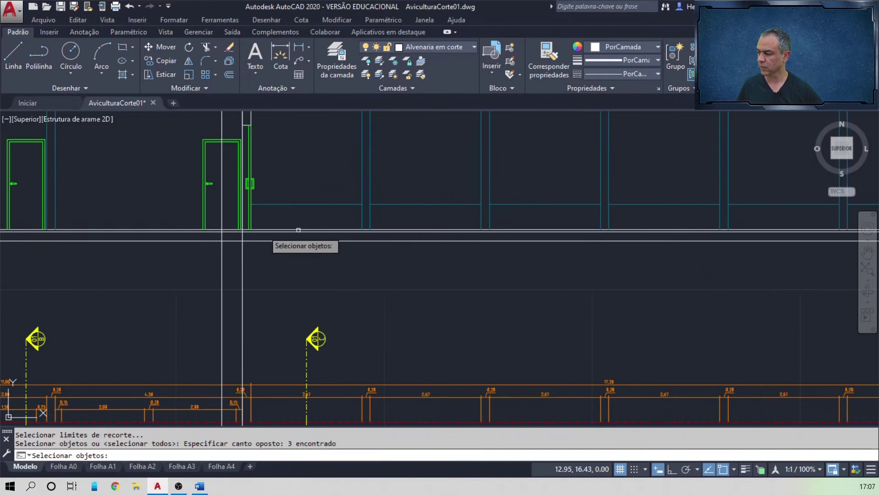
left_click(262, 255)
left_click(193, 267)
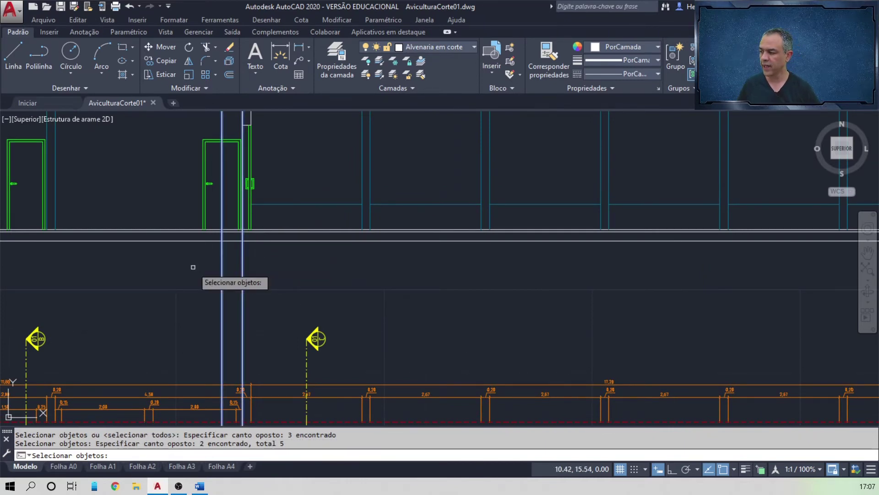
key("Return")
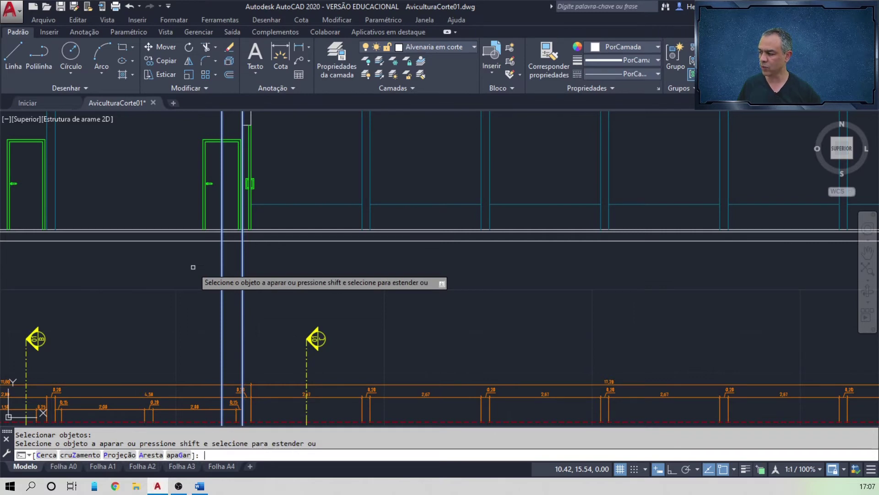
left_click(204, 233)
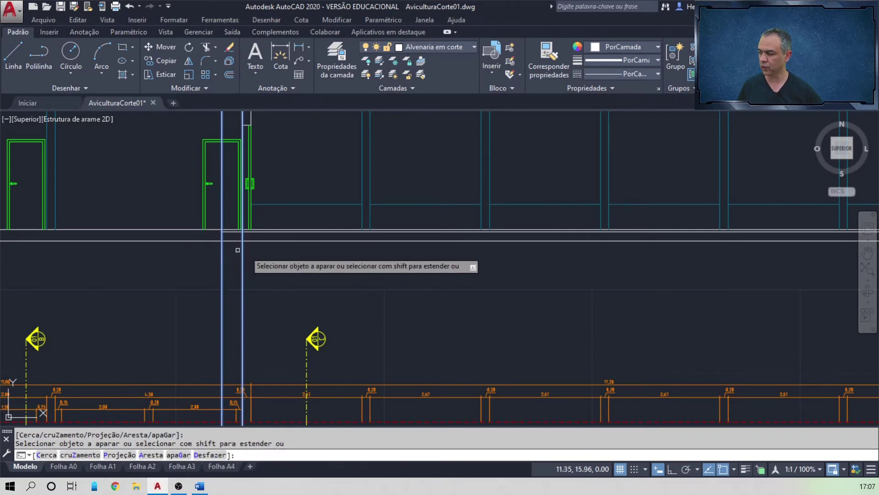
left_click(260, 232)
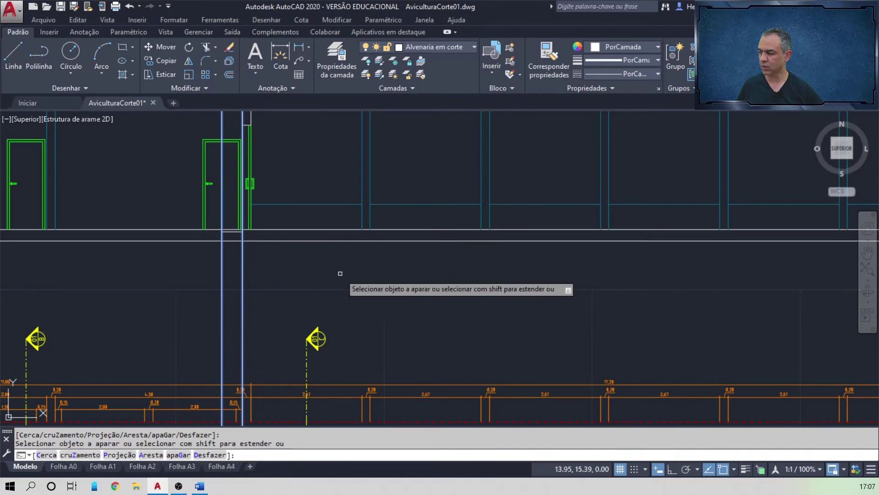
scroll(387, 275, "up", 5)
middle_click_drag(385, 277, 140, 281)
scroll(428, 250, "up", 4)
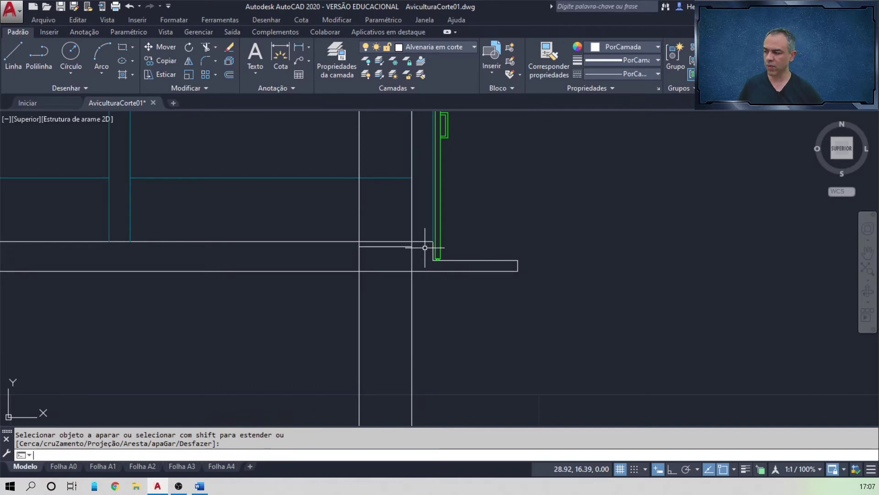
- Erase the four vertical construction lines projected from the Pedilúvios
scroll(424, 248, "down", 6)
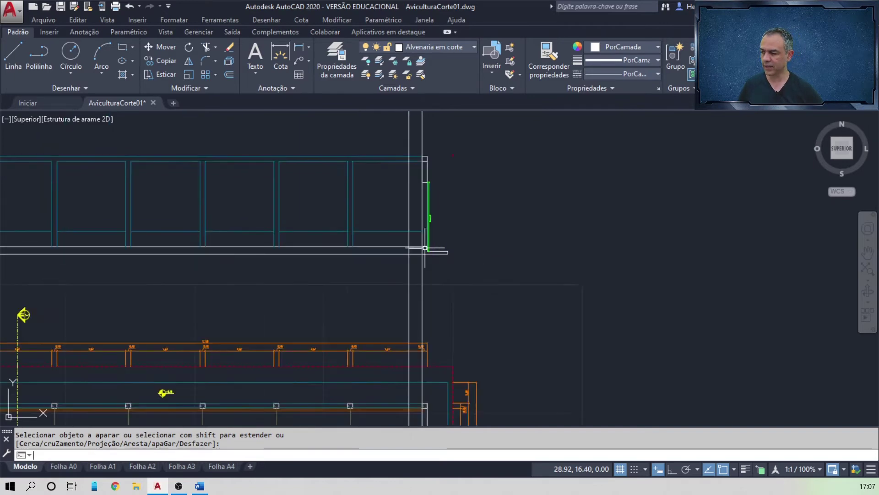
left_click(476, 123)
left_click(227, 146)
key("Delete")
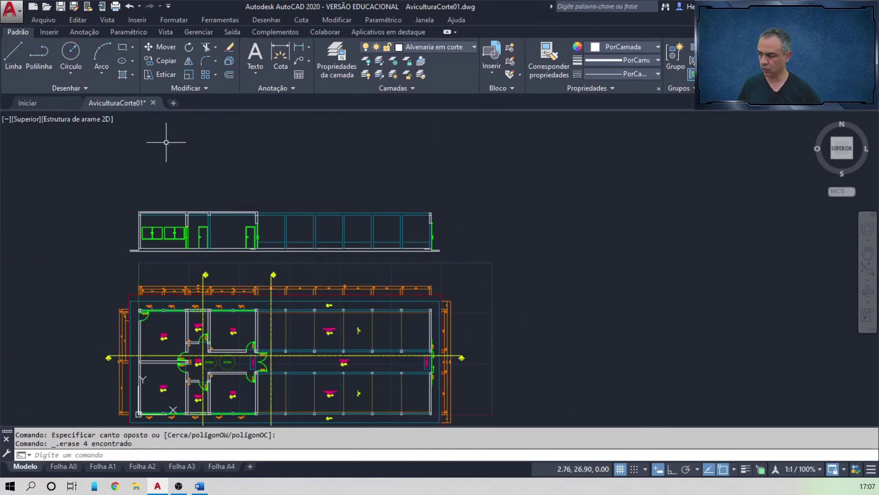
- Draw the two 0.05 vertical sides of the Pedilúvio recess beside the double door, from its bottom line up to the finished floor line
scroll(252, 254, "up", 6)
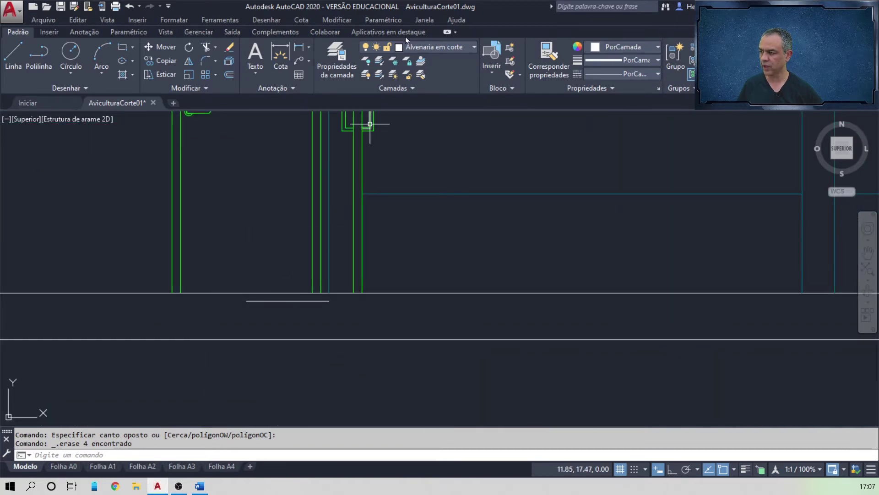
left_click(13, 55)
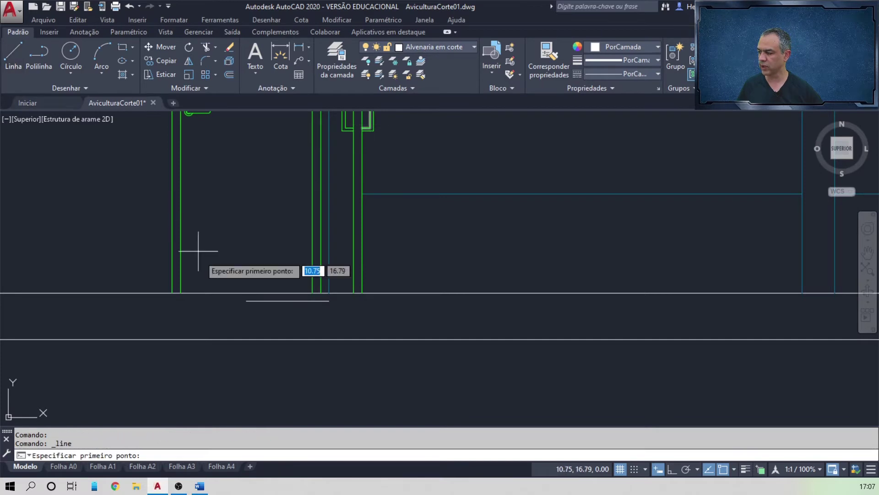
left_click(246, 294)
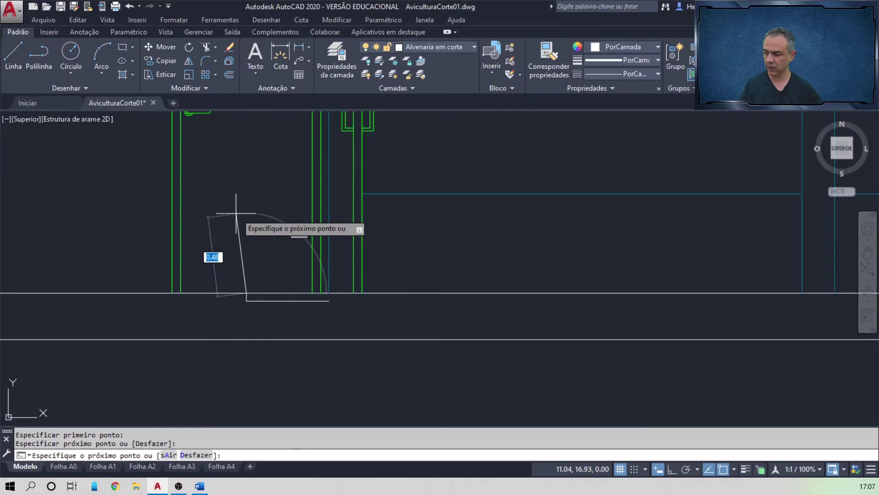
key("Return")
key("Return")
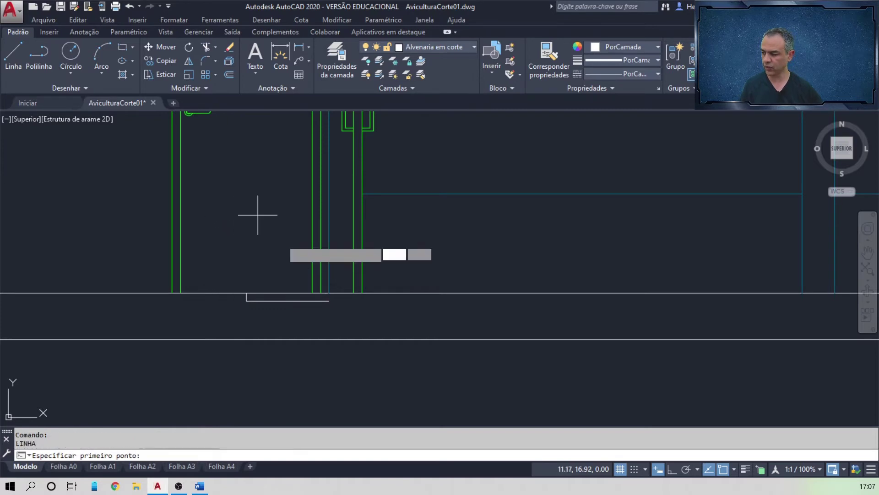
left_click(329, 301)
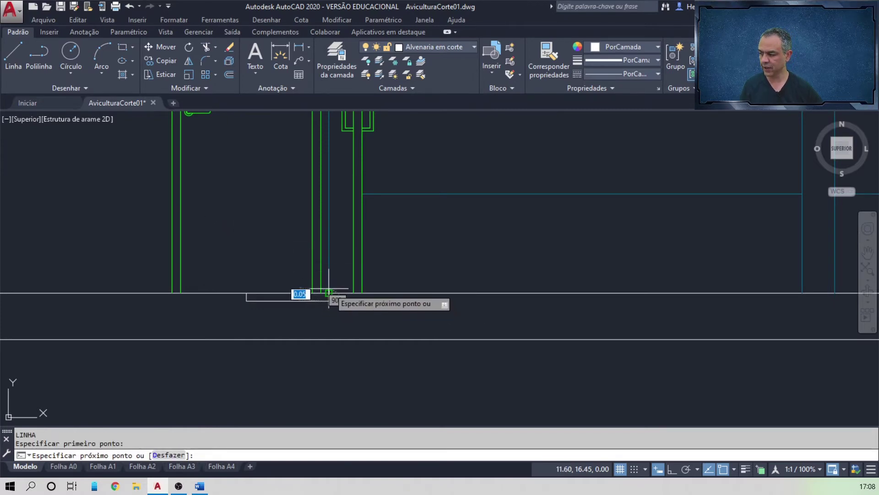
scroll(328, 292, "up", 2)
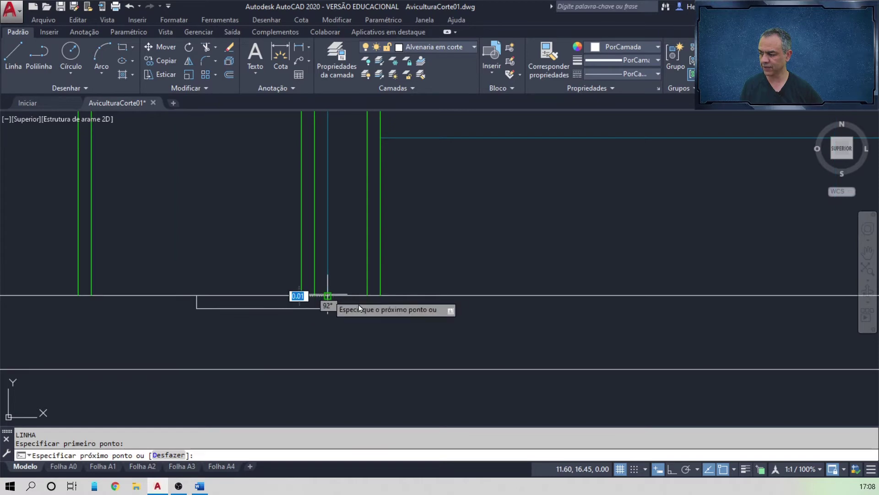
left_click(327, 296)
key("Return")
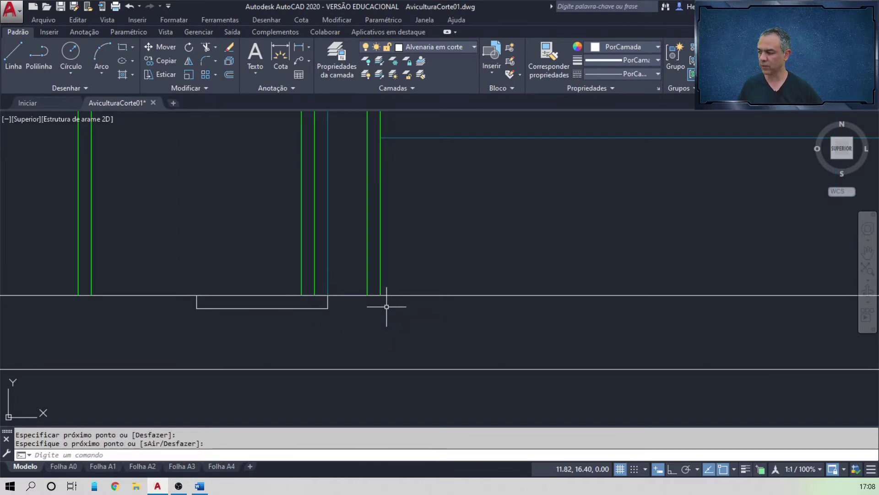
- Trim the finished floor line between the two vertical sides of the Pedilúvio recess beside the double door
left_click(205, 49)
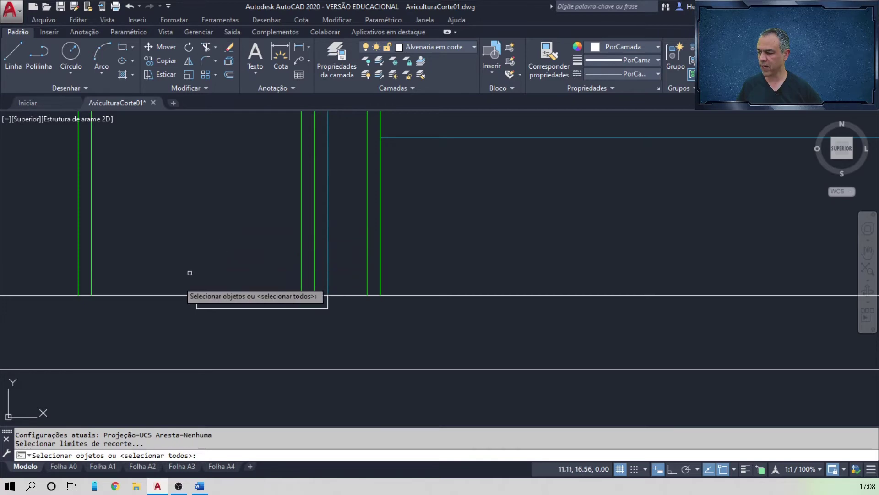
left_click(196, 303)
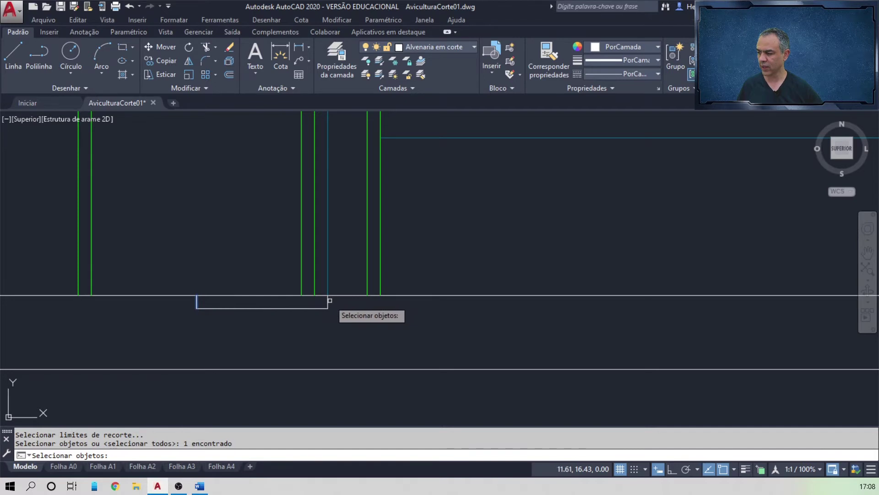
key("Return")
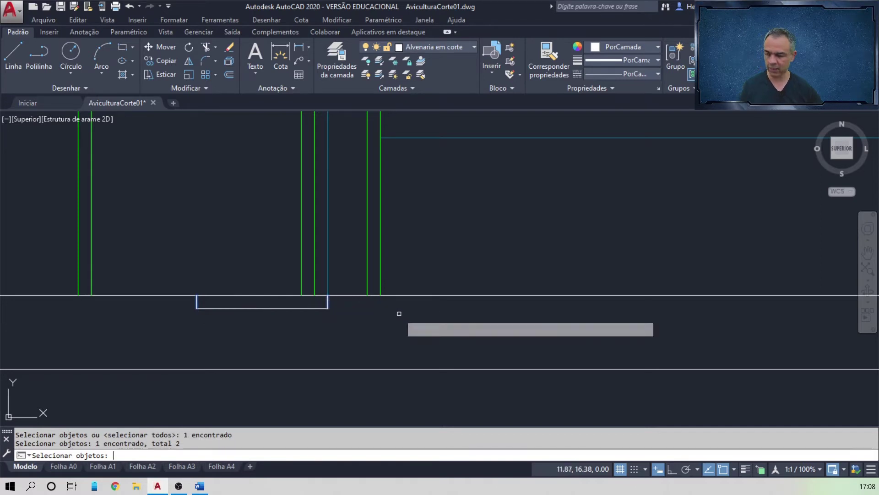
left_click(255, 295)
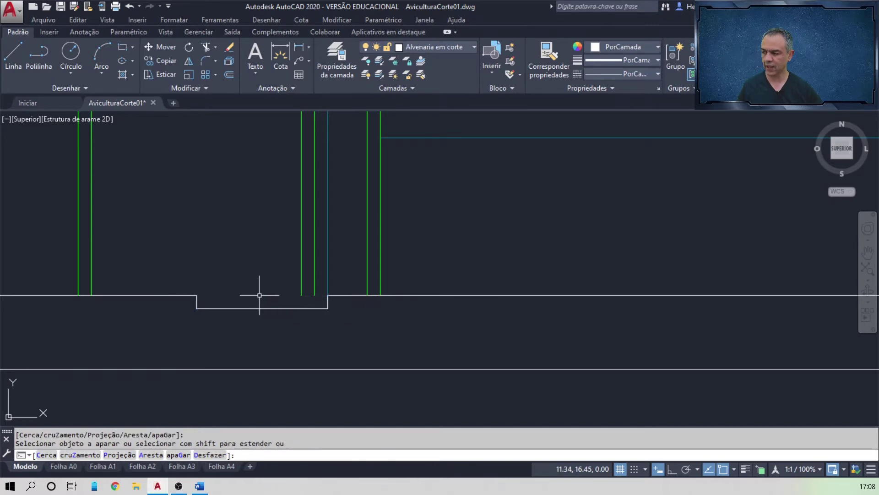
key("Escape")
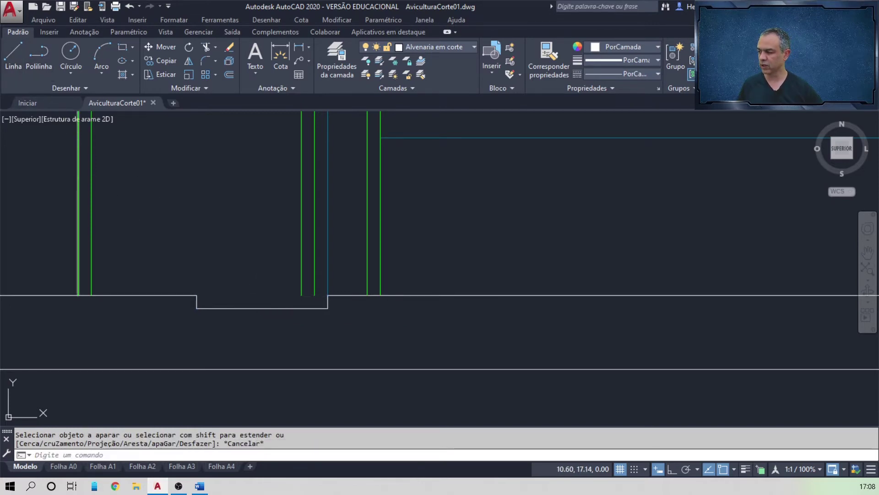
- Draw a floor-level line across the recess beside the double door and match it to the Alvenaria em vista layer
left_click(13, 54)
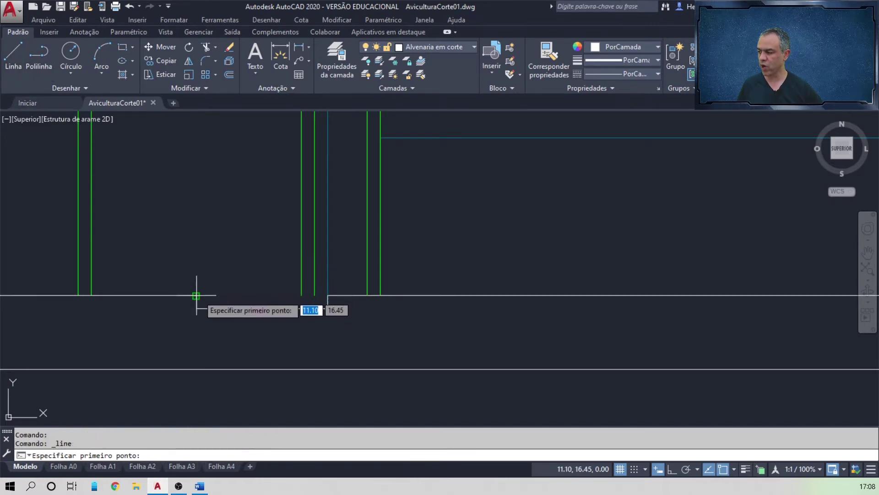
left_click(196, 296)
left_click(328, 296)
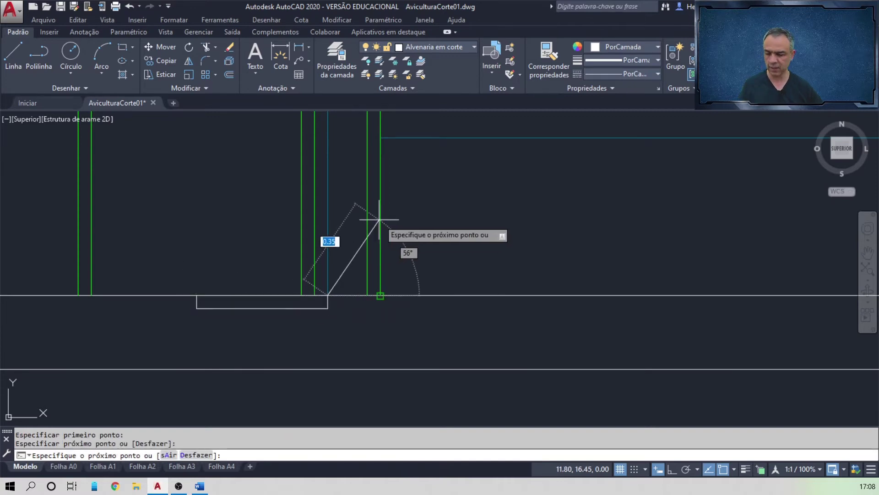
key("Return")
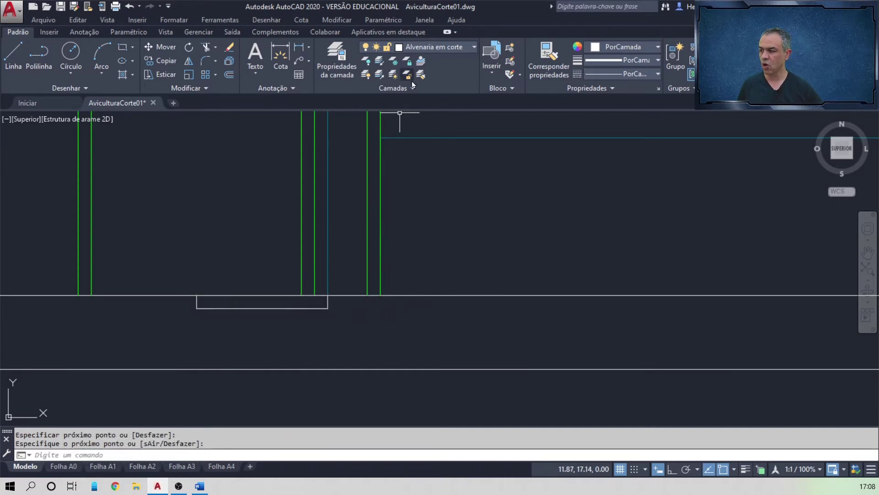
left_click(421, 78)
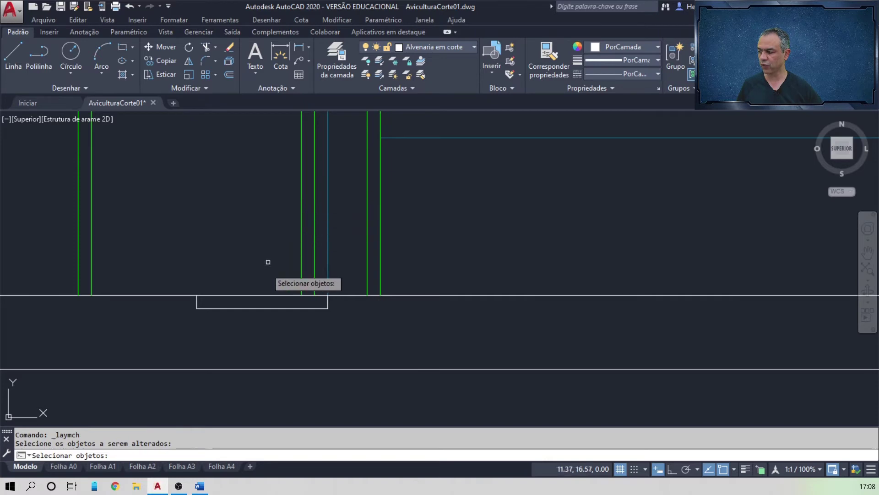
left_click(258, 295)
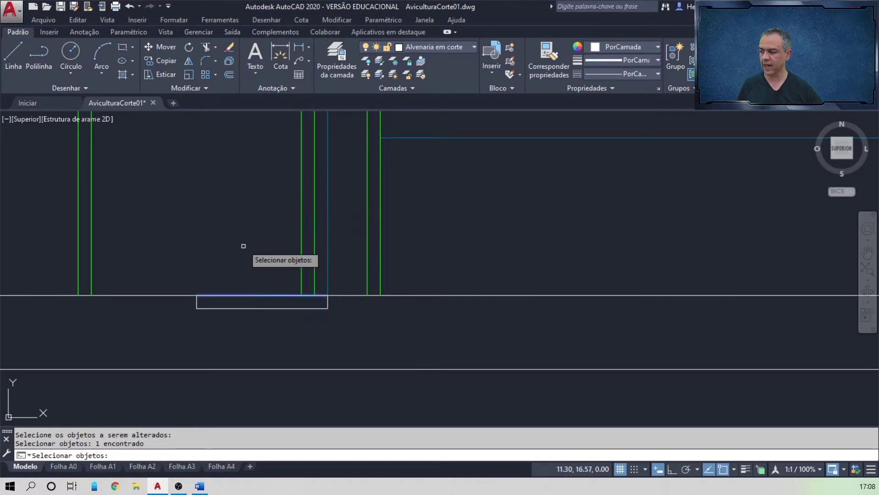
key("Return")
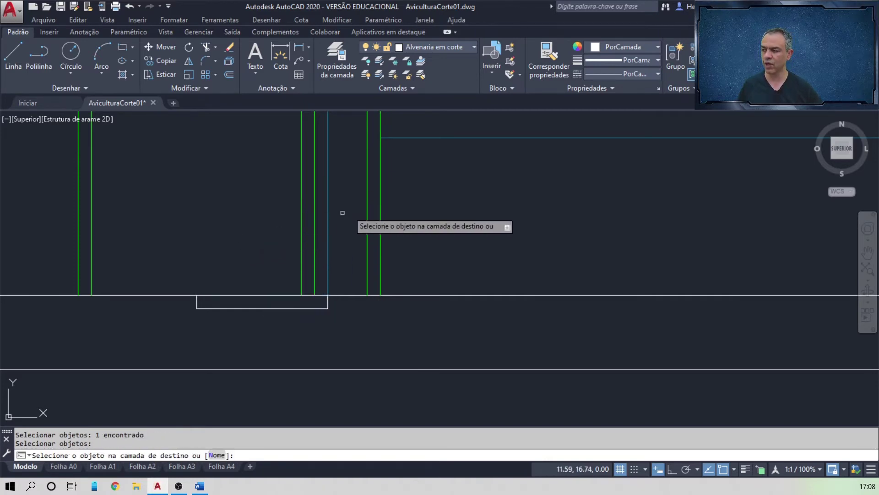
left_click(440, 138)
- Draw the two vertical sides of the Pedilúvio recess at the far end of the section, from its bottom line to the floor line
scroll(479, 199, "down", 3)
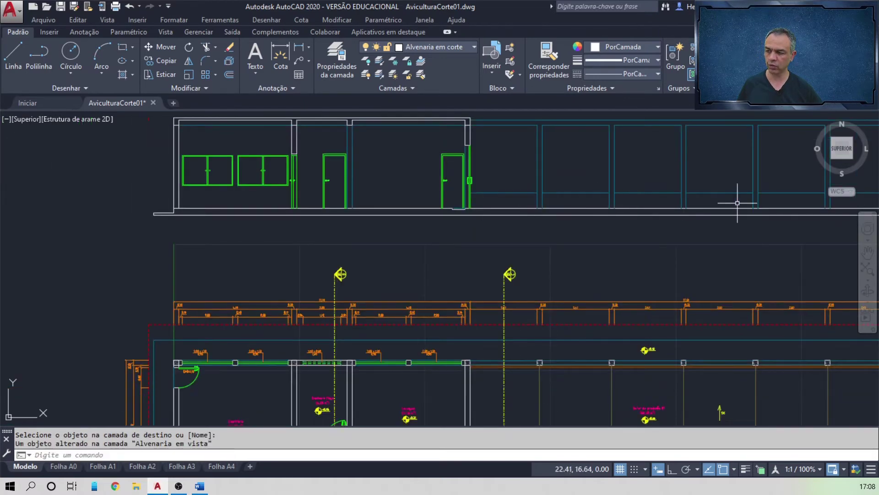
scroll(555, 210, "up", 2)
scroll(323, 220, "up", 2)
scroll(465, 232, "up", 3)
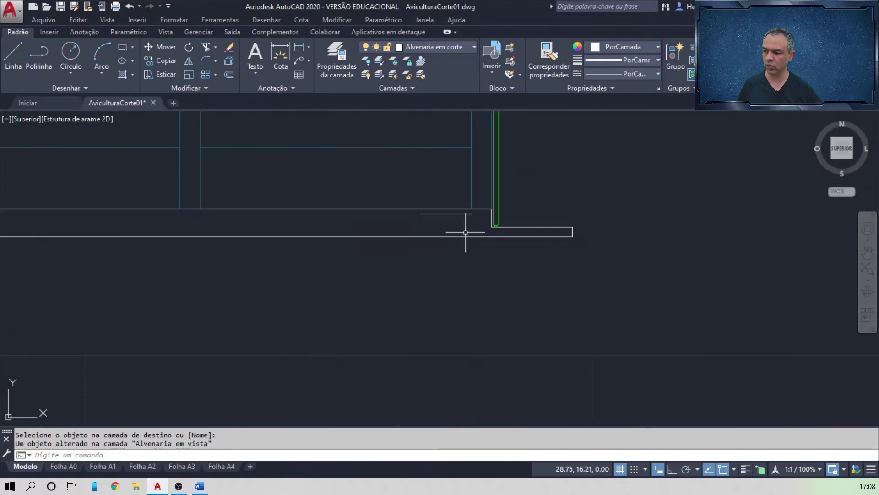
scroll(463, 202, "up", 6)
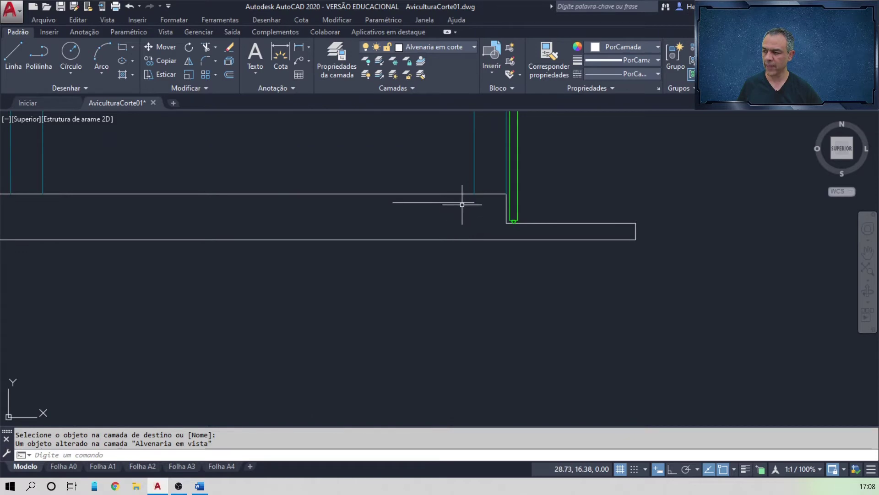
left_click(13, 59)
left_click(203, 284)
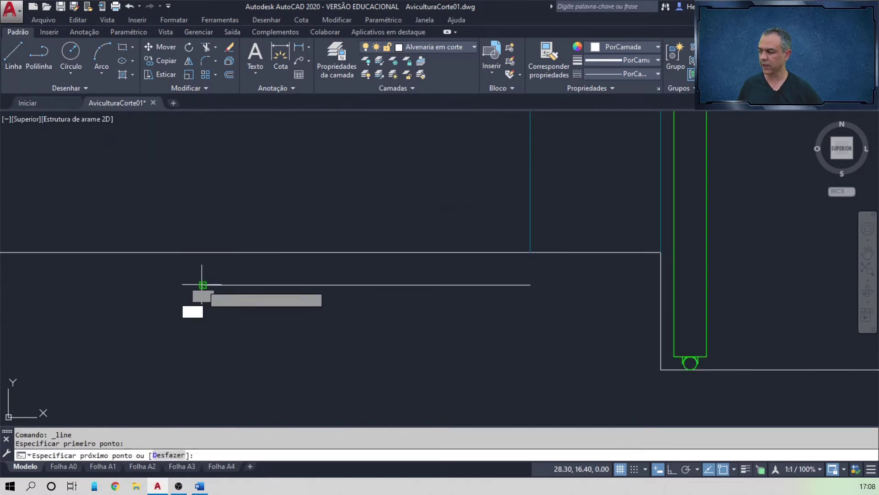
left_click(203, 251)
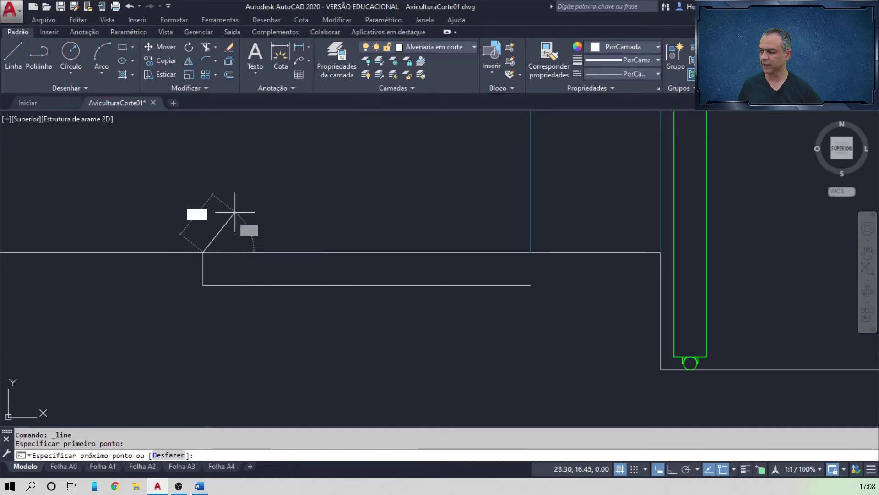
key("Return")
key("Return")
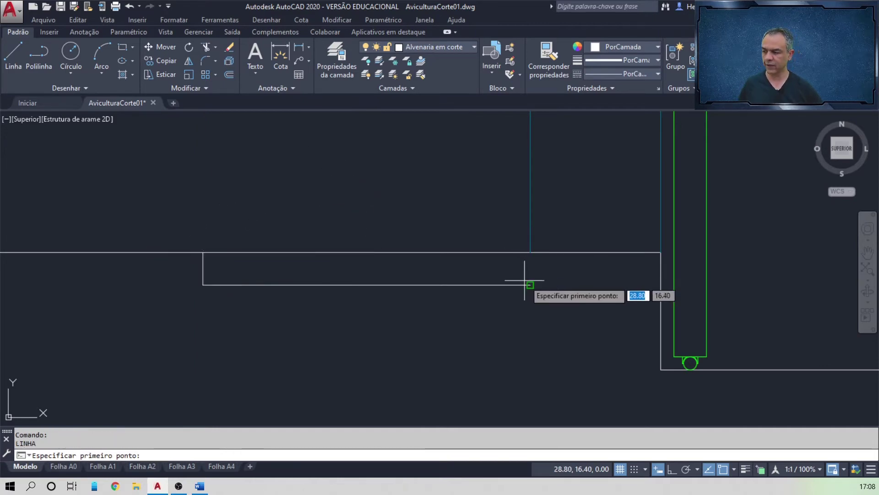
left_click(529, 284)
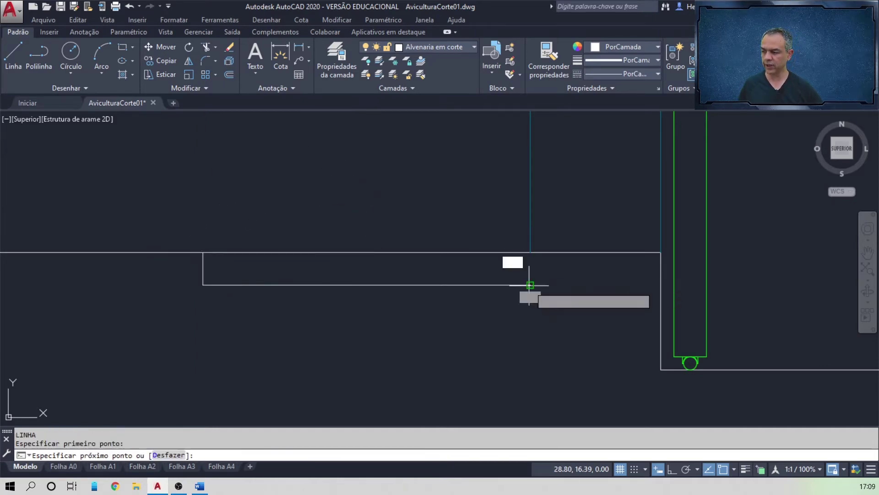
left_click(530, 252)
key("Return")
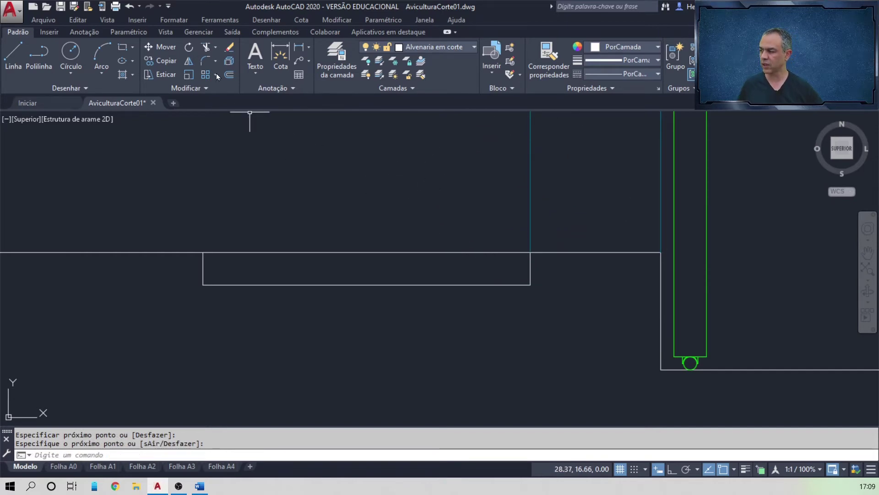
- Trim the finished floor line across the opening of the Pedilúvio recess at the section's far end
left_click(207, 49)
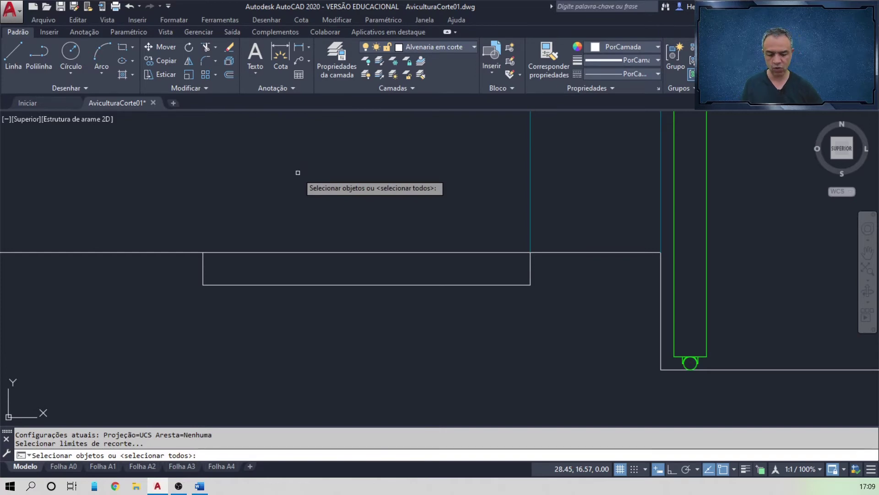
key("Return")
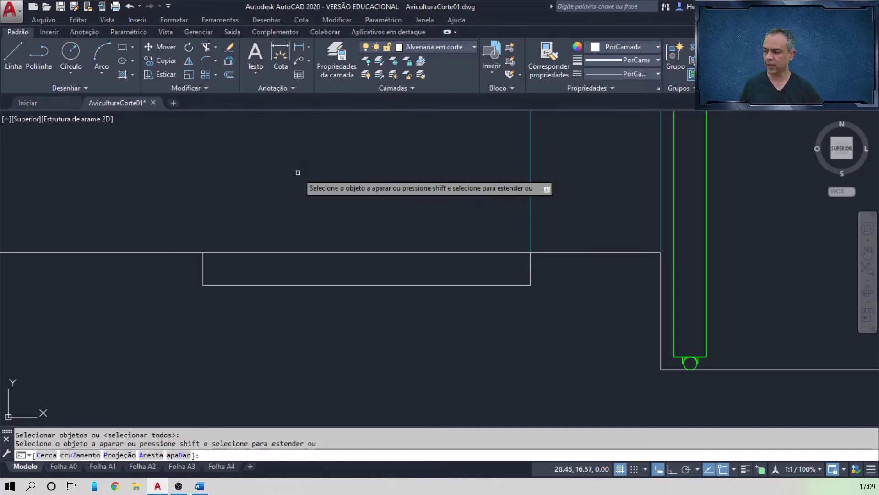
left_click(324, 252)
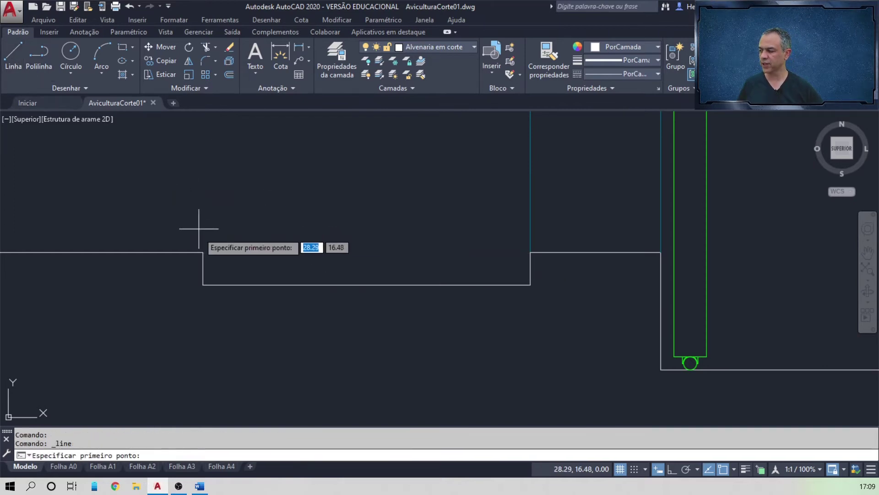
- Draw a floor-level line across the far-end Pedilúvio recess and match it to the Alvenaria em vista layer
left_click(203, 252)
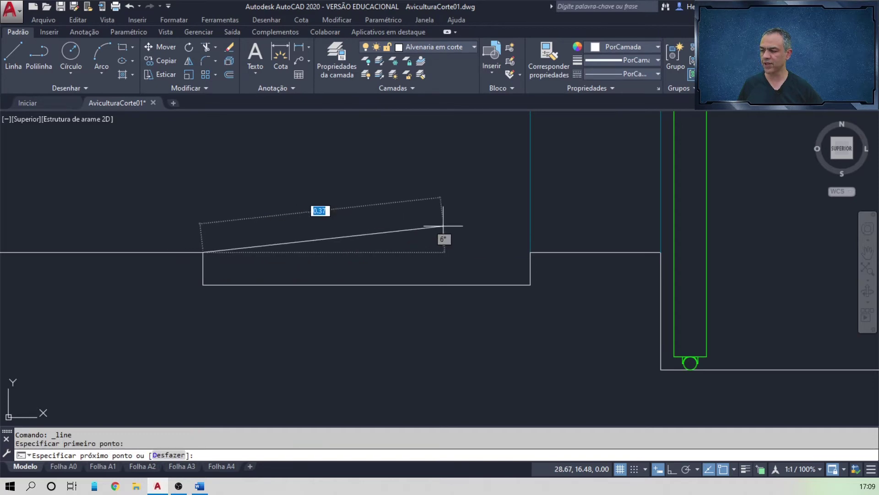
left_click(530, 252)
key("Return")
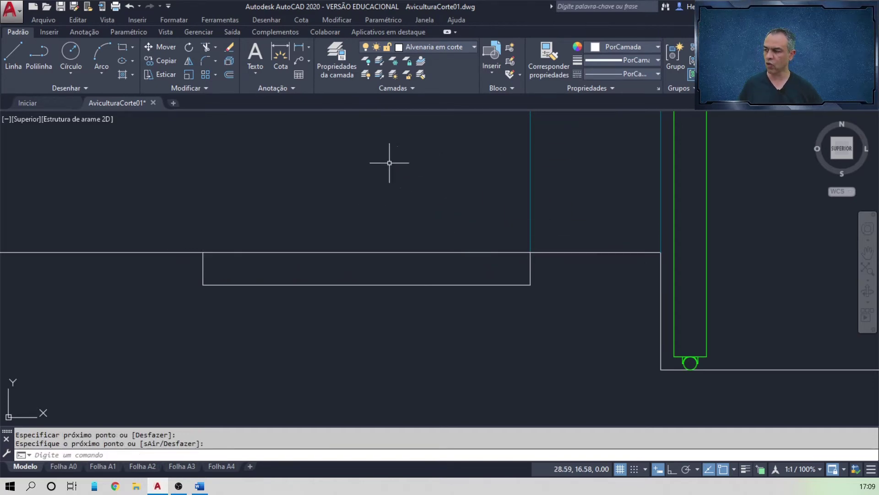
left_click(420, 75)
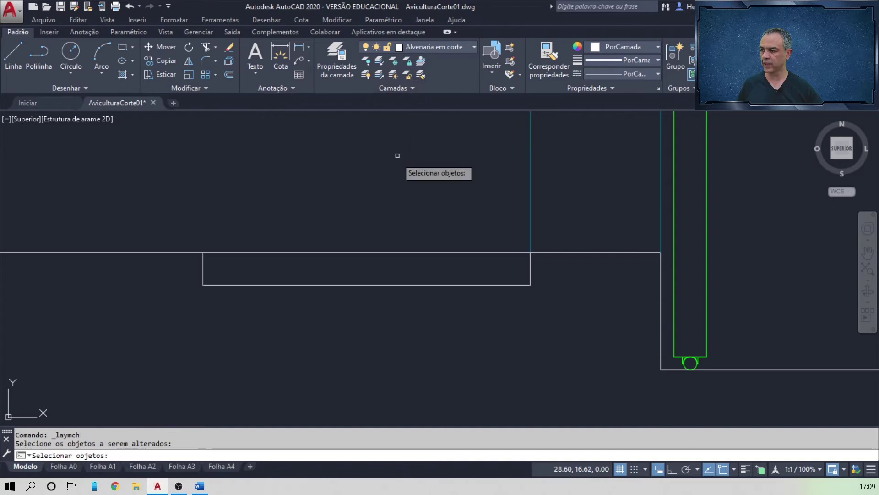
left_click(382, 253)
key("Return")
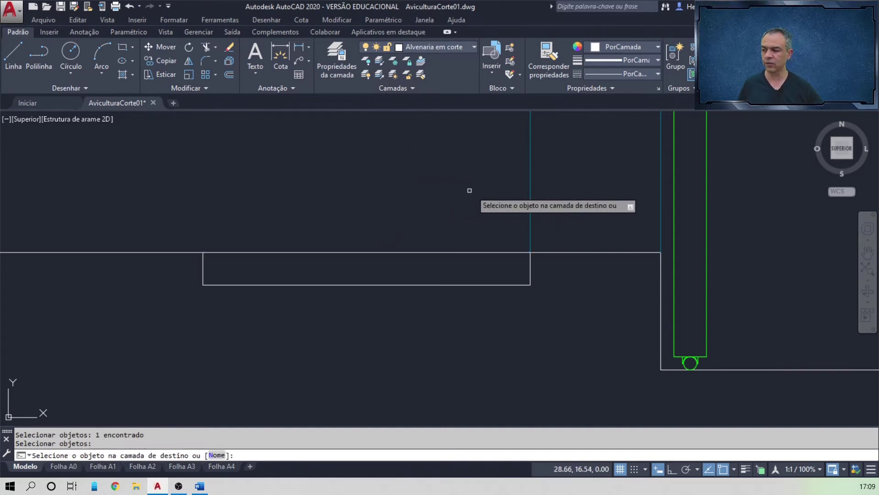
left_click(530, 188)
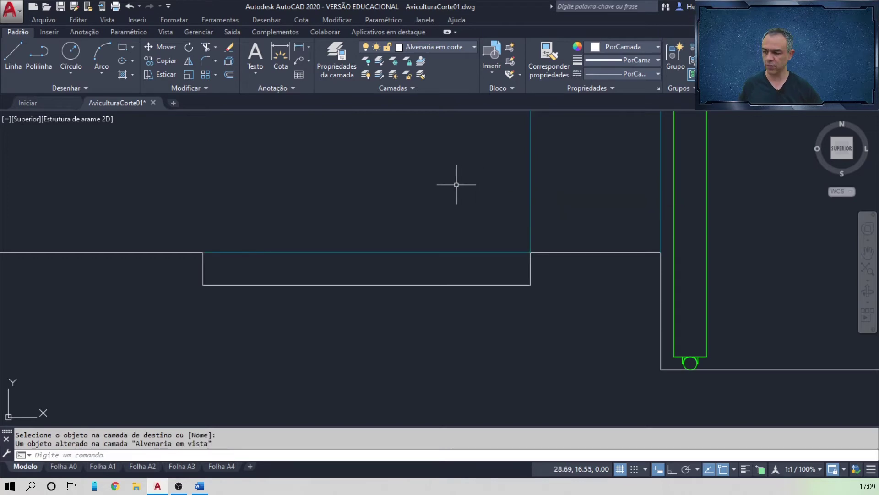
scroll(456, 185, "down", 10)
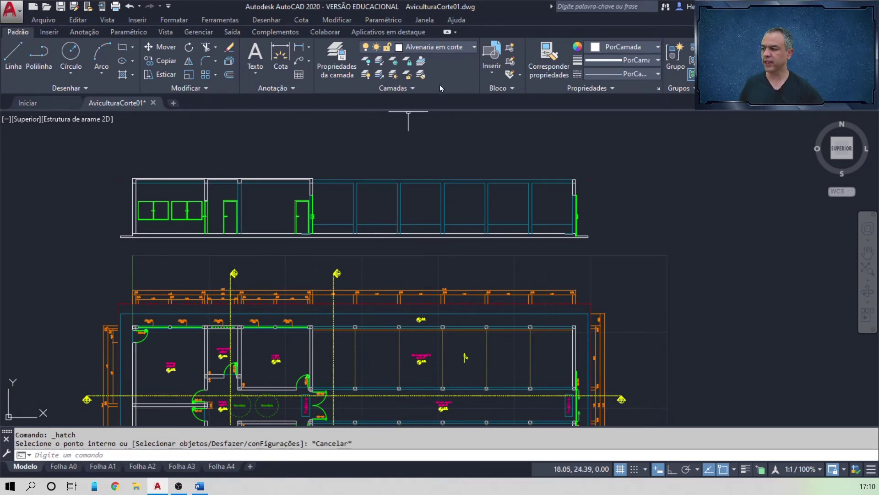
- Make Hachura Concreto the current layer and start a hatch with the AR-CONC pattern at scale 0.001
left_click(466, 48)
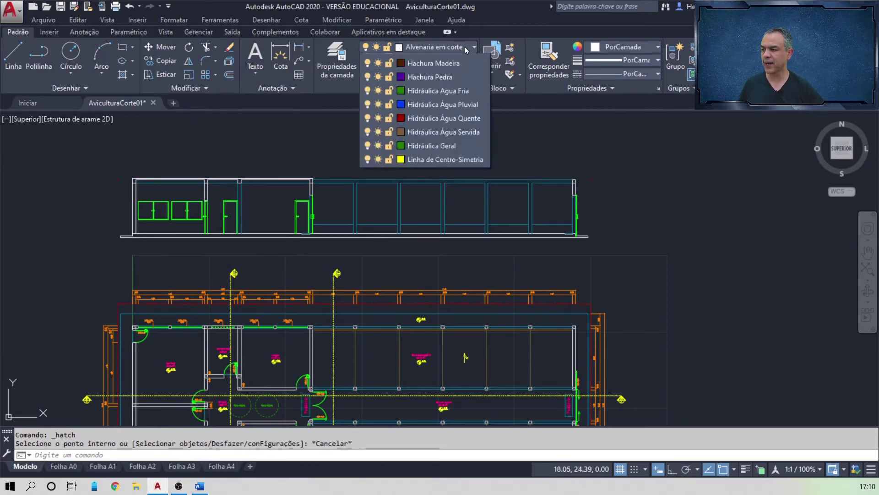
left_click(426, 333)
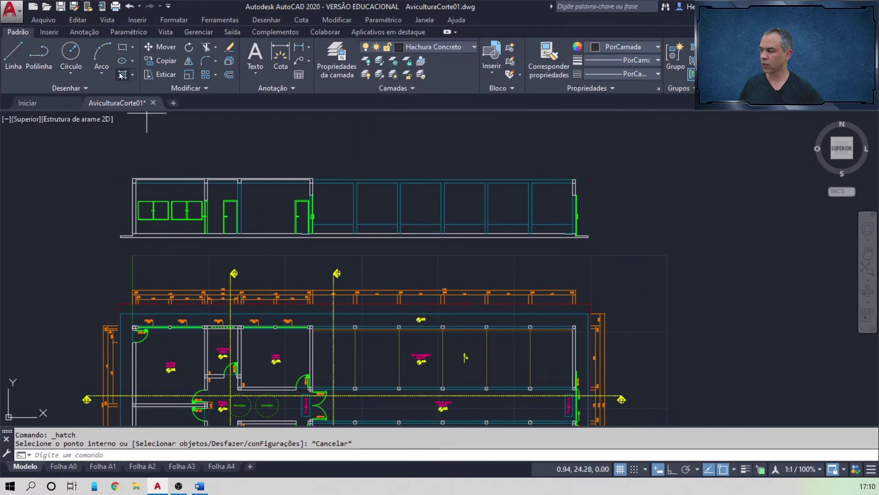
left_click(121, 74)
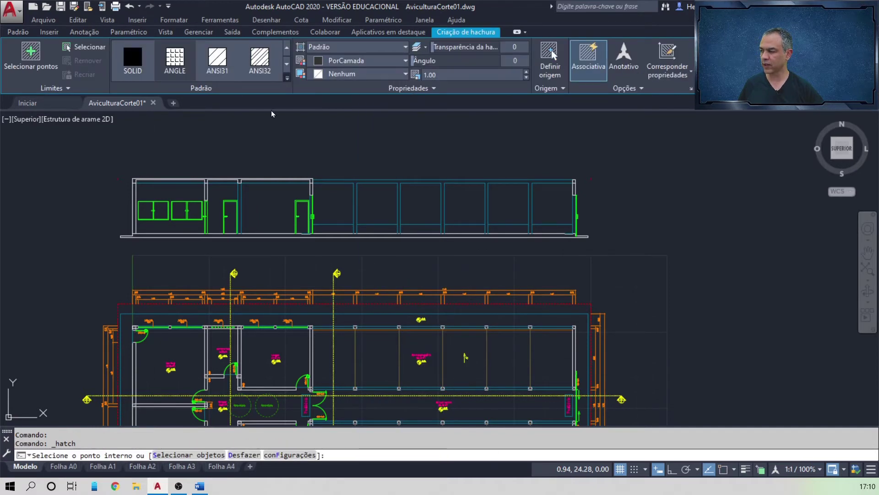
left_click(287, 77)
left_click(259, 184)
left_click(480, 73)
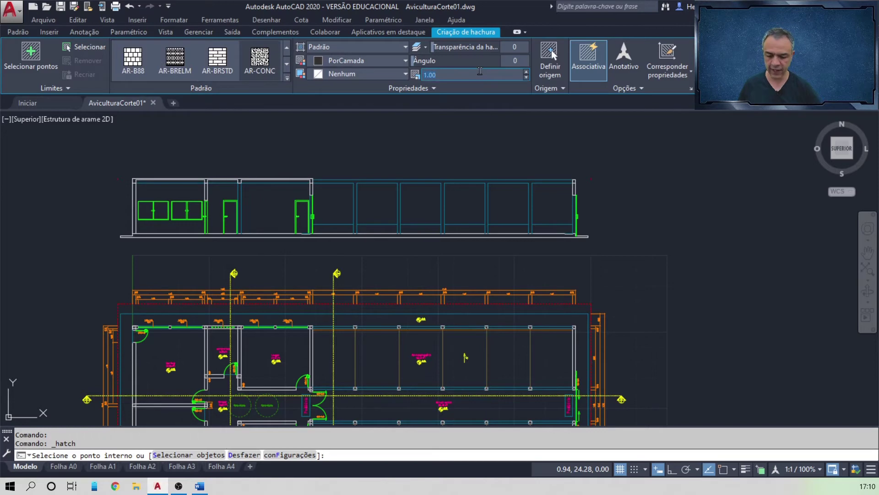
type("0.001")
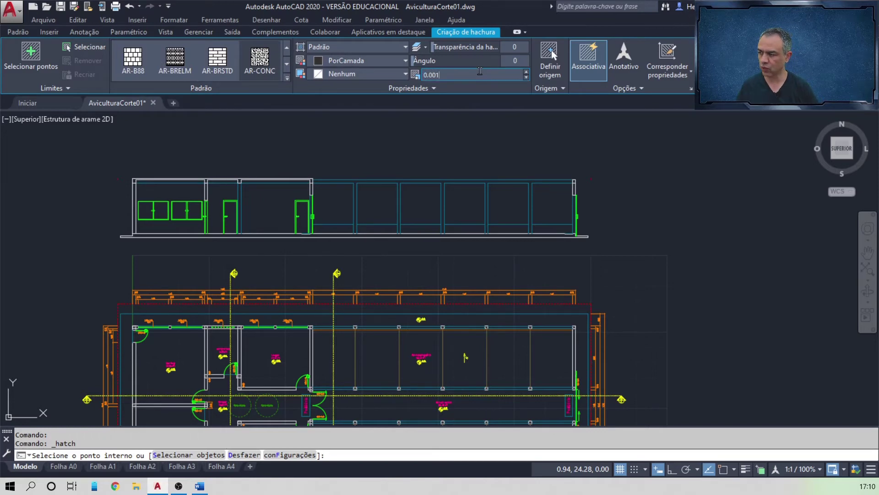
key("Return")
- Apply the concrete hatch to the small beam section above the wall at the far end of the section
scroll(581, 183, "up", 5)
scroll(581, 183, "down", 2)
scroll(581, 179, "up", 2)
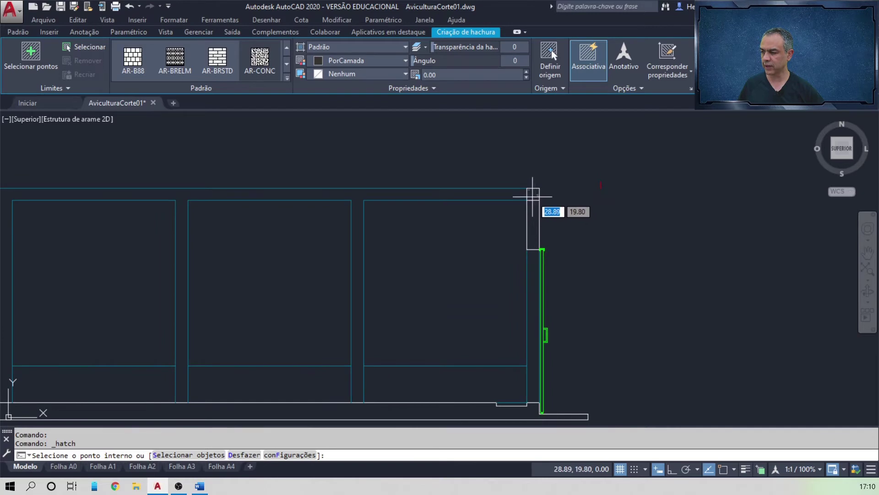
left_click(533, 194)
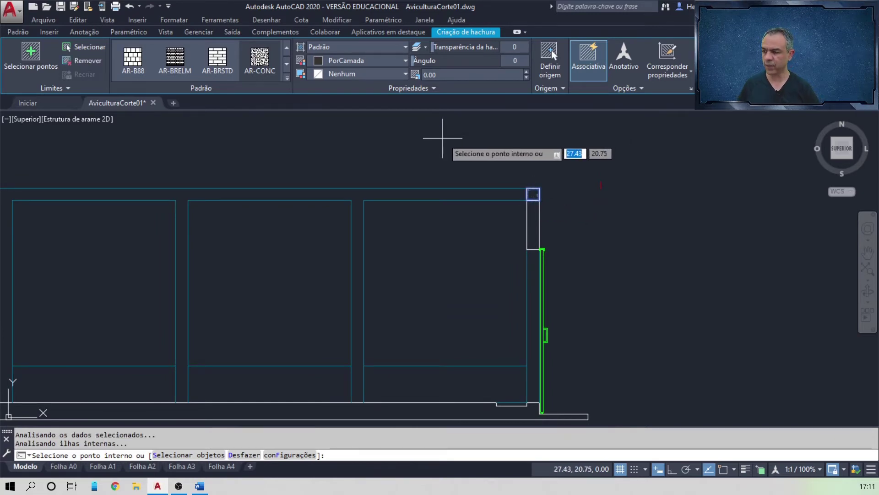
key("Escape")
scroll(456, 235, "down", 5)
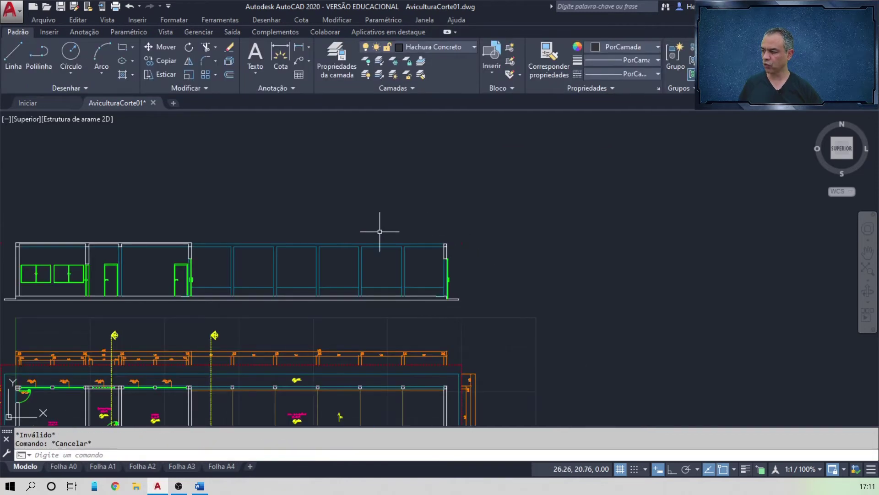
- Fill the entire cut floor slab of the section with the AR-CONC concrete hatch
scroll(408, 199, "up", 3)
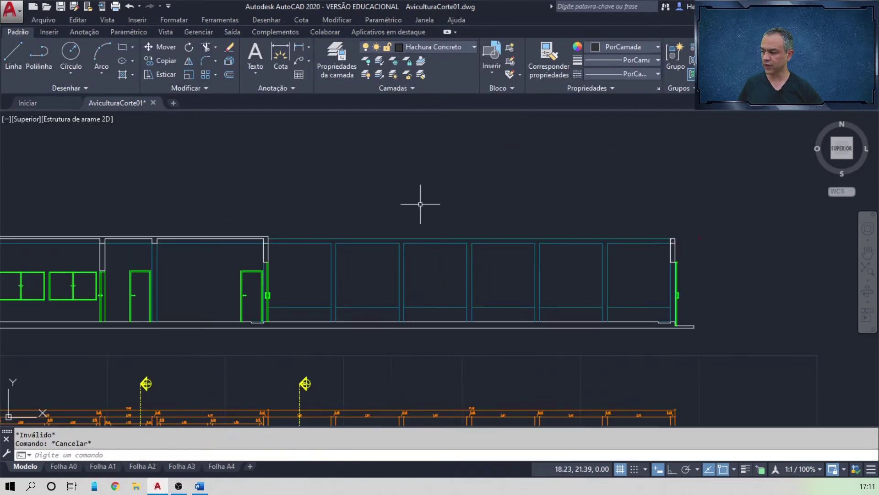
middle_click_drag(420, 204, 522, 192)
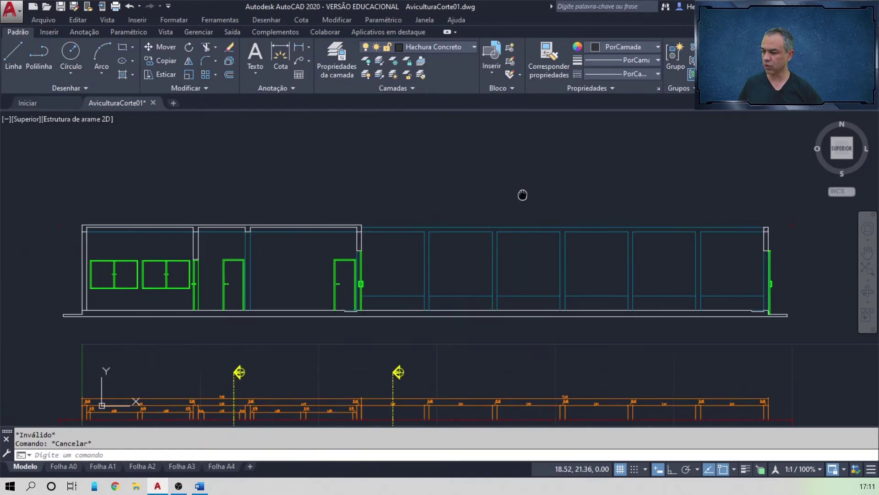
left_click(122, 75)
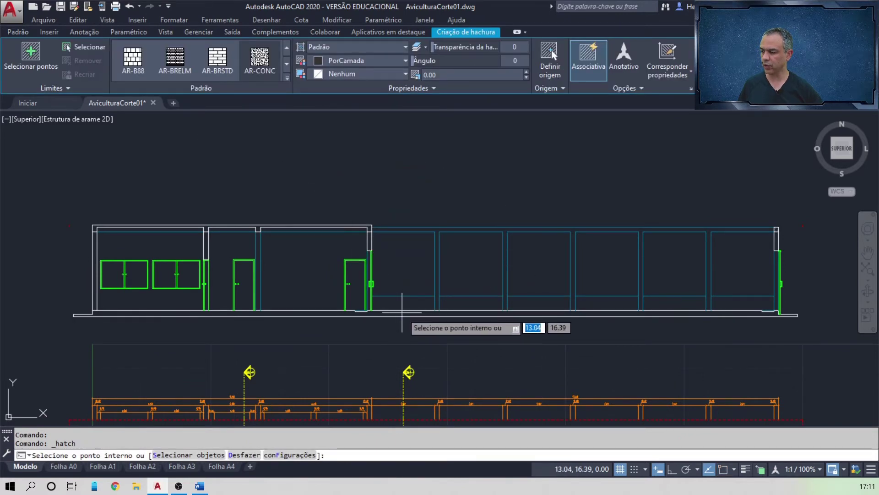
left_click(402, 312)
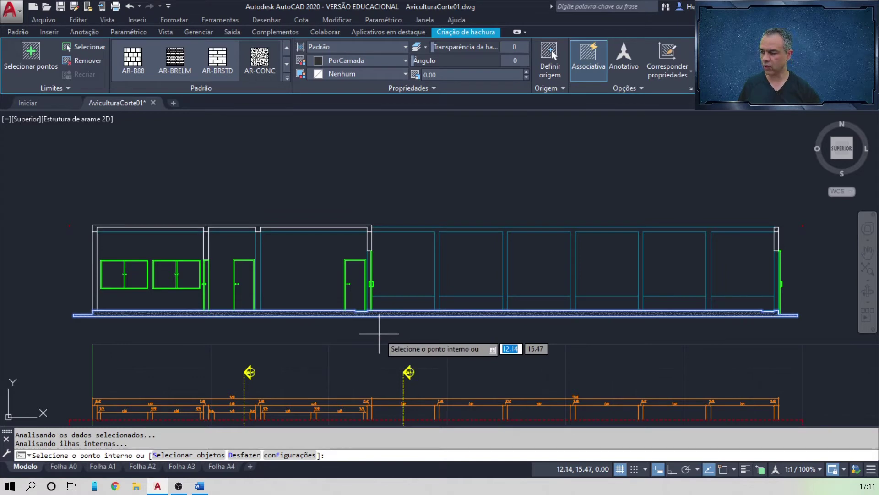
key("Return")
- Fill the cut roof slab and its beams above the enclosed rooms with the AR-CONC concrete hatch
scroll(364, 307, "up", 8)
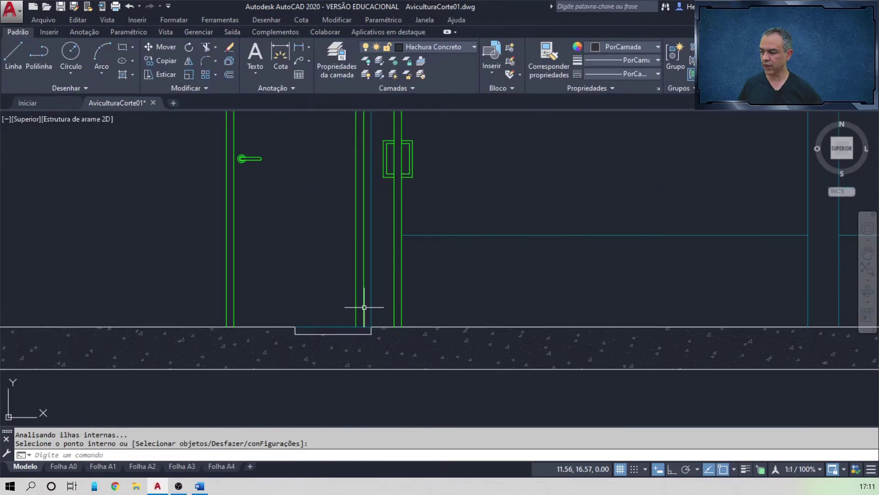
scroll(364, 307, "up", 3)
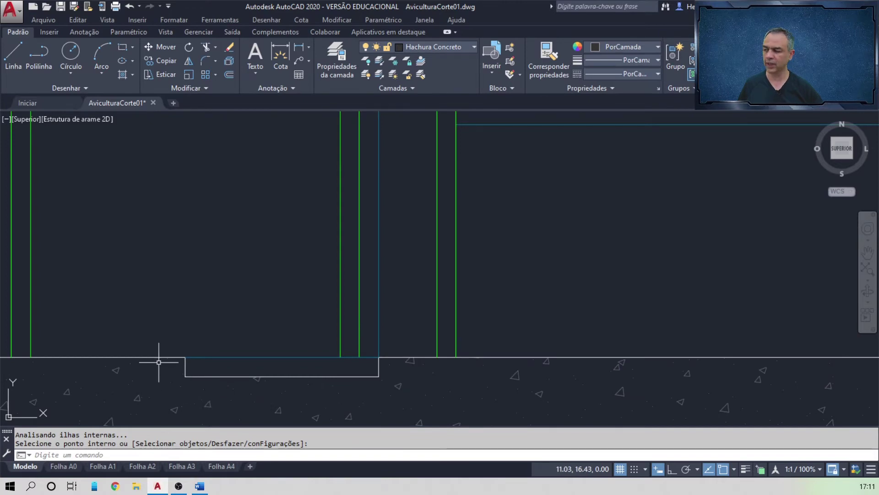
scroll(158, 362, "down", 6)
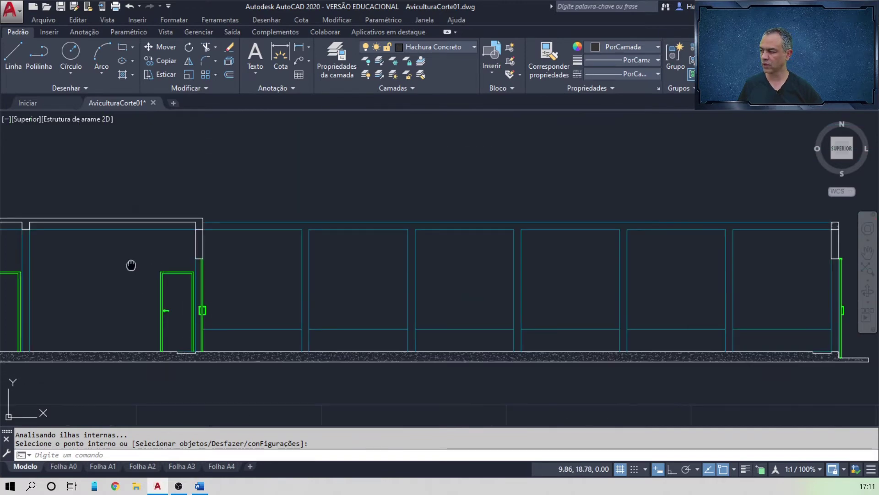
middle_click_drag(131, 266, 424, 259)
scroll(112, 256, "up", 2)
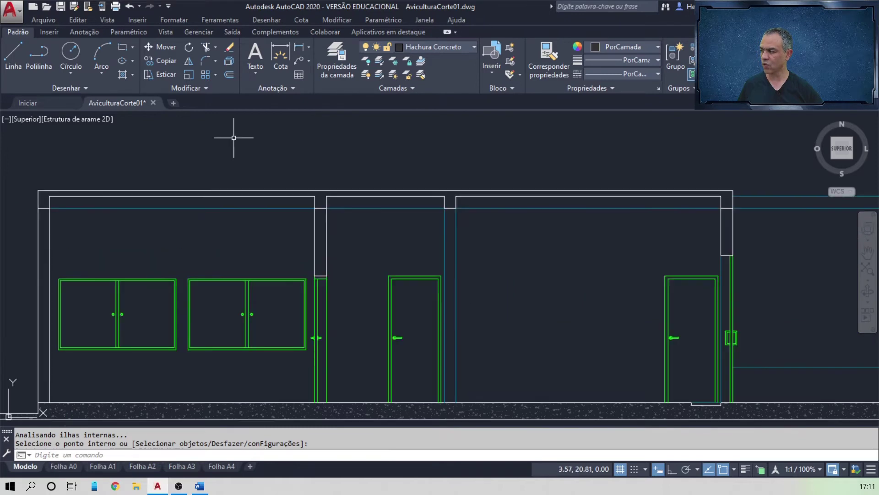
left_click(123, 74)
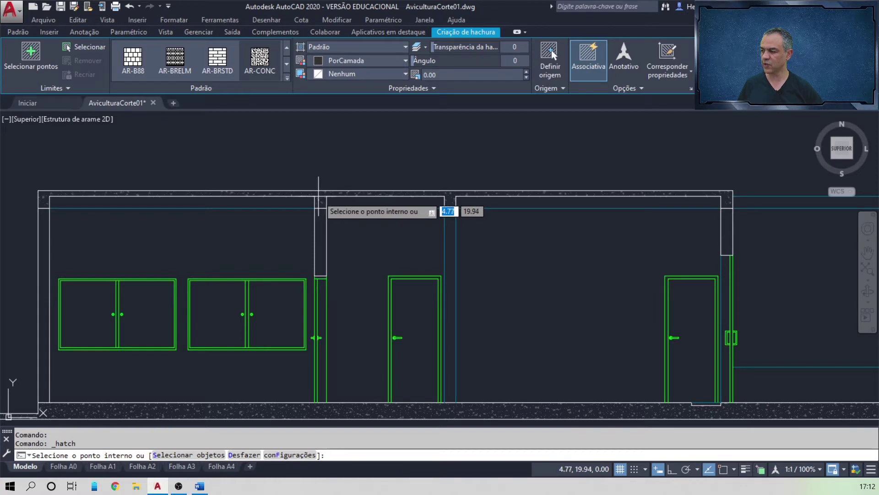
left_click(314, 196)
key("Return")
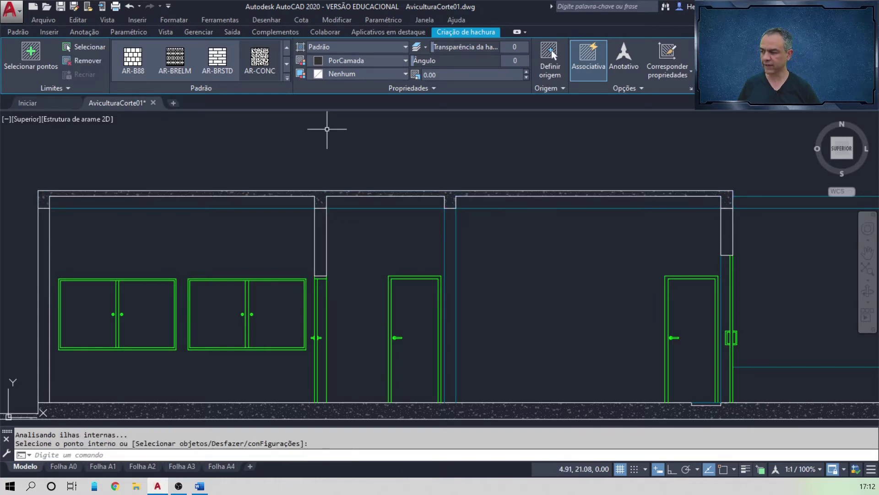
- Offset the top line of the roof slab upward by 1.82
scroll(326, 158, "down", 6)
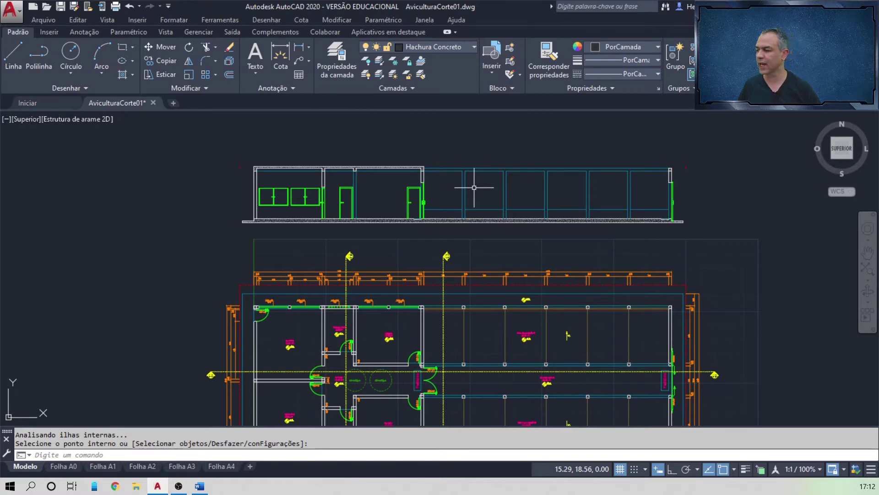
scroll(320, 135, "up", 5)
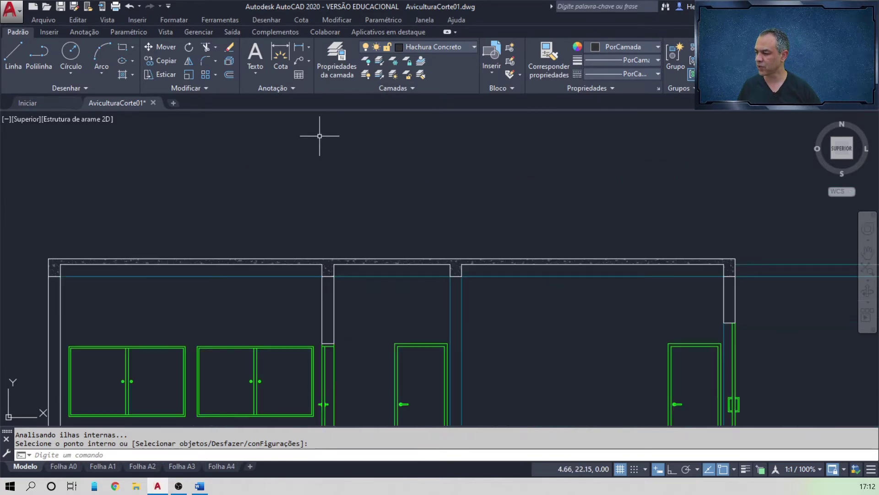
left_click(230, 77)
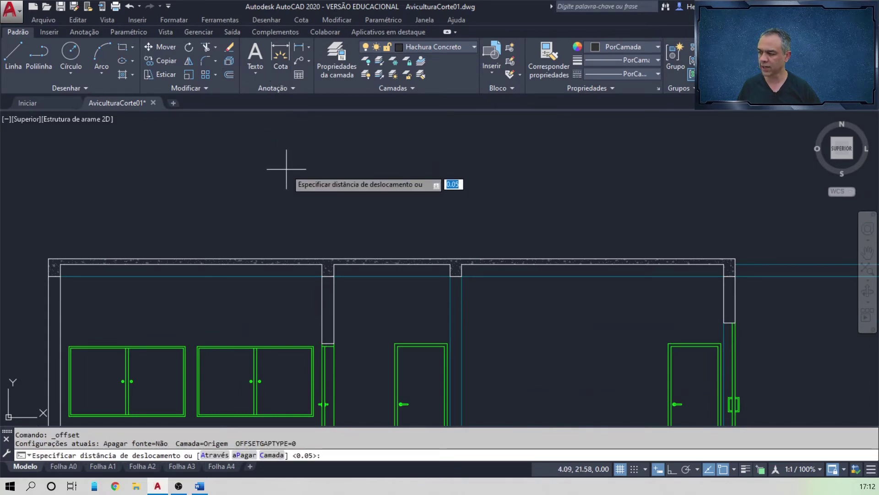
type("1.82")
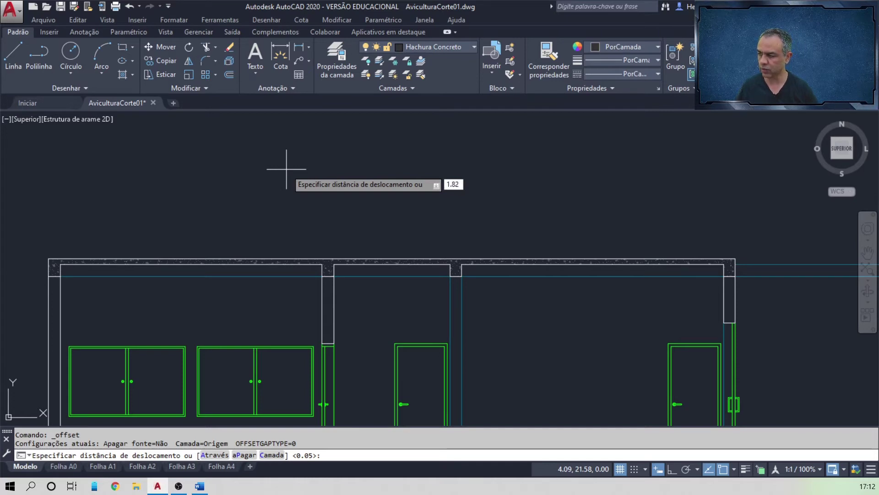
key("Return")
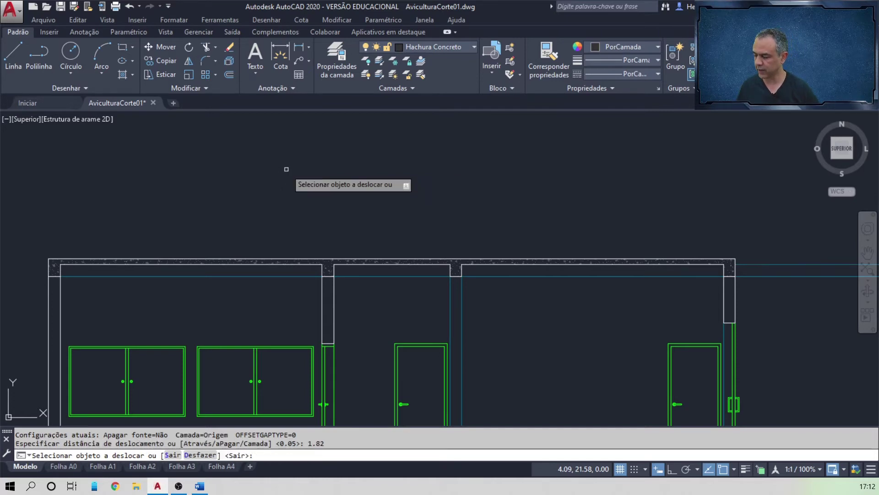
left_click(348, 258)
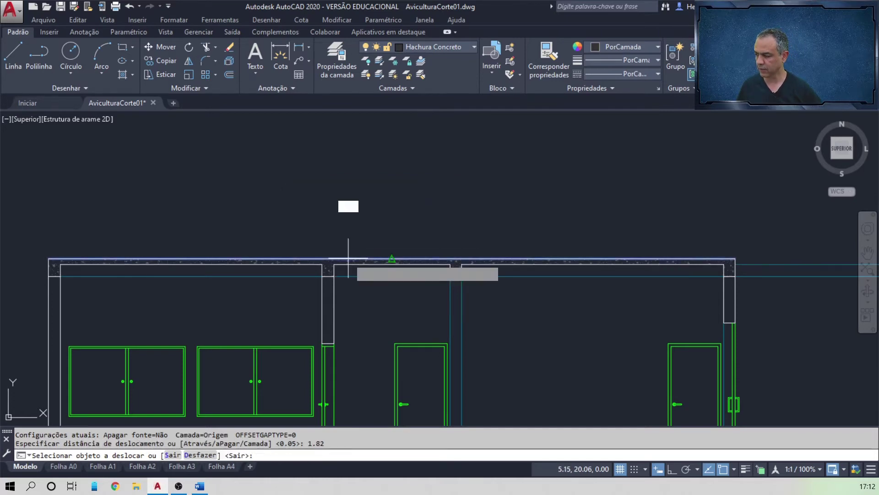
left_click(335, 192)
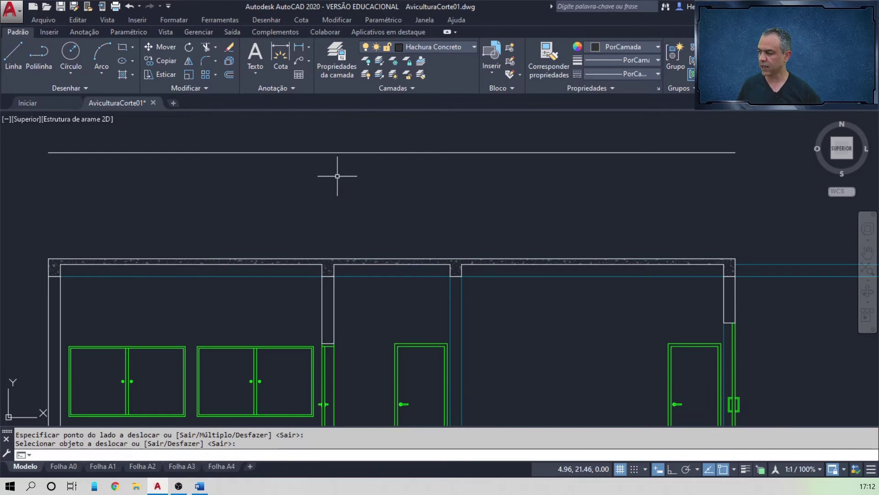
scroll(337, 175, "down", 2)
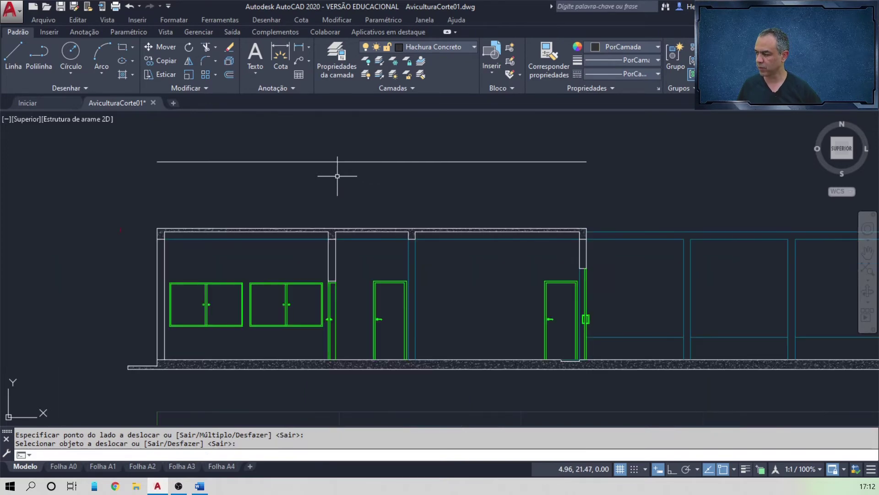
key("Return")
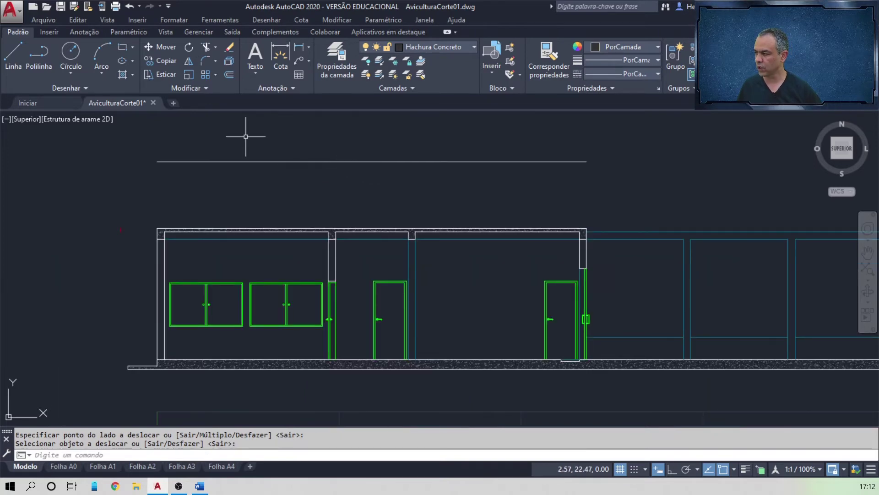
- Fillet the raised line with the red roof-edge line beside the enclosed rooms, using the Multiple option so they meet at a corner
left_click(204, 63)
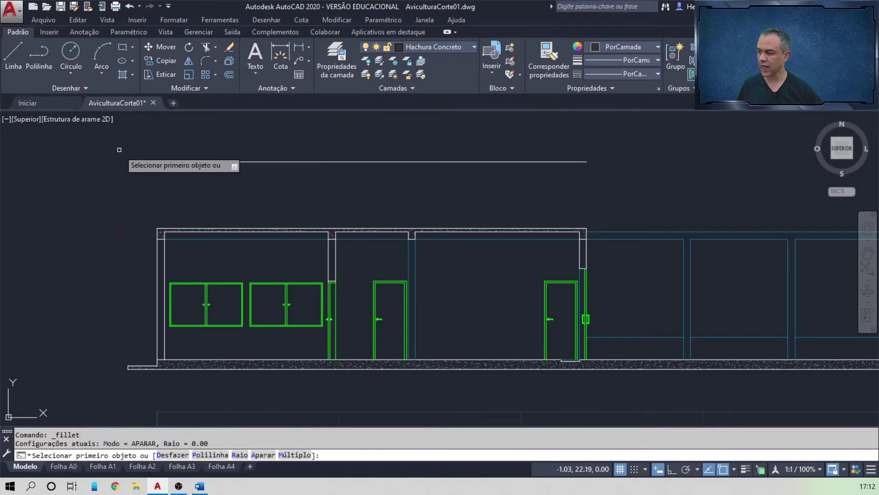
key("Down")
key("Down")
key("Down")
key("Down")
key("Down")
key("Down")
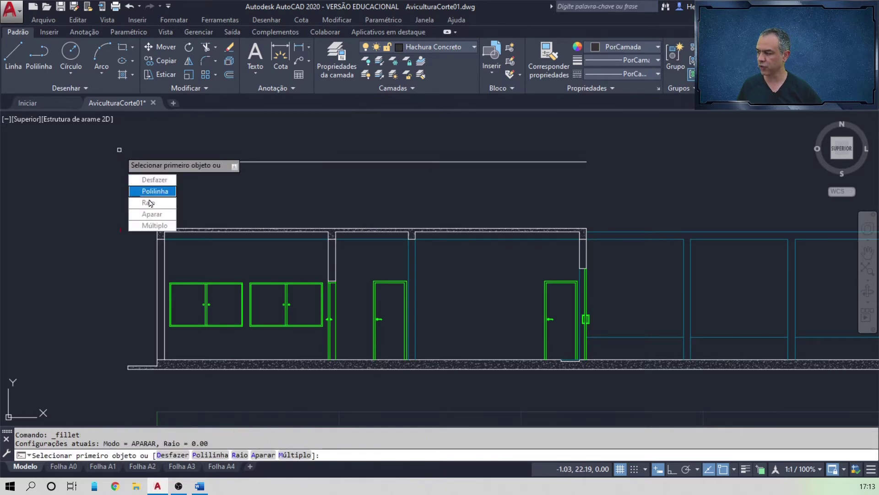
key("Return")
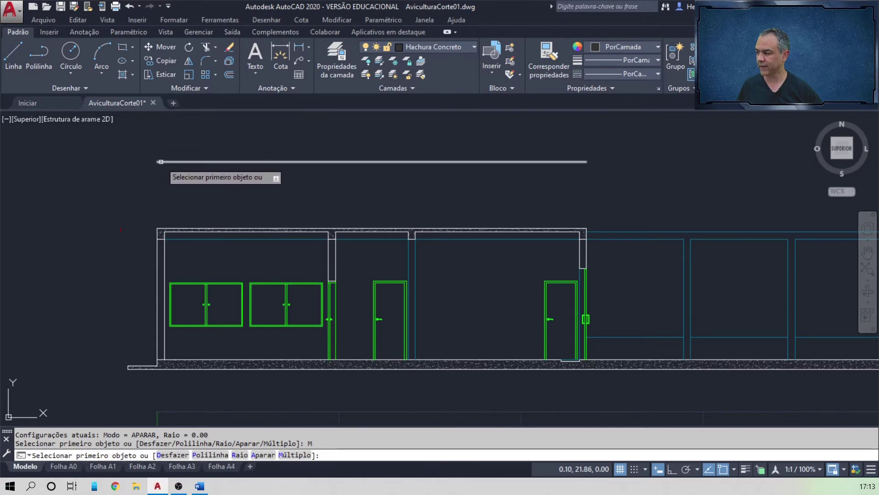
left_click(159, 161)
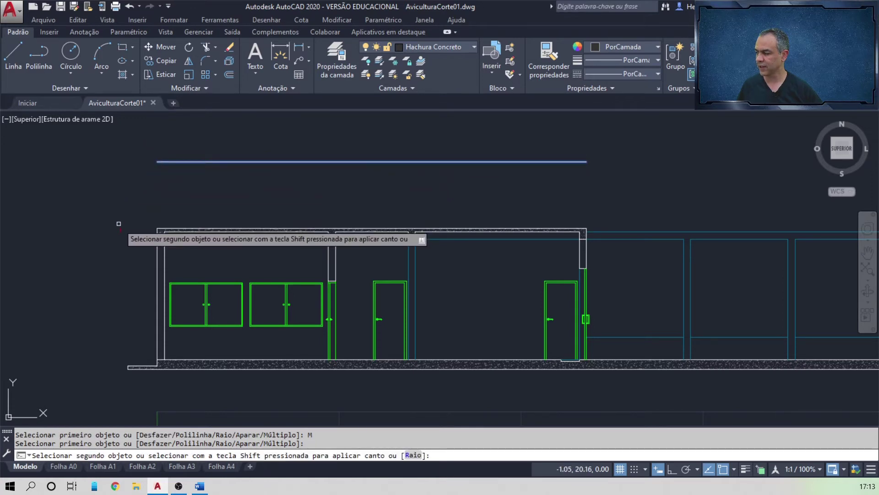
scroll(122, 215, "up", 3)
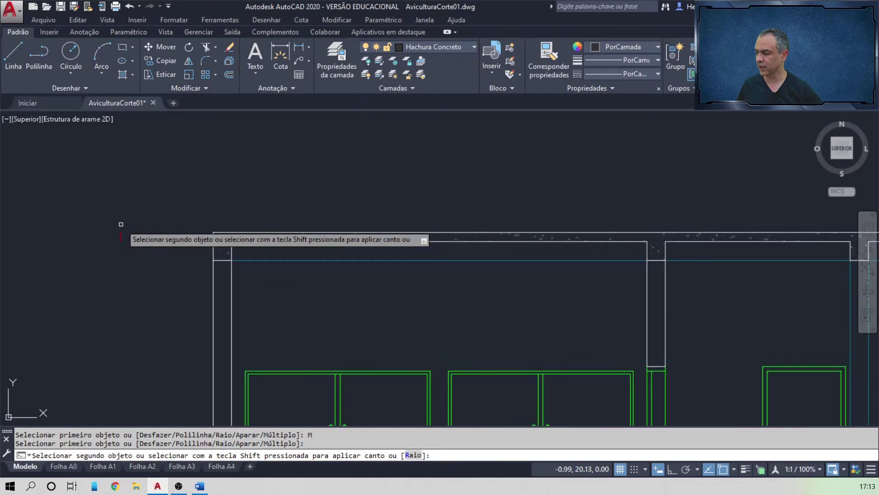
left_click(121, 224)
scroll(228, 204, "down", 5)
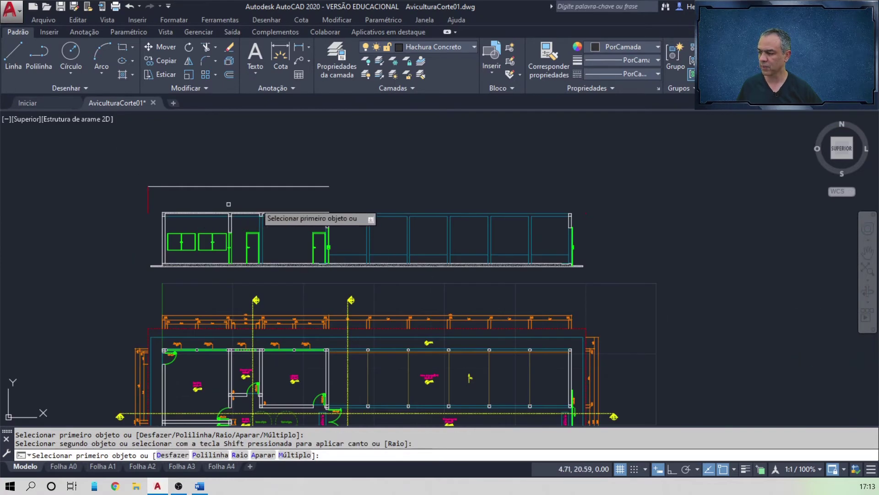
- Fillet the raised roof line with the red roof-edge line beyond the open end of the section so they meet at a corner
left_click(328, 186)
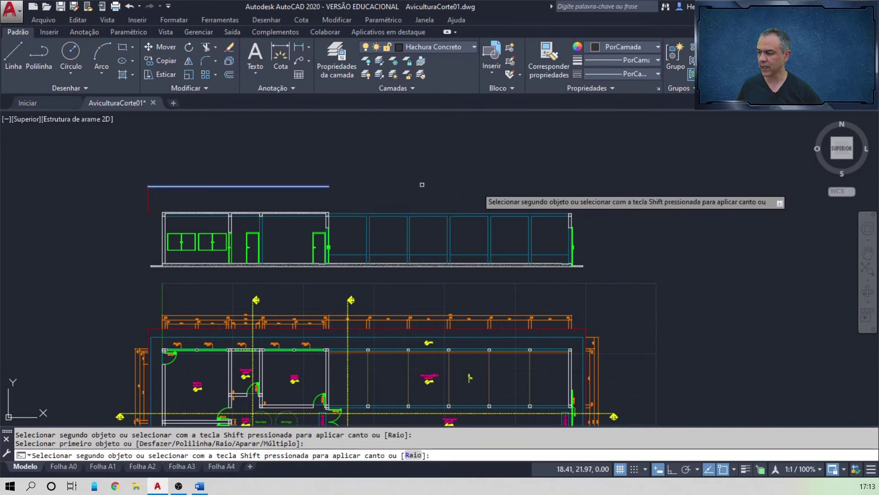
scroll(589, 211, "up", 5)
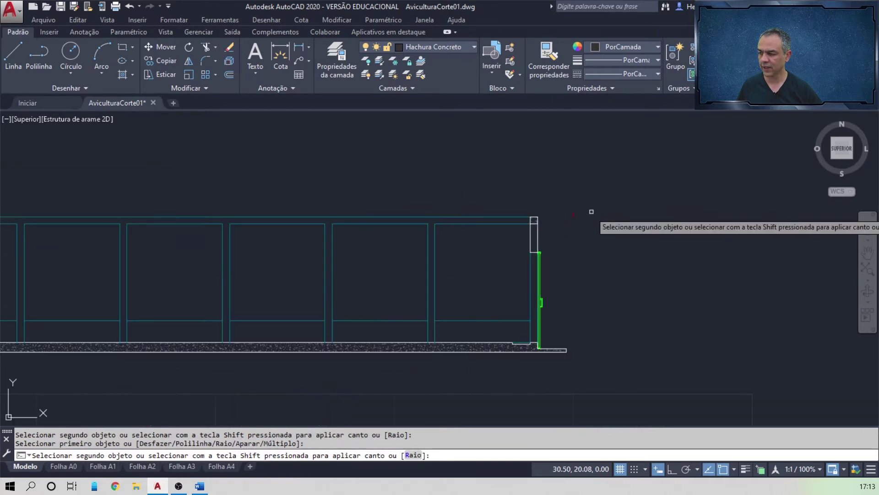
left_click(562, 213)
key("Escape")
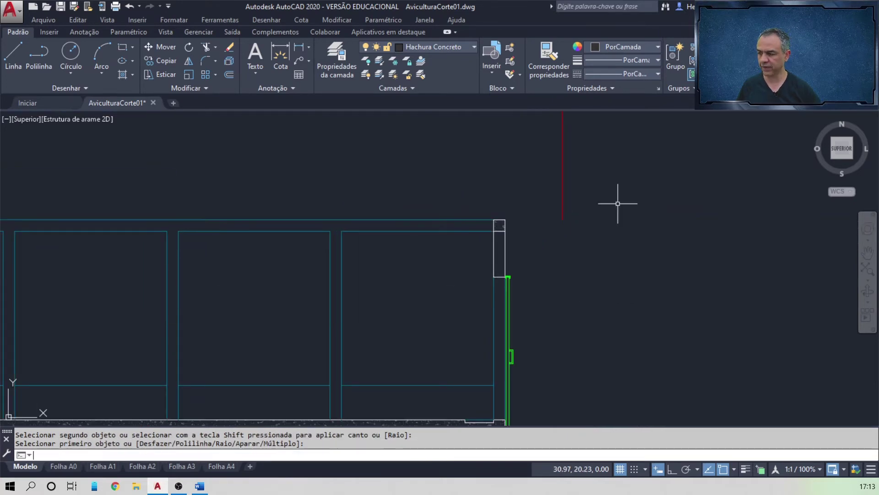
scroll(618, 202, "down", 6)
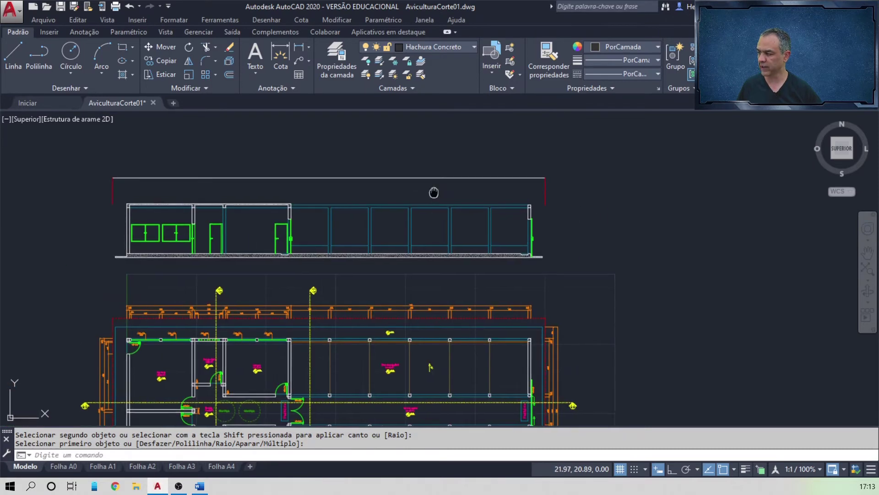
scroll(432, 191, "up", 2)
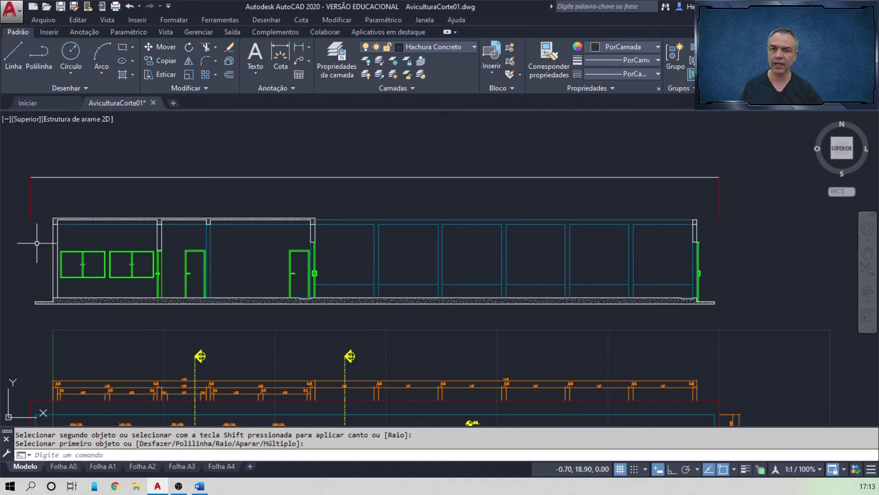
- Check the roof-height calculation in the Word document, return to AutoCAD and offset the top roof line downward by 2.316
key("alt+Tab")
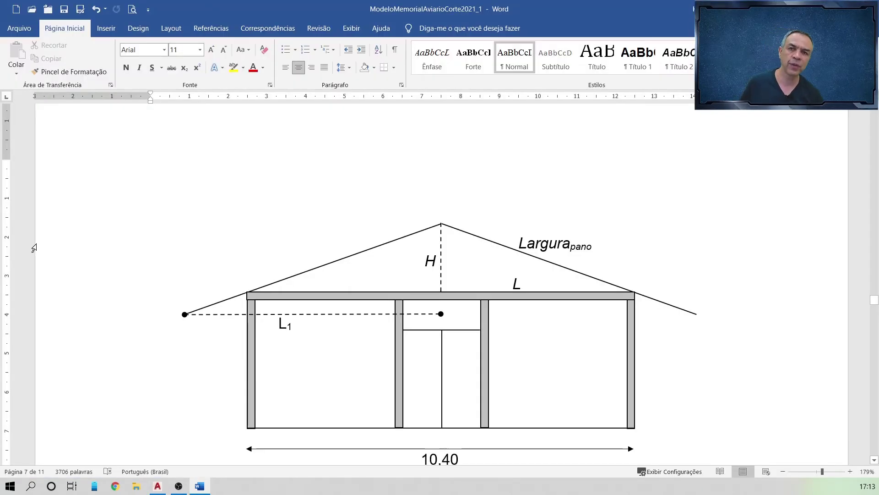
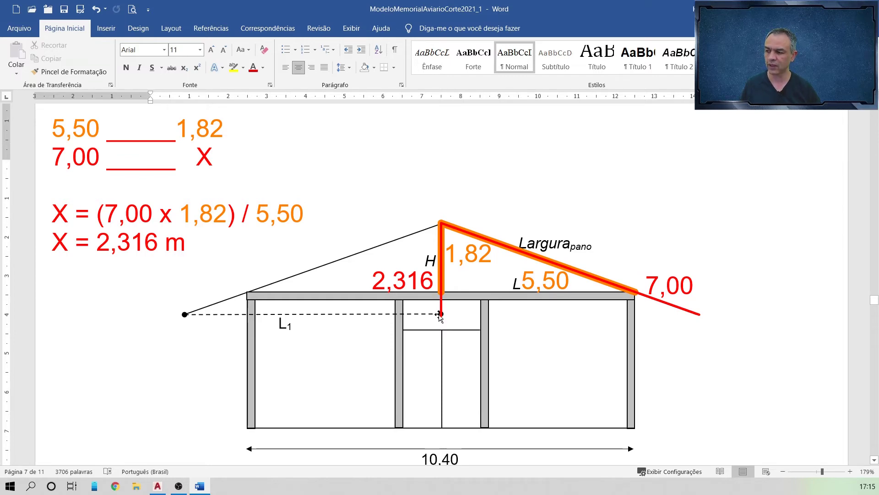
key("alt+Tab")
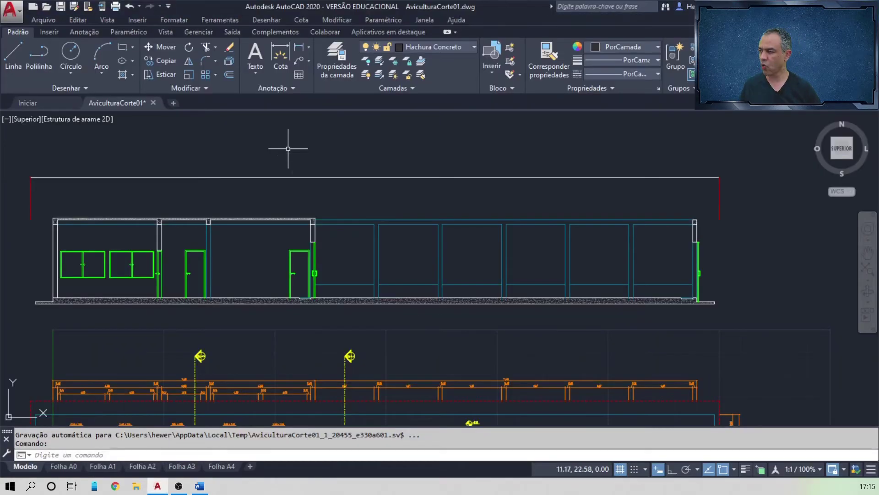
left_click(229, 75)
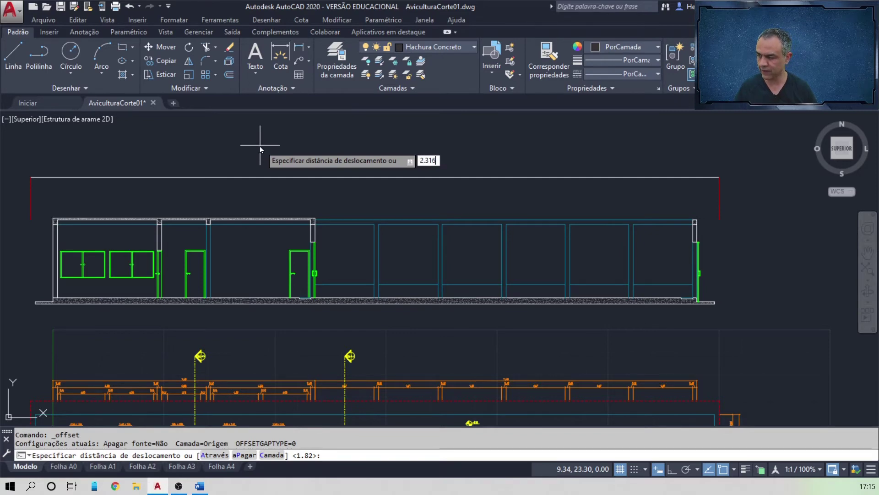
key("Return")
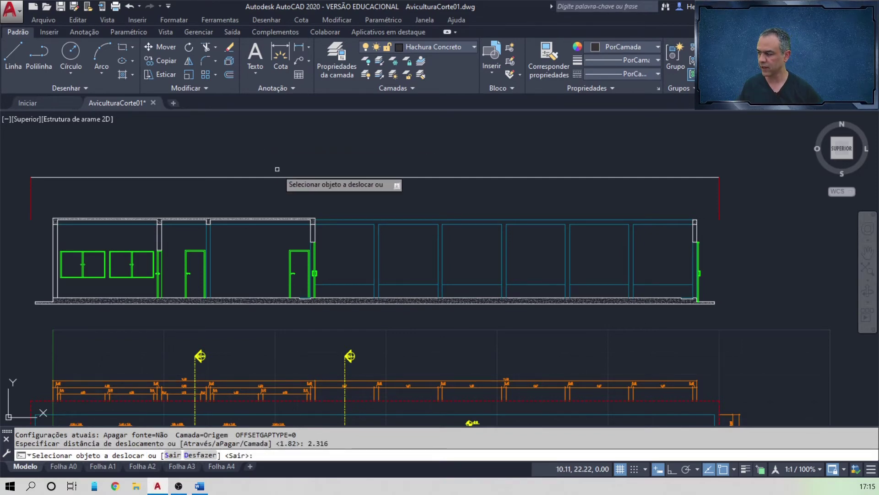
left_click(277, 177)
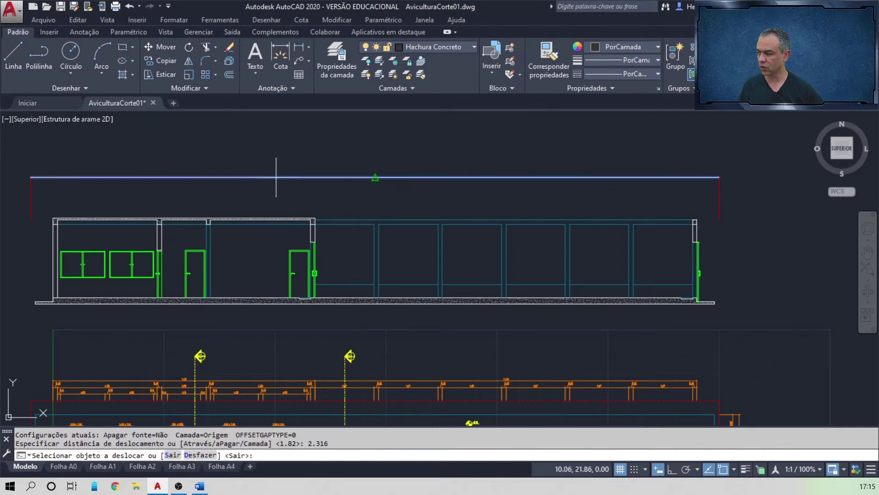
left_click(278, 199)
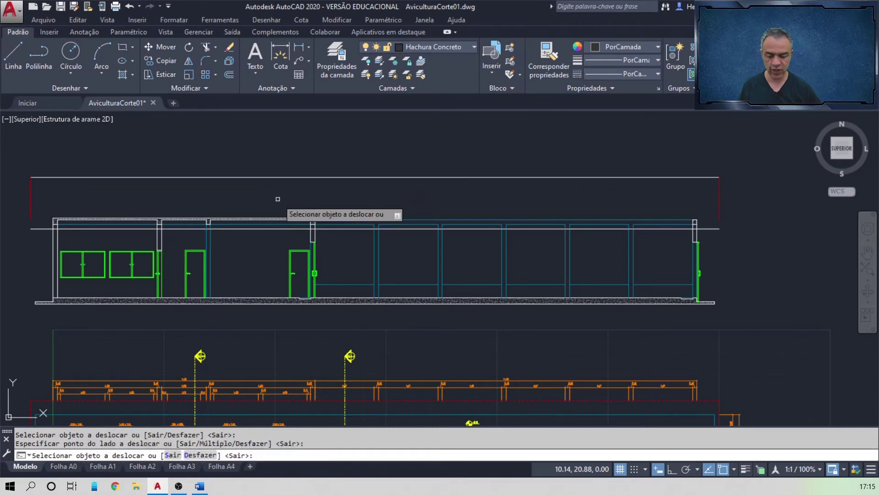
key("Return")
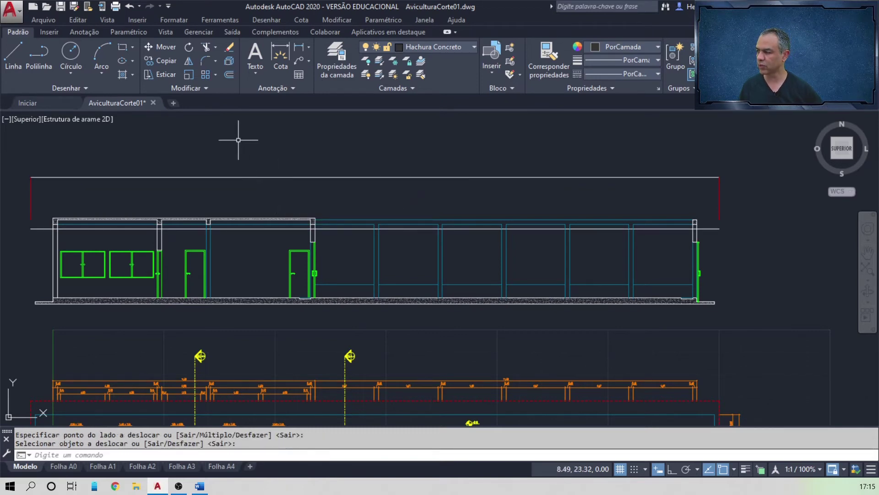
- Trim the new lower line between the outer faces of the two end walls, leaving only the overhang pieces outside the building
left_click(206, 47)
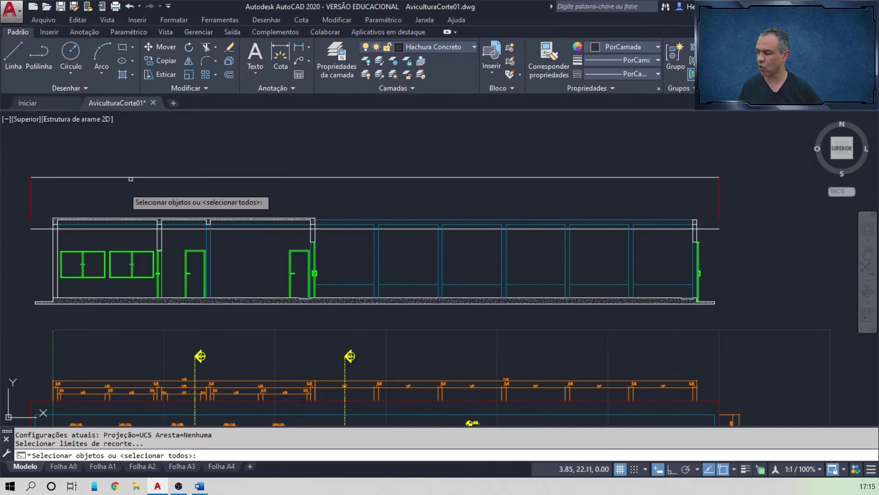
left_click(696, 232)
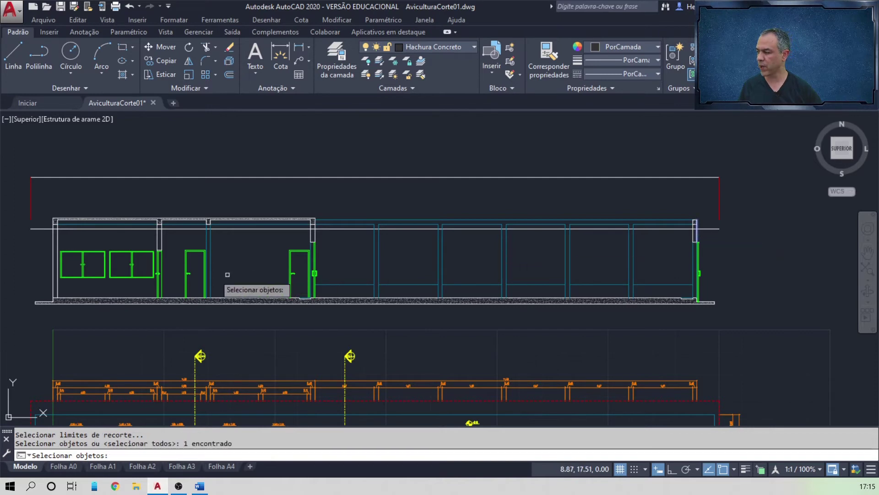
left_click(54, 256)
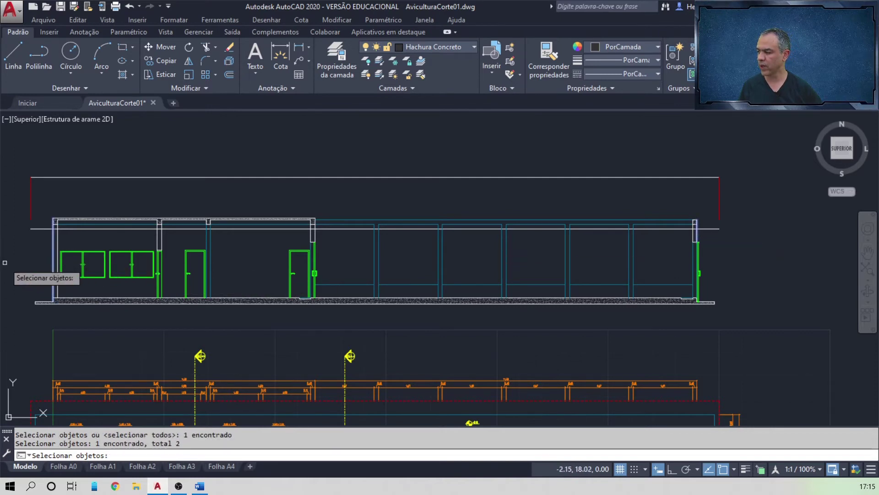
key("Return")
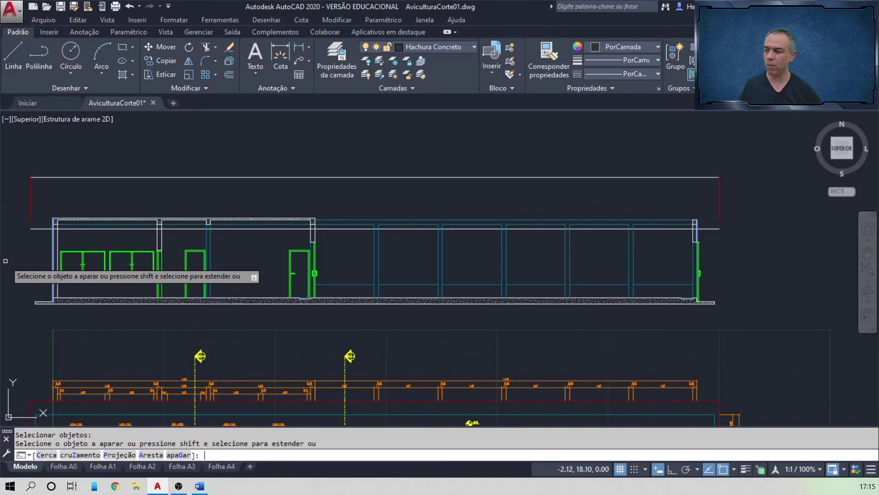
left_click(127, 229)
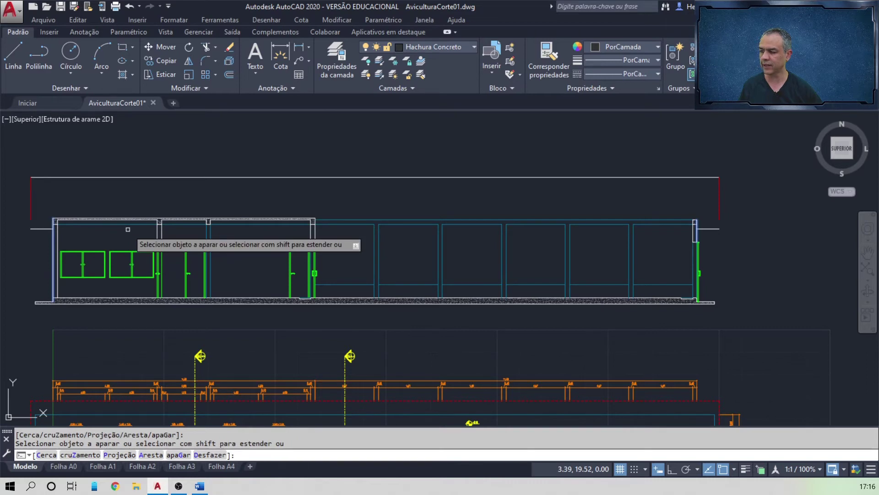
key("Return")
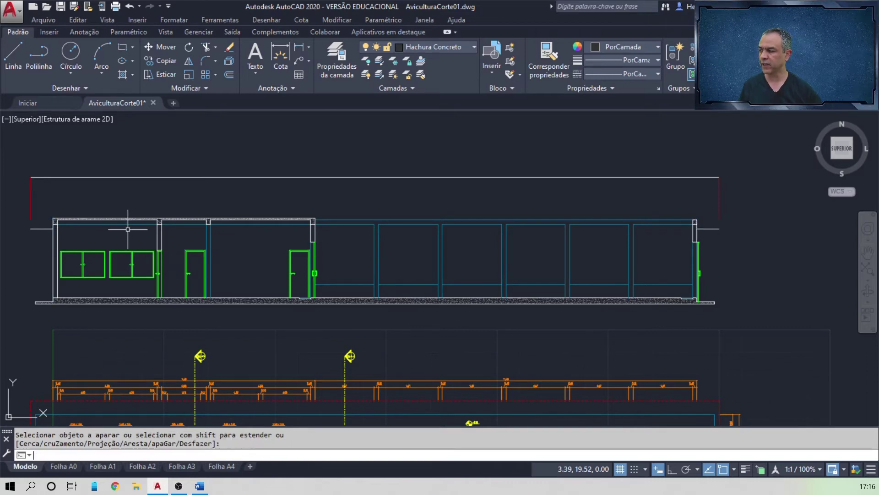
- Fillet both red roof-edge lines with the short eave lines at each end of the section, using the Multiple option
left_click(207, 63)
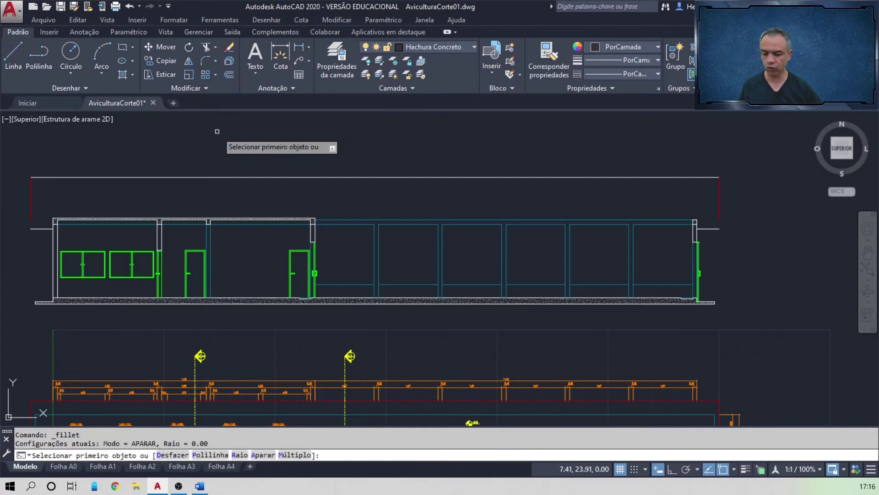
key("Down")
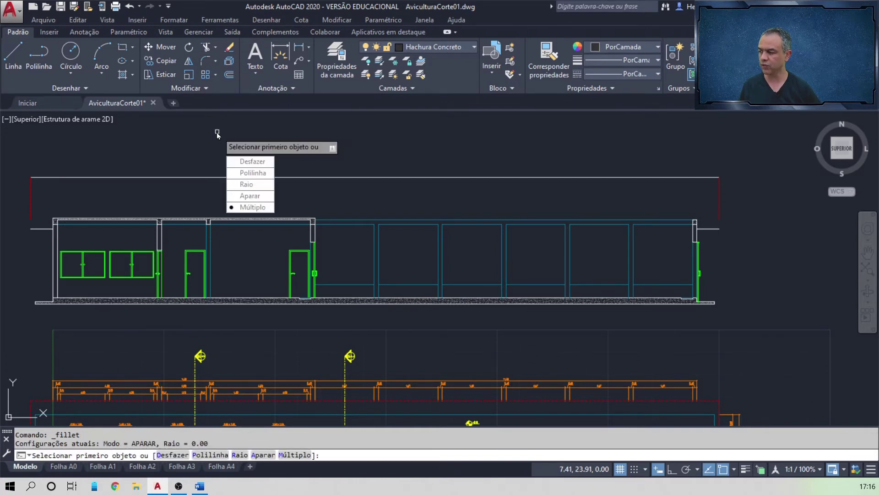
key("Return")
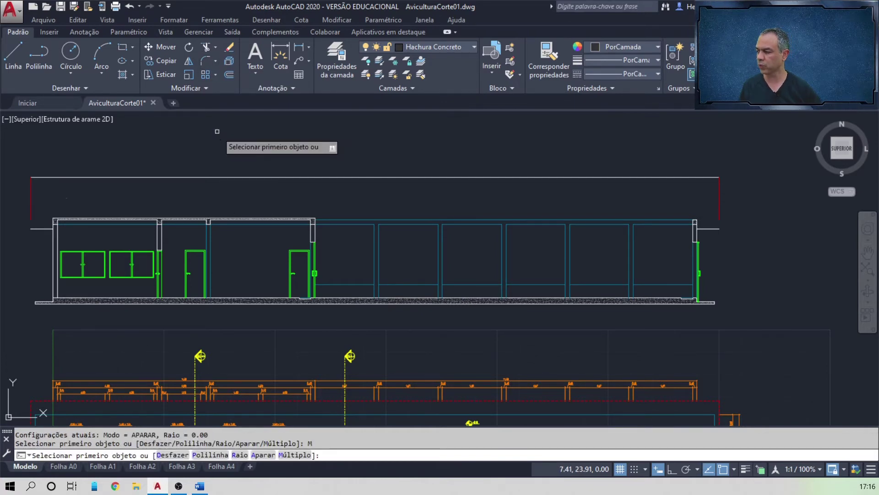
left_click(31, 215)
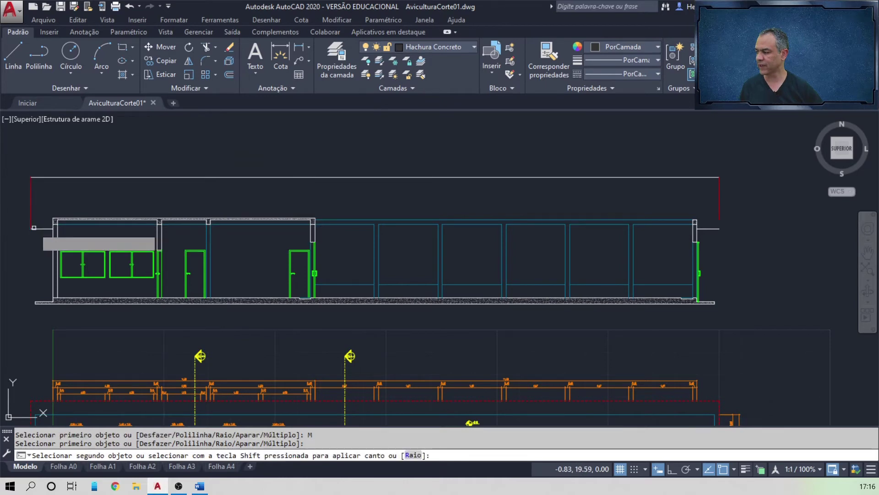
left_click(34, 228)
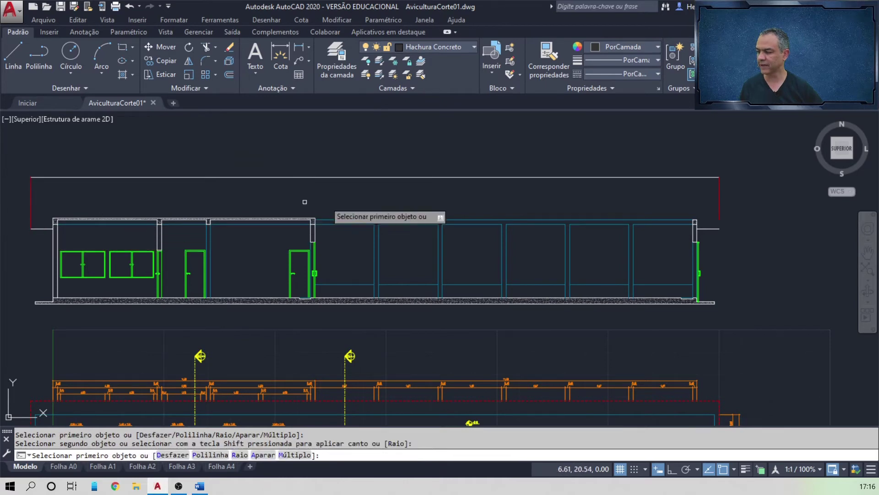
left_click(719, 216)
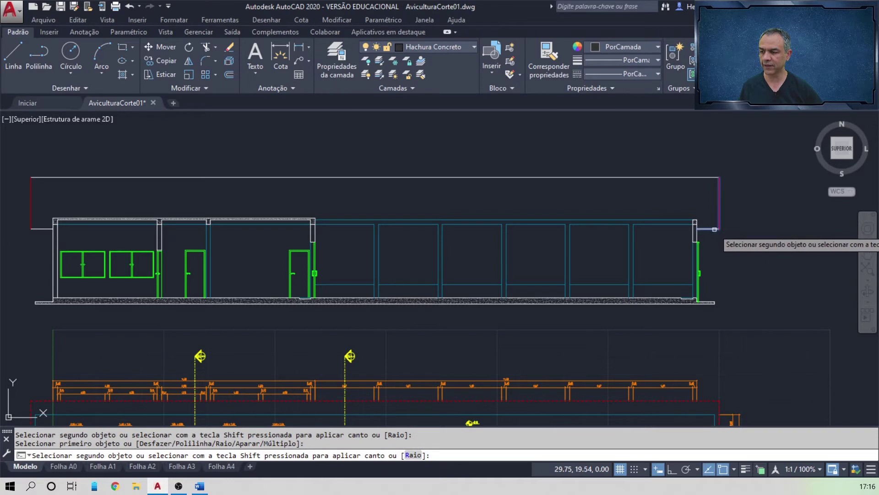
left_click(715, 228)
key("Return")
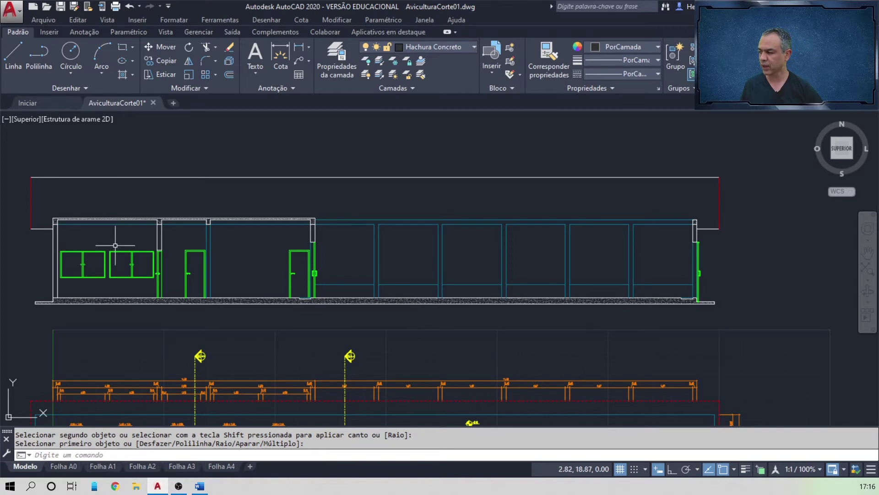
- Measure the distance on the floor plan from the roof-edge corner beside the office to the longitudinal section line
scroll(115, 245, "down", 4)
scroll(229, 266, "up", 4)
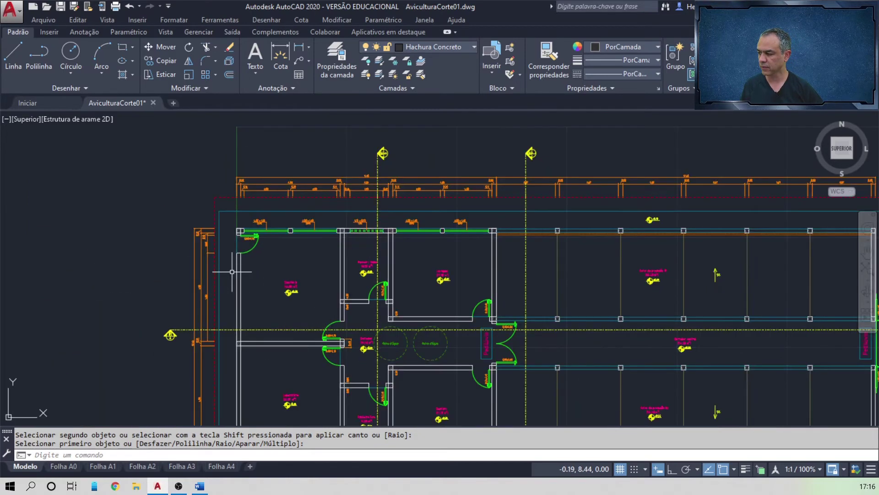
scroll(232, 272, "up", 2)
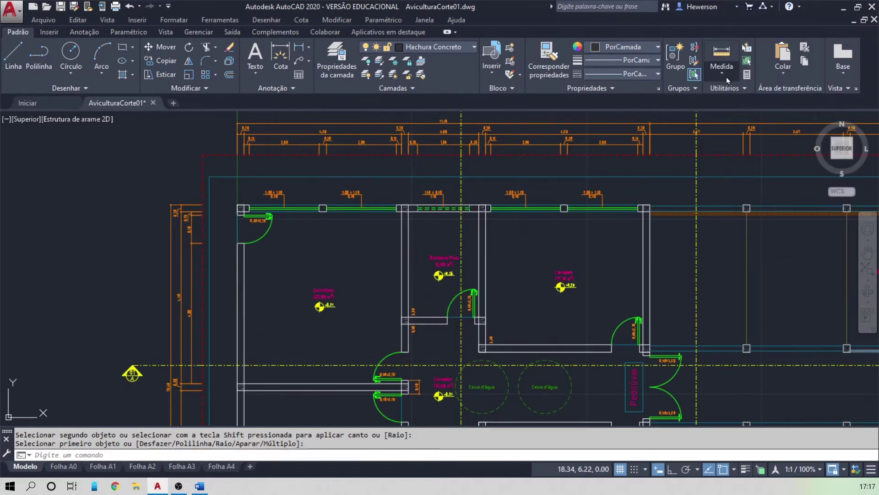
left_click(726, 77)
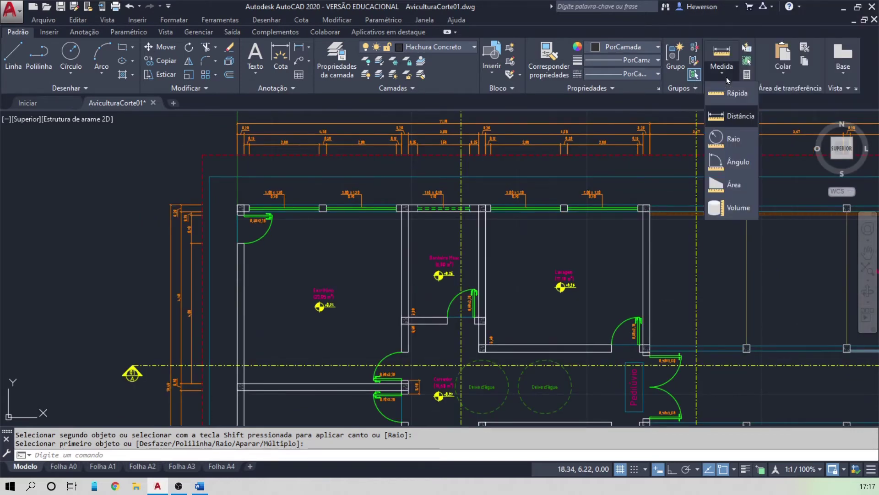
left_click(737, 118)
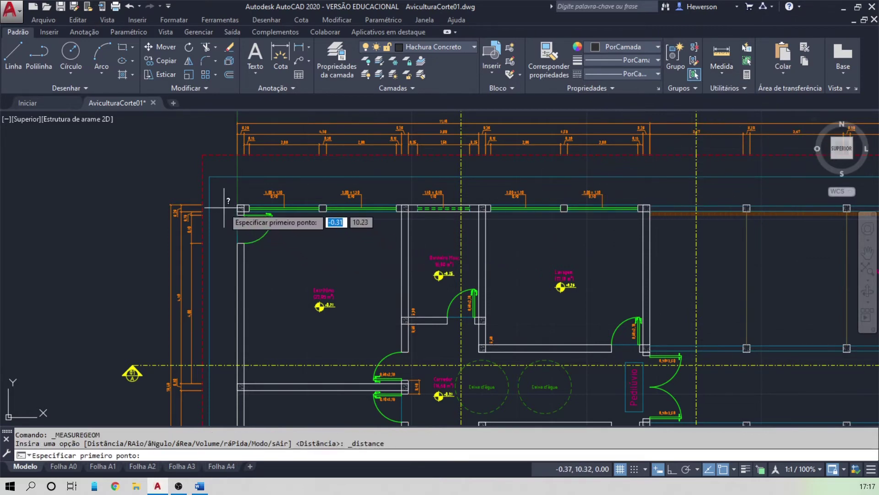
left_click(202, 154)
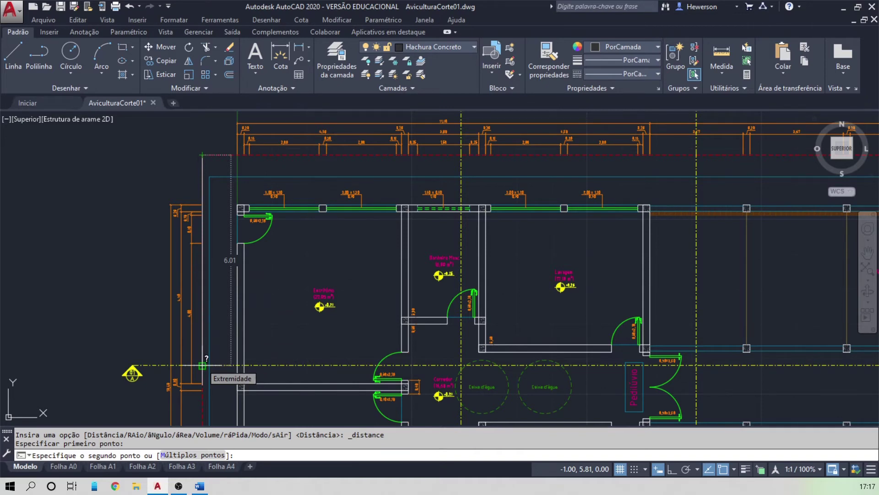
key("Escape")
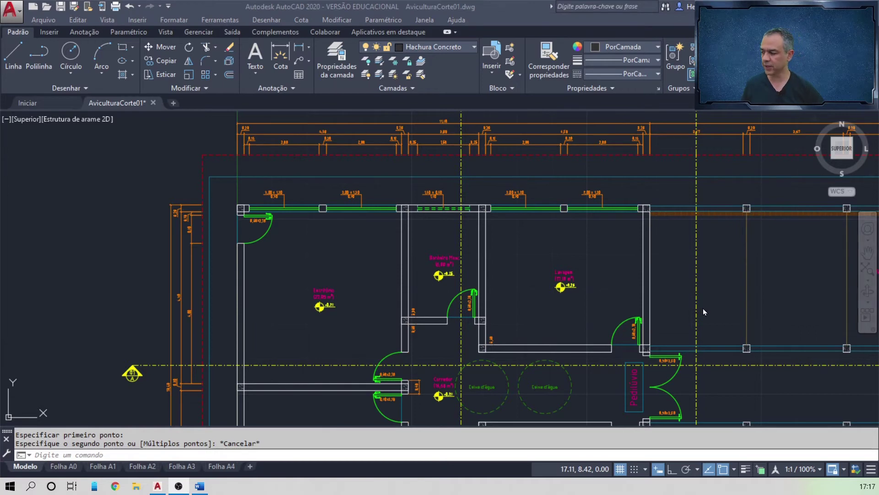
- Check the 2,104 m roof-height calculation in the Word document, return to AutoCAD and offset the short eave line beside the office upward by 2.104
left_click(202, 487)
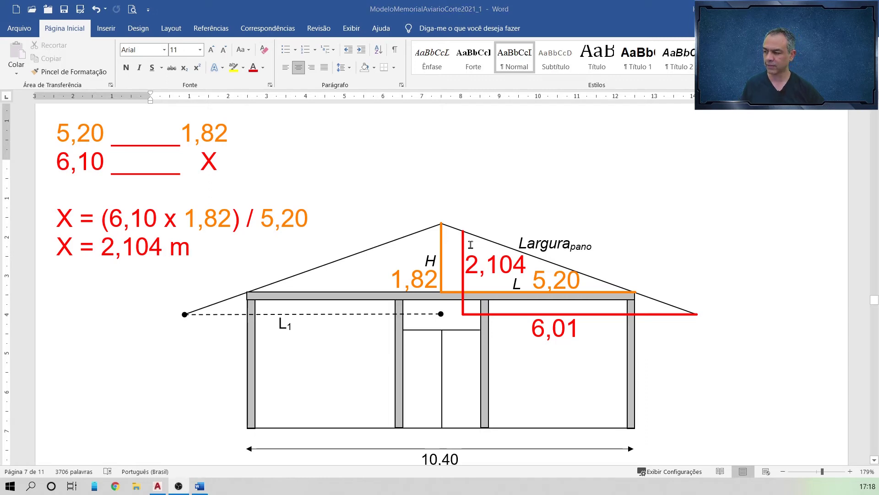
key("alt+Tab")
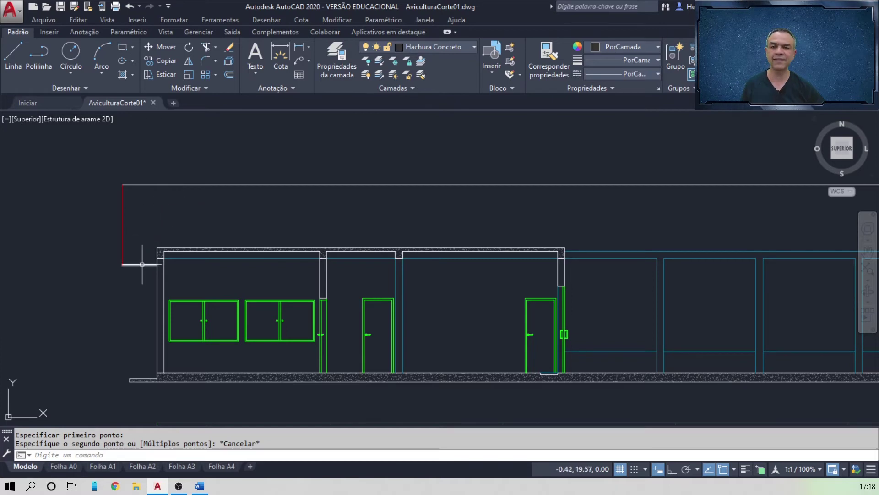
left_click(231, 77)
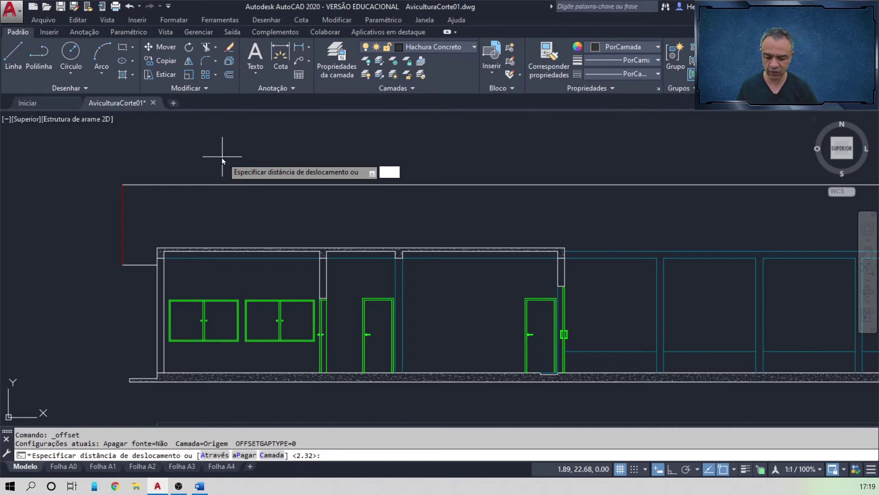
type("2.")
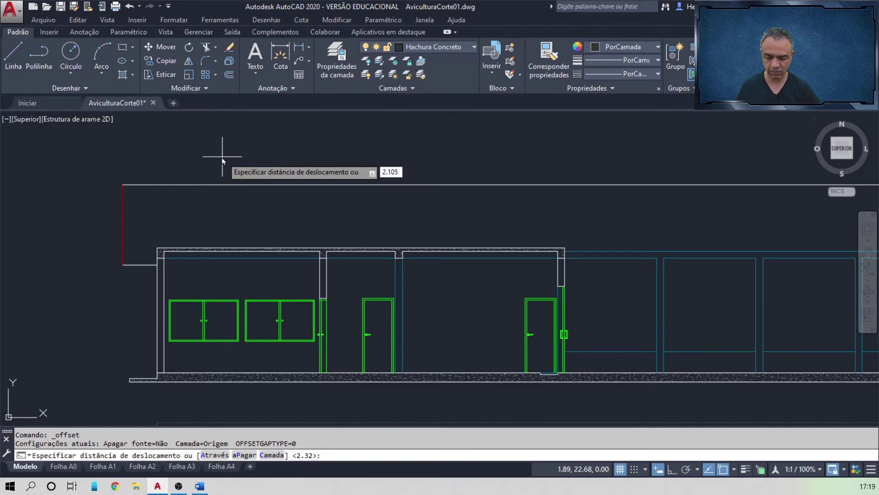
type("104")
key("Return")
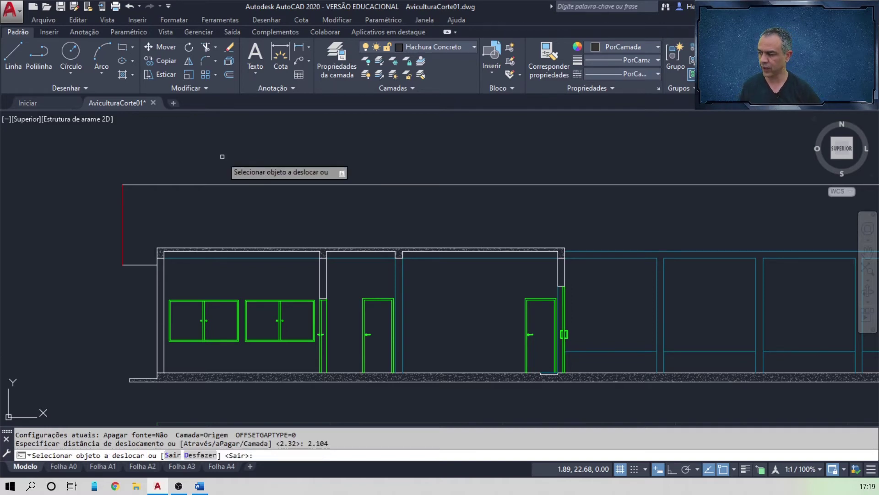
left_click(142, 266)
left_click(149, 220)
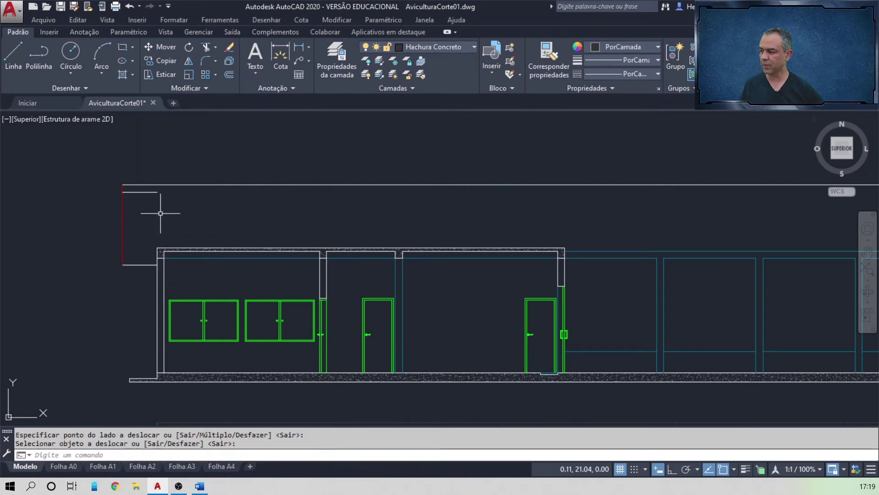
- Extend the new short line below the ridge to the red roof-edge line at the opposite end of the section
scroll(165, 206, "down", 4)
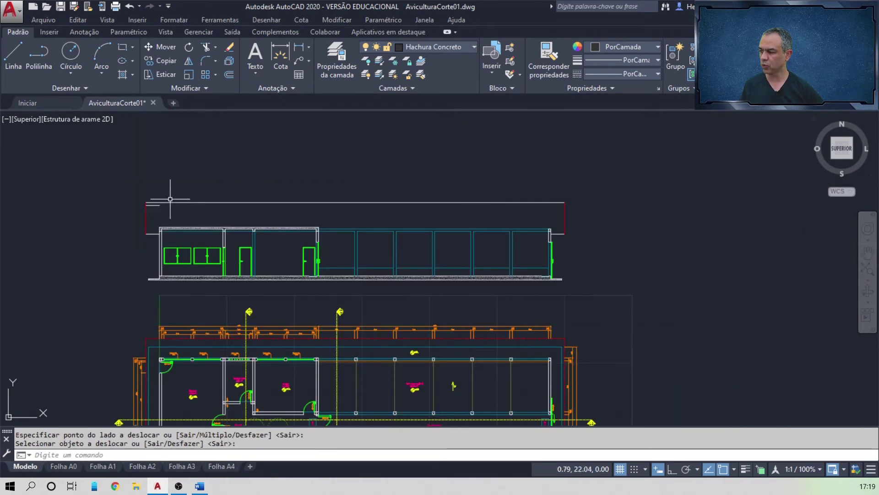
left_click(216, 48)
left_click(231, 88)
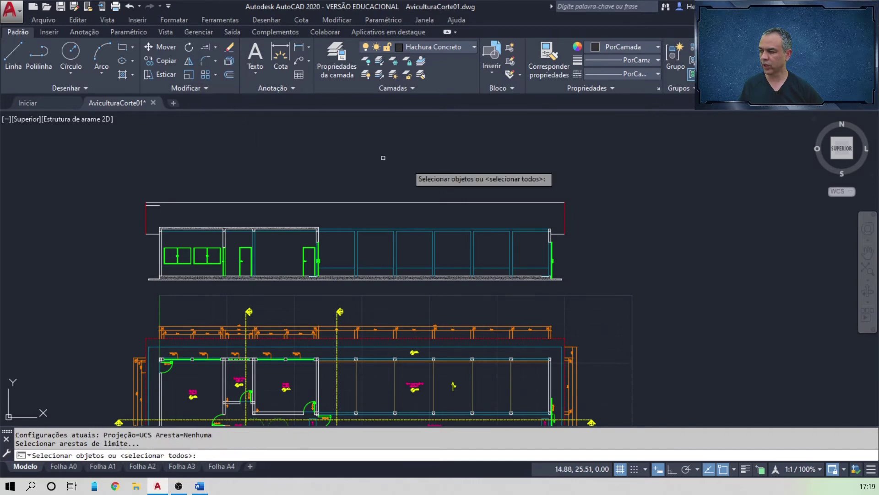
left_click(566, 214)
key("Return")
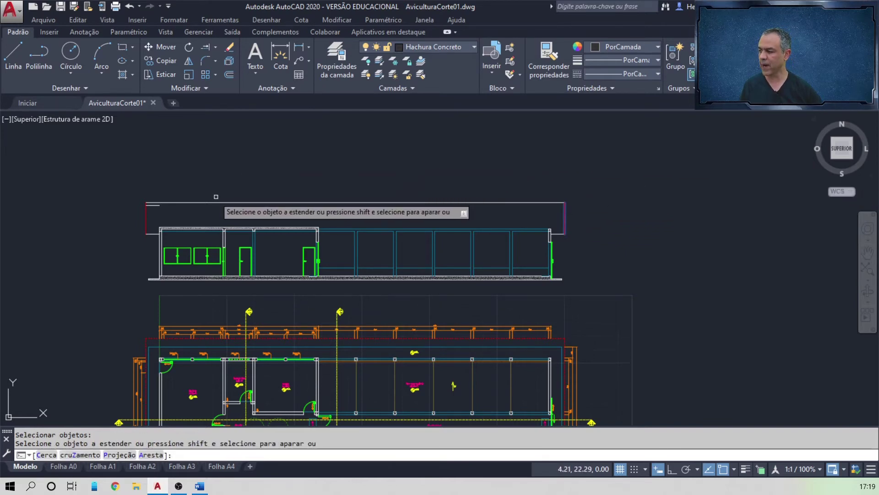
left_click(159, 205)
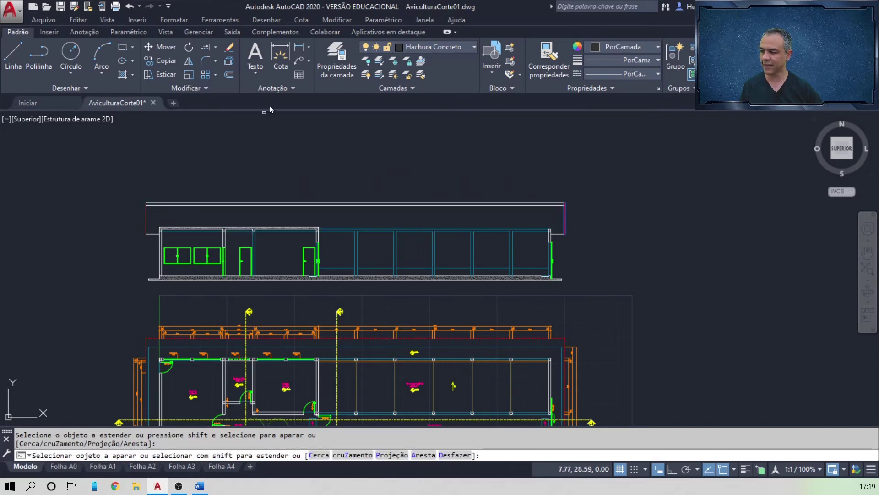
key("Return")
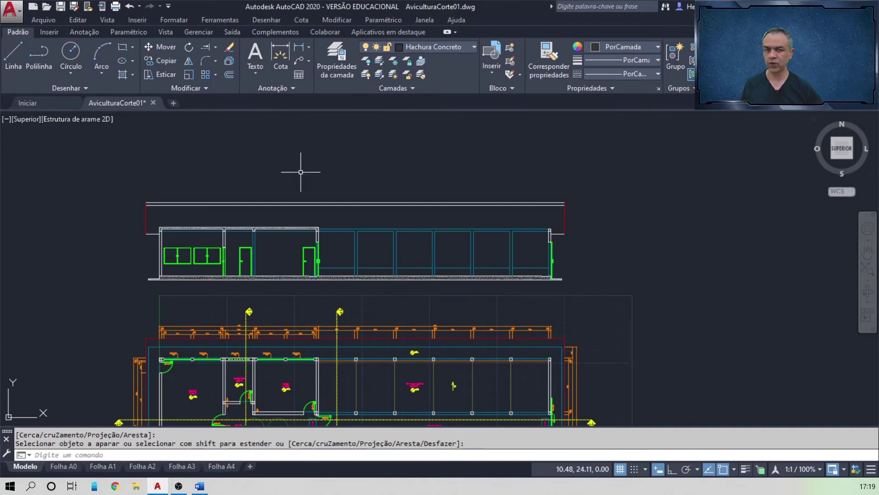
- Offset the long line just below the ridge line downward by 0.05
scroll(300, 171, "up", 4)
middle_click_drag(261, 205, 487, 160)
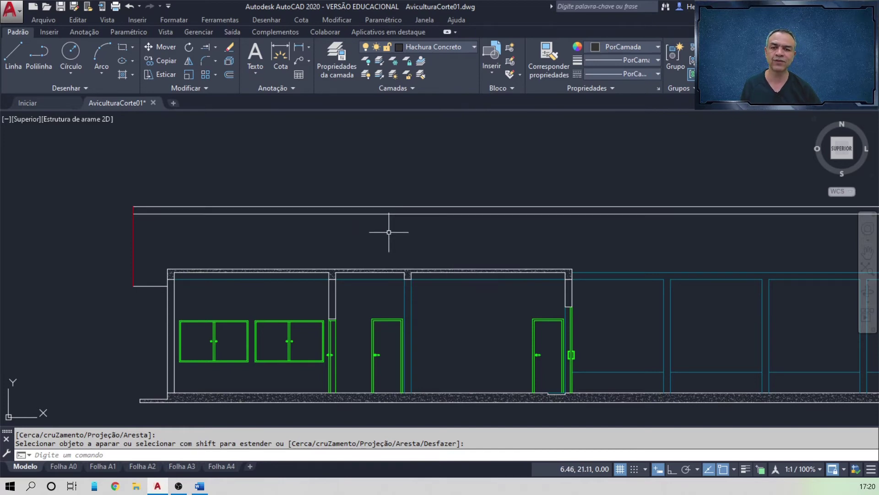
left_click(230, 75)
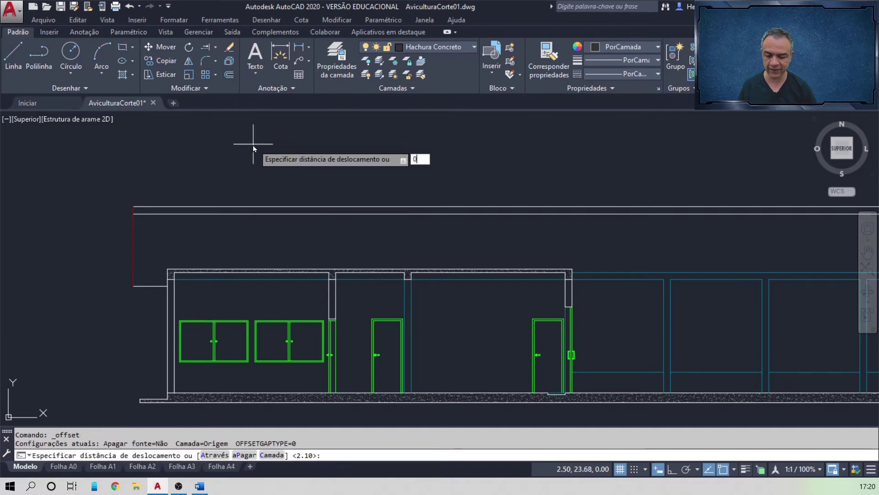
type("0.05")
key("Return")
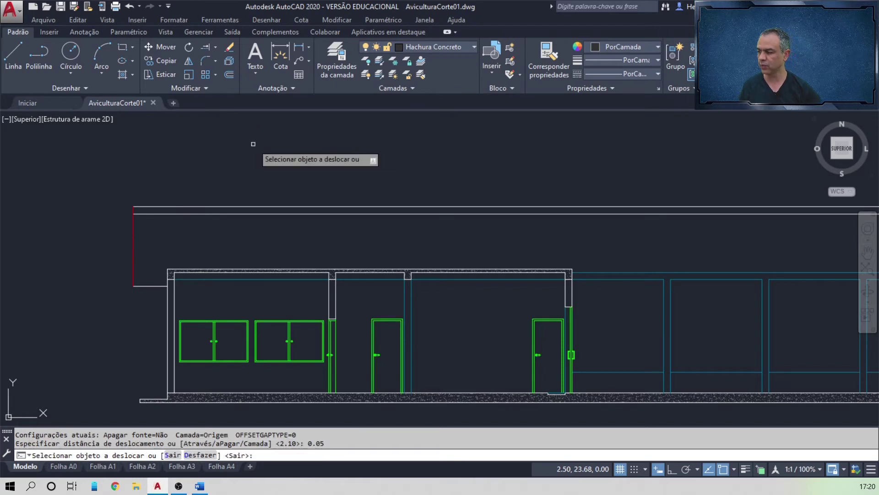
left_click(259, 213)
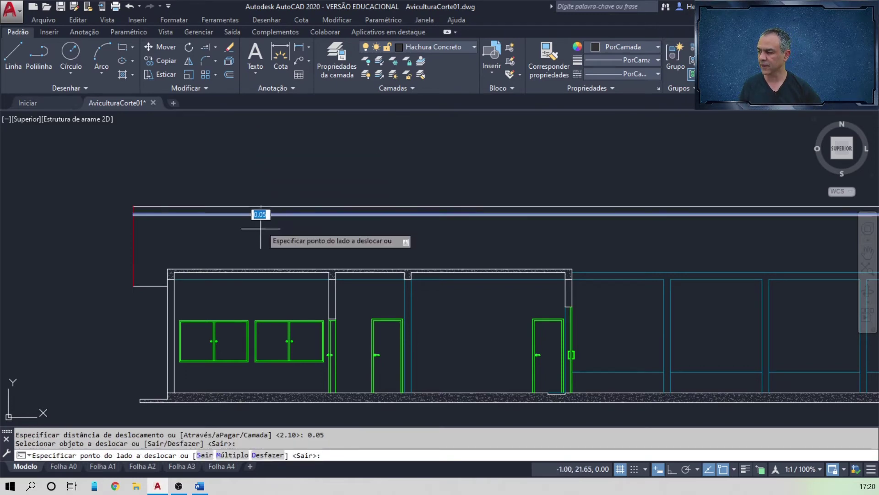
left_click(259, 234)
key("Return")
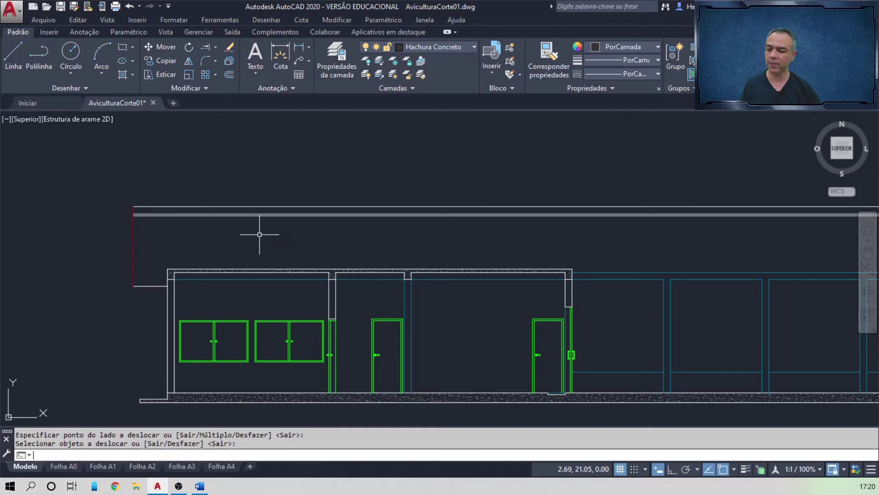
- Match the three long roof lines and both short eave lines to the Cobertura layer of the red roof-edge line
left_click(424, 78)
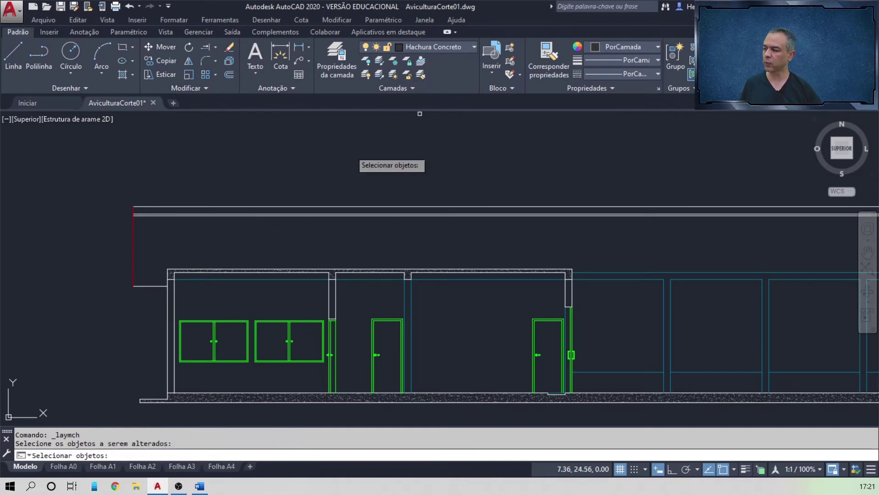
left_click(346, 152)
left_click(291, 225)
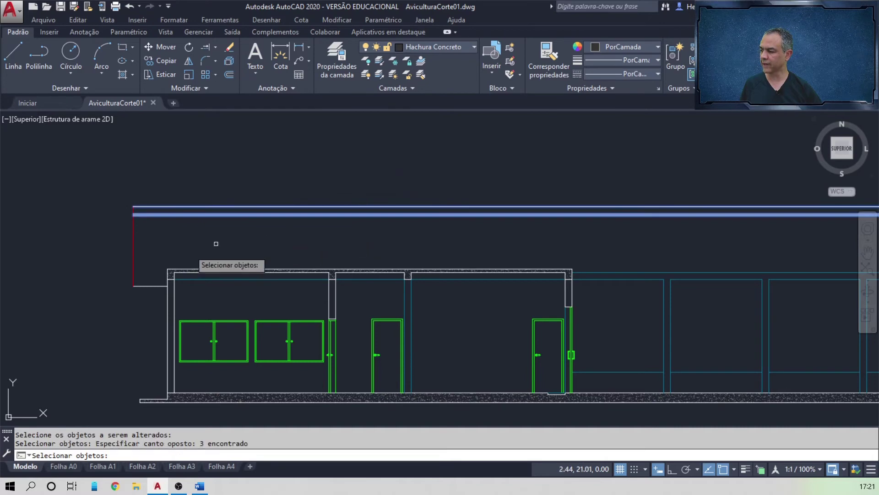
left_click(147, 286)
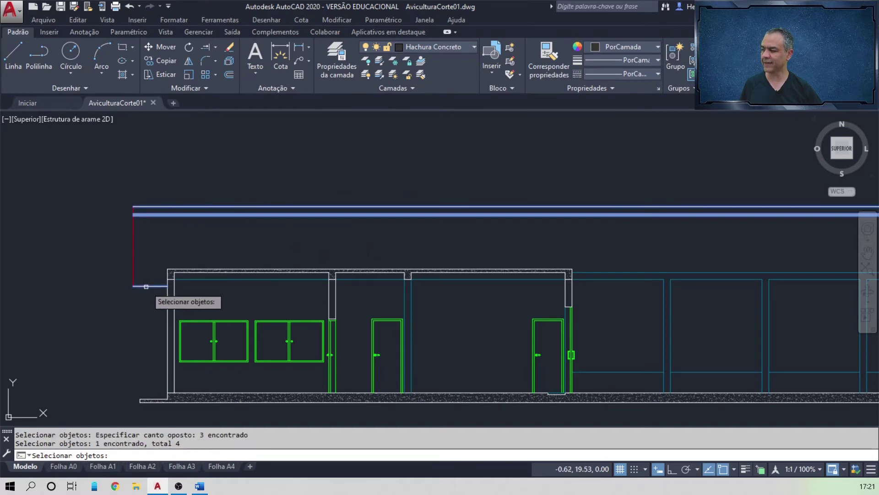
scroll(365, 242, "down", 2)
middle_click_drag(467, 236, 93, 227)
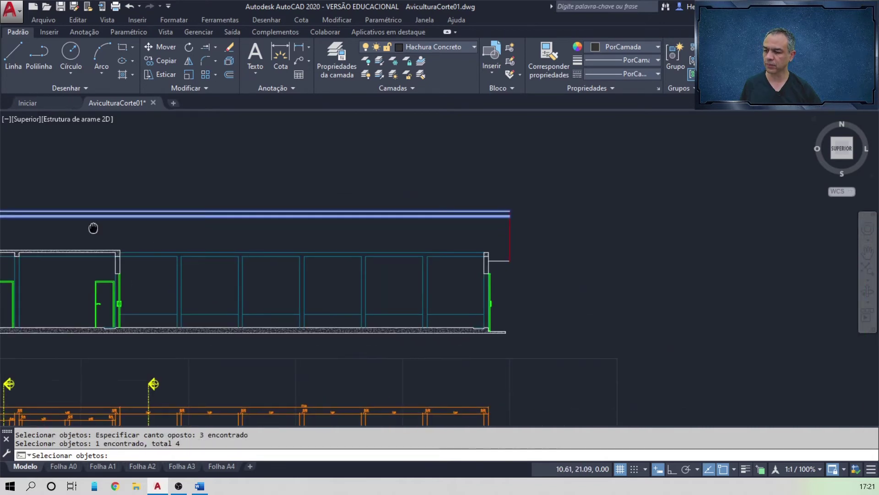
left_click(499, 261)
key("Return")
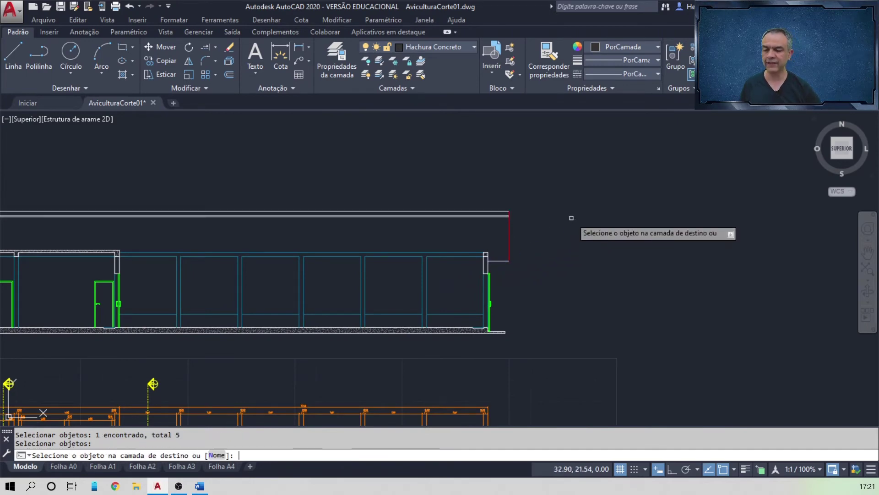
left_click(509, 237)
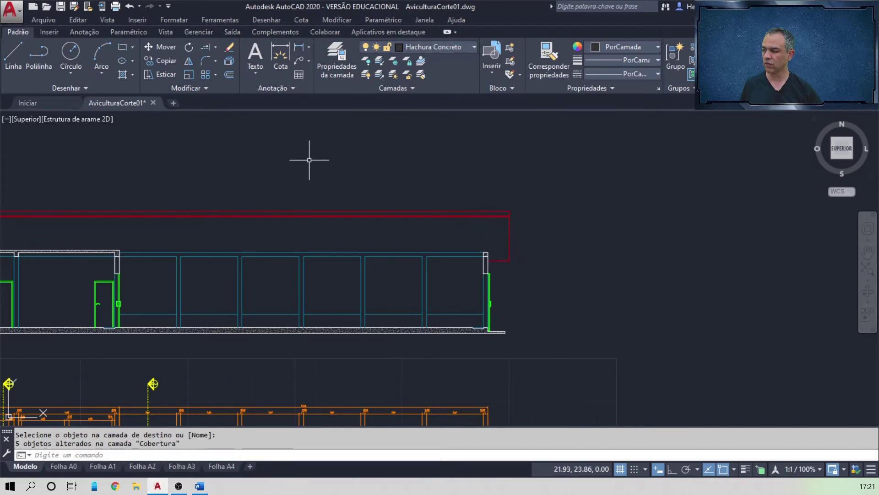
- Start the Break command for splitting a line of the roof outline
left_click(203, 88)
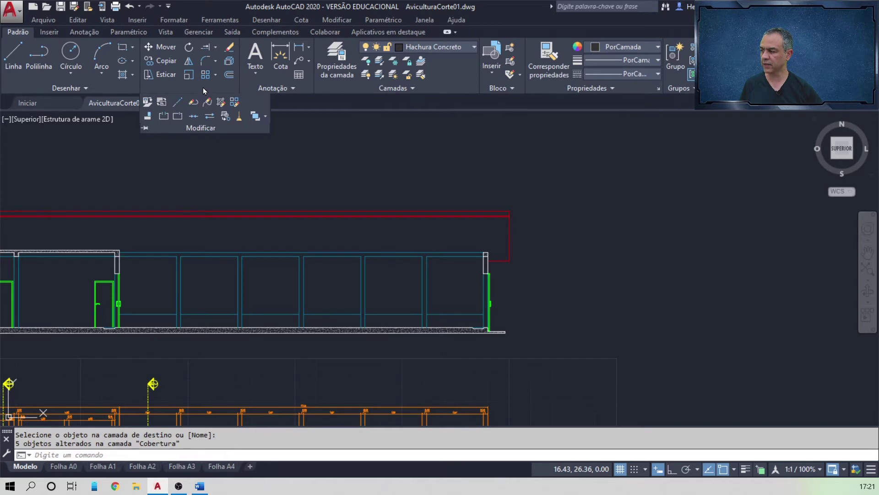
left_click(180, 120)
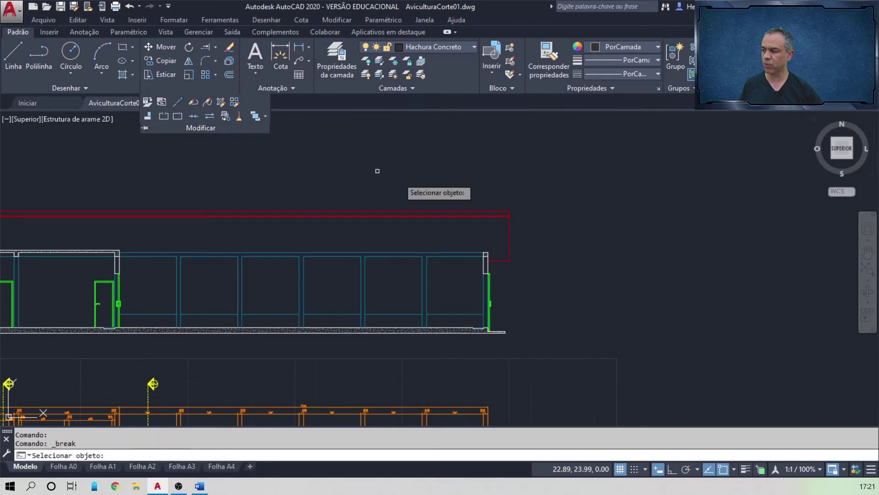
- Break the vertical roof line at the section's right end where it meets the second horizontal roof line from the top
scroll(511, 215, "up", 4)
scroll(512, 216, "up", 3)
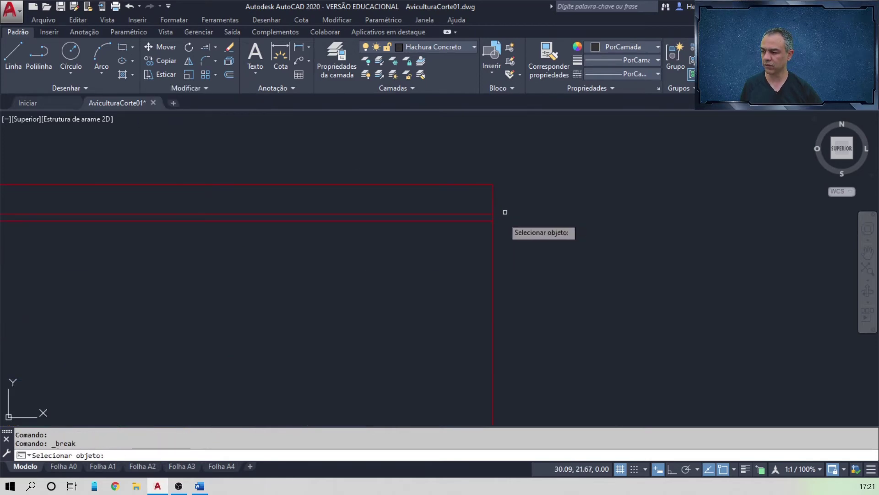
left_click(493, 262)
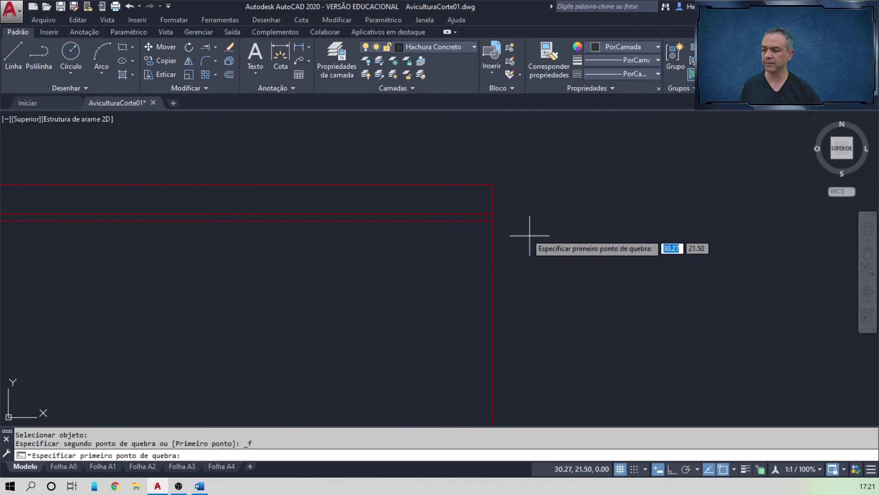
scroll(510, 210, "up", 5)
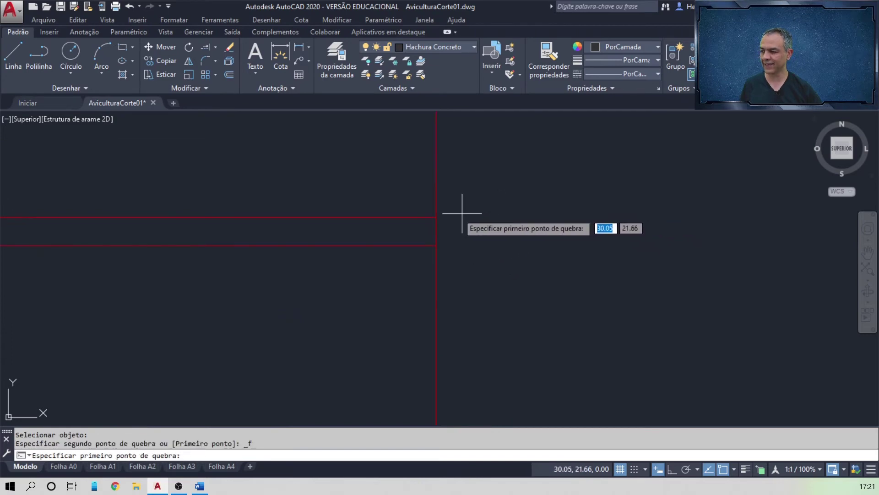
left_click(435, 217)
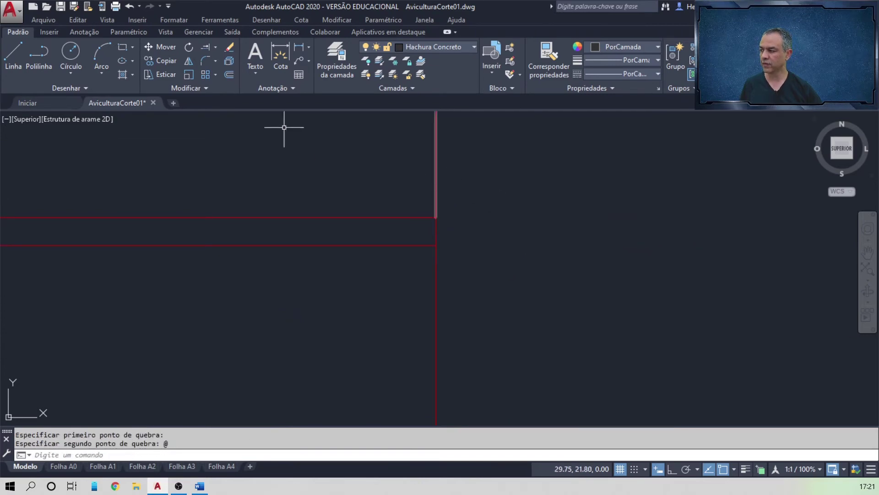
- Break the vertical roof line at the section's left end at its intersection with the second horizontal roof line from the top
scroll(284, 127, "down", 5)
middle_click_drag(26, 190, 575, 178)
scroll(91, 154, "up", 5)
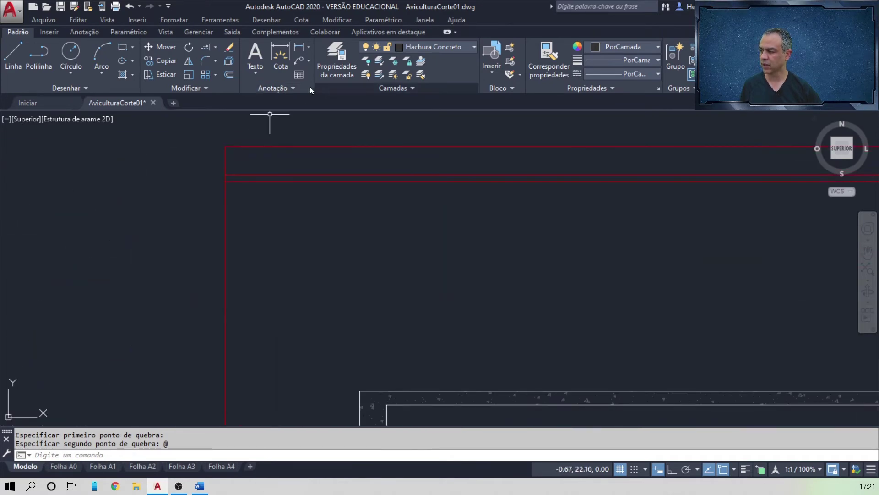
left_click(210, 91)
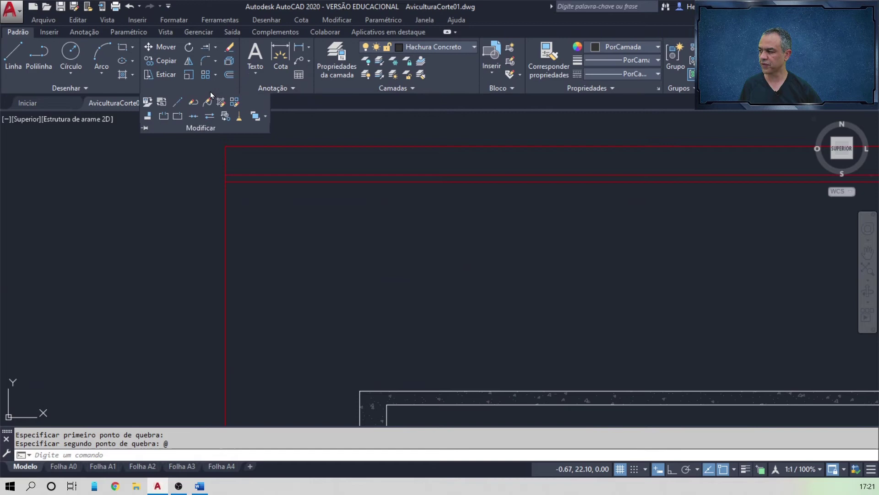
left_click(178, 116)
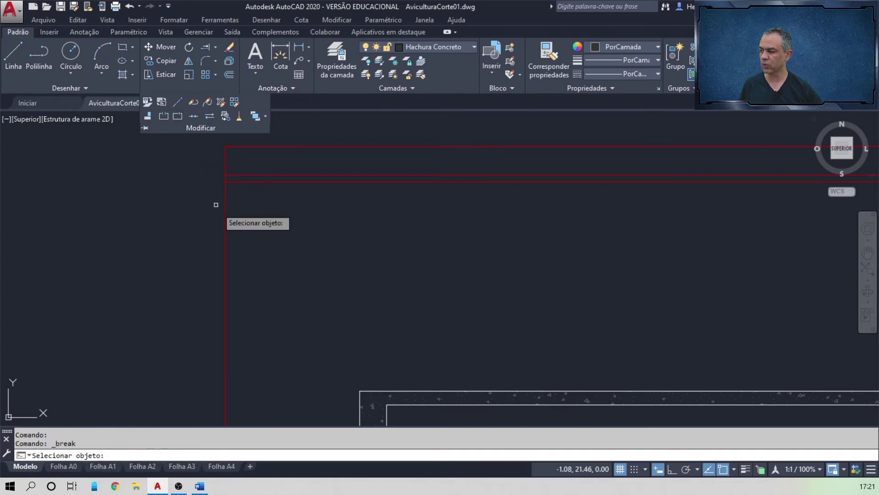
left_click(225, 236)
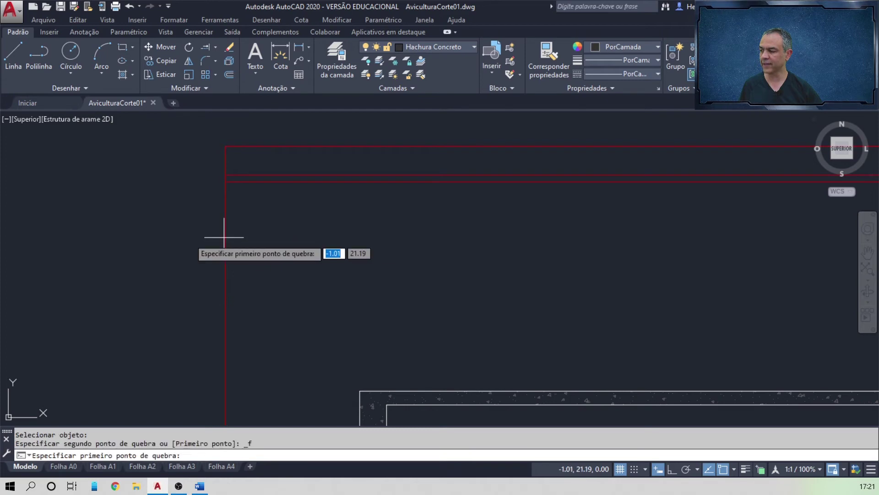
scroll(219, 172, "up", 2)
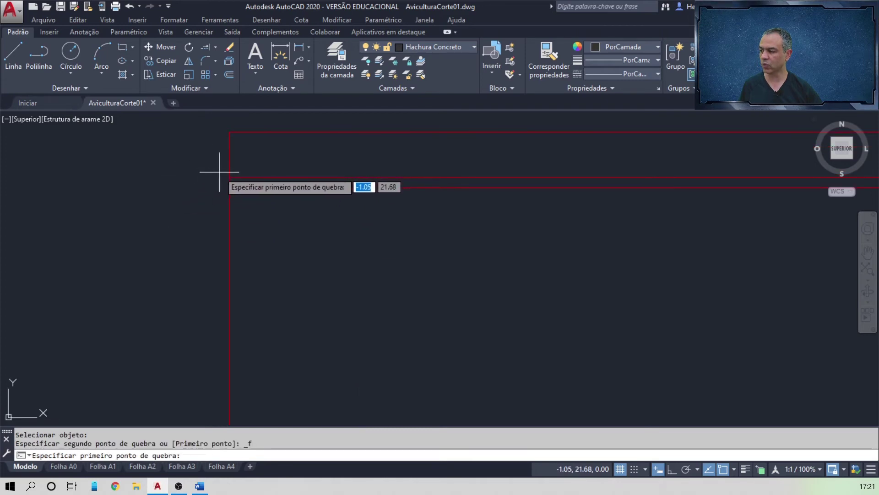
left_click(229, 176)
type("@")
key("Return")
scroll(346, 219, "down", 1)
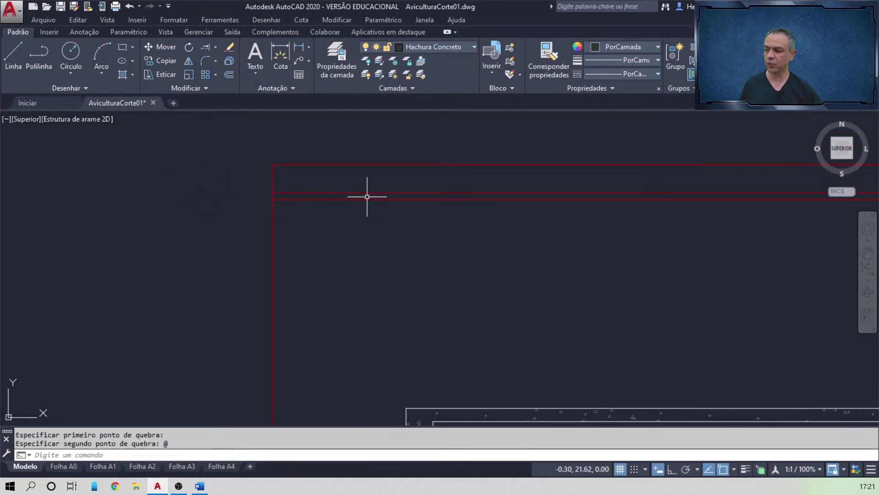
- Move the topmost roof line and the short vertical segments at both its ends to the Cobertura em projeção layer
left_click(382, 151)
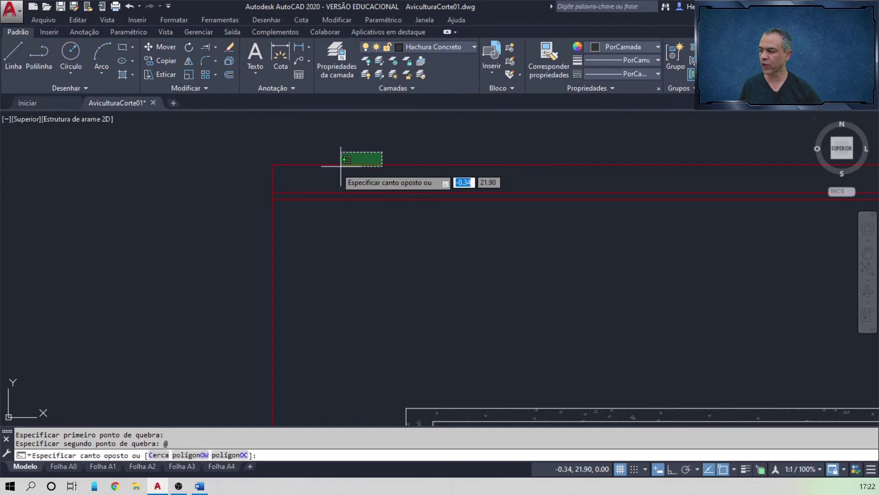
left_click(241, 201)
scroll(432, 220, "down", 6)
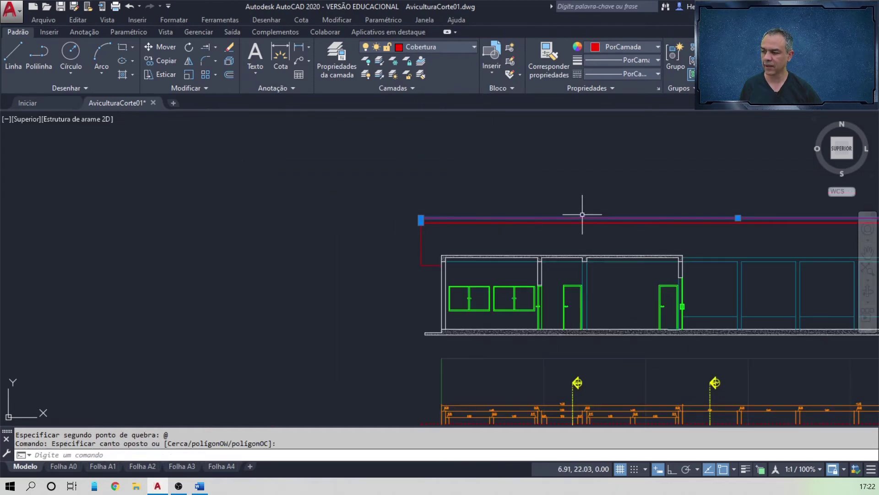
middle_click_drag(583, 215, 189, 229)
scroll(678, 230, "up", 8)
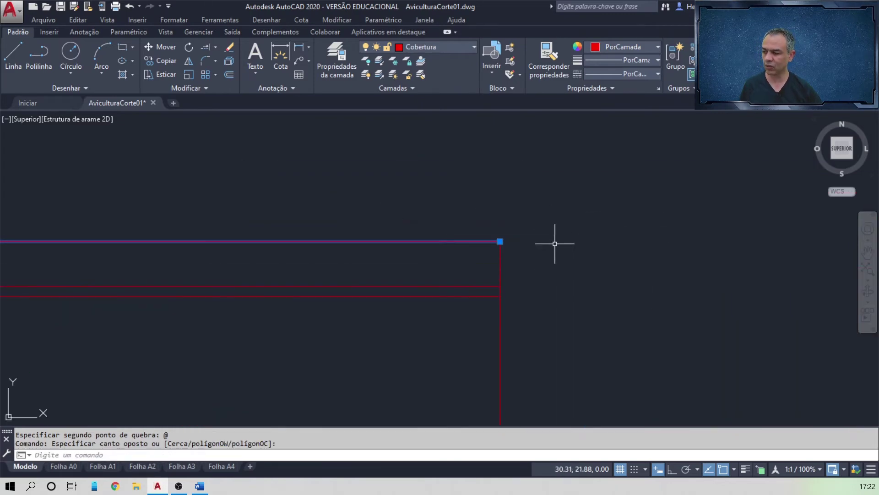
left_click(526, 254)
left_click(456, 223)
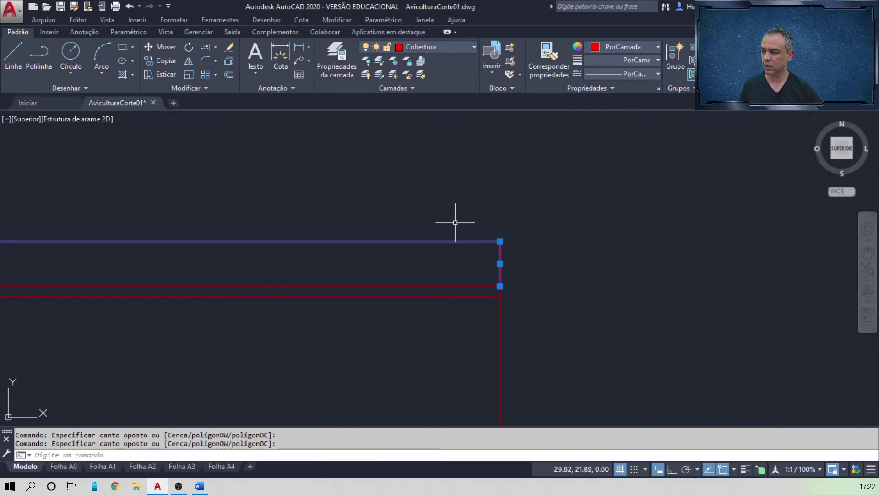
left_click(451, 46)
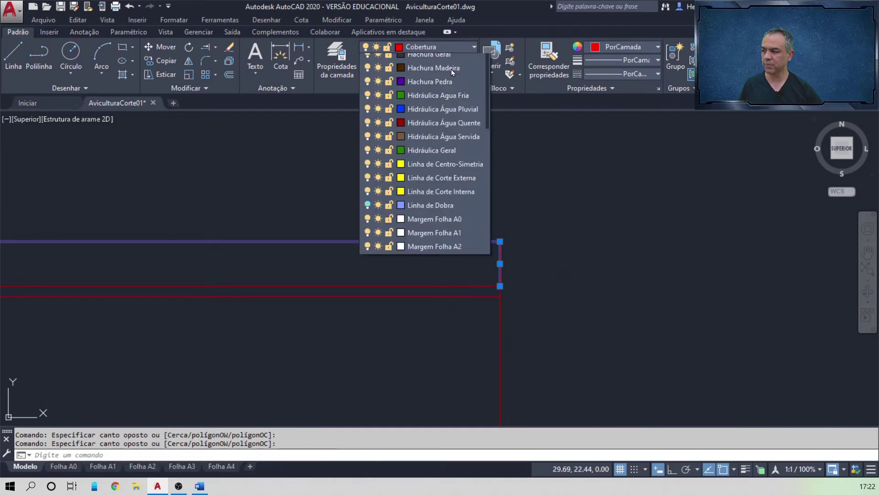
left_click(451, 73)
key("Escape")
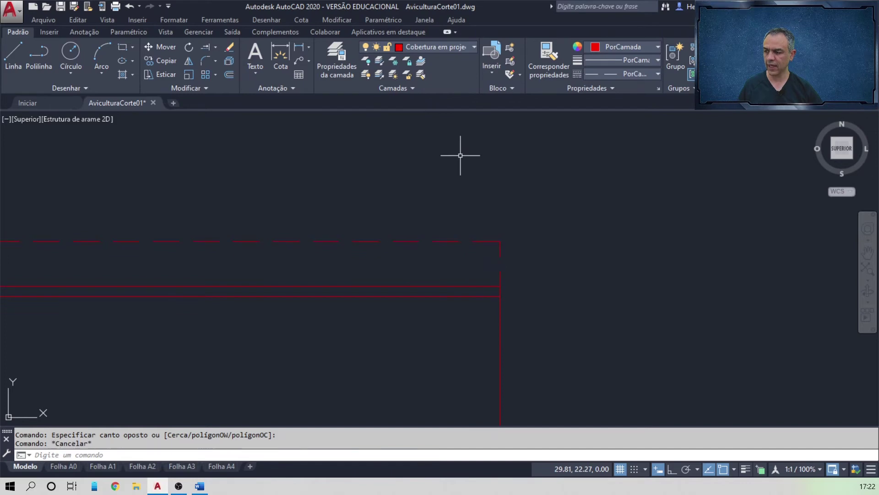
scroll(461, 155, "down", 5)
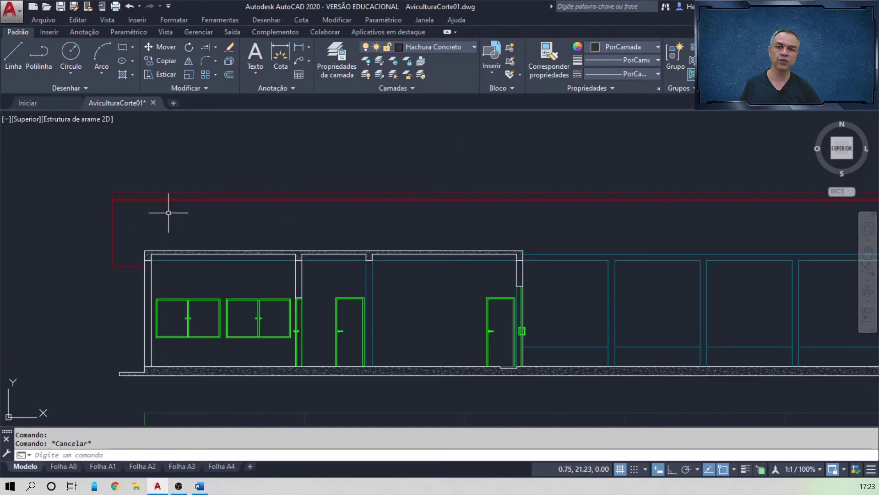
left_click(129, 267)
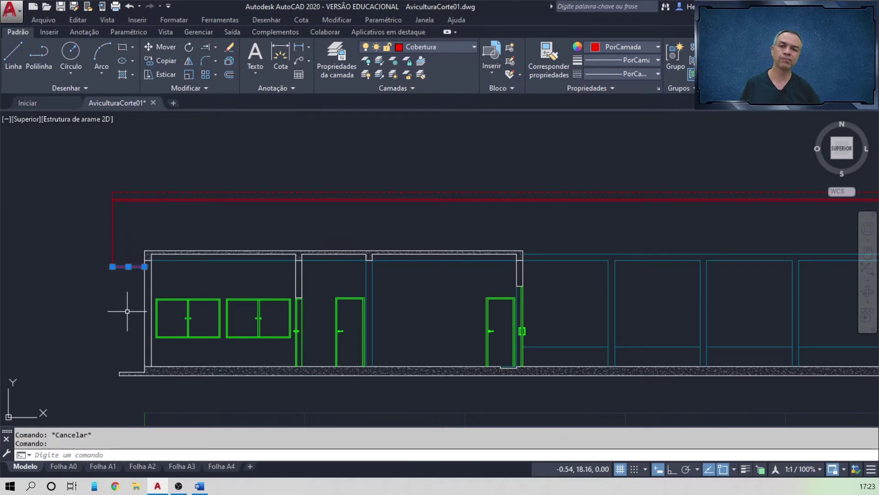
key("Escape")
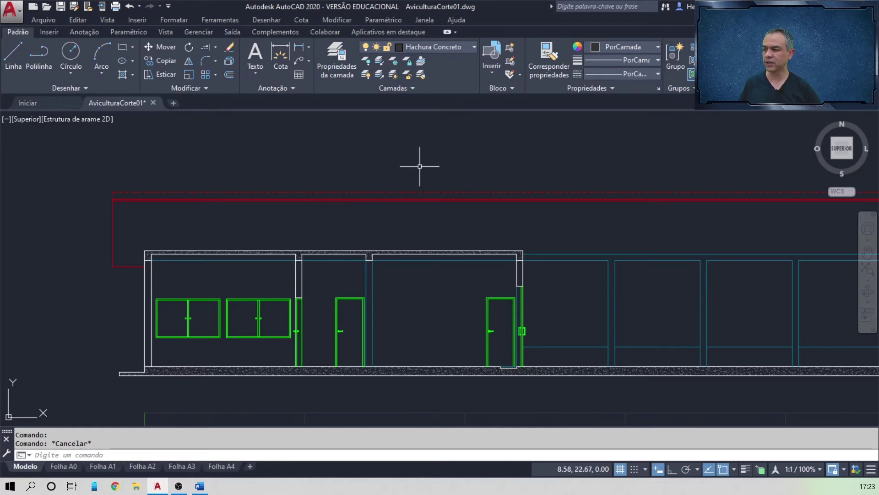
- Make Hidráulica Geral the current layer and draw a vertical construction line through the left quadrant of the plan's left water tank circle
left_click(462, 49)
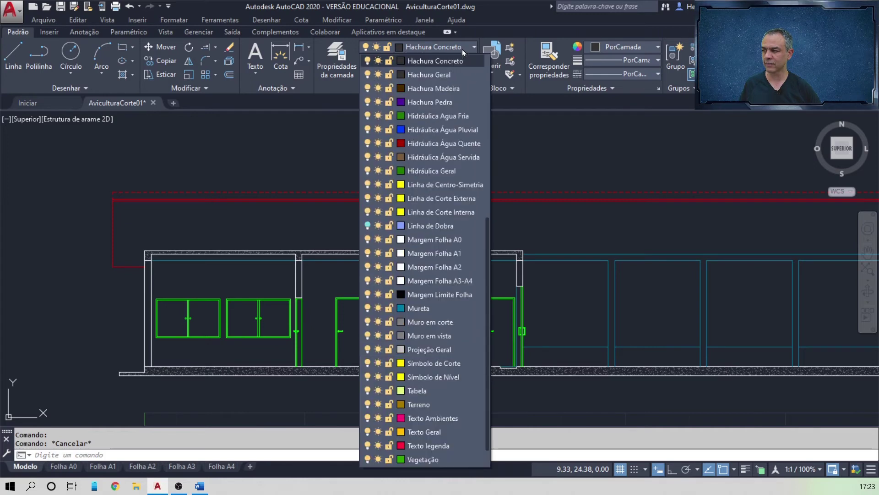
left_click(441, 171)
scroll(440, 183, "down", 5)
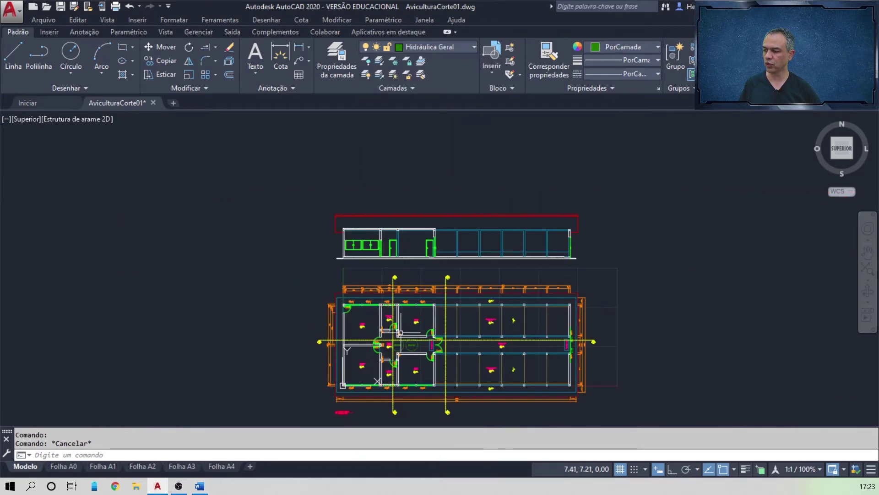
scroll(407, 346, "up", 10)
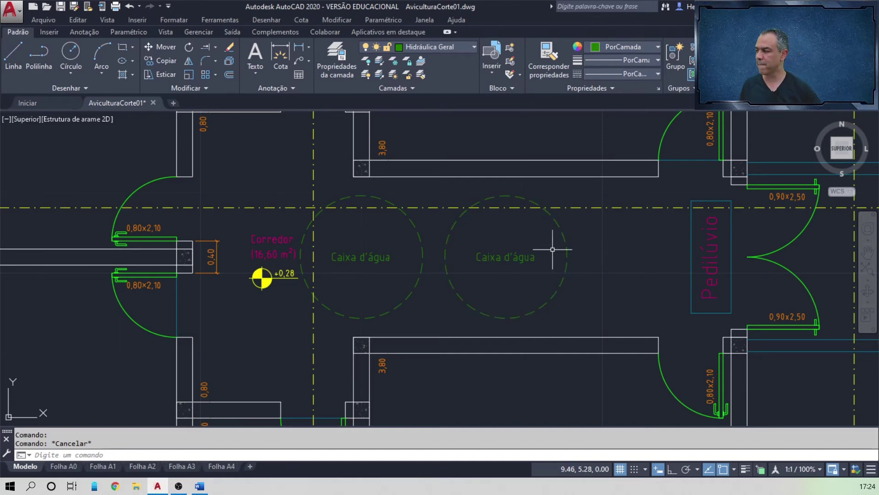
left_click(84, 87)
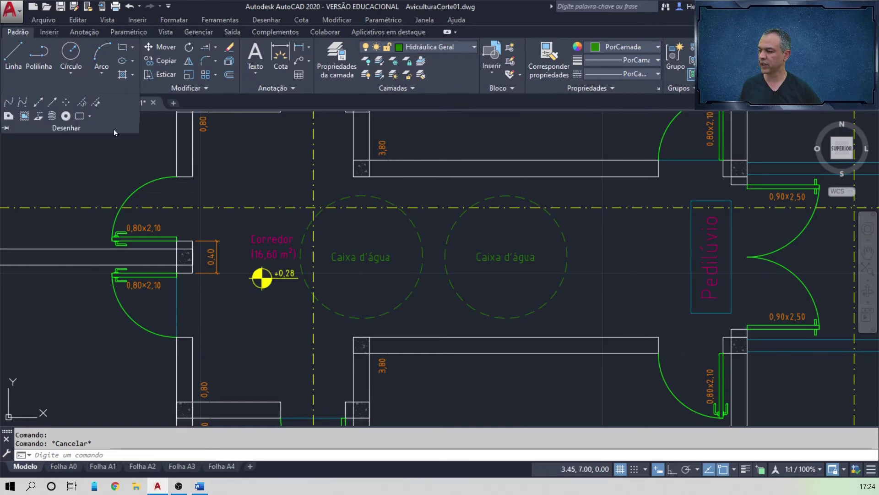
left_click(38, 101)
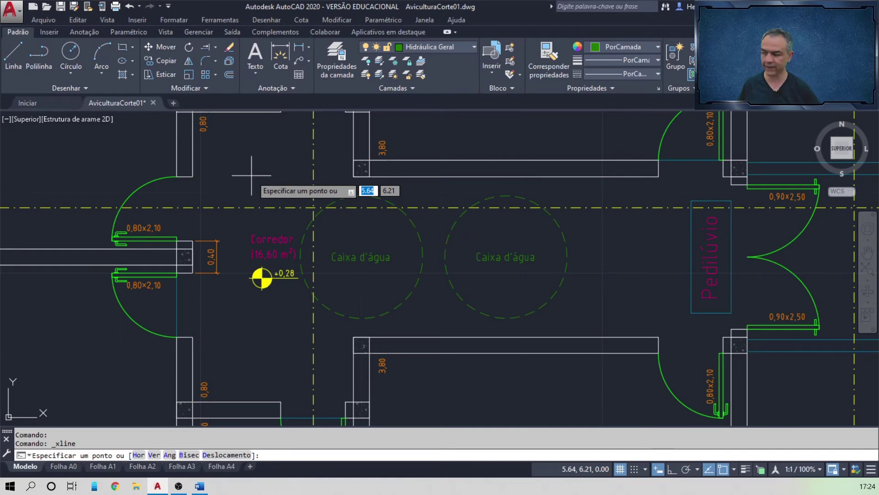
key("Down")
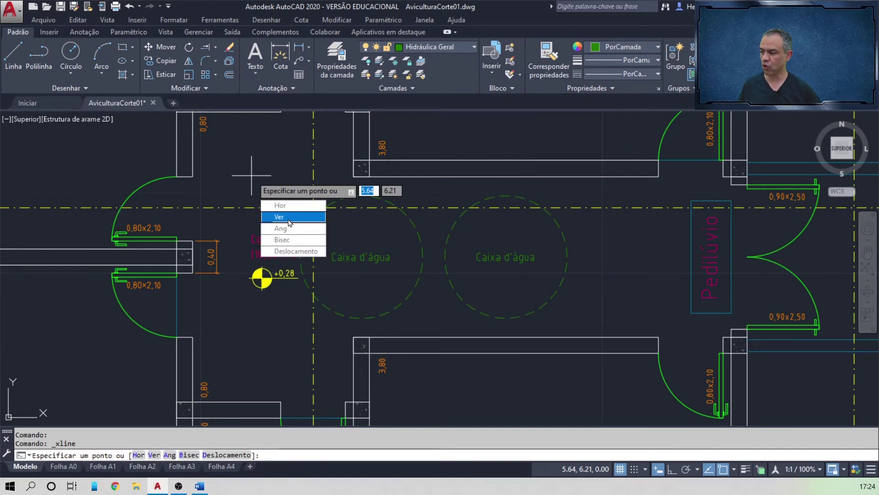
left_click(288, 223)
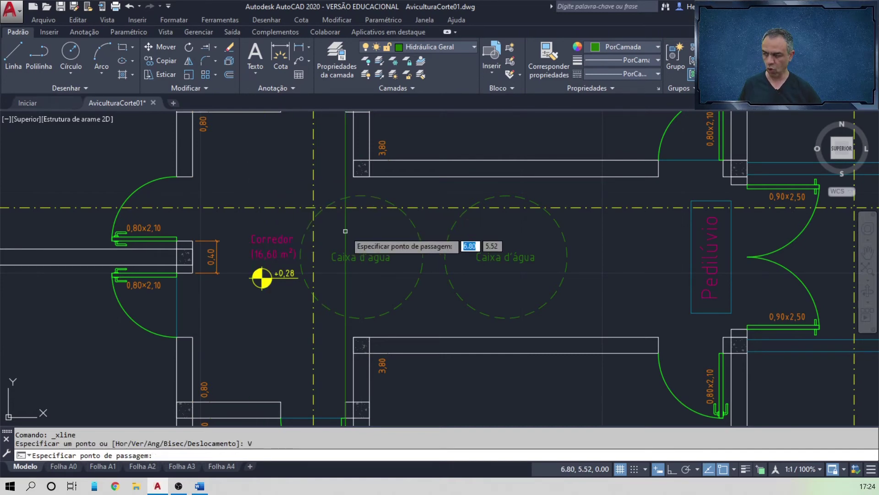
right_click(346, 235, "shift")
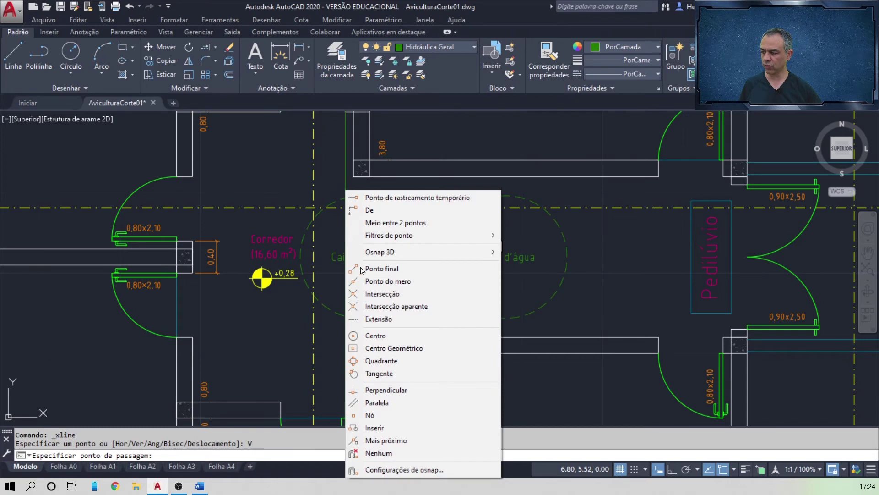
left_click(381, 361)
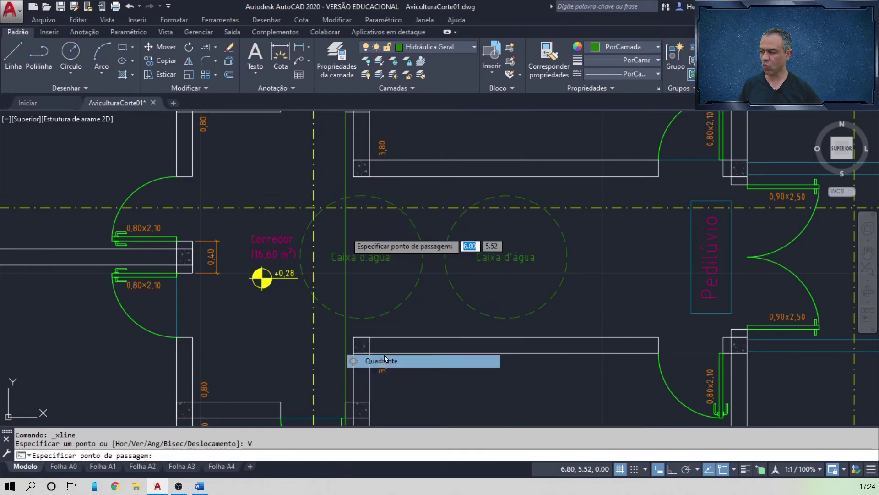
left_click(300, 257)
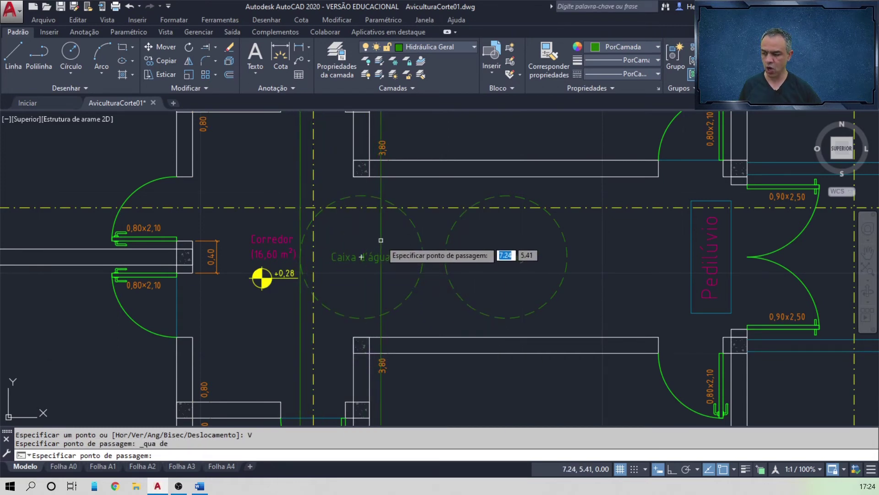
- Add a vertical construction line through the right quadrant of the left water tank circle
right_click(381, 254, "shift")
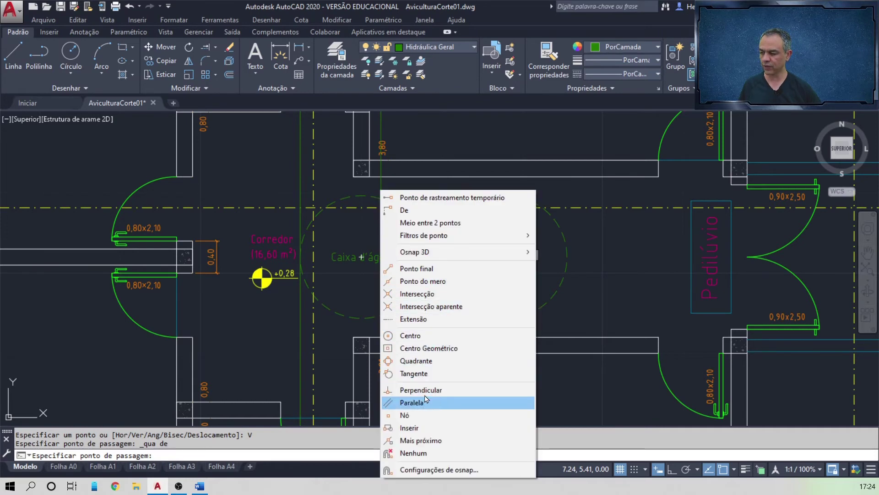
left_click(425, 360)
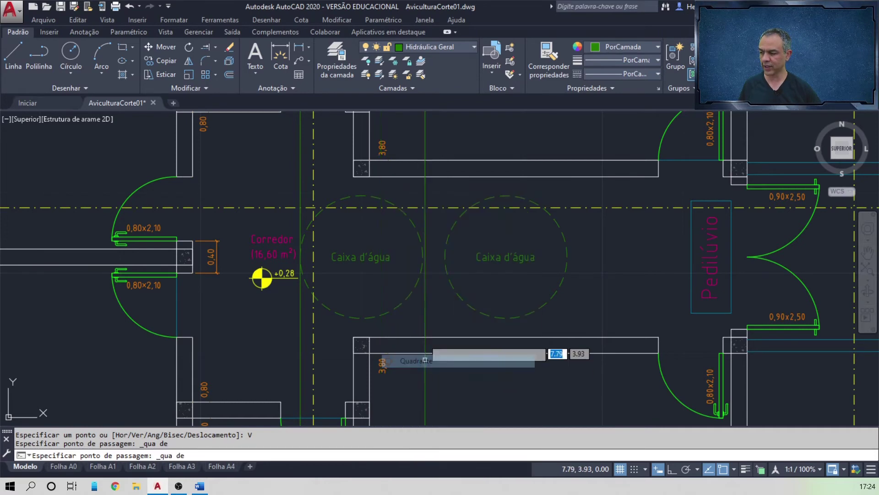
left_click(422, 257)
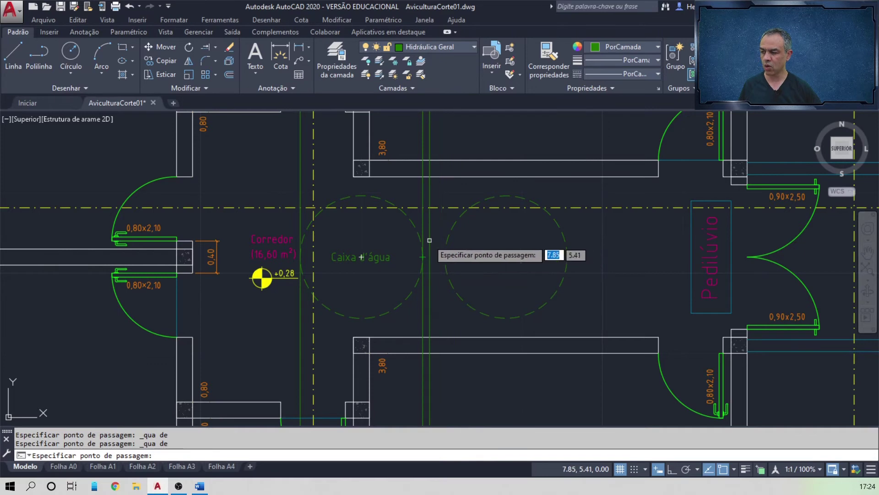
- Add vertical construction lines through the left and right quadrants of the plan's right water tank circle
right_click(428, 243, "shift")
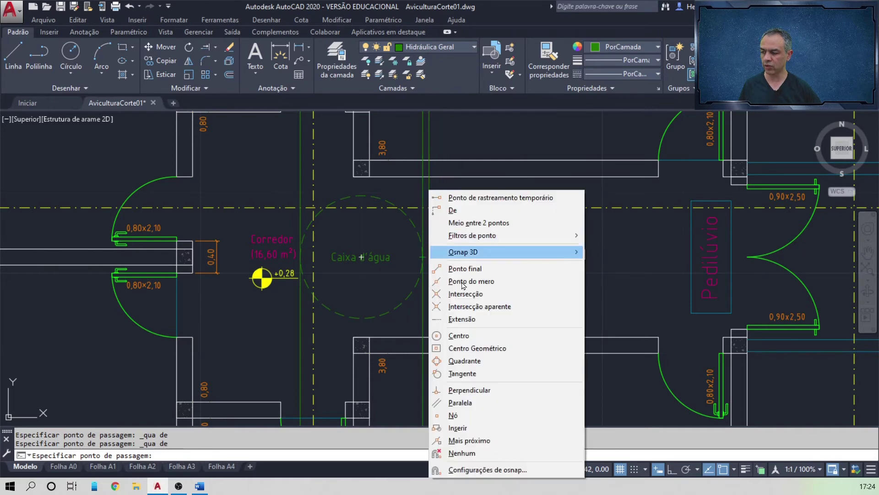
left_click(465, 361)
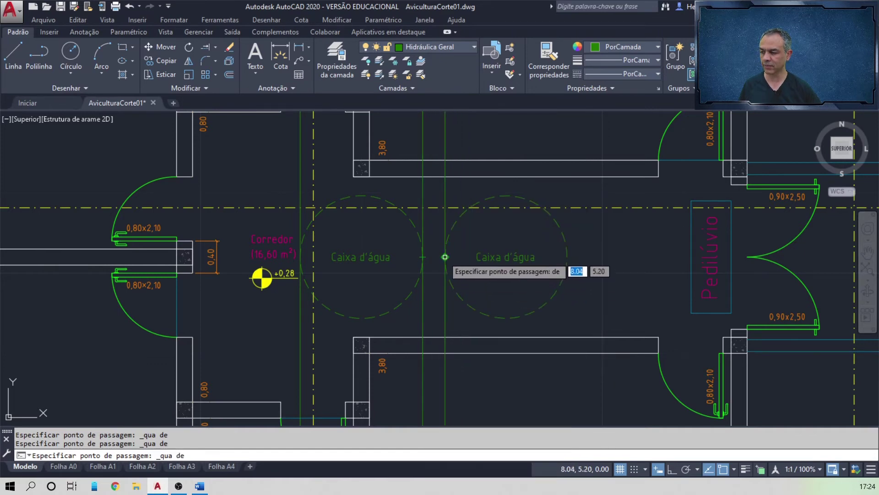
right_click(492, 245, "shift")
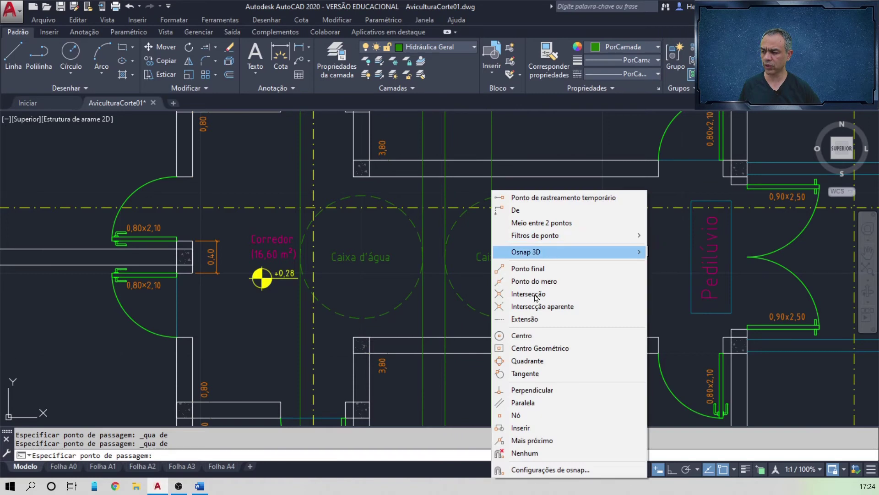
left_click(529, 361)
left_click(558, 259)
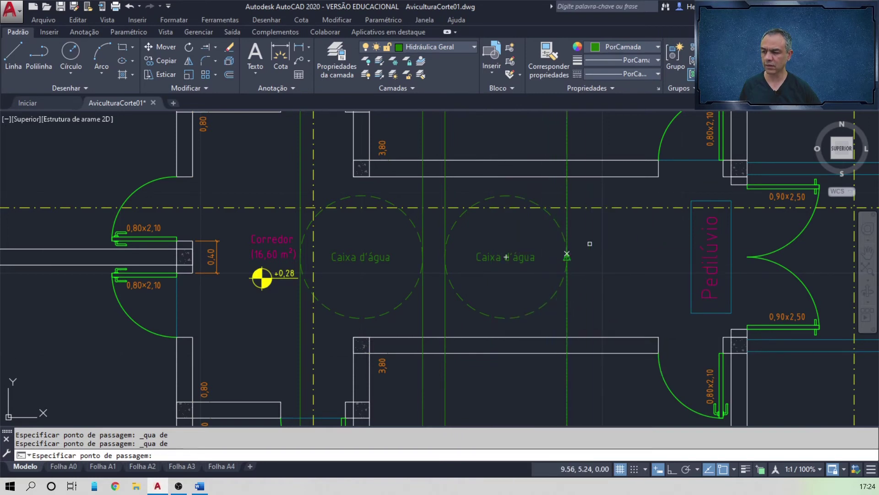
key("Return")
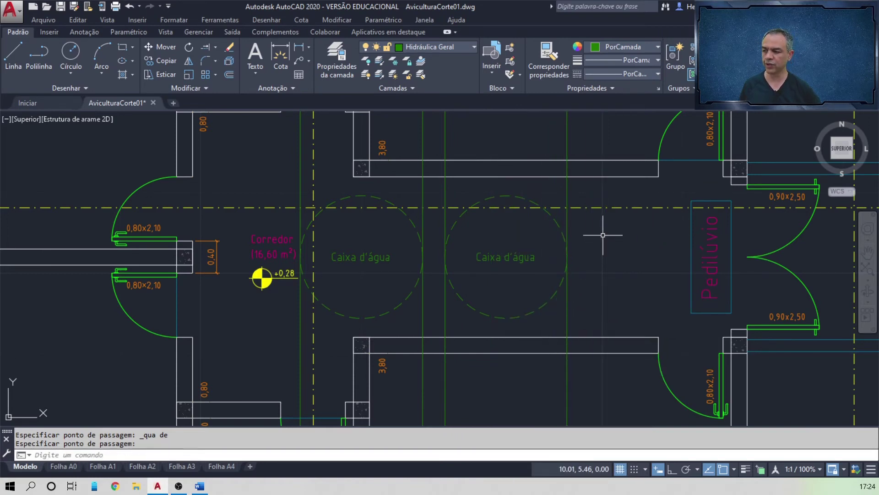
- Offset the top line of the section's roof slab upward by 0.97 to mark the water tanks' height
scroll(592, 204, "down", 10)
scroll(572, 122, "up", 9)
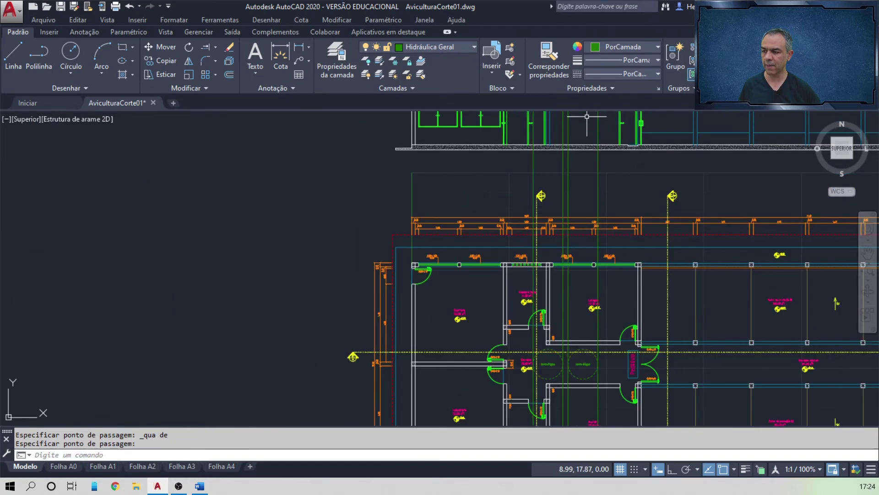
scroll(562, 268, "up", 2)
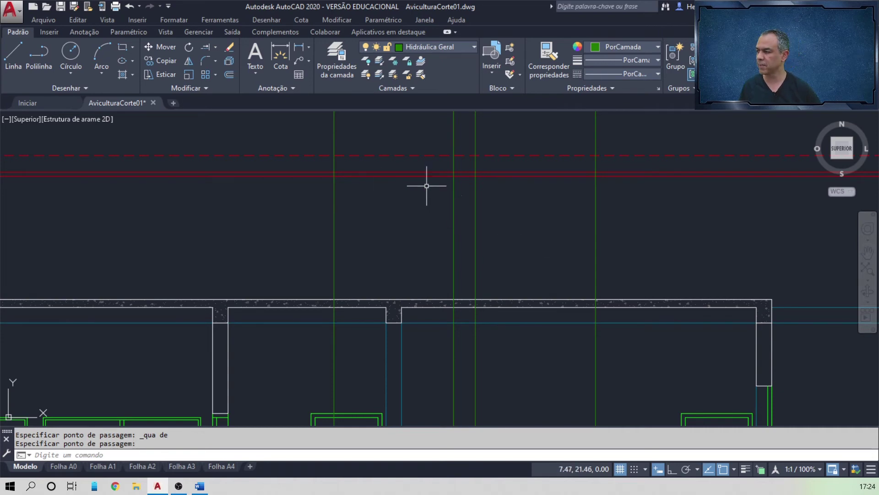
left_click(229, 75)
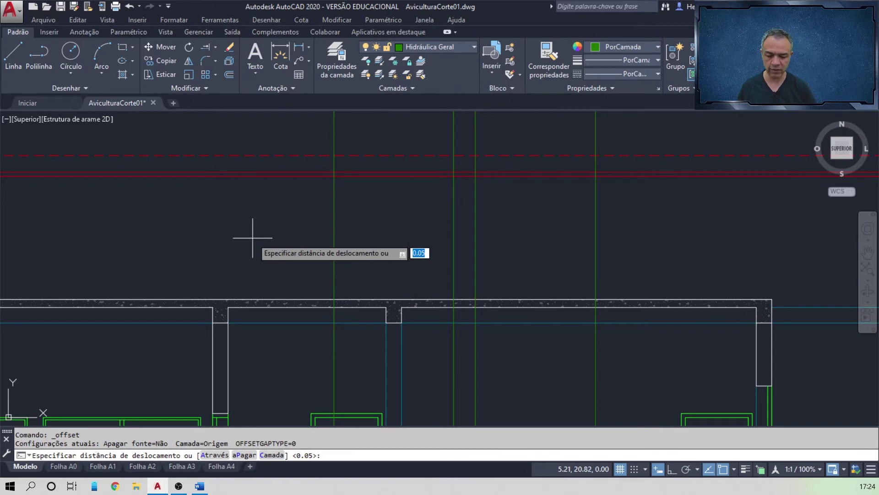
type("0.97")
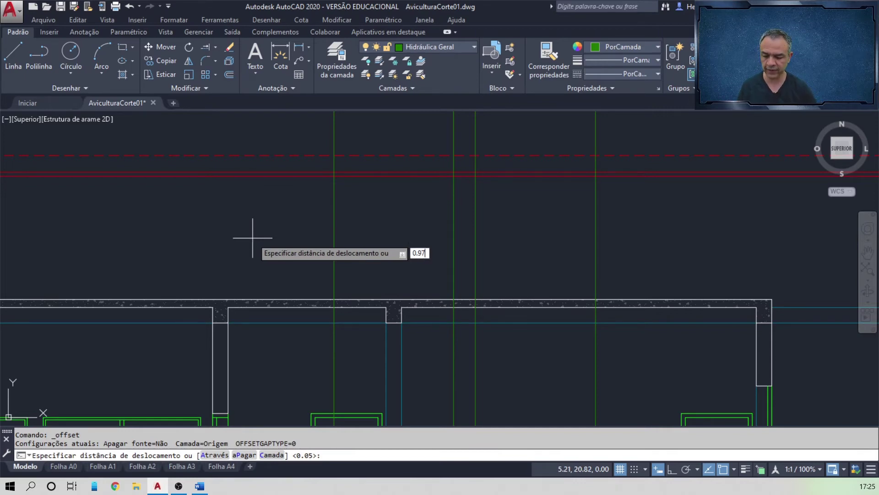
key("Return")
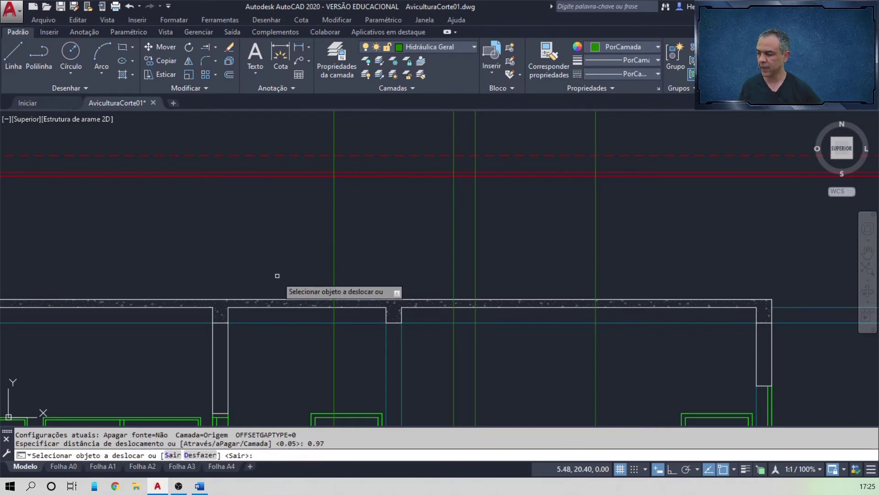
left_click(285, 298)
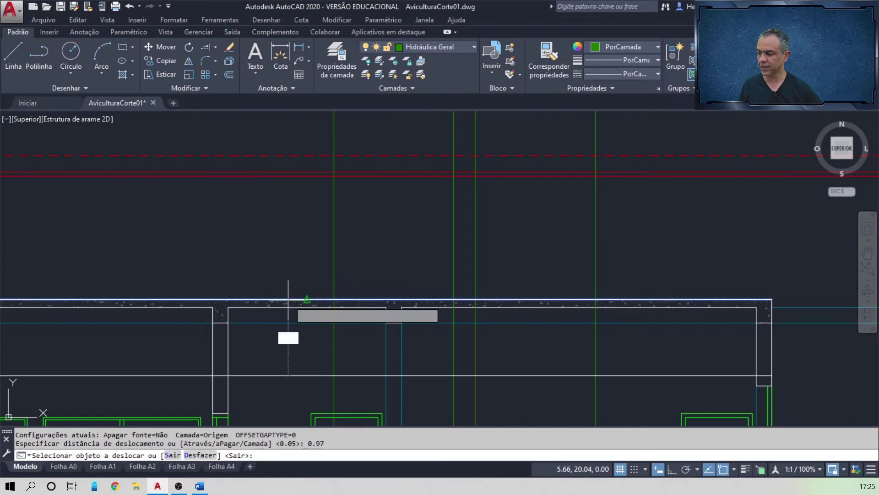
left_click(280, 229)
key("Return")
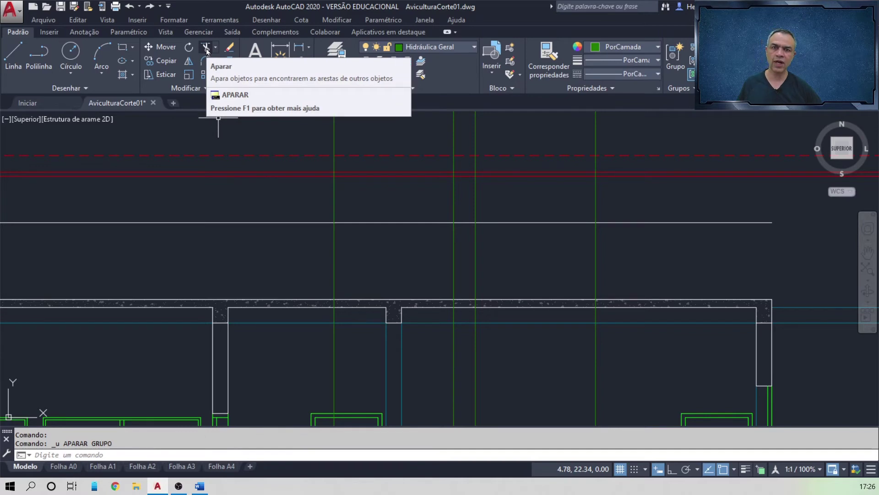
- Trim the four vertical tank construction lines above the offset line and below the slab's top line, using both lines as cutting edges
left_click(206, 48)
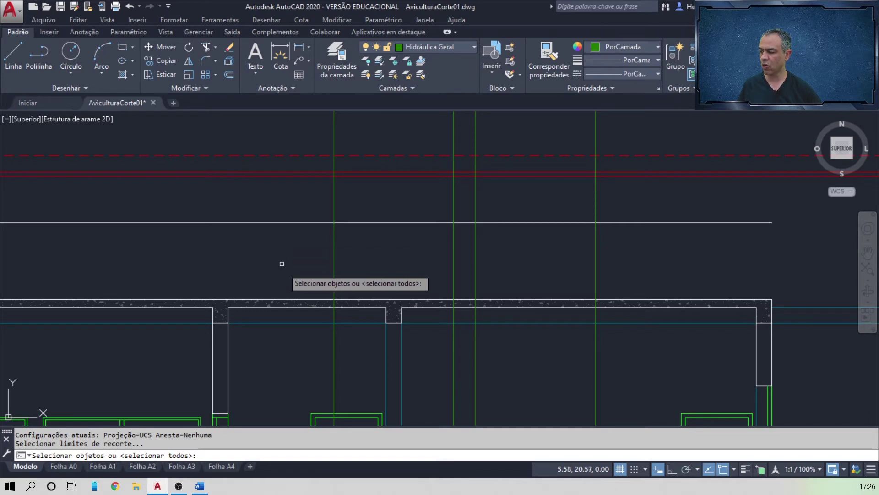
left_click(287, 298)
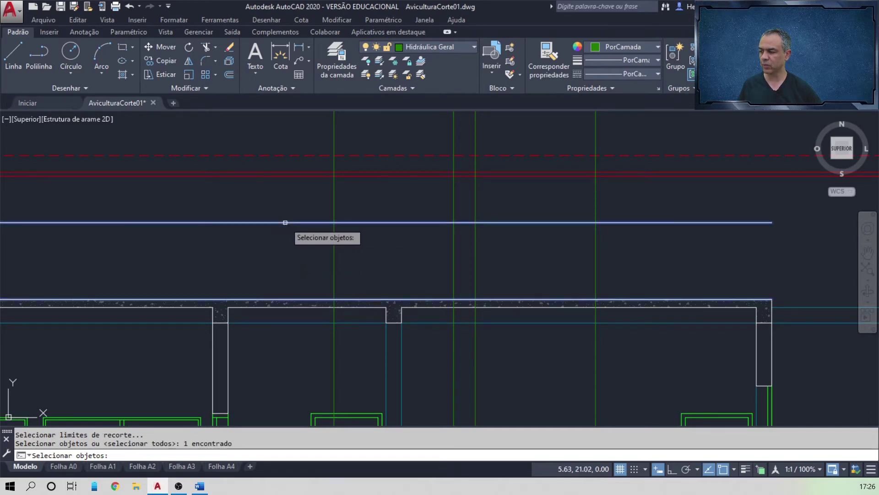
key("Return")
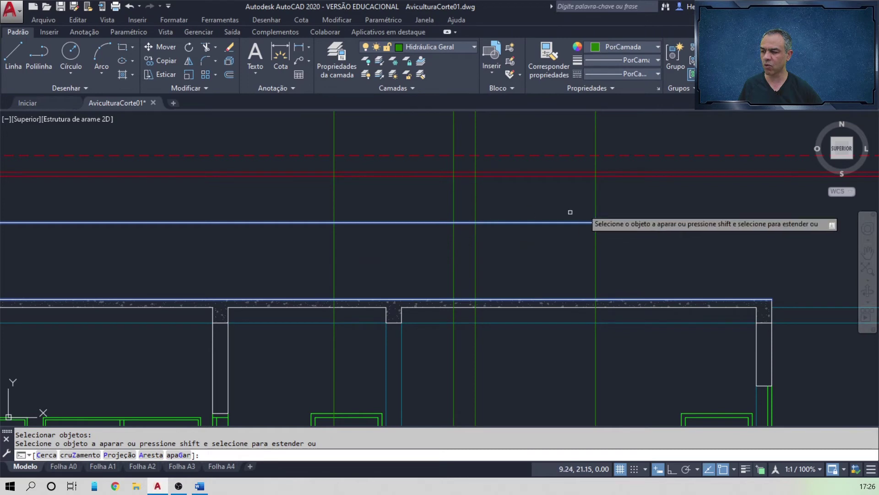
left_click(615, 199)
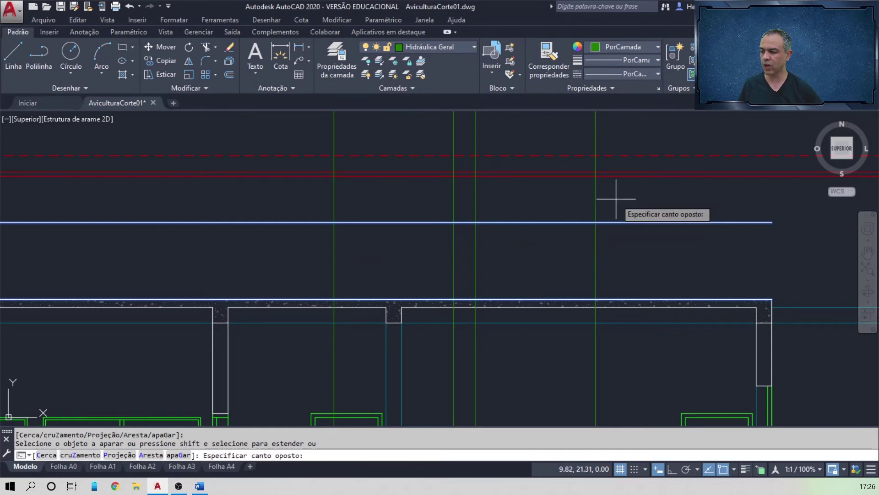
left_click(300, 201)
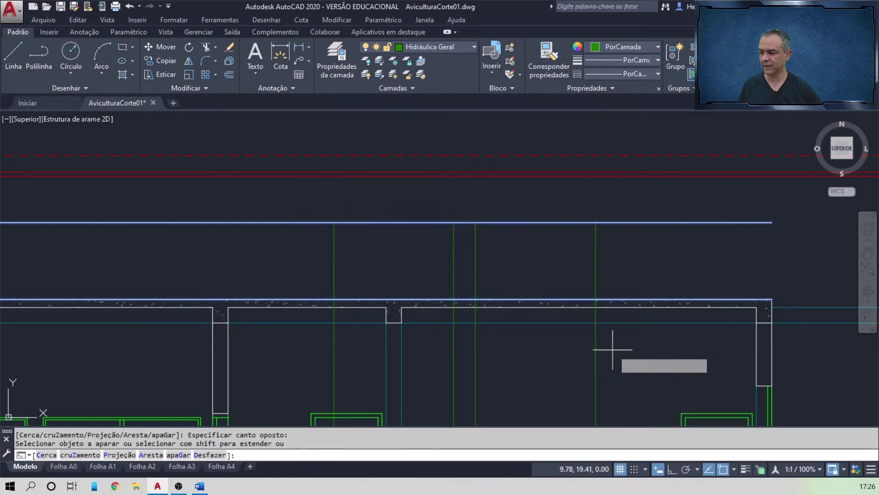
left_click_drag(614, 351, 335, 355)
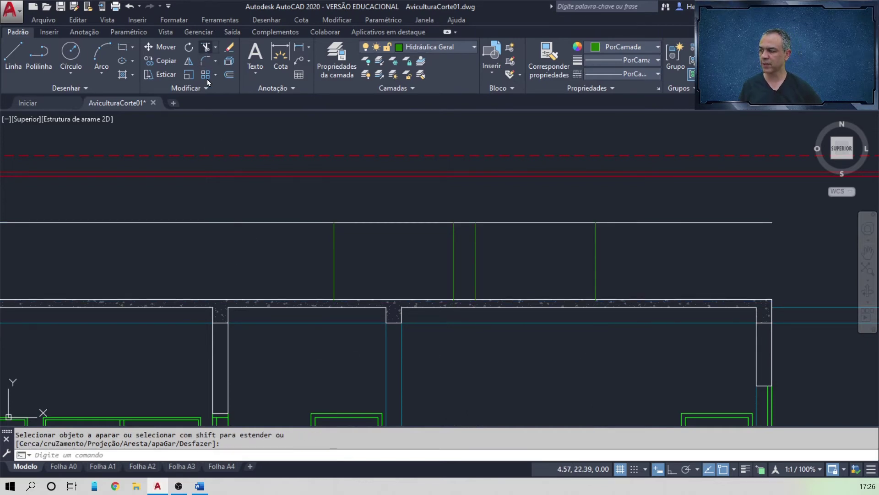
- Trim the horizontal tank-height line outside and between the two tanks, leaving only each tank's top edge
left_click(205, 48)
key("Return")
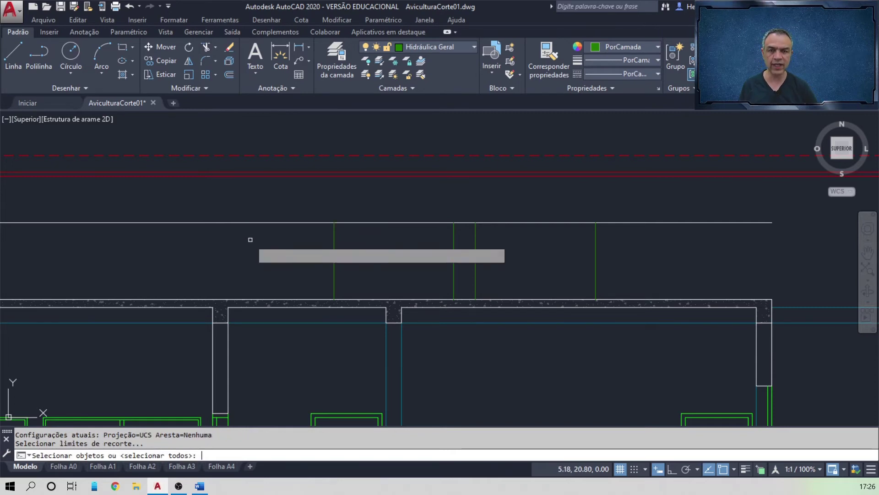
left_click(262, 223)
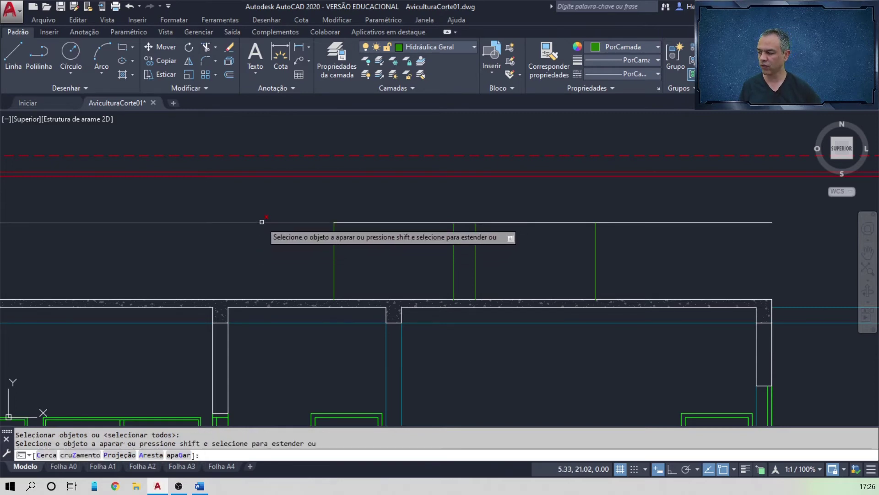
left_click(460, 223)
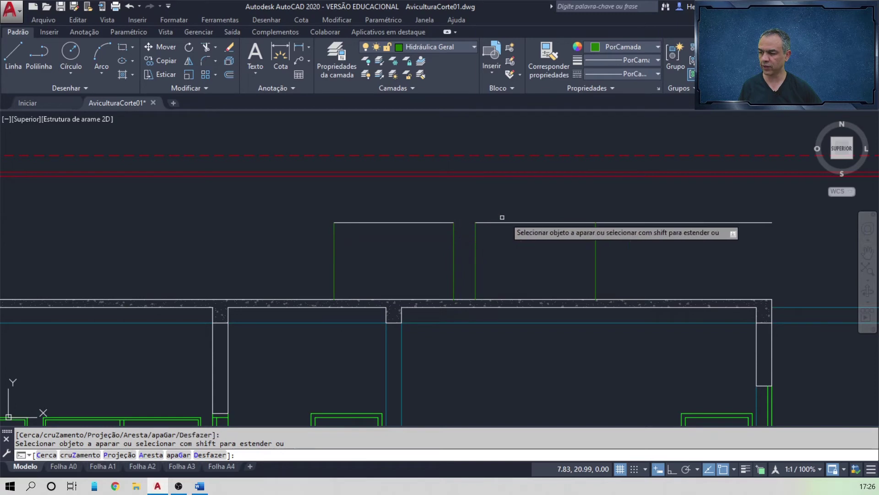
left_click(622, 223)
key("Return")
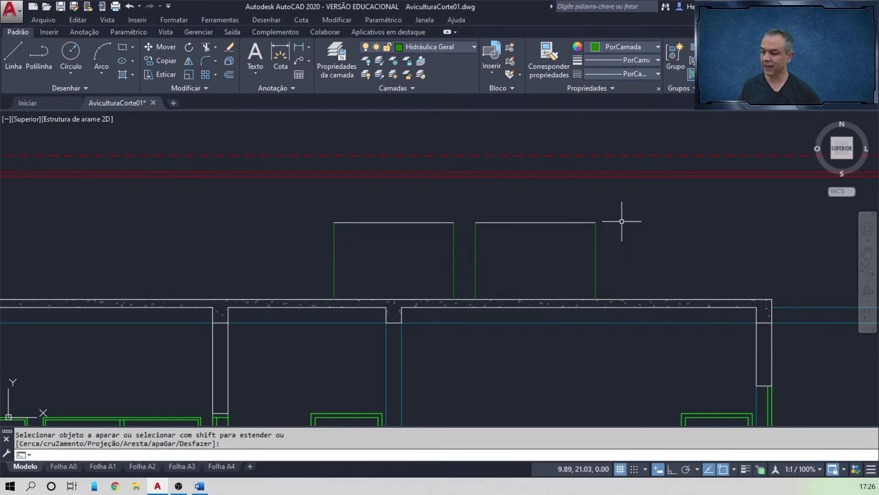
- Offset the top edge of both water tanks downward by 0.05
scroll(621, 222, "up", 2)
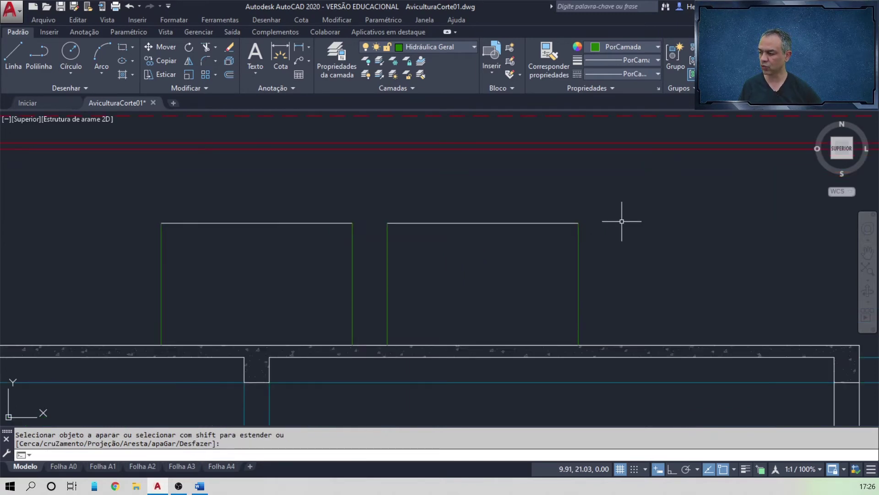
scroll(621, 221, "up", 2)
mouse_move(625, 219)
middle_mouse_down()
mouse_move(743, 173)
mouse_move(797, 168)
middle_mouse_up()
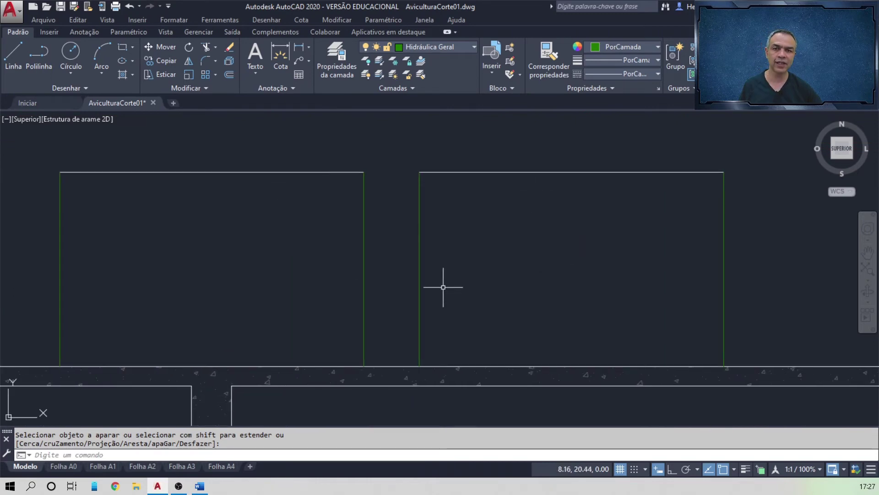
left_click(229, 74)
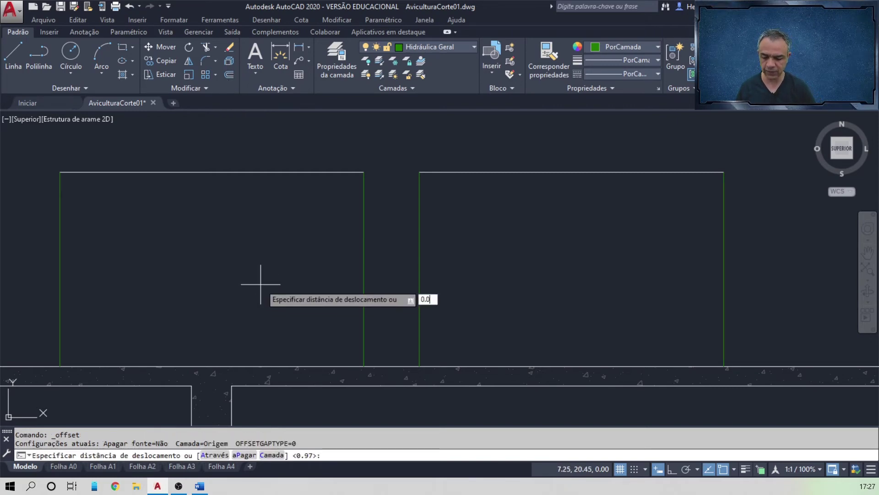
key("Return")
left_click(261, 172)
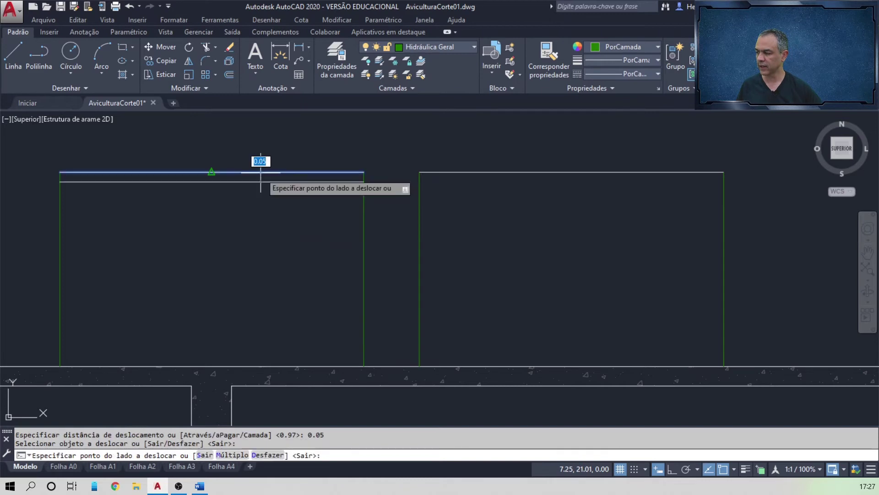
left_click(277, 227)
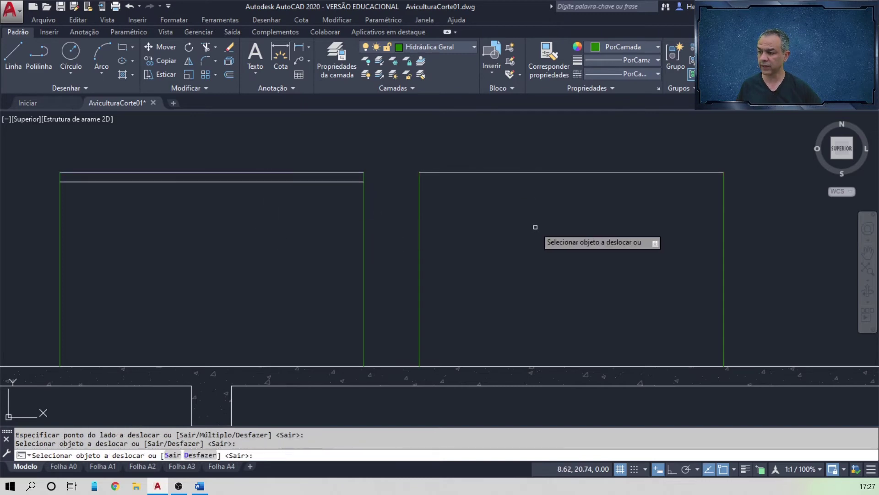
left_click(533, 172)
left_click(531, 212)
key("Return")
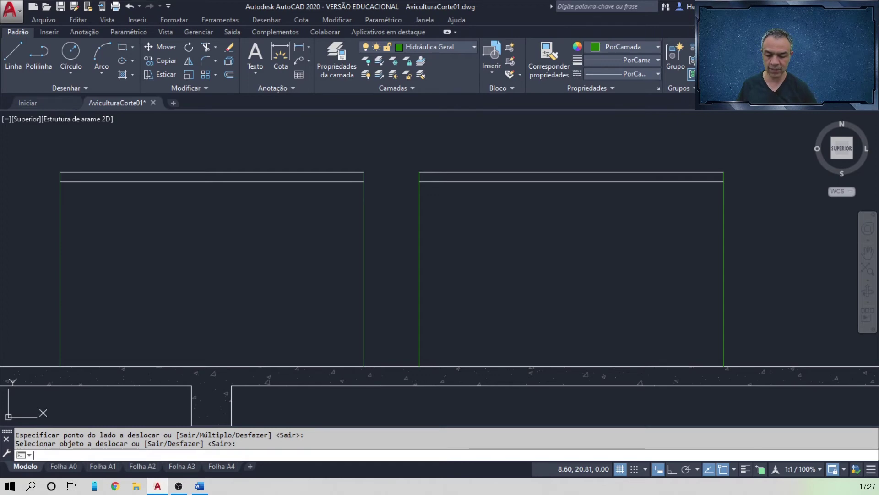
- Offset the left and right sides of both water tanks inward by 0.1
key("Return")
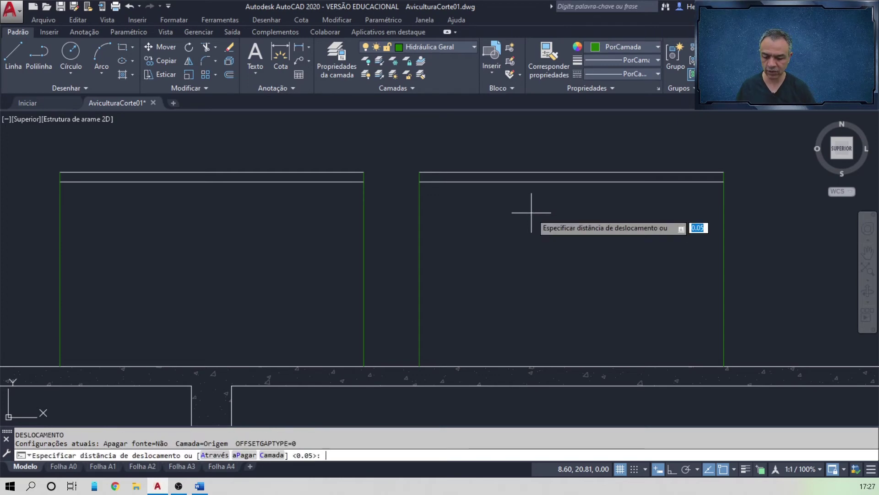
type("0")
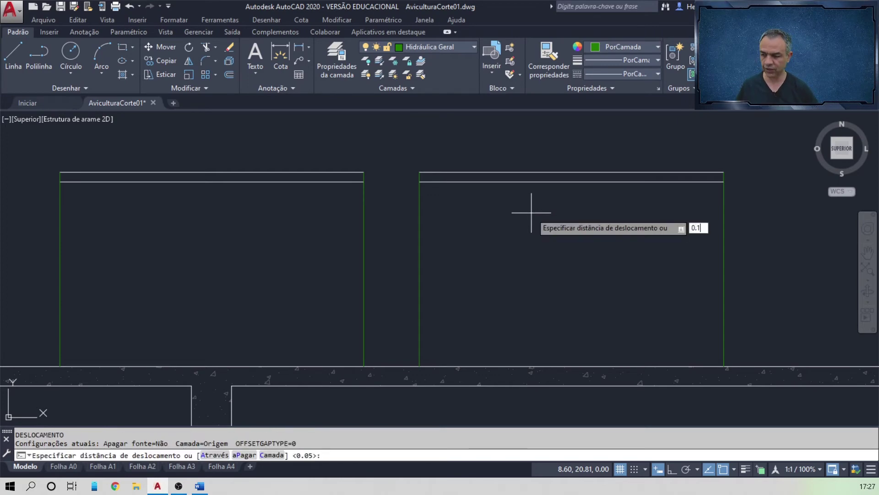
type(".1")
key("Return")
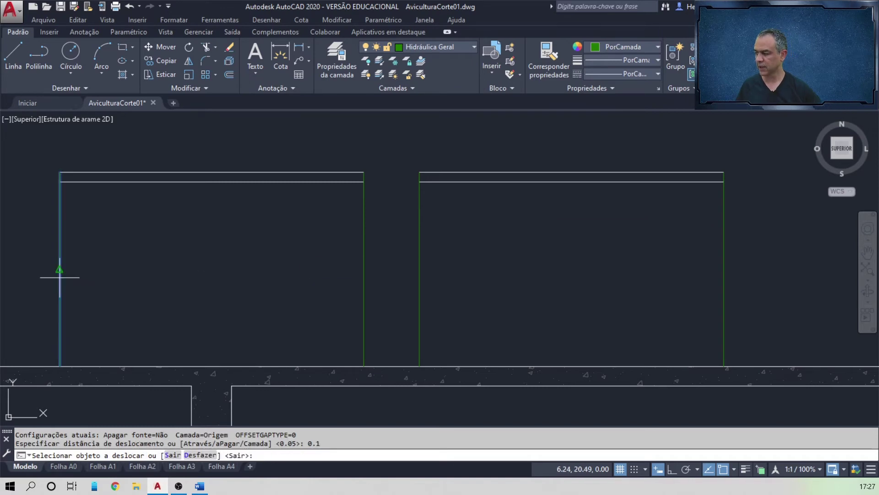
left_click(60, 274)
left_click(173, 278)
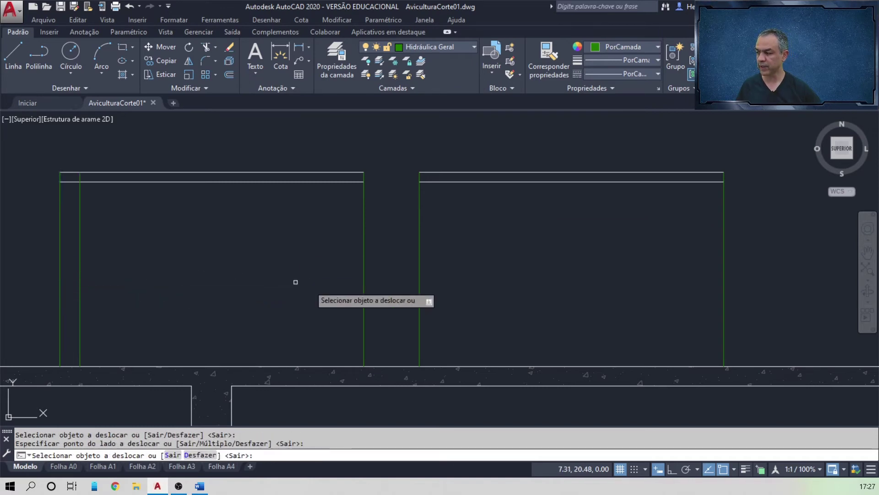
left_click(364, 295)
left_click(286, 306)
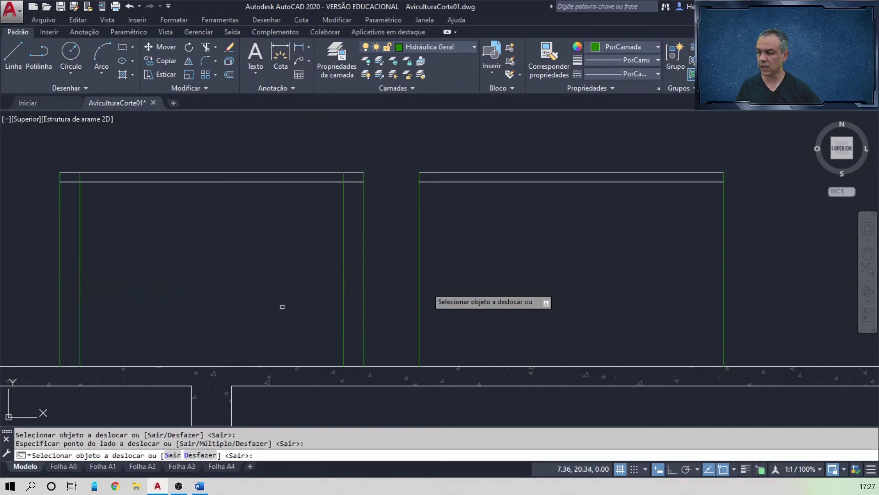
left_click(724, 288)
left_click(669, 291)
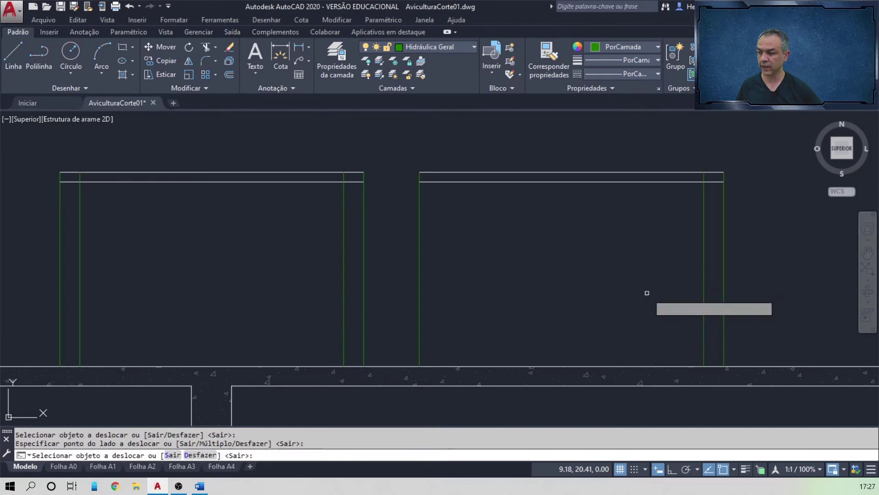
left_click(419, 300)
left_click(538, 296)
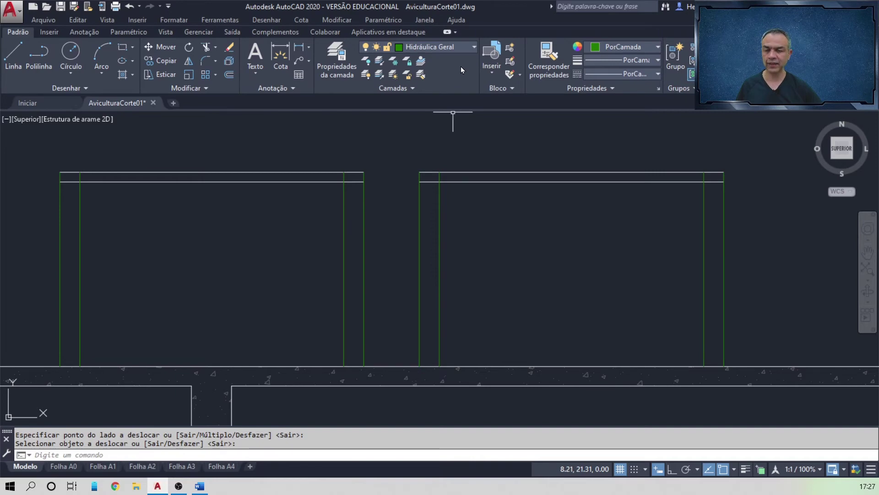
- Draw the first tank's two slanted sides from the ends of the lower rim line to the feet of the inner offset lines
left_click(14, 57)
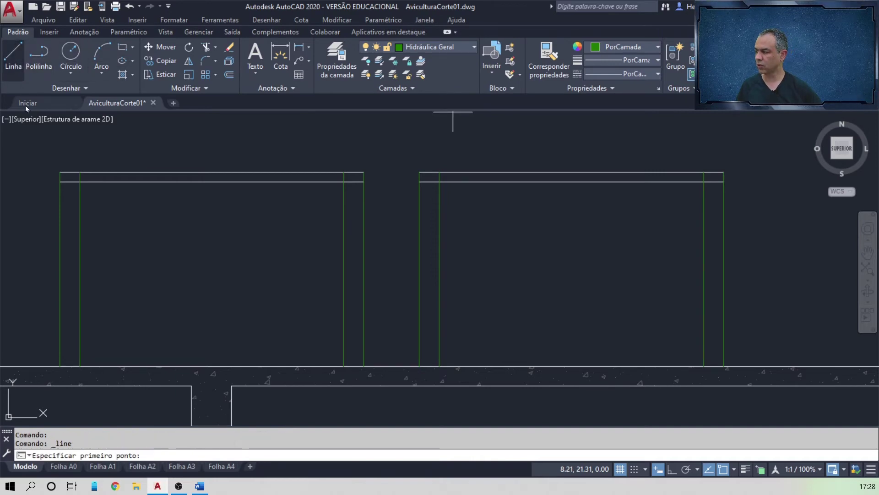
left_click(64, 181)
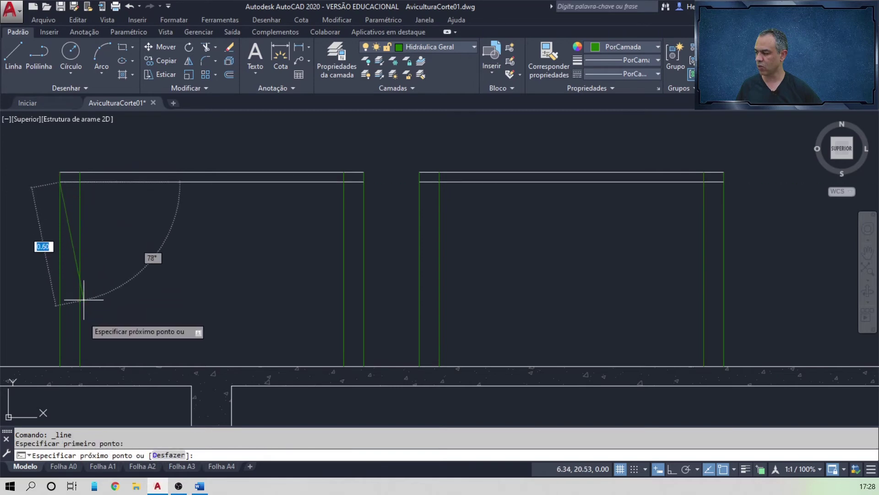
left_click(79, 364)
key("Return")
key("Return")
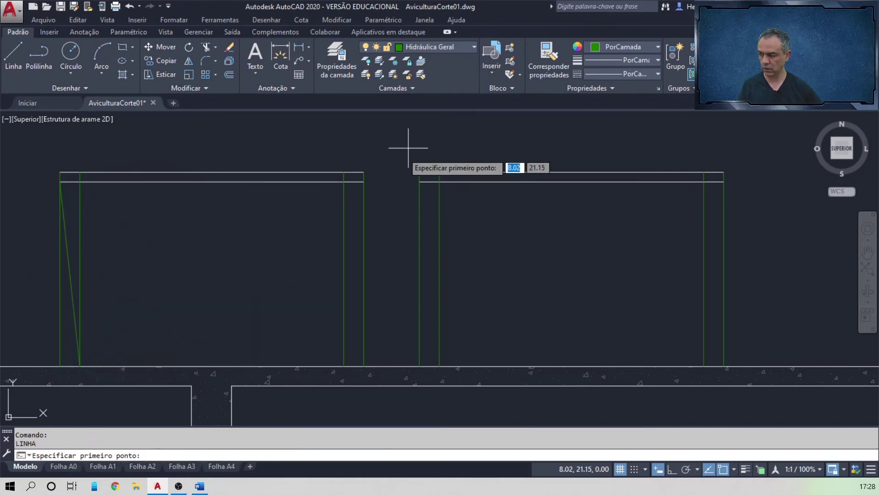
left_click(364, 181)
left_click(343, 364)
key("Return")
- Draw the second tank's slanted sides from the lower rim line's ends to the bases of its inner offset lines
key("Return")
left_click(439, 365)
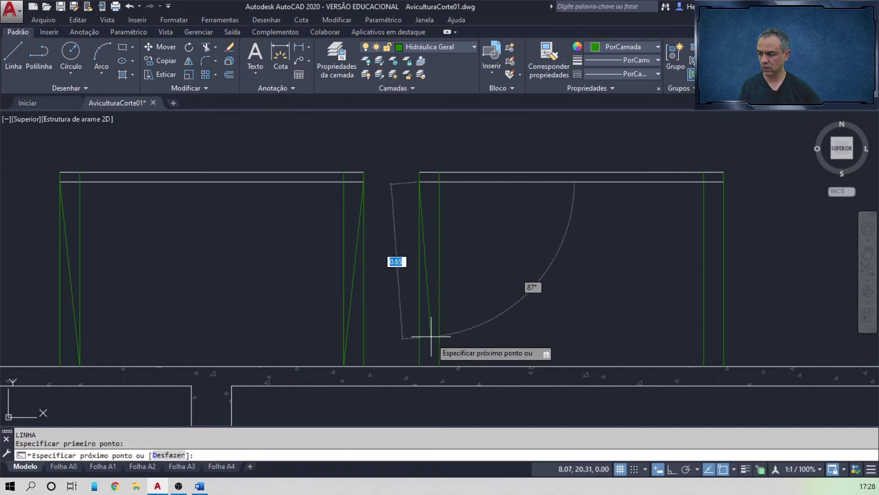
key("Return")
key("Return")
left_click(723, 182)
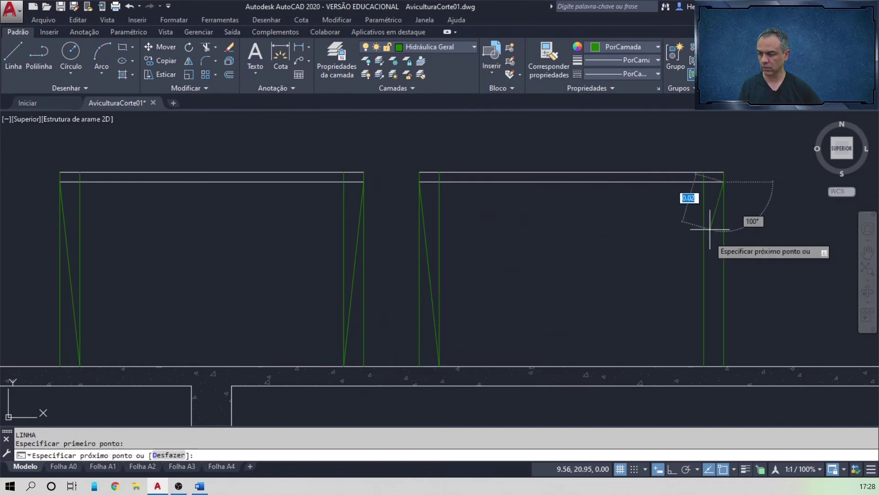
left_click(704, 365)
key("Return")
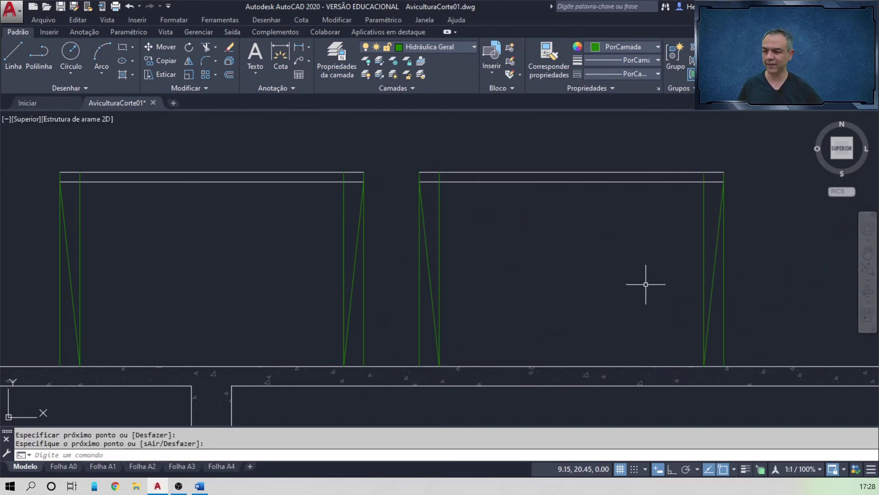
- Delete the eight vertical construction lines of both water tanks, keeping the slanted sides
left_click(723, 310)
left_click(704, 292)
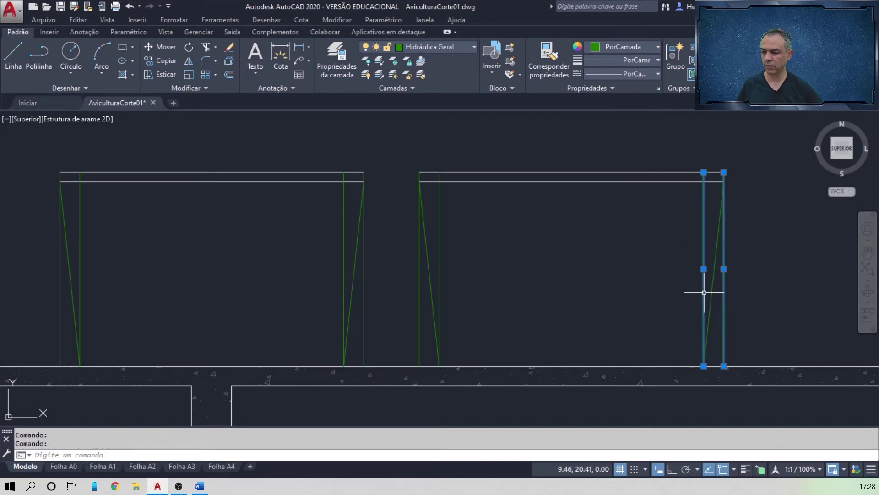
left_click(419, 271)
left_click(364, 300)
left_click(343, 302)
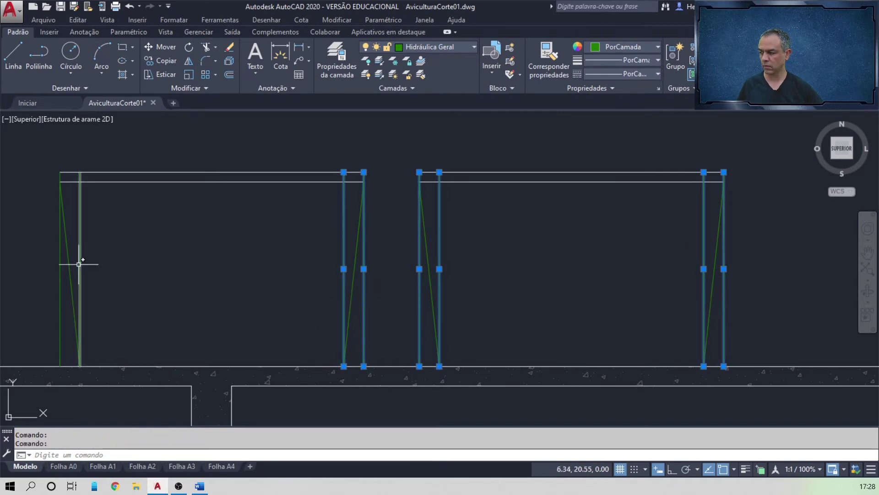
left_click(60, 293)
key("Delete")
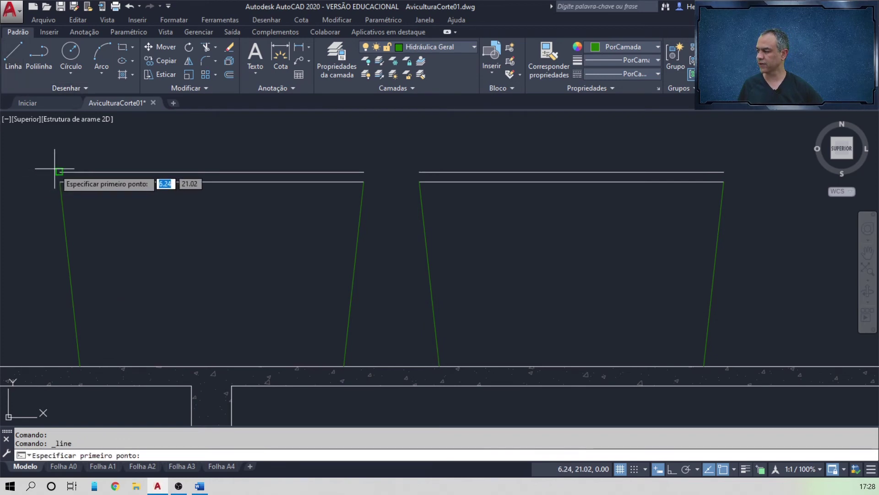
- Close both ends of the first tank's rim with short vertical lines between its two horizontal lines
left_click(59, 182)
left_click(60, 172)
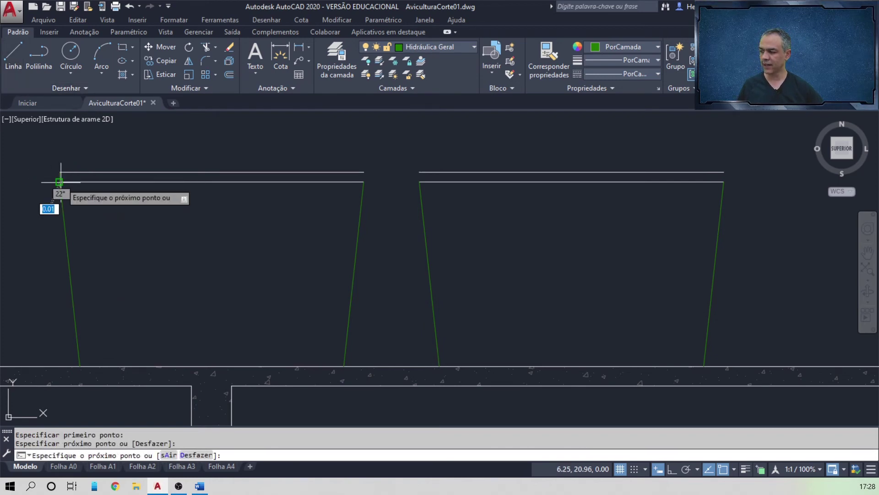
key("Return")
key("Return")
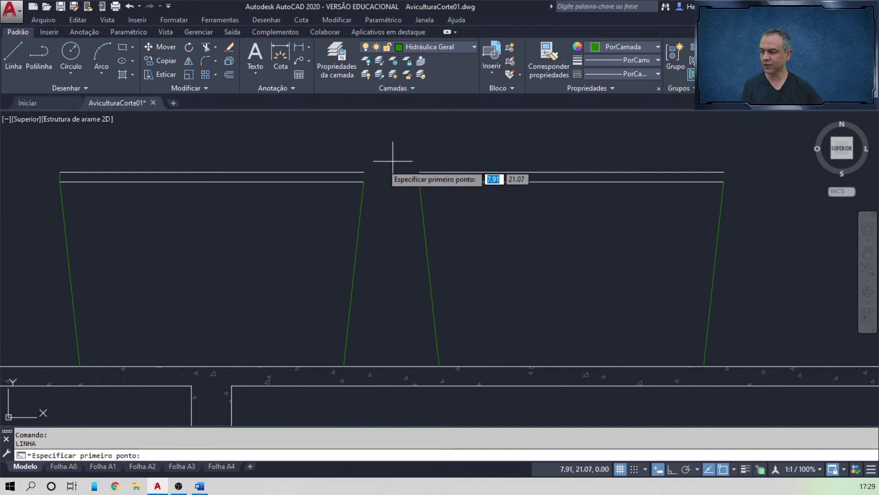
left_click(363, 172)
left_click(364, 182)
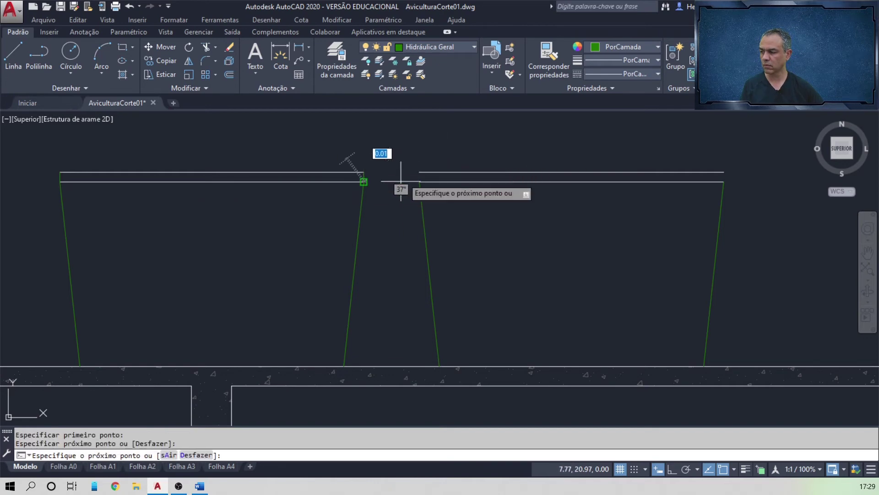
key("Return")
- Close both ends of the second tank's rim with short vertical lines between its two horizontal lines
key("Return")
left_click(419, 182)
left_click(419, 172)
key("Return")
key("Return")
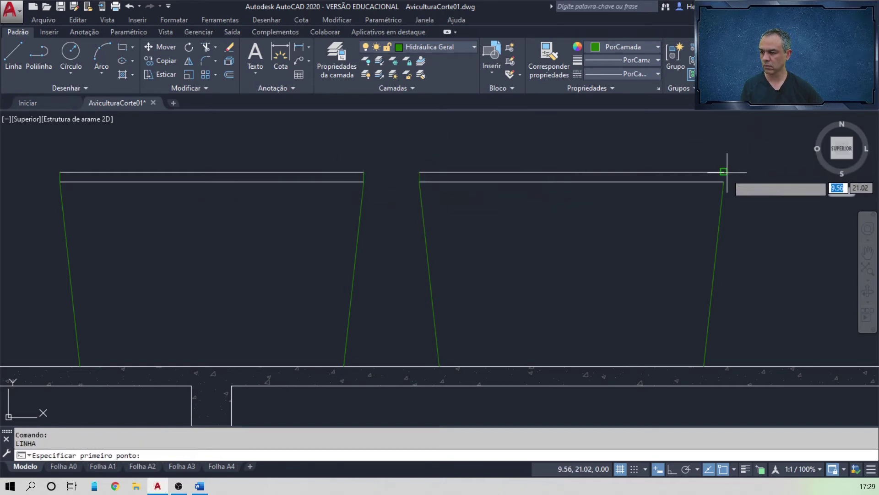
left_click(724, 172)
left_click(724, 182)
key("Return")
key("Return")
key("Escape")
- Move the four horizontal rim lines of both tanks to the Hidráulica Geral layer by matching a slanted tank side
left_click(422, 75)
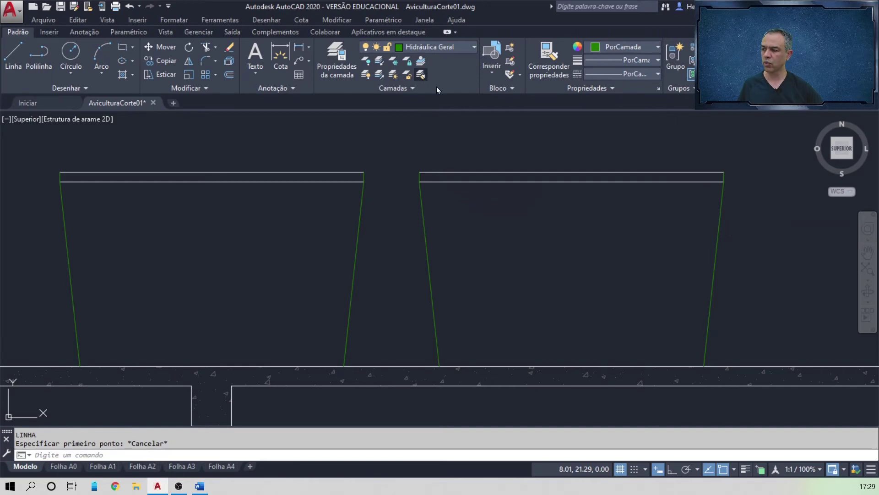
left_click(575, 165)
left_click(555, 206)
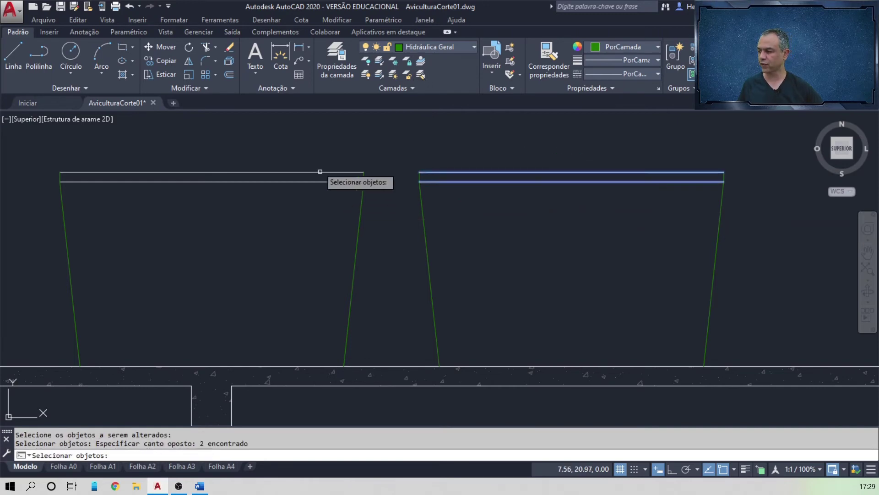
left_click(306, 147)
left_click(275, 213)
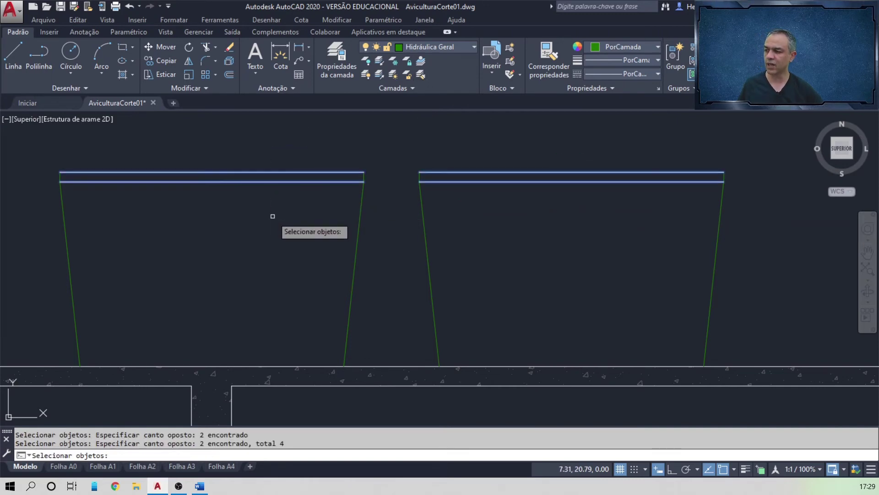
key("Return")
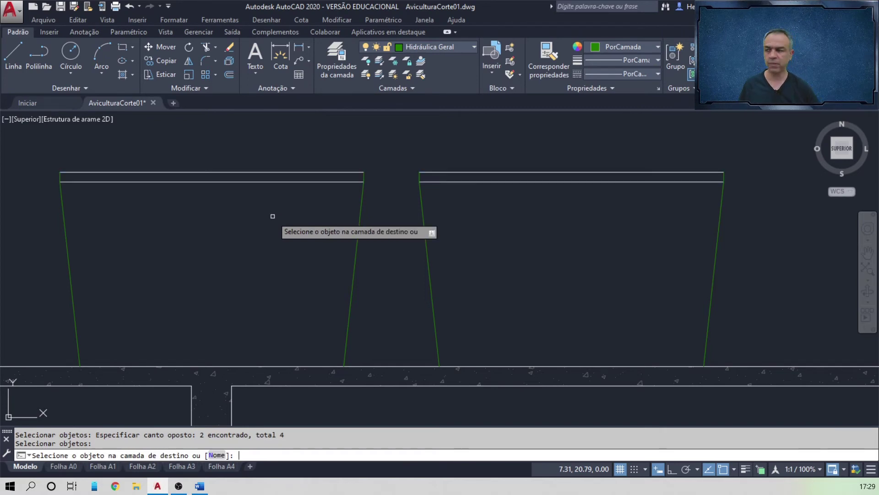
left_click(354, 282)
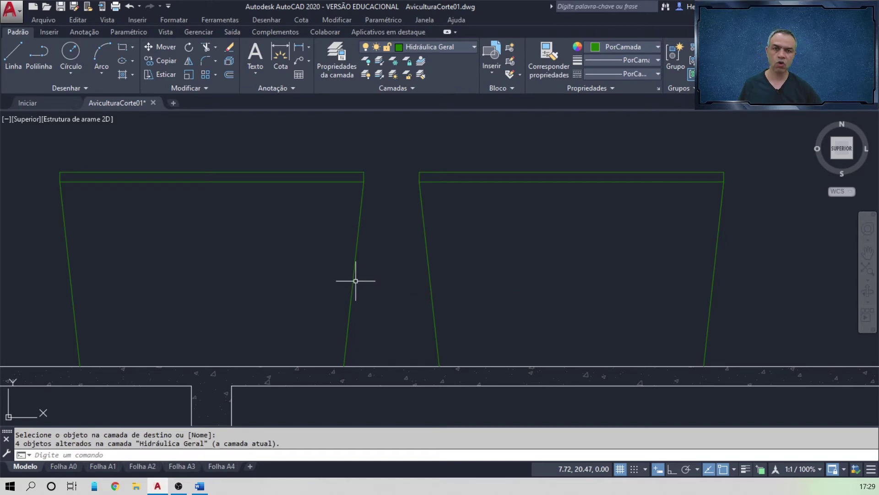
- Change the linetype of all lines of both water tanks to TRACEJADAX2
left_click(753, 149)
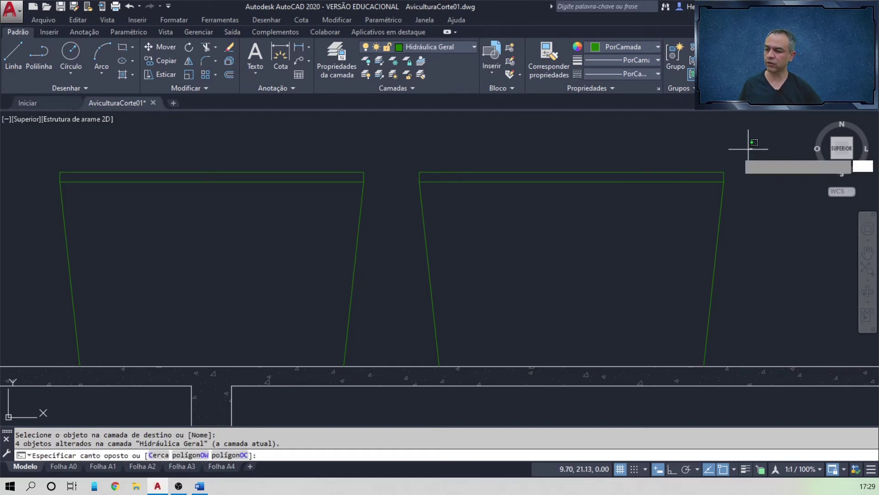
left_click(20, 301)
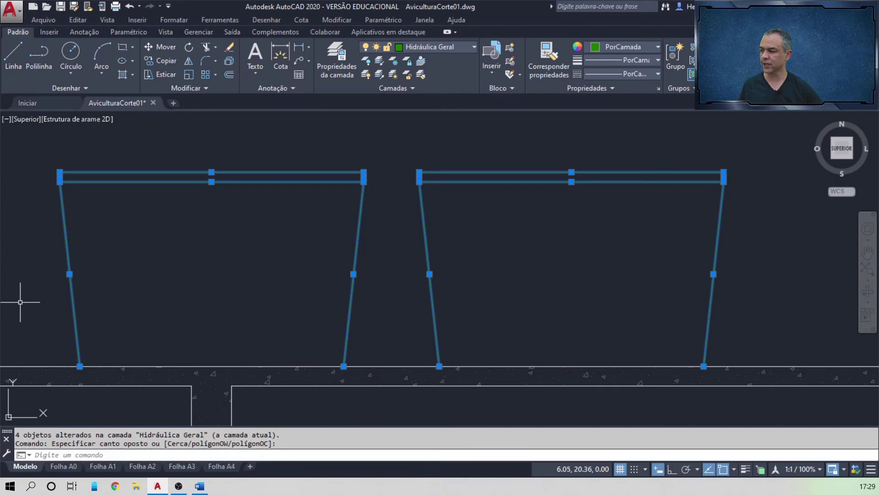
left_click(657, 74)
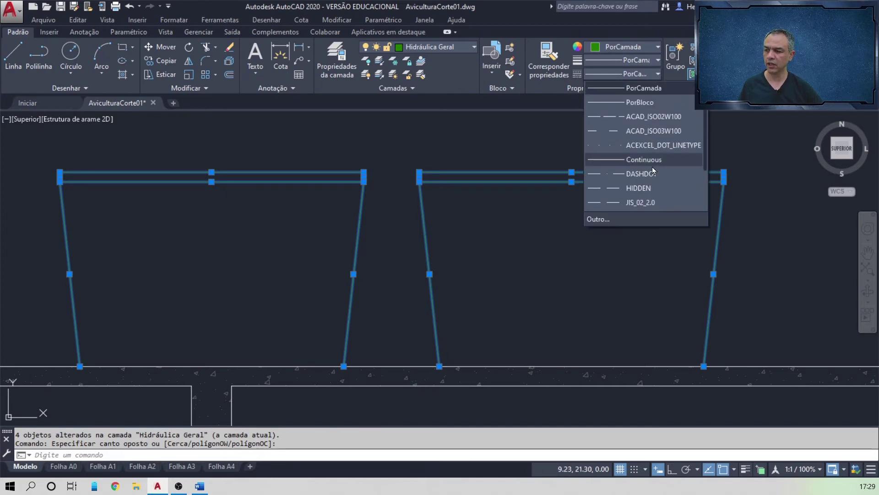
scroll(652, 167, "down", 2)
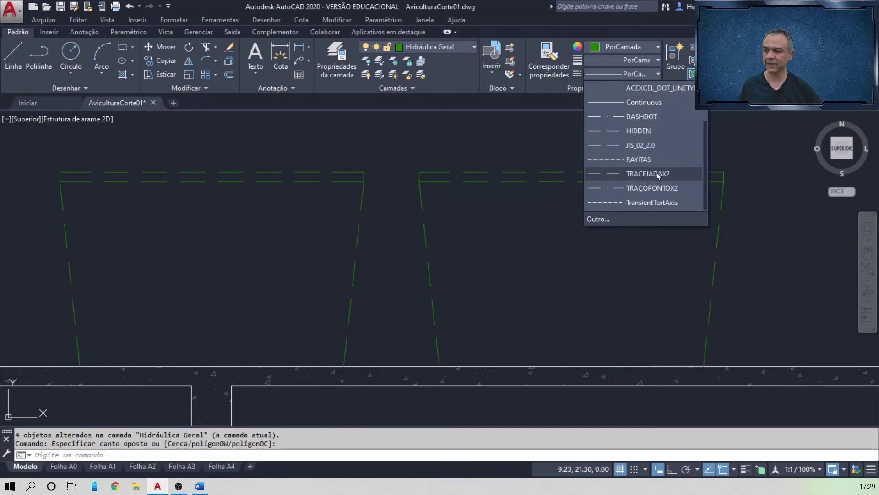
left_click(658, 175)
key("Escape")
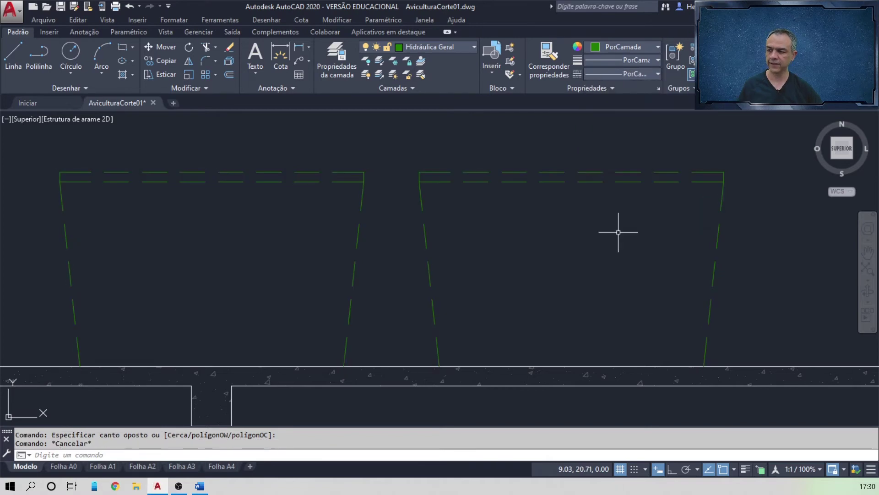
- On the Alvenaria em corte layer, draw a vertical line from the roof slab's outer left corner perpendicular to the dashed red roof line
scroll(618, 232, "down", 5)
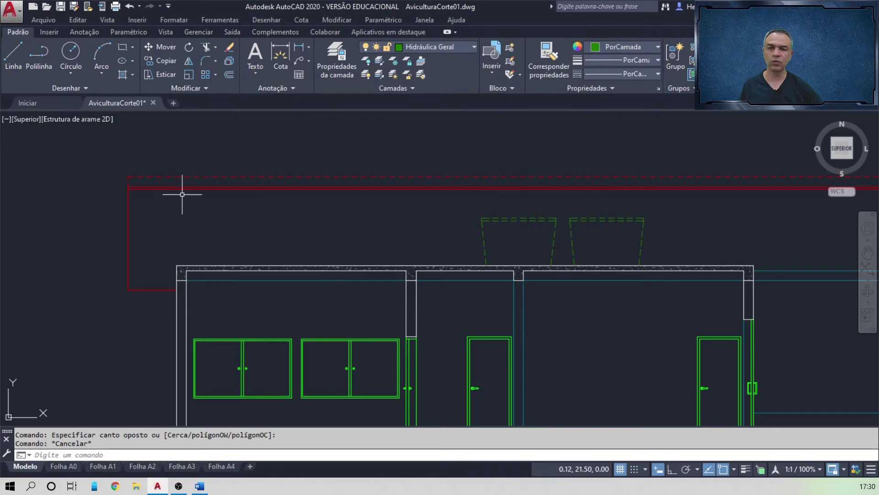
left_click(460, 49)
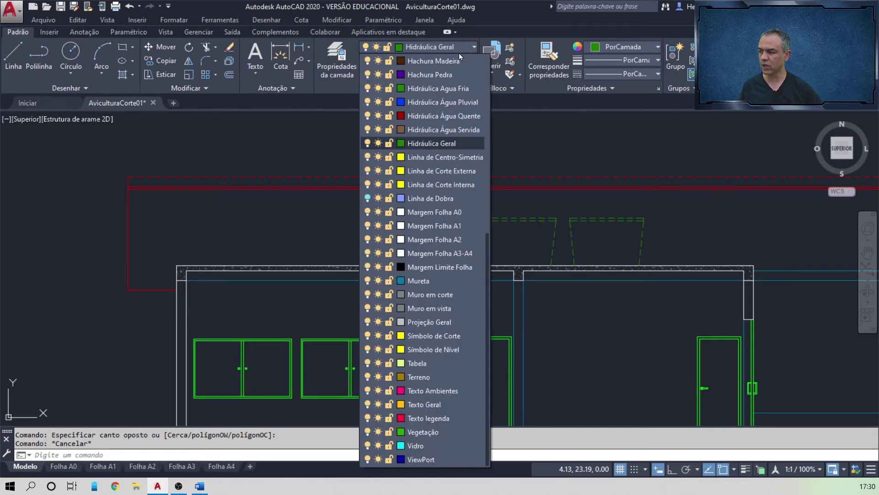
scroll(455, 65, "up", 3)
left_click(449, 75)
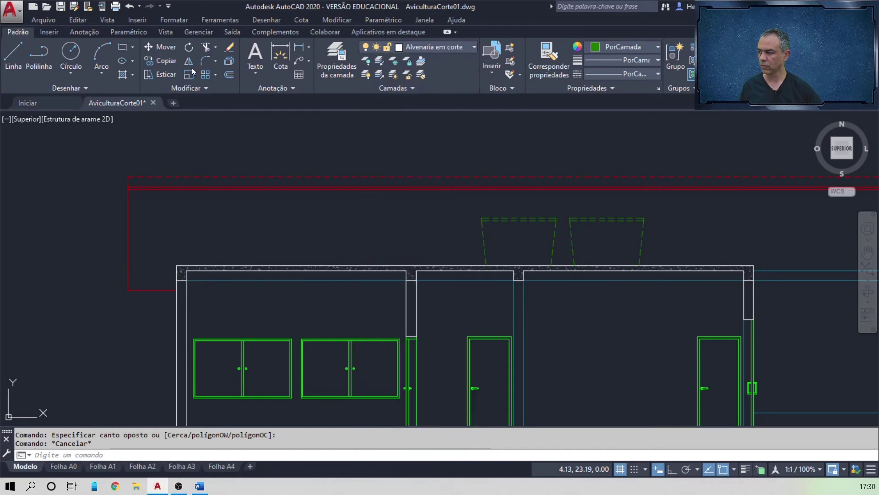
left_click(13, 54)
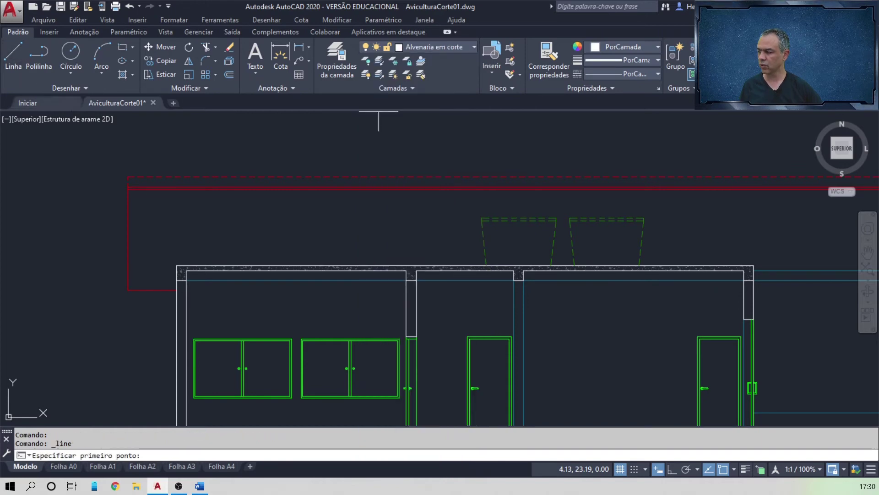
left_click(176, 265)
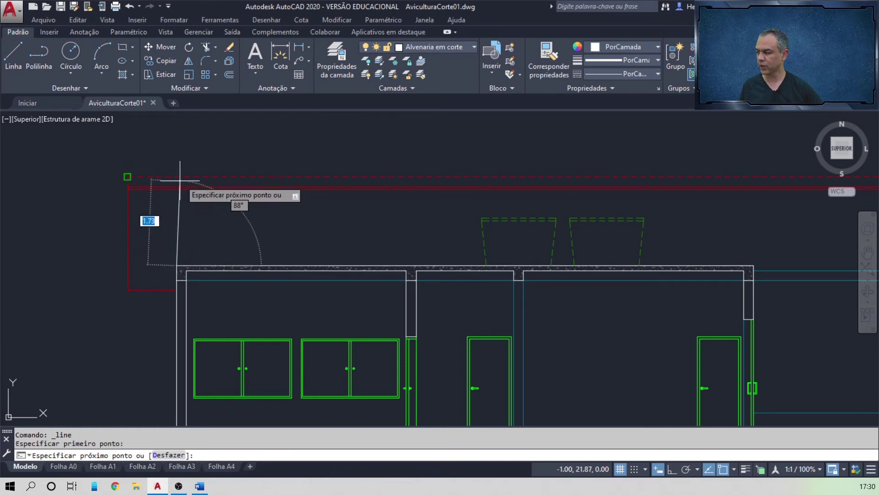
right_click(180, 157, "shift")
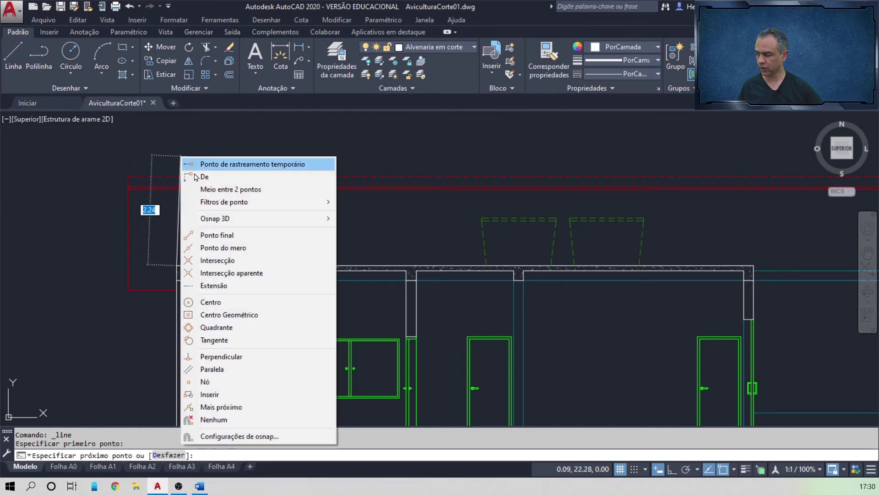
left_click(215, 356)
left_click(170, 182)
key("Return")
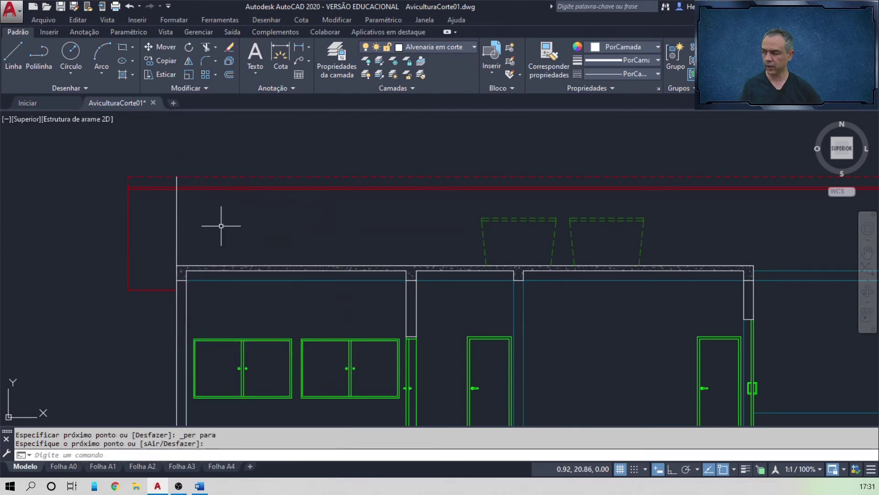
- Draw the left end wall's inner face as a vertical line from the roof slab's top edge perpendicular to the dashed red roof line
key("Return")
scroll(204, 245, "up", 8)
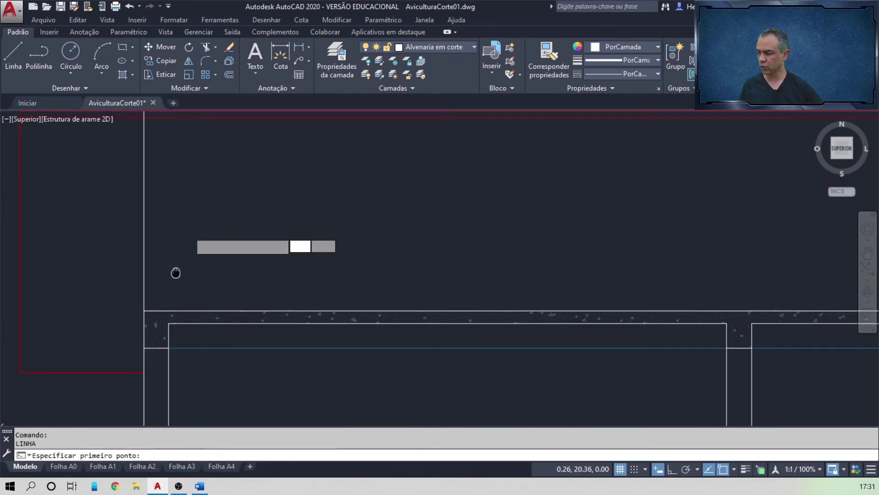
scroll(147, 383, "down", 2)
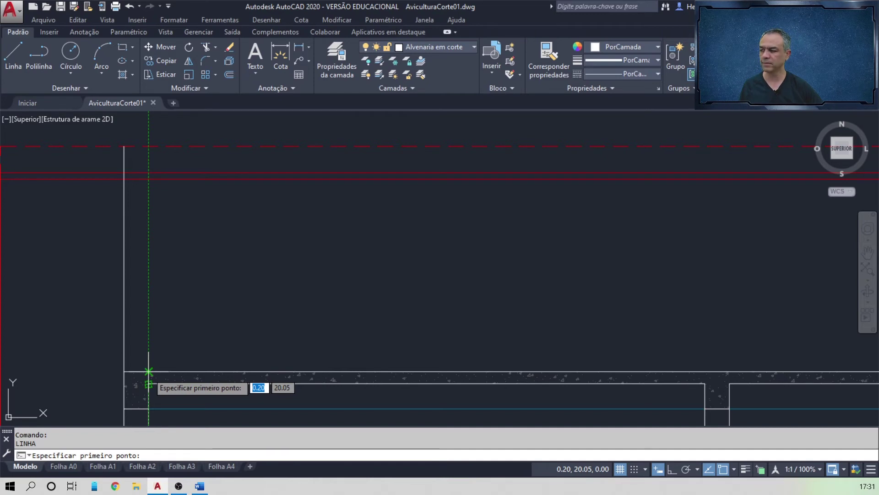
left_click(148, 371)
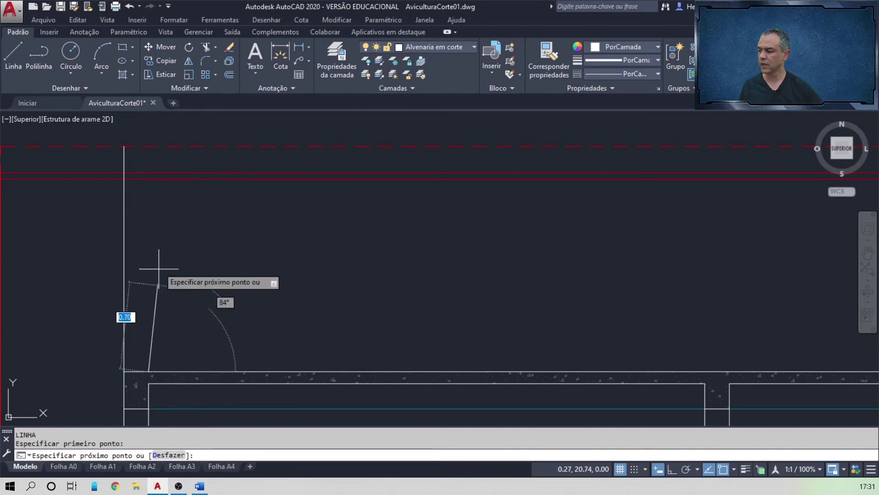
right_click(156, 133, "shift")
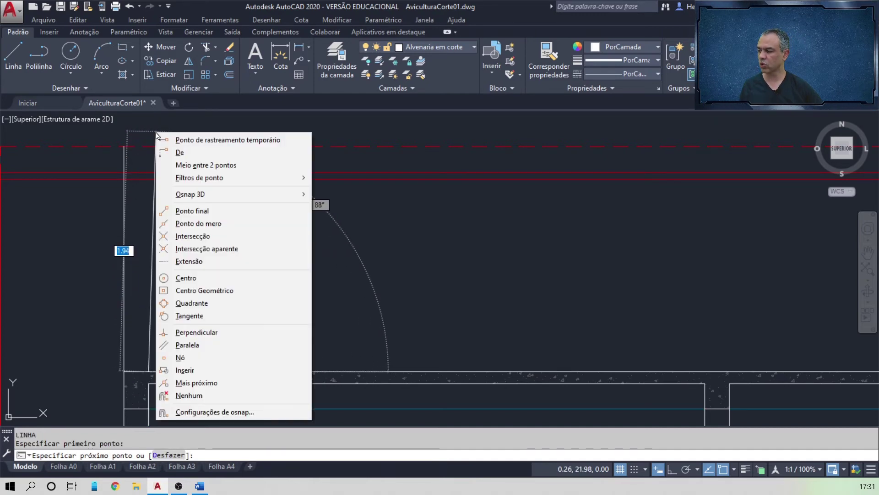
left_click(206, 332)
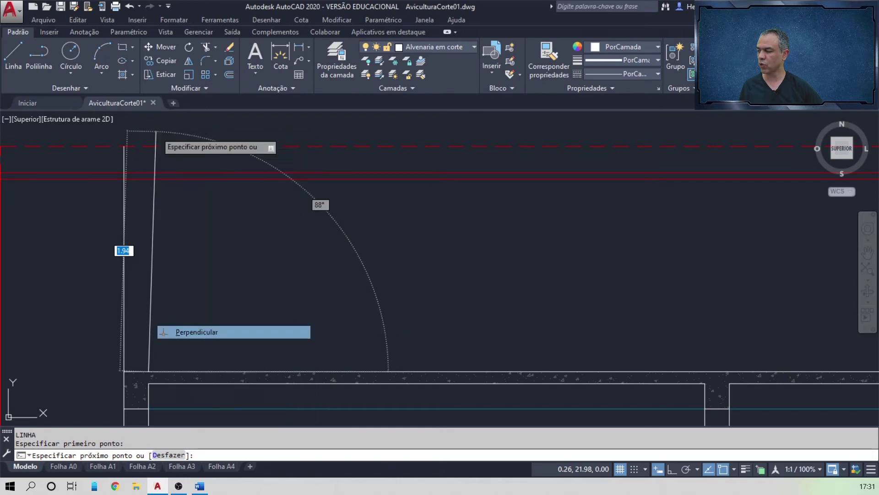
left_click(149, 146)
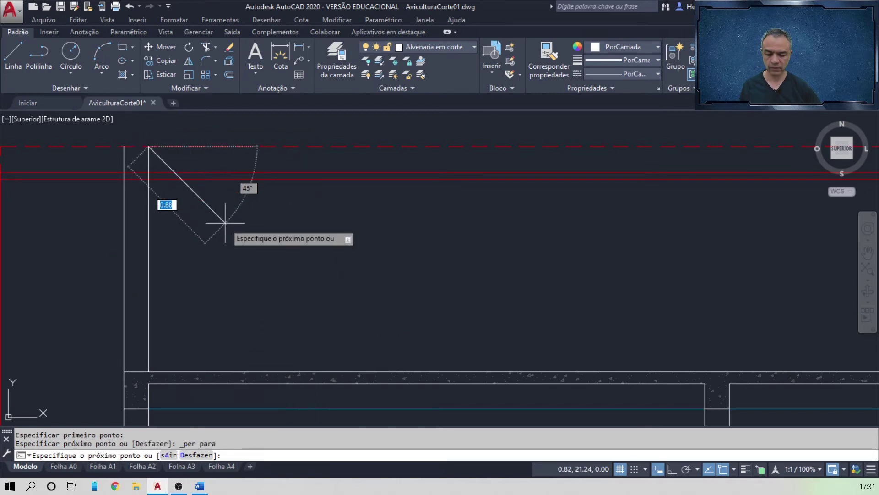
key("Return")
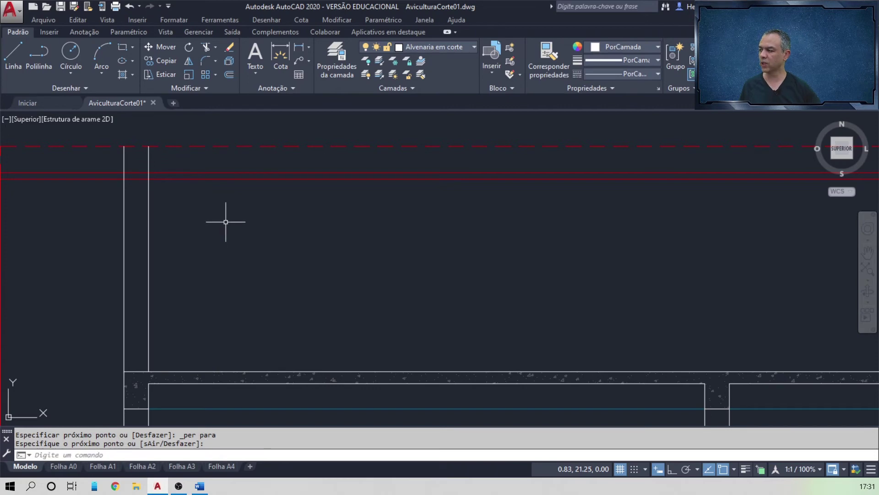
- Trim the two solid red roof lines between the left end wall's two vertical lines
left_click(206, 47)
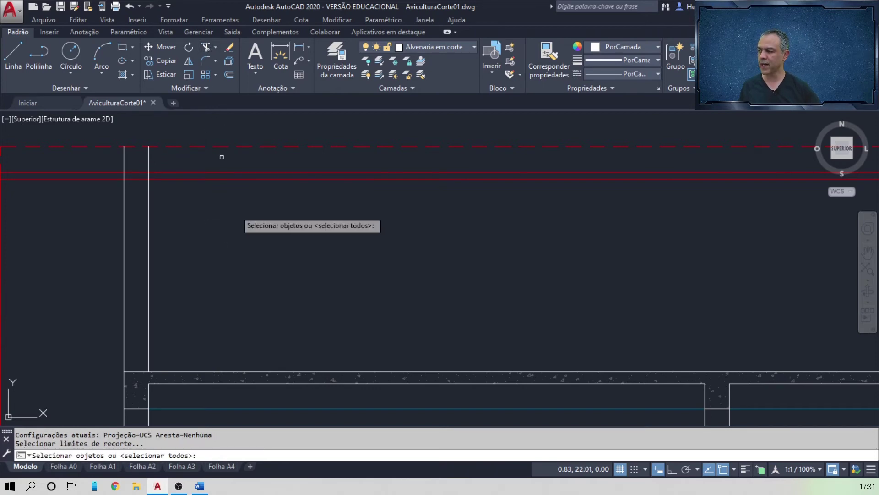
key("Return")
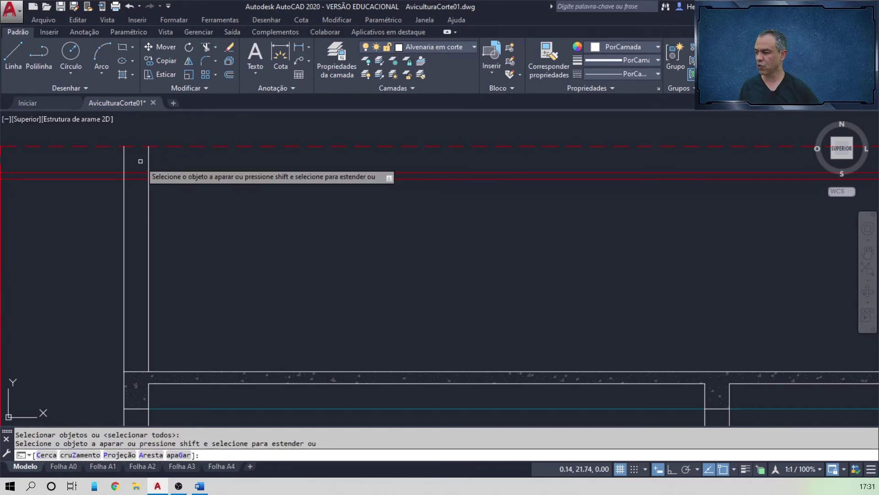
left_click(140, 159)
left_click(133, 203)
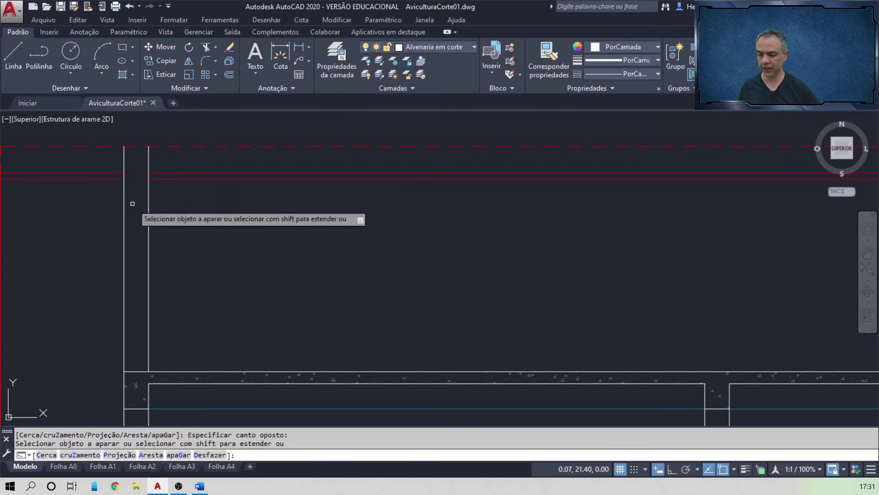
key("Return")
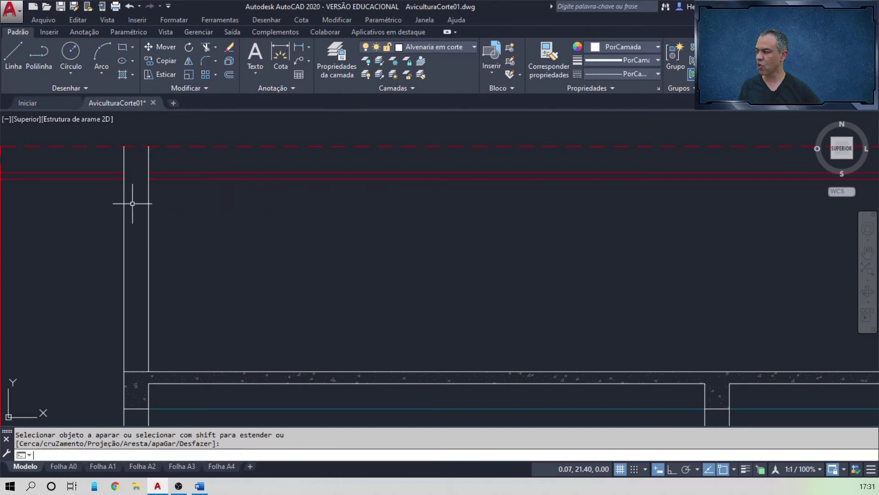
- Draw a horizontal line across the left end wall joining the cut ends of the upper solid red roof line
left_click(14, 59)
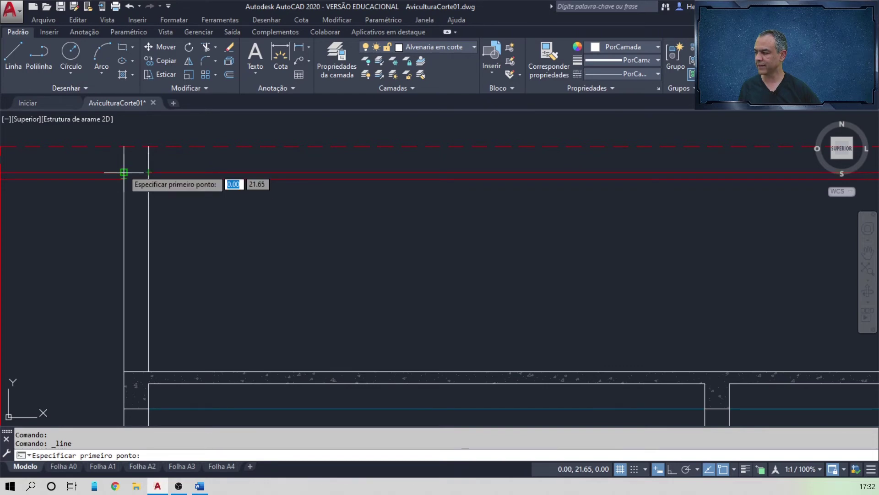
left_click(123, 172)
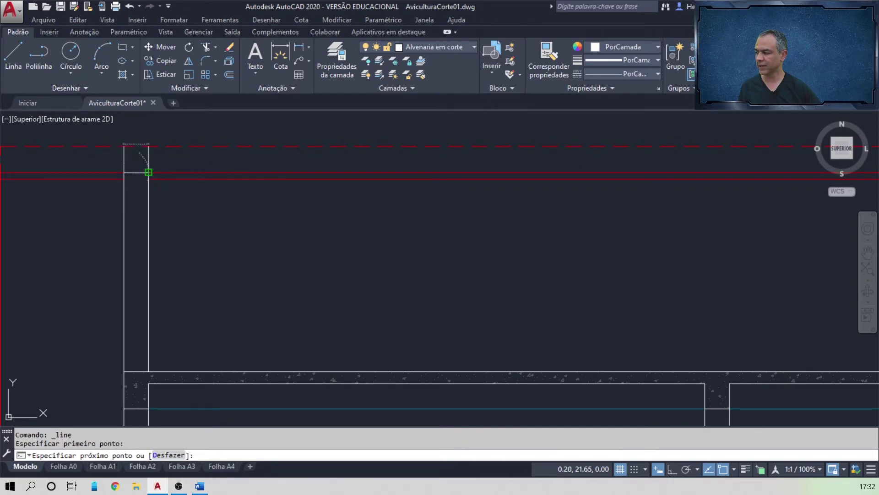
left_click(148, 172)
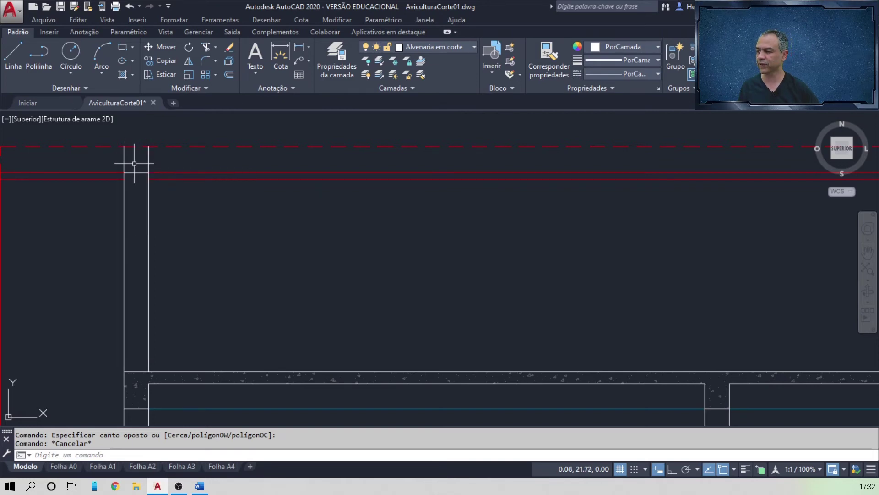
- Break both vertical lines of the left end wall at the endpoints of its horizontal closing line
left_click(201, 90)
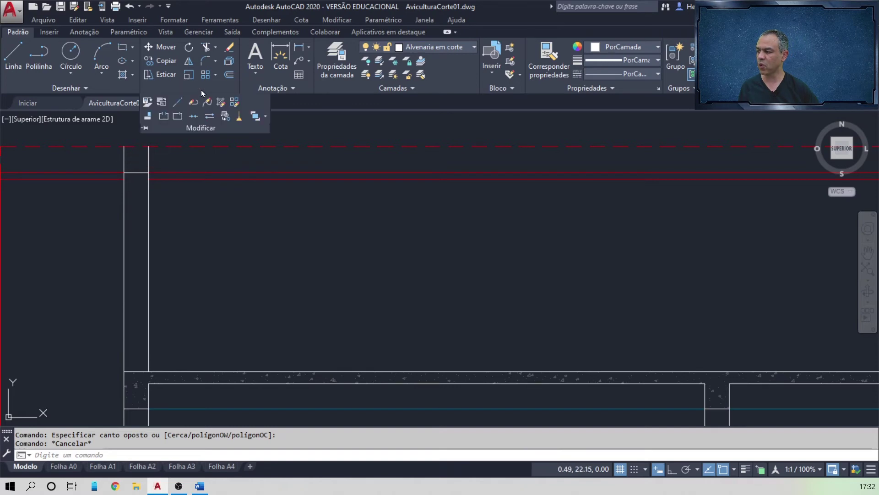
left_click(178, 116)
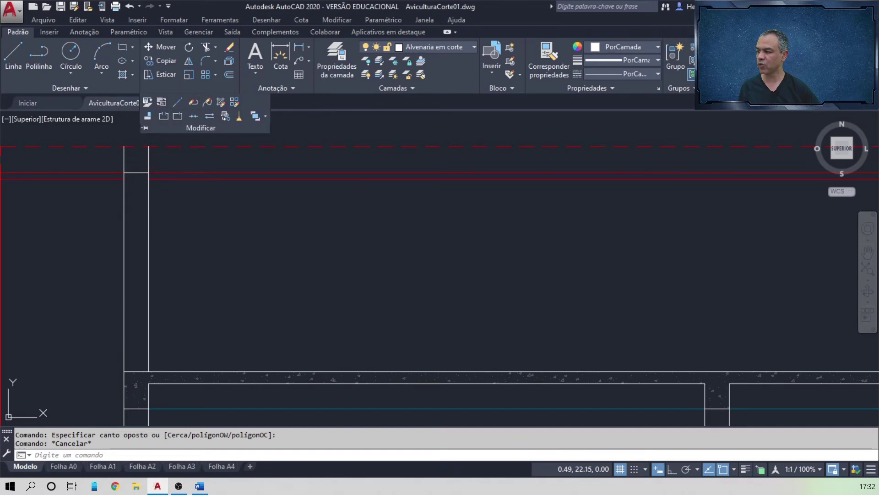
left_click(150, 215)
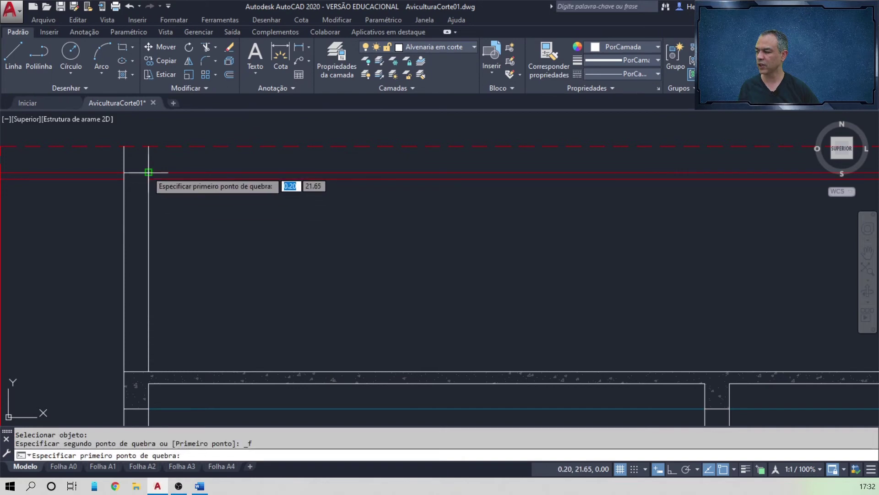
left_click(148, 170)
left_click(204, 88)
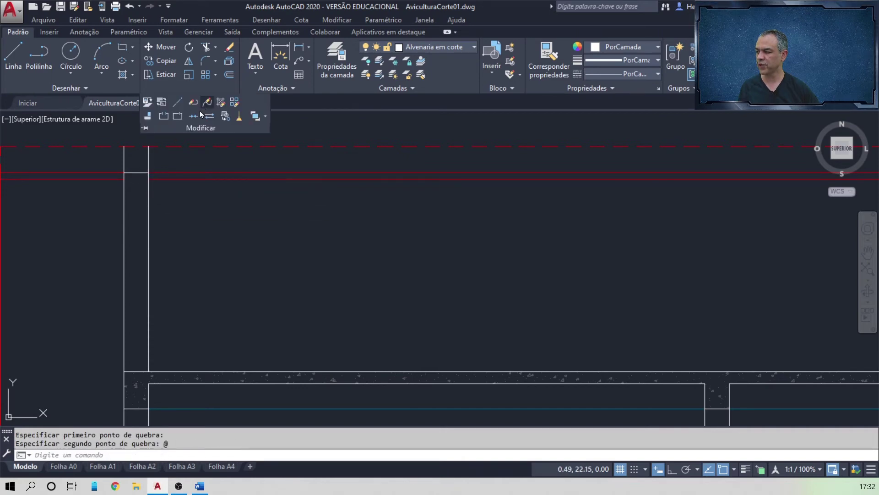
left_click(179, 116)
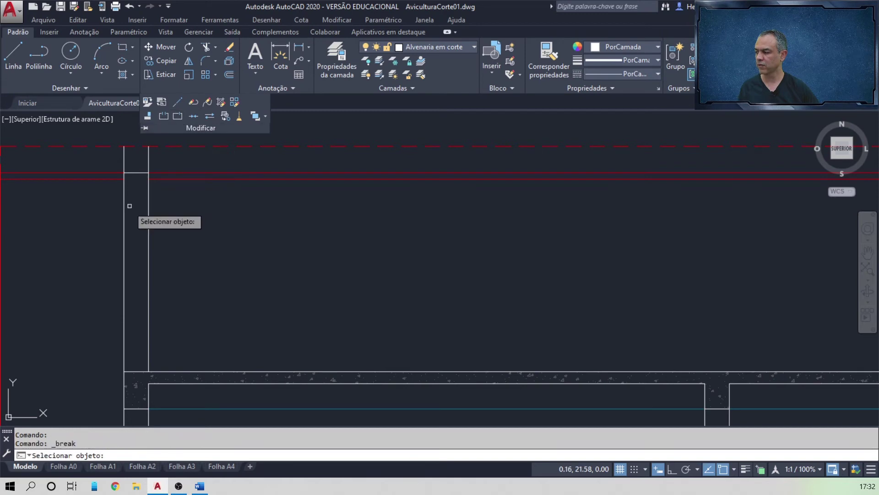
left_click(123, 224)
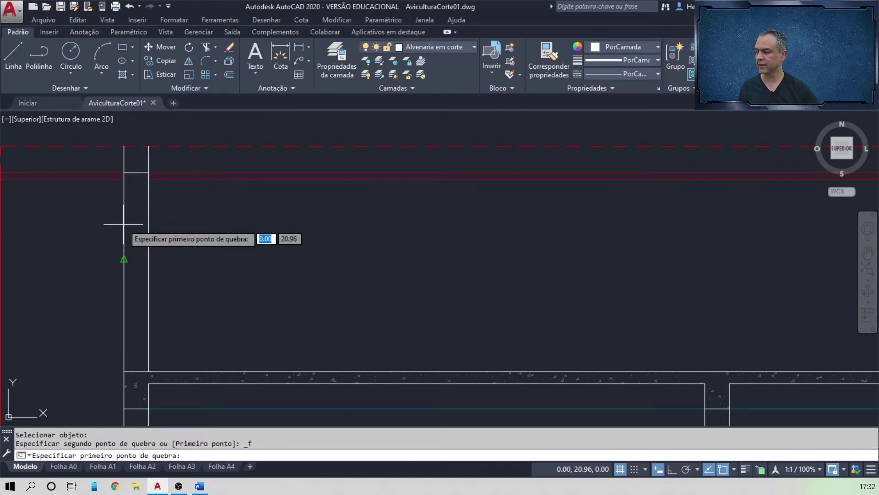
left_click(125, 169)
- Move the two short wall segments above the closing line to the Alvenaria em projeção layer
left_click(179, 159)
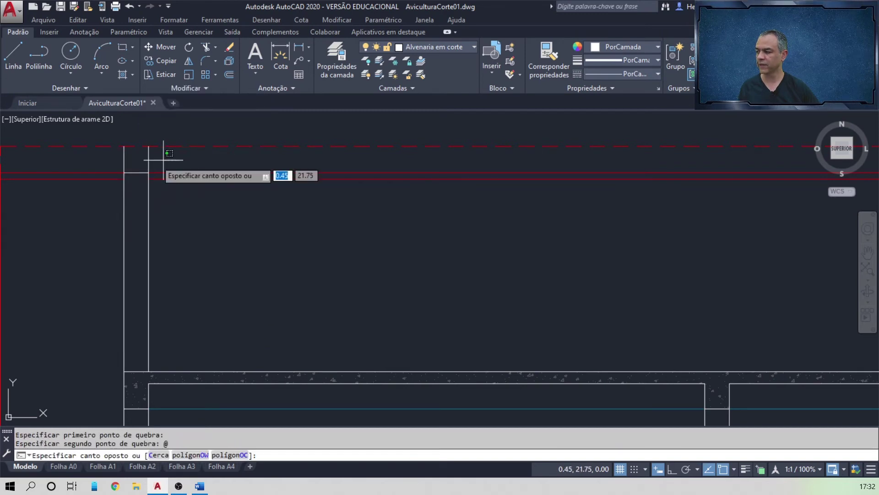
left_click(118, 161)
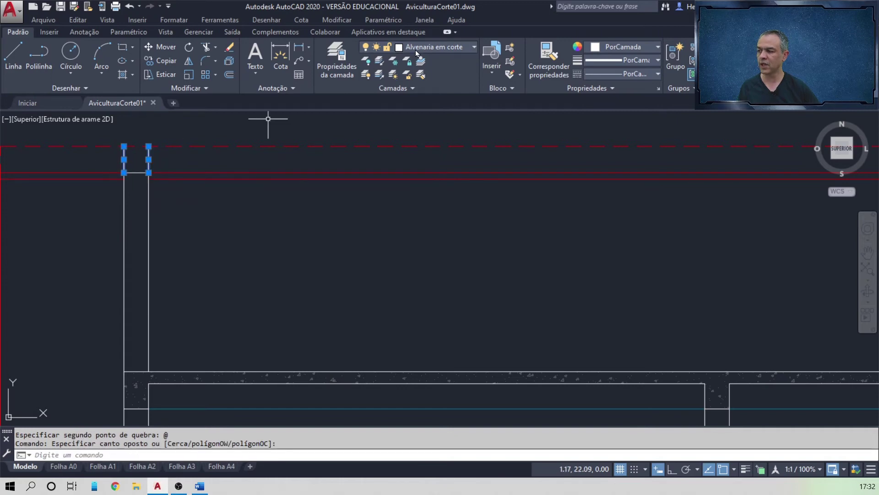
left_click(435, 47)
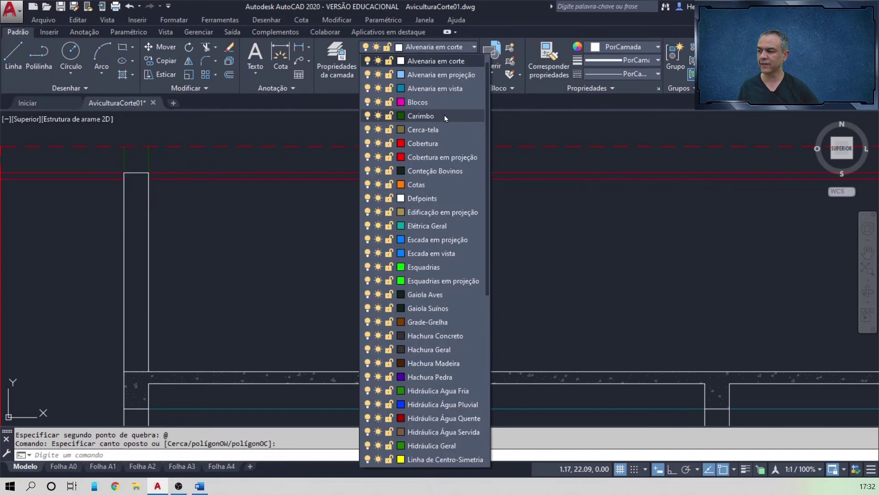
left_click(440, 75)
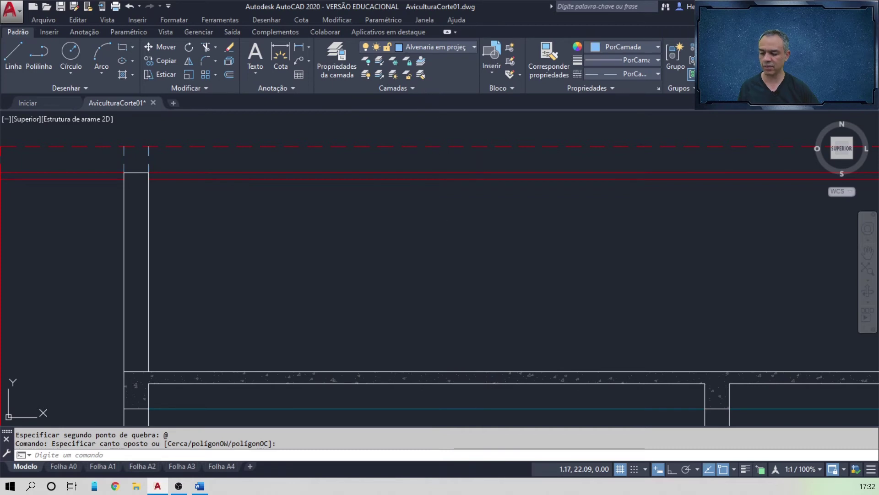
key("Escape")
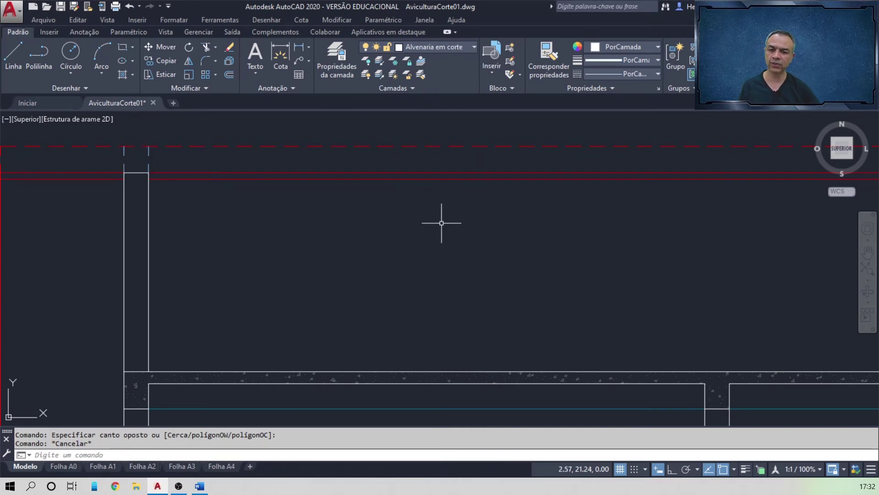
- Draw a vertical line from the right end beam's outer top corner perpendicular to the dashed red roof line
scroll(441, 223, "down", 5)
scroll(510, 220, "up", 6)
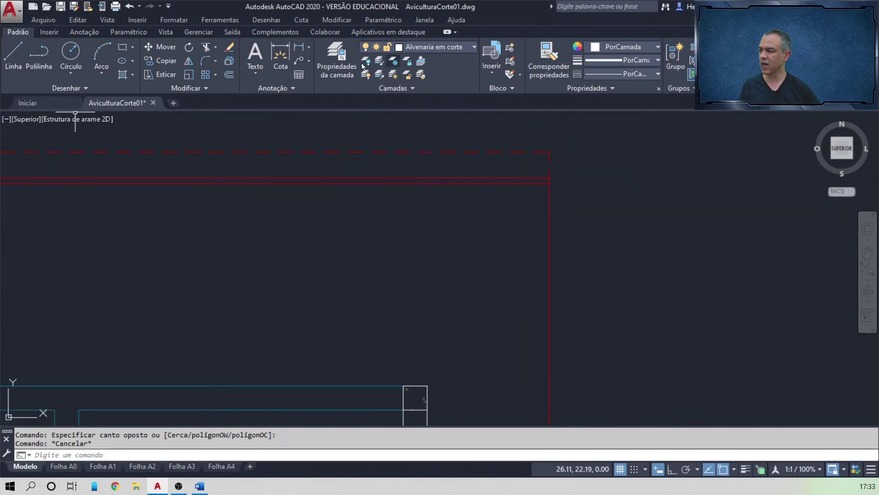
left_click(13, 57)
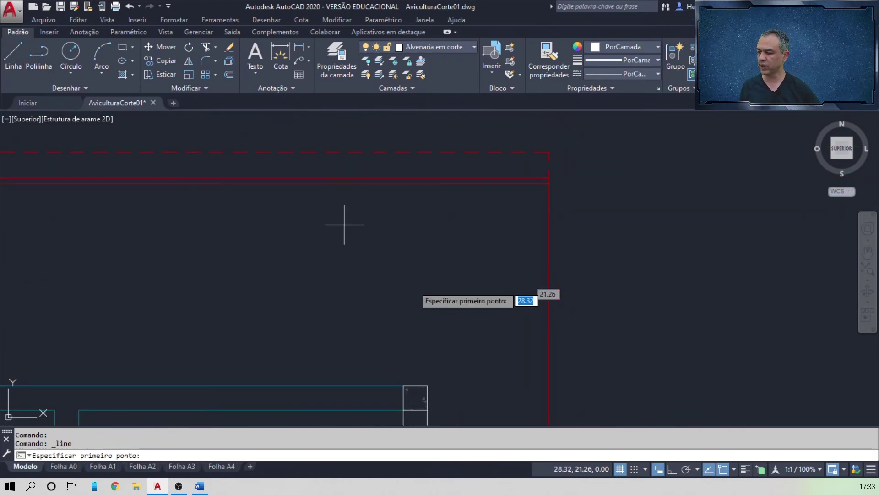
left_click(427, 386)
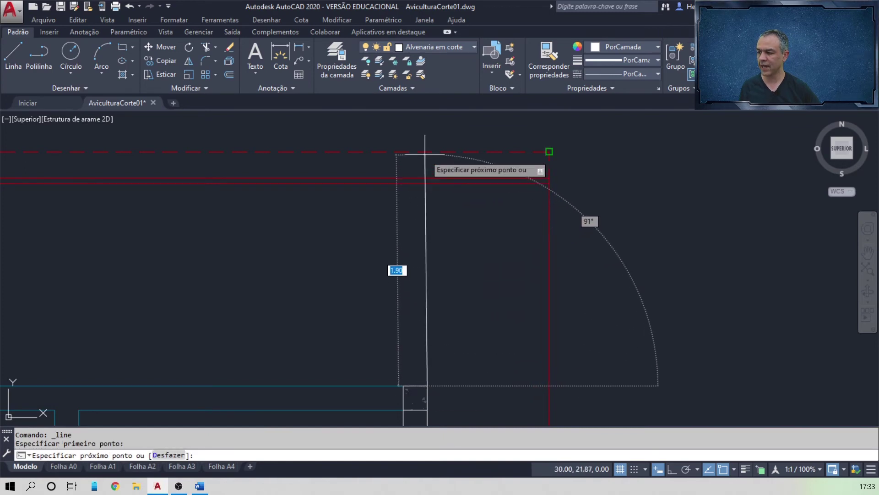
right_click(429, 136, "shift")
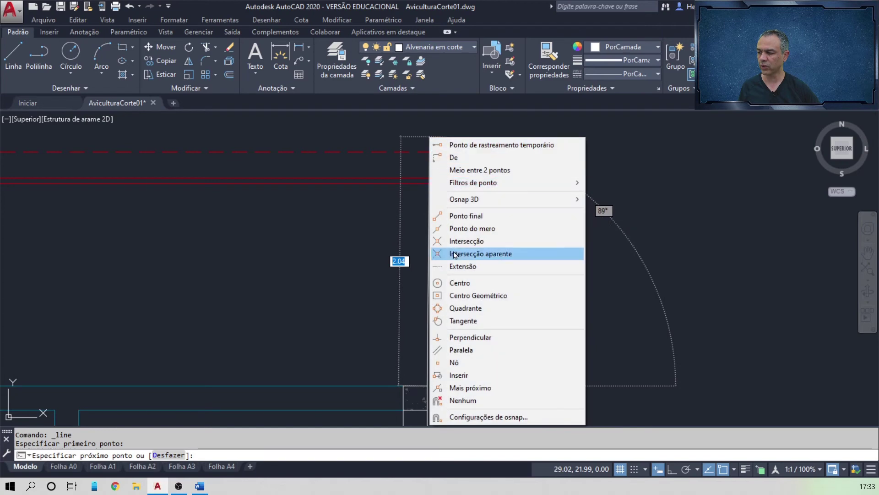
left_click(457, 337)
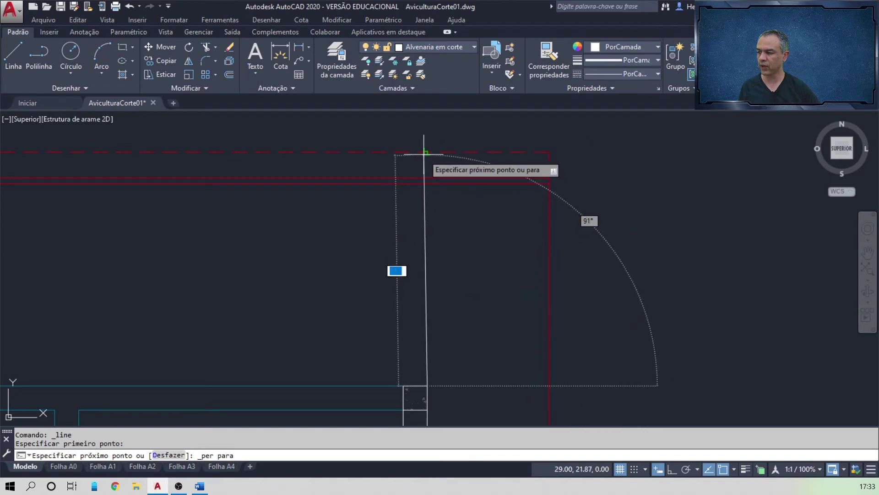
left_click(425, 152)
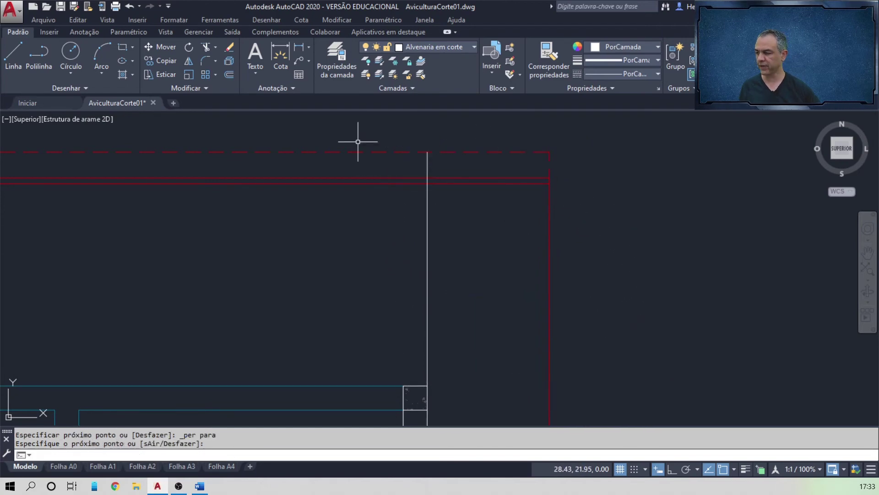
key("Return")
- Draw a vertical line from the right end beam's inner top corner perpendicular to the dashed red roof line
key("Return")
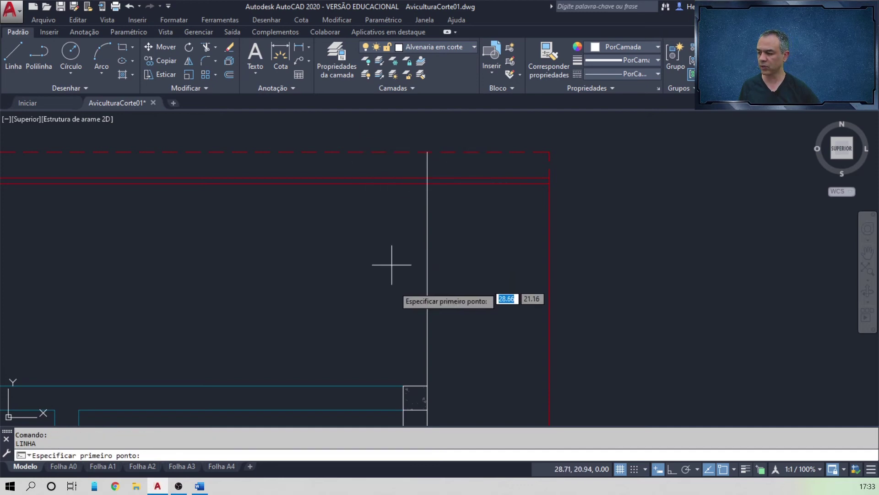
left_click(402, 386)
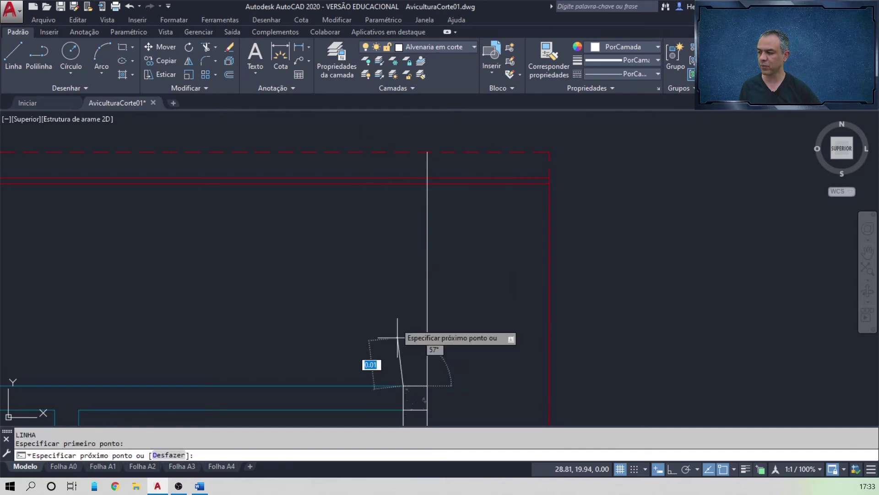
right_click(401, 168, "shift")
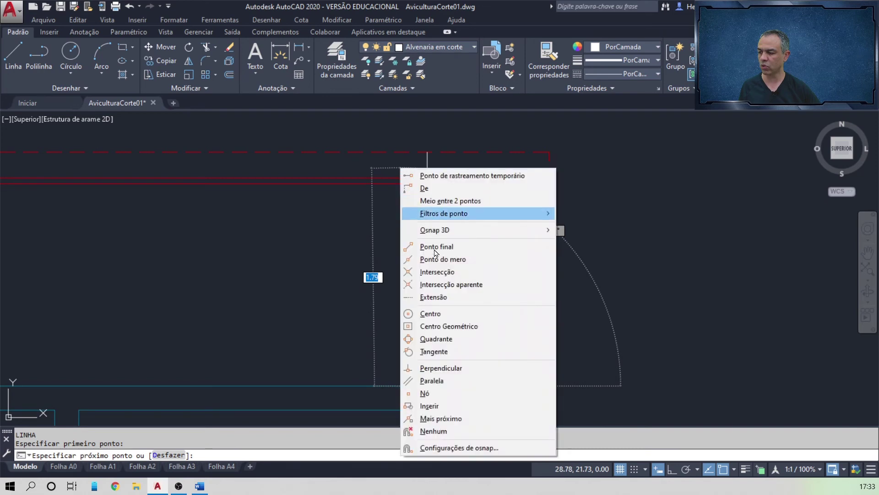
left_click(443, 367)
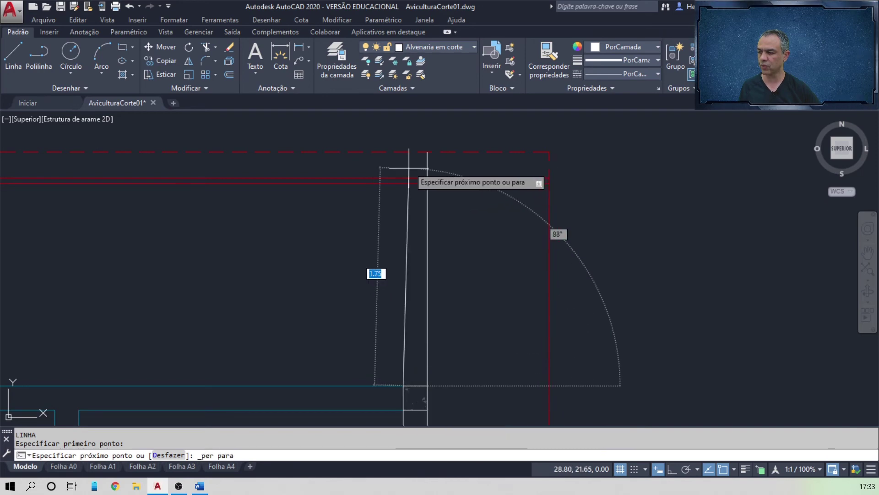
left_click(402, 152)
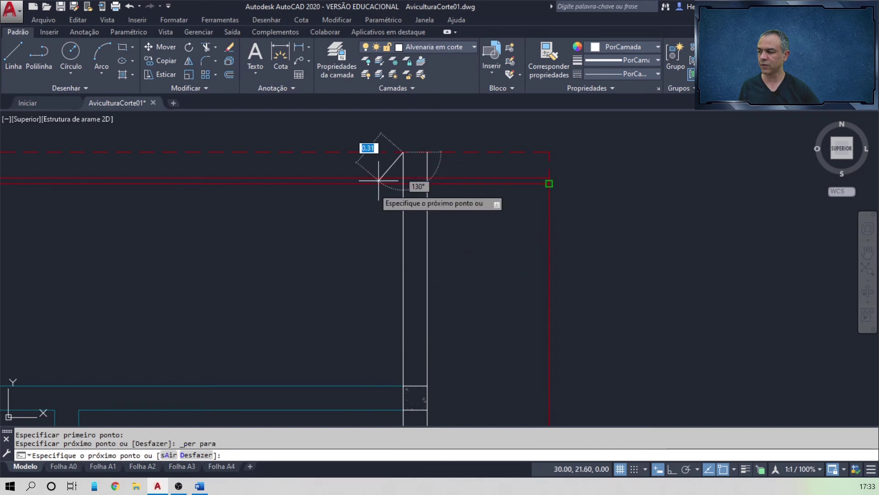
key("Return")
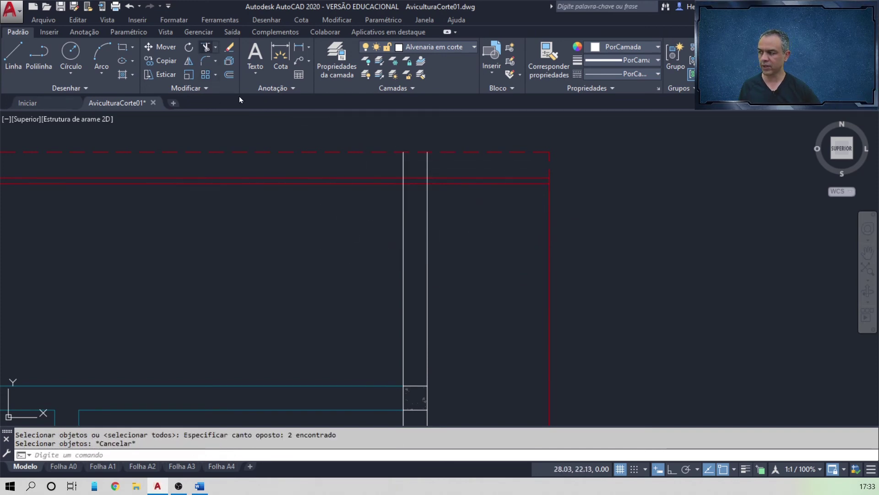
- Trim the two solid red roof lines between the vertical lines of the right end wall
left_click(206, 47)
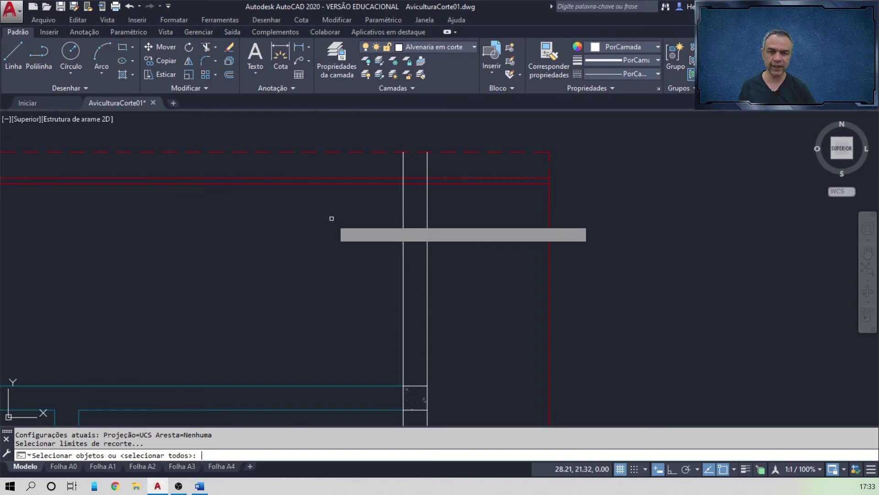
key("Return")
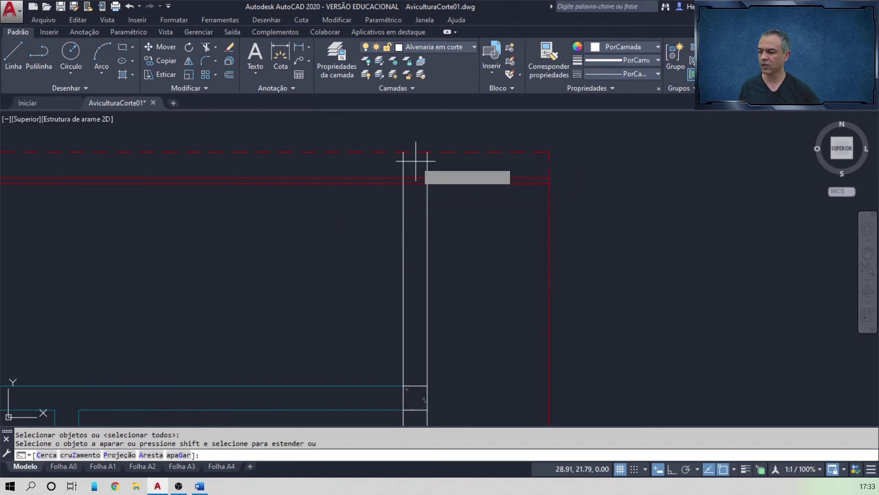
left_click_drag(412, 157, 416, 207)
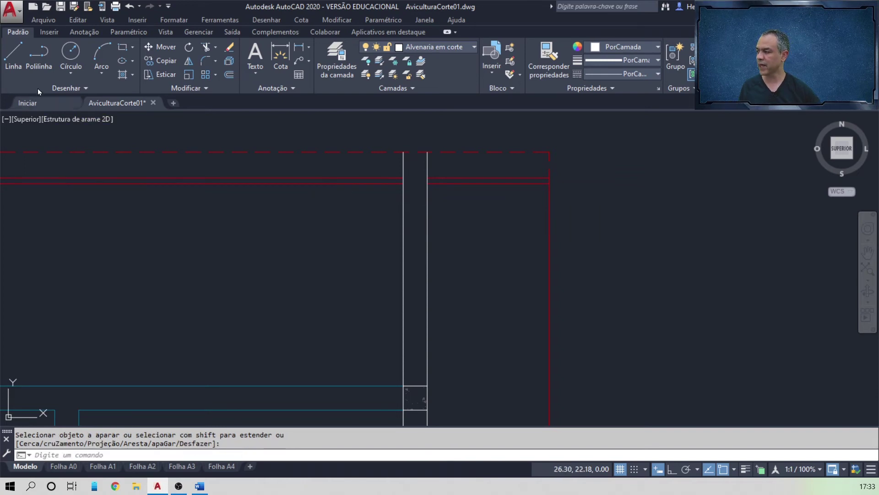
- Draw a horizontal line across the right end wall joining the cut ends of the upper solid red roof line
left_click(13, 57)
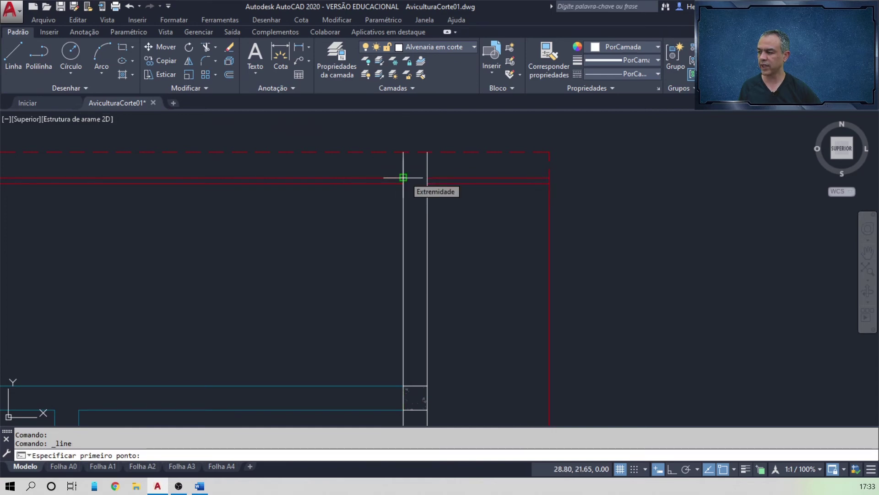
scroll(403, 177, "up", 4)
left_click(396, 180)
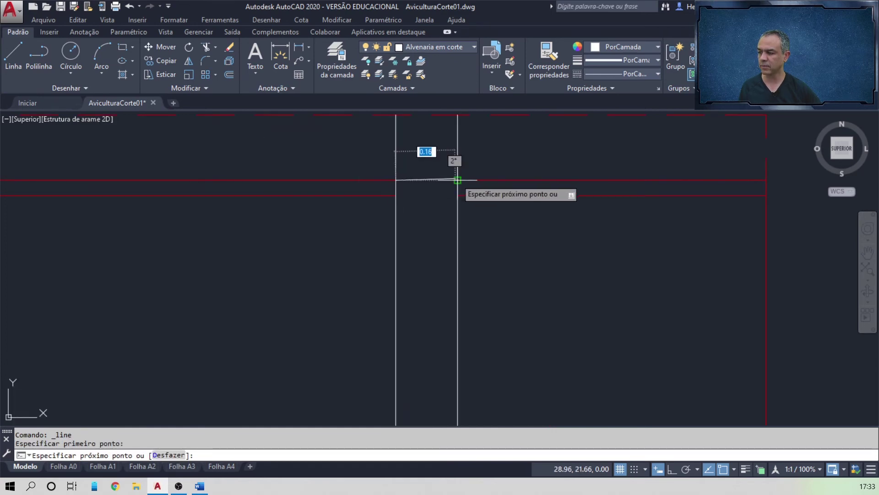
left_click(457, 180)
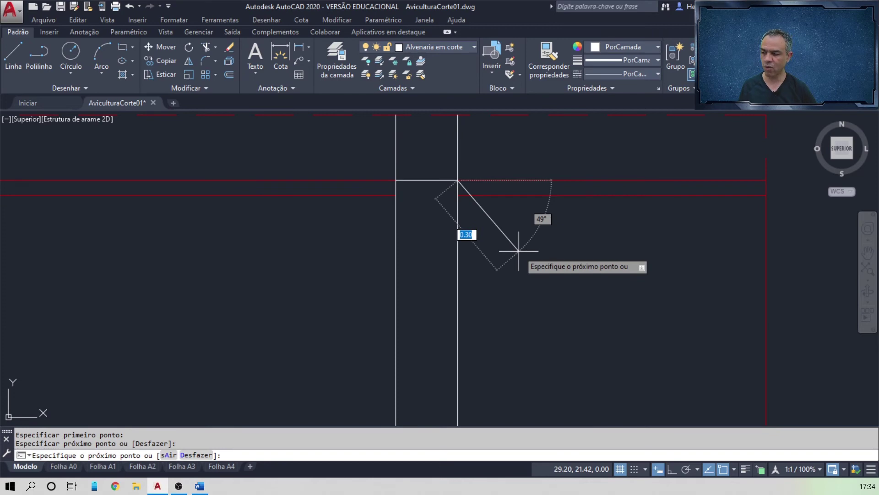
key("Return")
middle_click_drag(499, 151, 475, 201)
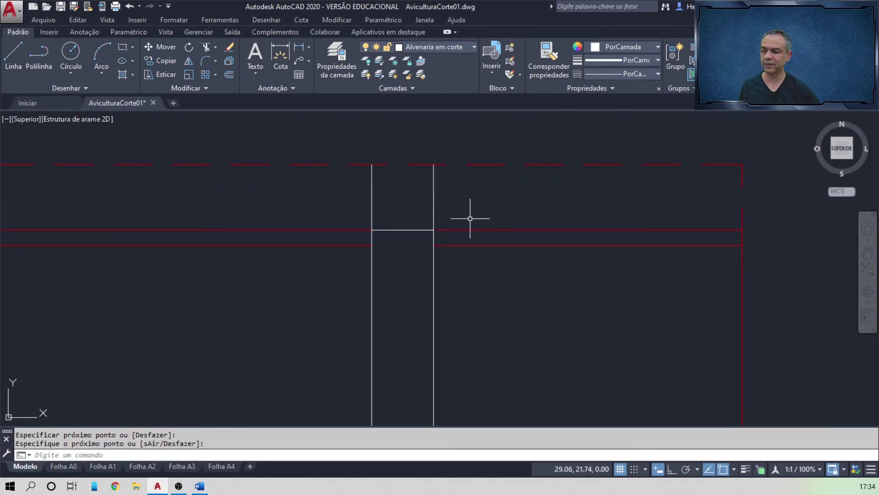
- Break both vertical lines of the right end wall at the endpoints of its horizontal closing line
mouse_move(478, 229)
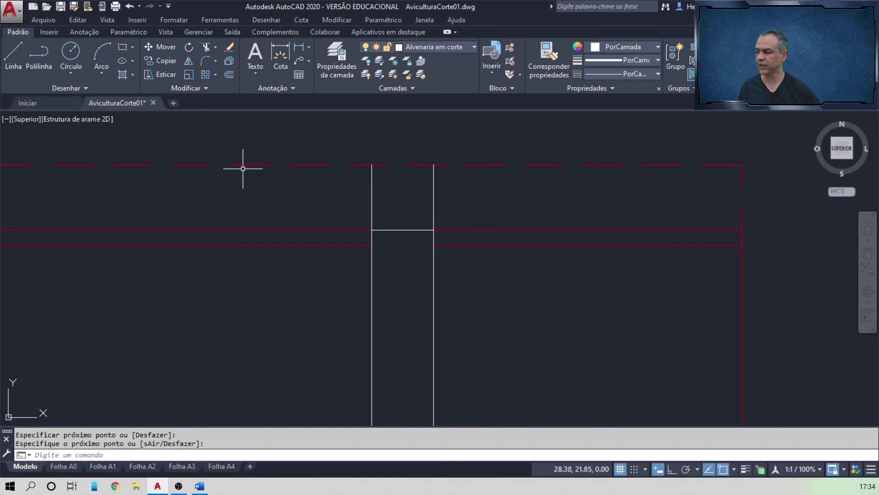
left_click(209, 87)
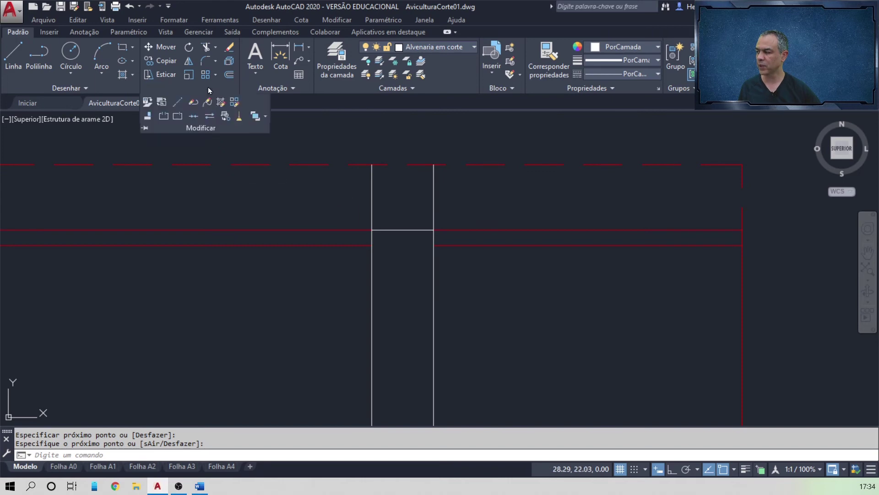
left_click(178, 117)
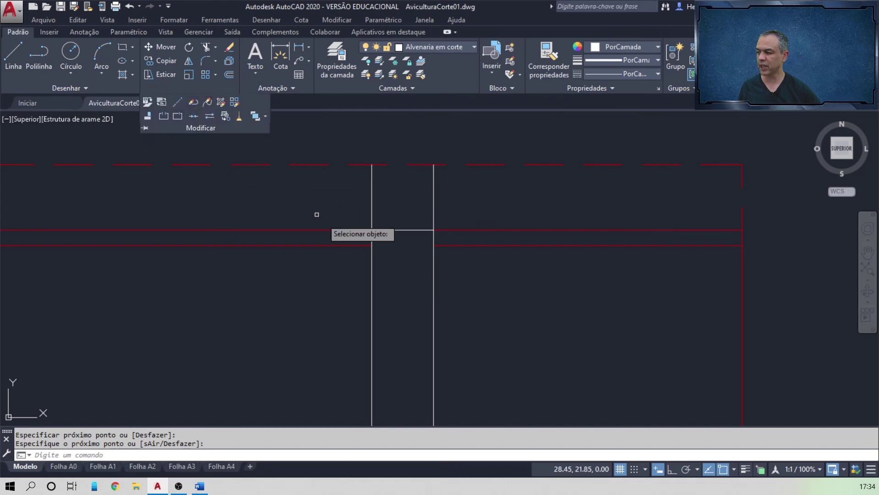
left_click(372, 303)
left_click(369, 229)
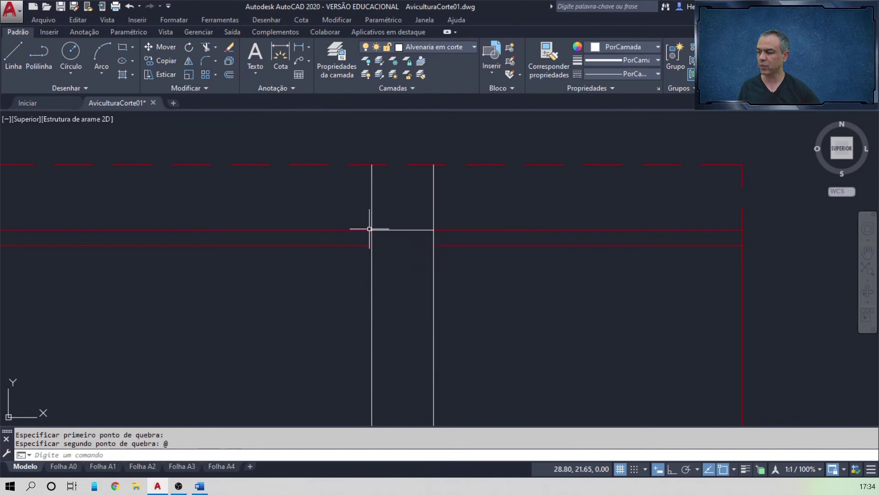
left_click(210, 87)
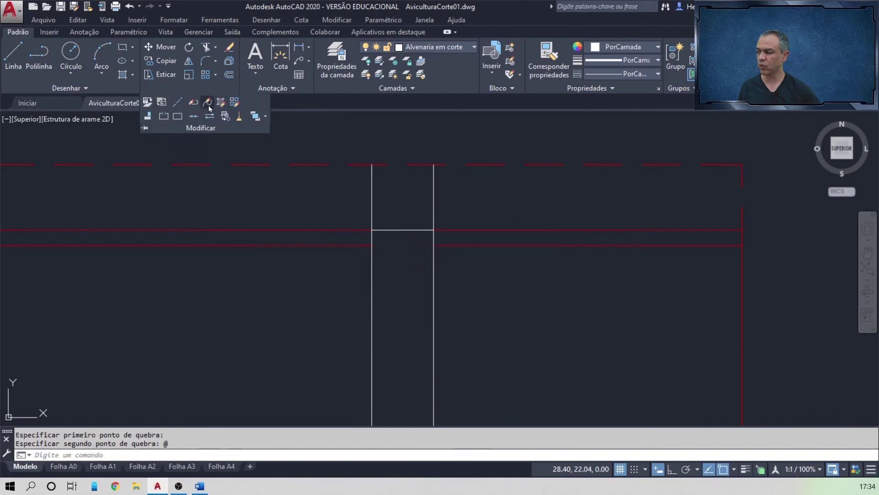
left_click(179, 117)
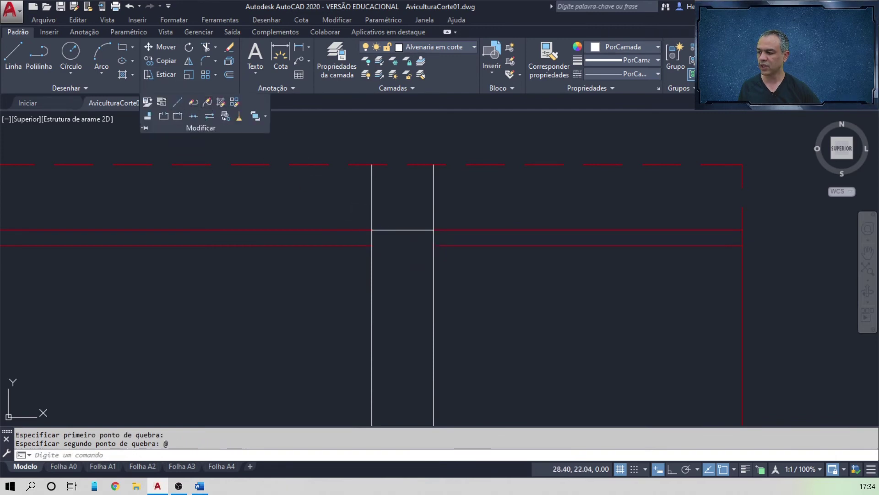
left_click(435, 313)
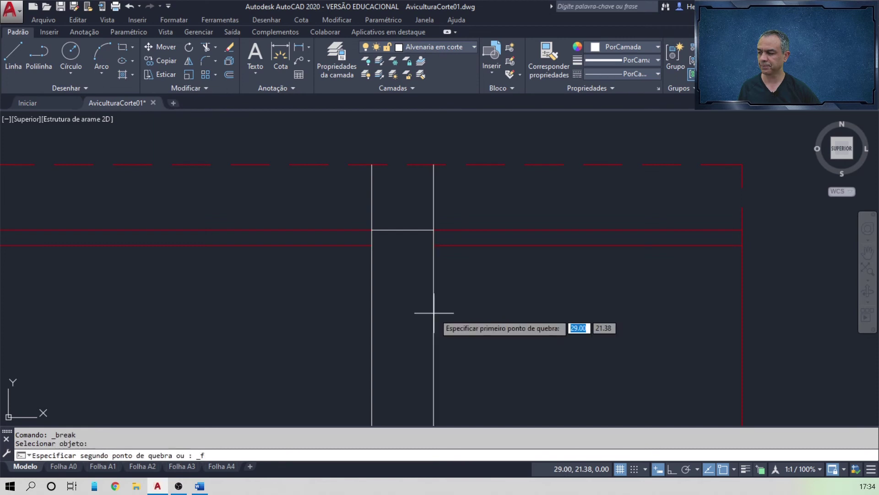
left_click(434, 230)
- Move the two short segments above the right end wall's closing line to the Alvenaria em projeção layer
left_click(467, 195)
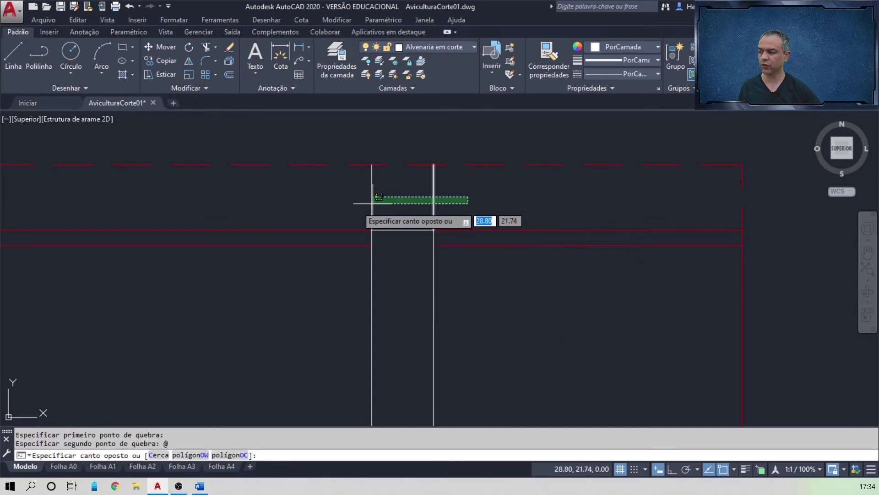
left_click(338, 207)
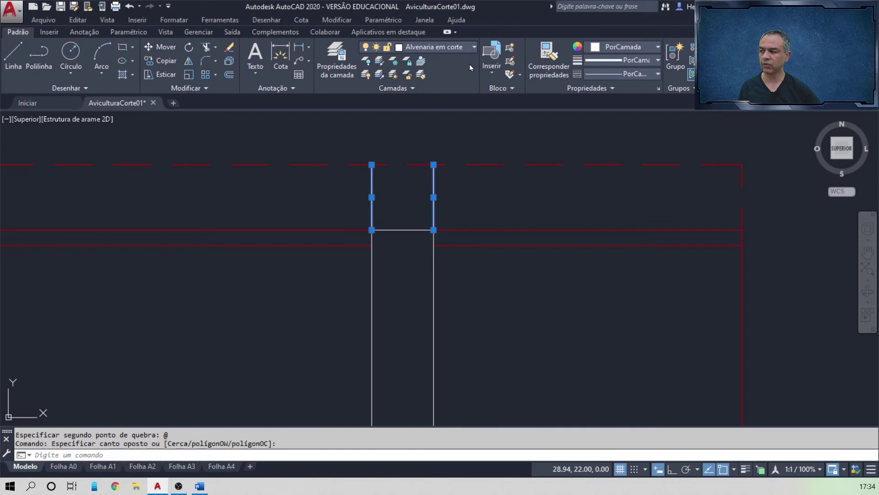
left_click(473, 46)
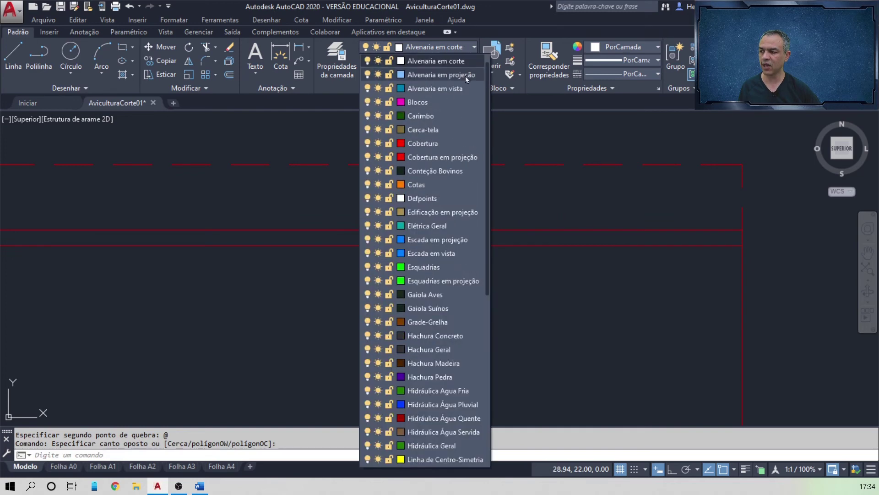
key("Escape")
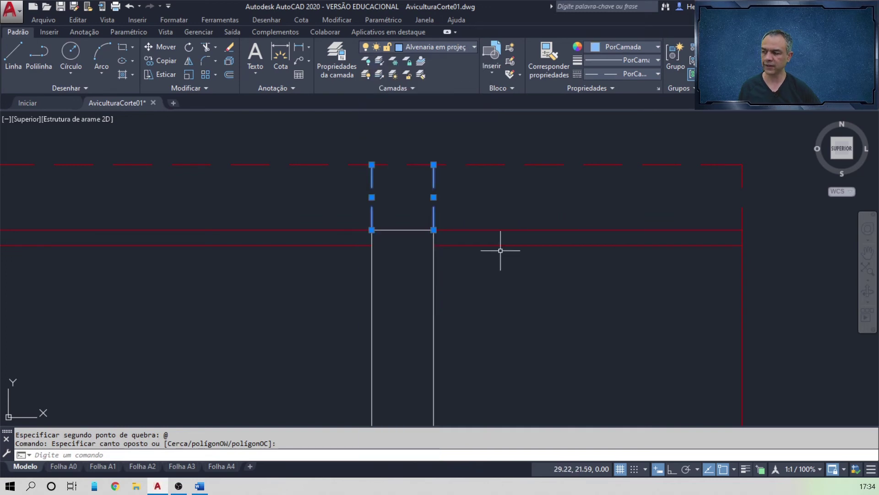
key("Escape")
- Make Cotas the current layer
scroll(471, 256, "down", 3)
middle_click_drag(363, 285, 568, 229)
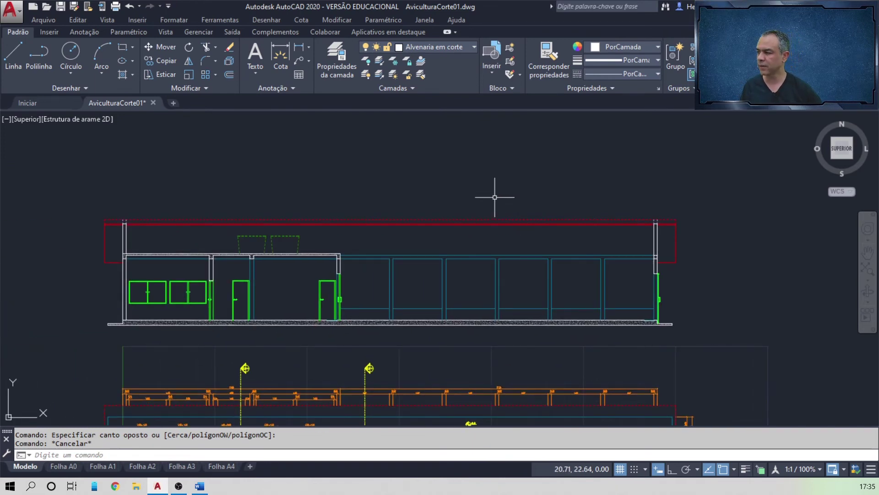
left_click(466, 51)
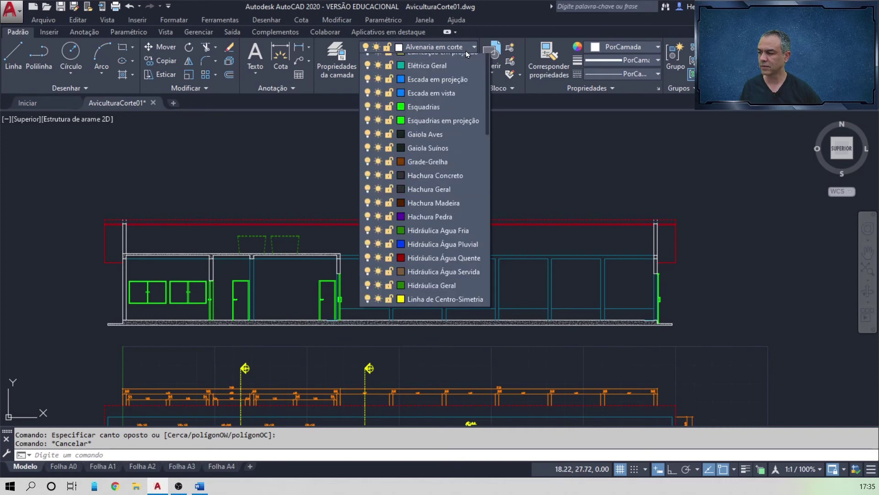
left_click(412, 169)
- Start a linear dimension at the midpoint between the leftmost window's lower-left outer corner and the central mullion's left edge on the sill line
scroll(162, 303, "up", 8)
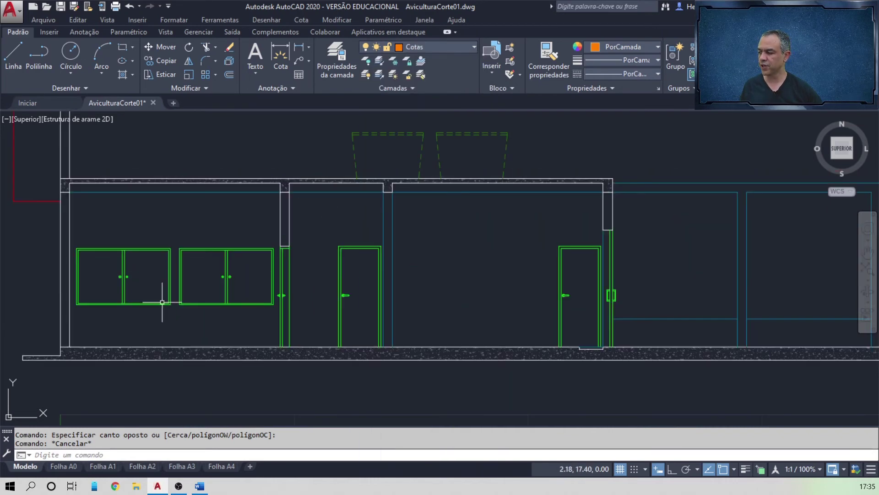
middle_click_drag(137, 282, 366, 272)
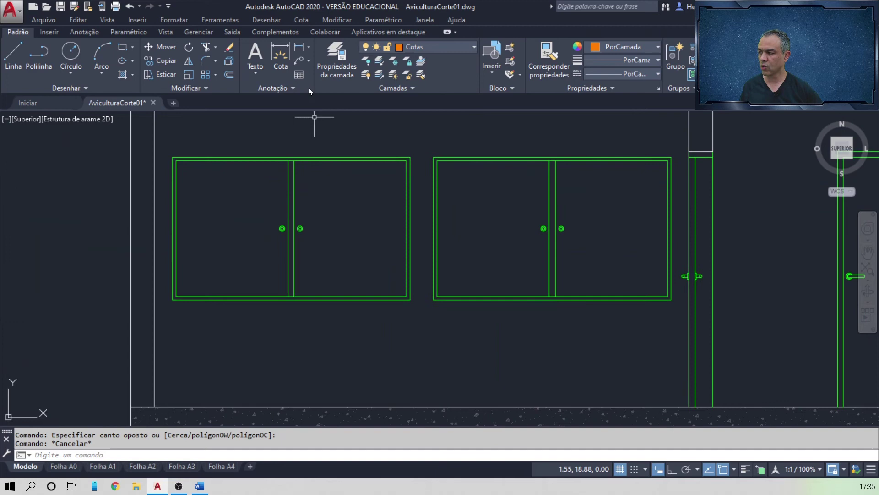
left_click(300, 48)
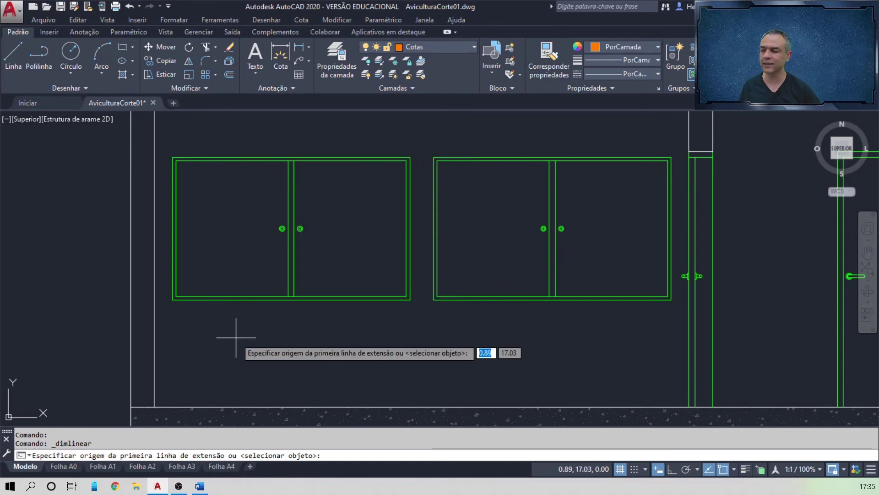
scroll(236, 337, "up", 2)
scroll(234, 331, "up", 2)
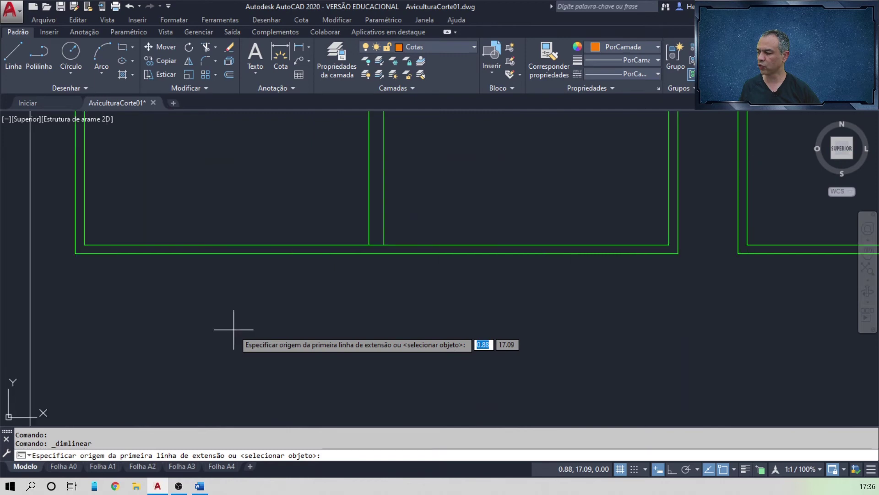
scroll(235, 320, "up", 2)
middle_click_drag(235, 309, 324, 373)
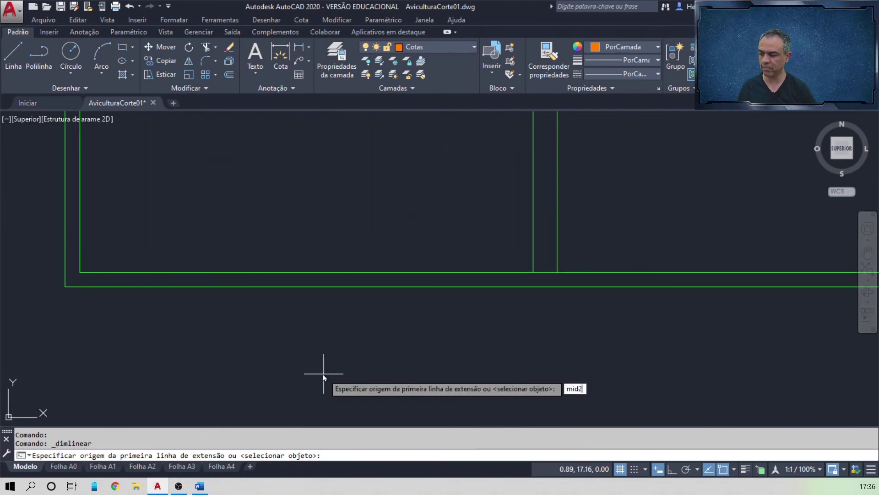
key("Return")
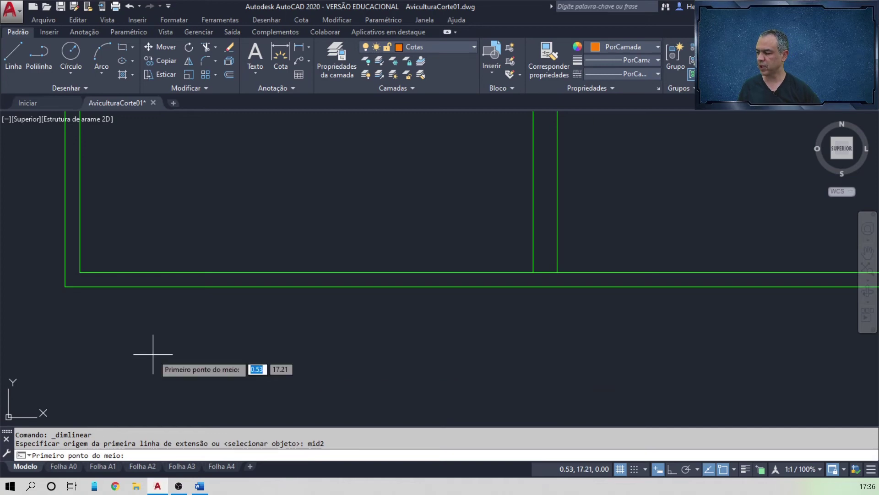
left_click(65, 287)
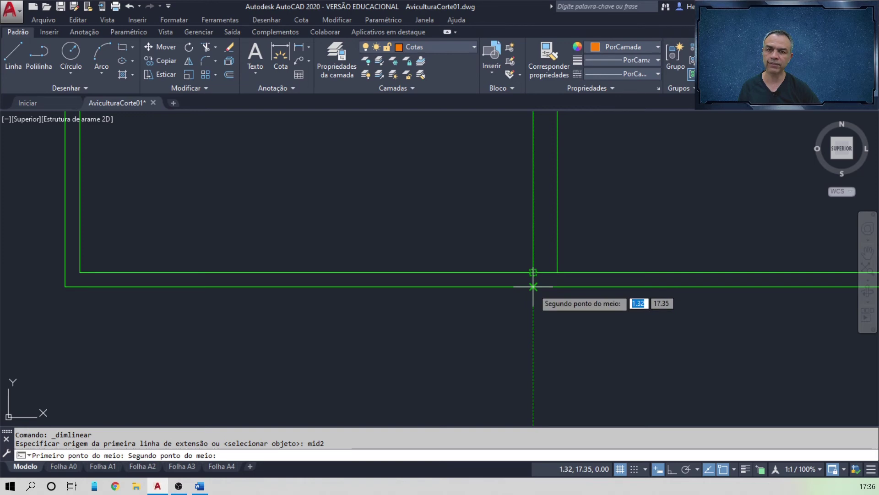
left_click(533, 286)
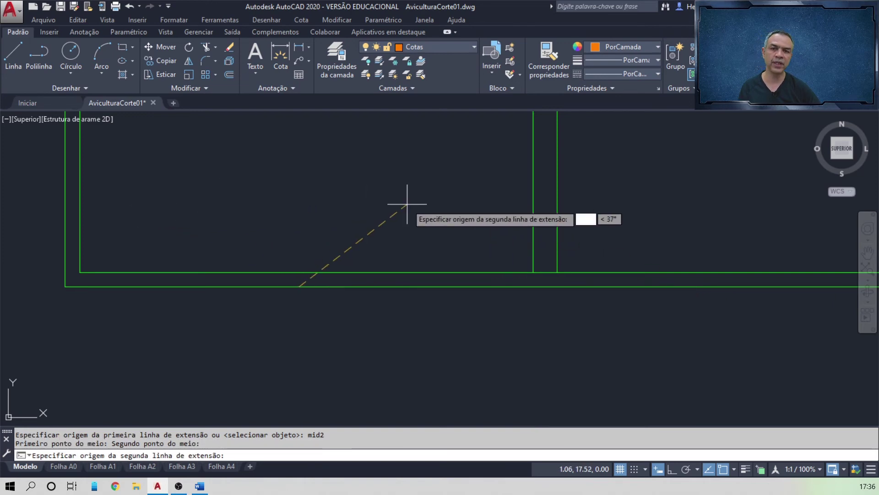
- Complete the window height dimension perpendicular to the window's top edge, centring the dimension line between the left pane's inner corners
right_click(295, 190, "shift")
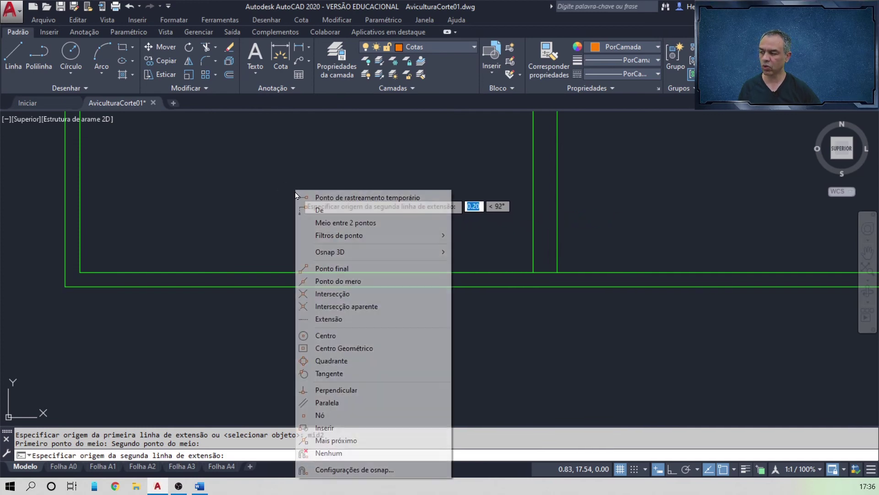
left_click(340, 390)
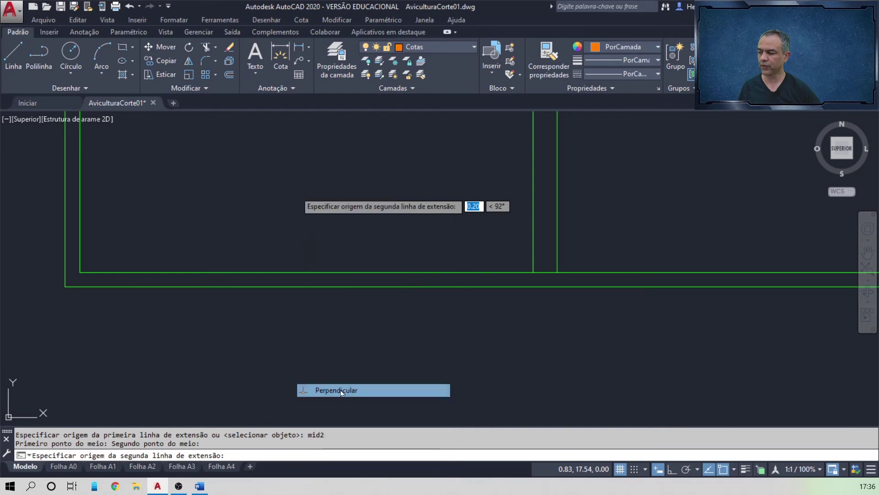
middle_click_drag(294, 173, 279, 324)
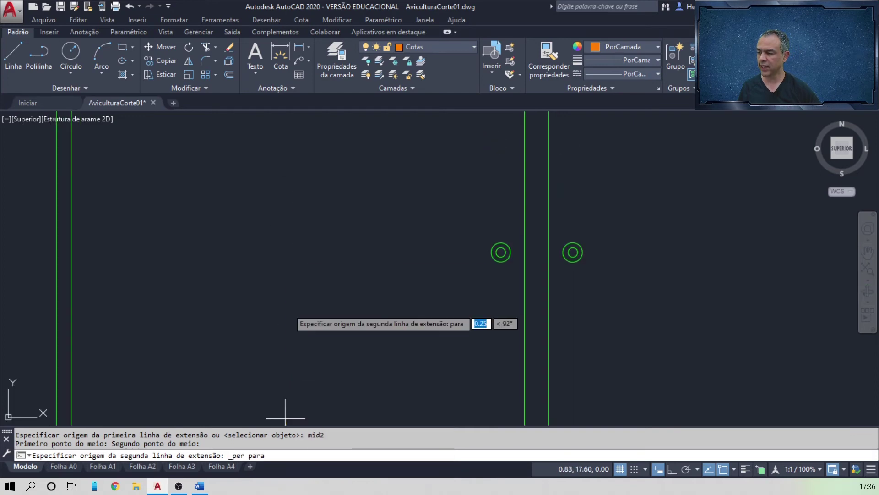
scroll(294, 221, "down", 2)
middle_click_drag(304, 187, 276, 312)
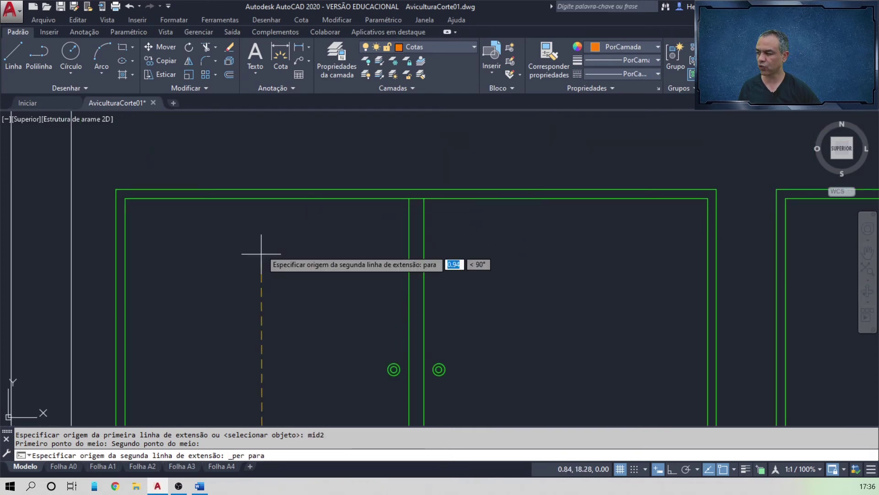
left_click(264, 189)
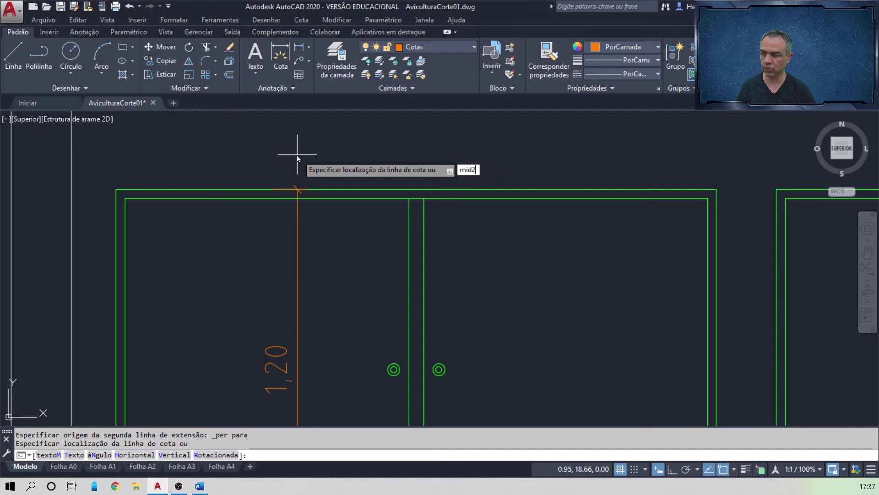
key("Return")
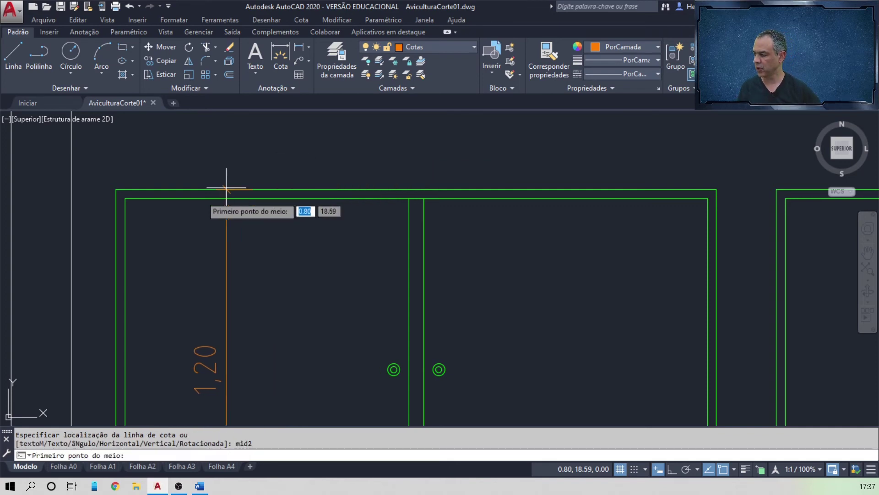
left_click(125, 198)
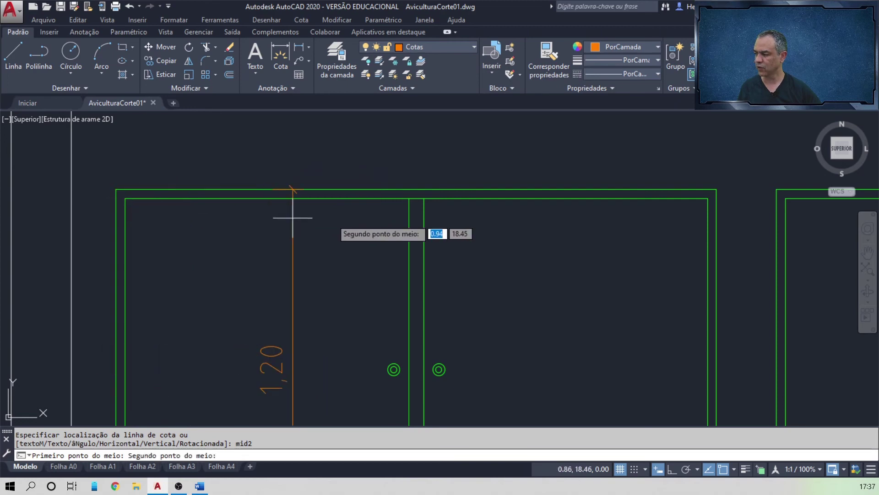
left_click(401, 201)
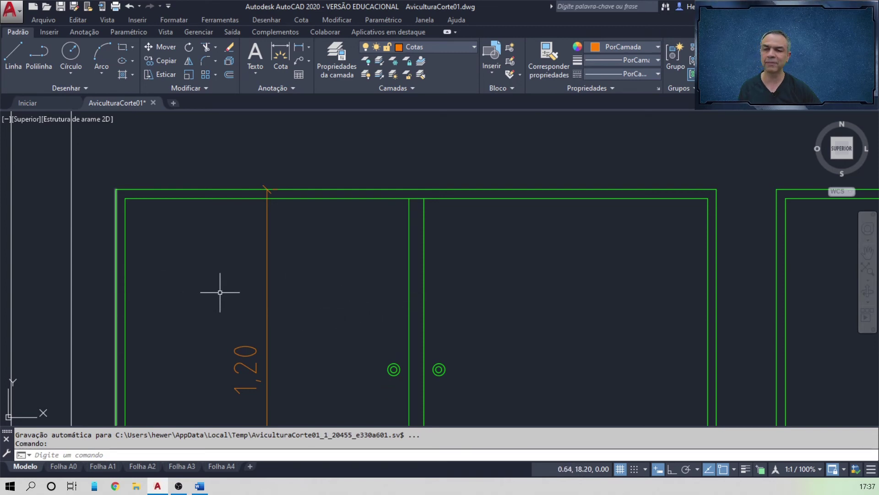
- Continue the vertical dimension chain from the window's top edge to the beam's underside and on to the ceiling slab's underside
scroll(339, 292, "down", 5)
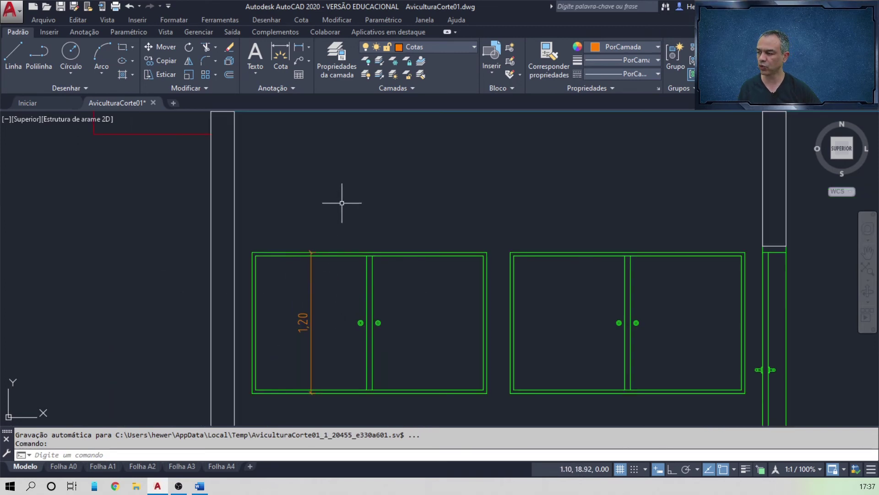
scroll(367, 114, "up", 1)
left_click(303, 20)
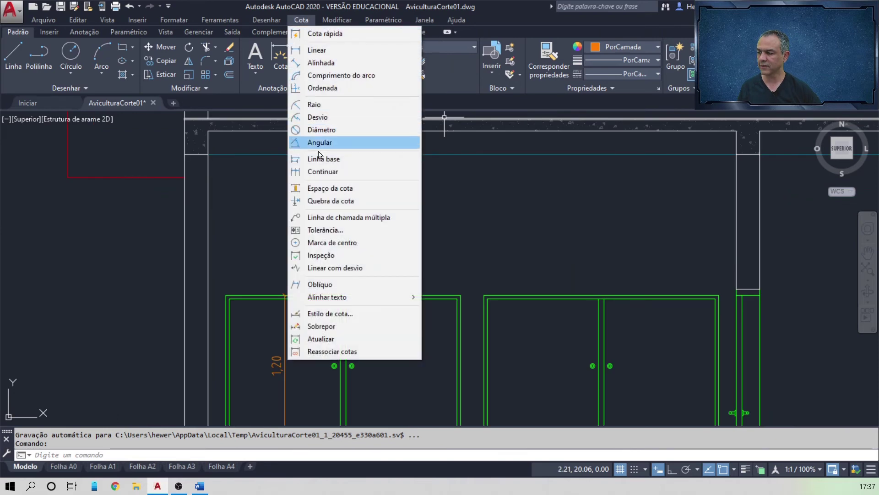
left_click(320, 169)
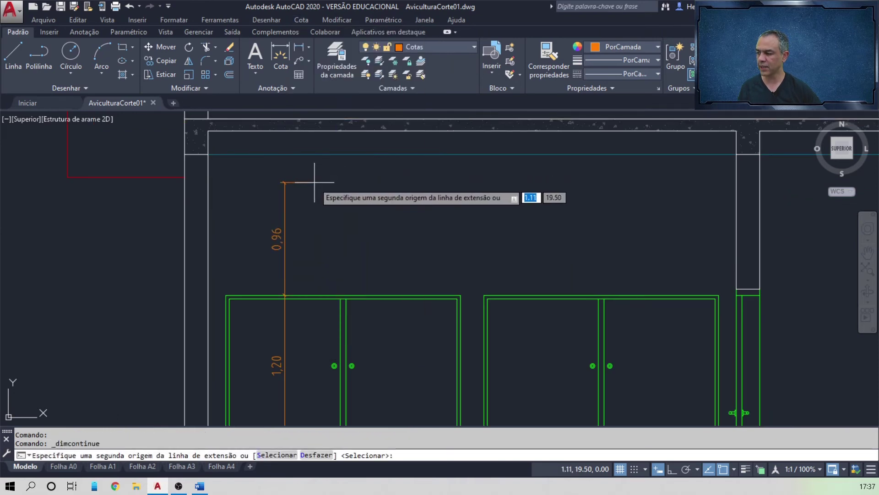
right_click(296, 176, "shift")
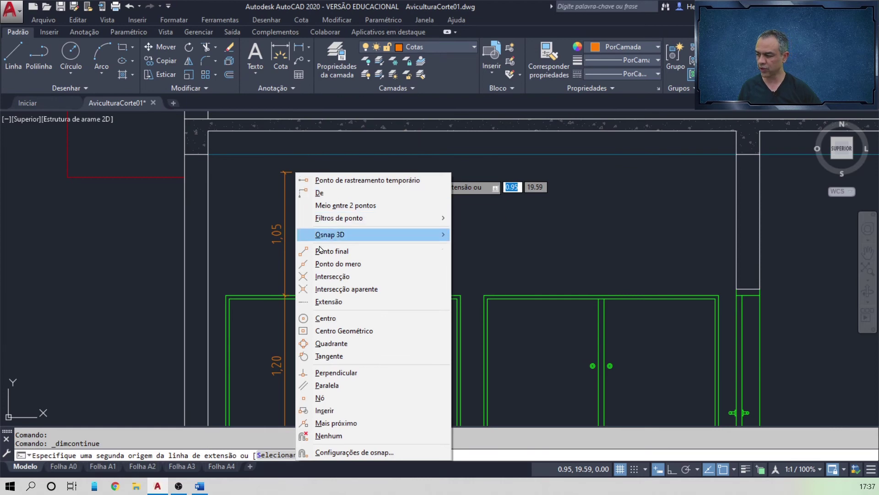
left_click(339, 372)
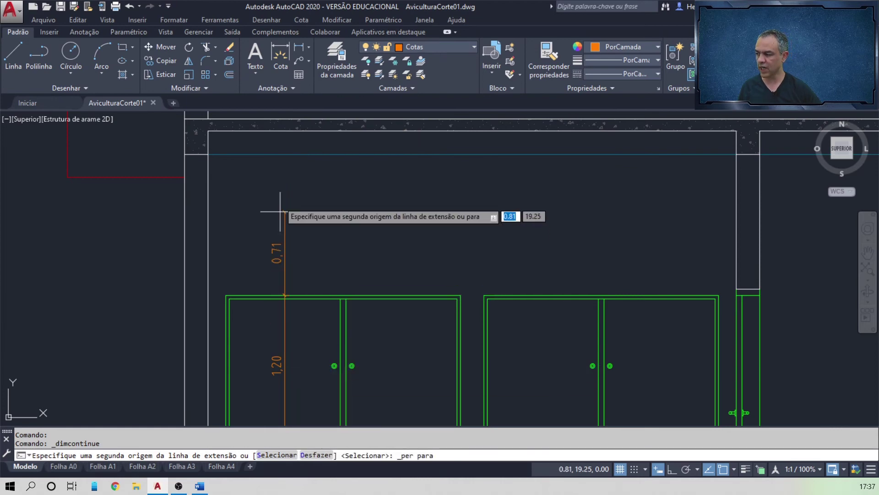
left_click(285, 155)
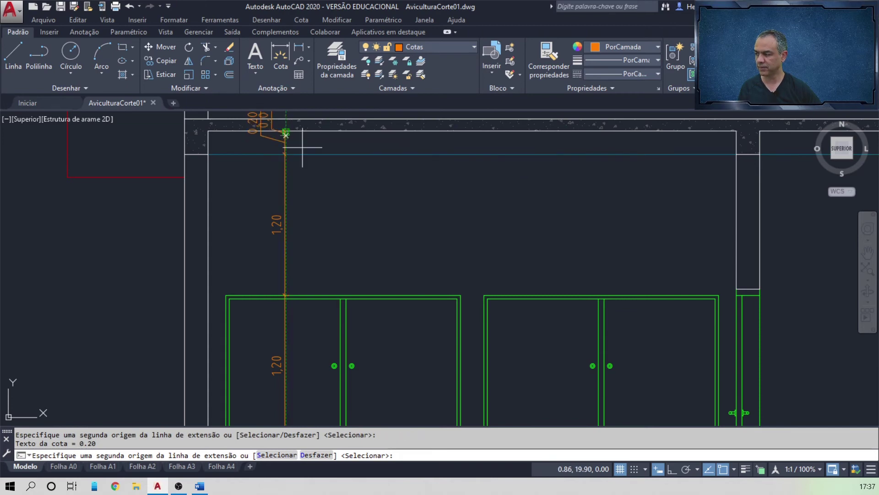
left_click(285, 130)
key("Return")
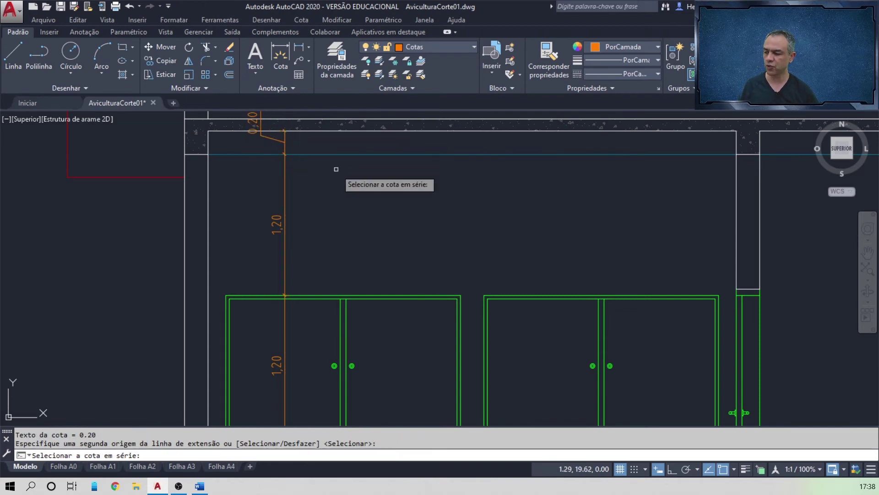
key("Return")
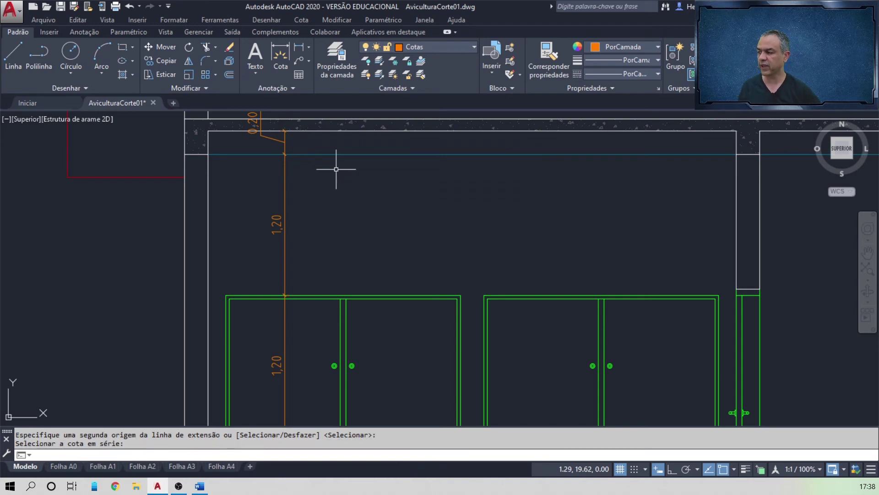
- Move the text of the 0,20 beam dimension together with its leader to the clear area above the ceiling slab
middle_click_drag(338, 167, 312, 293)
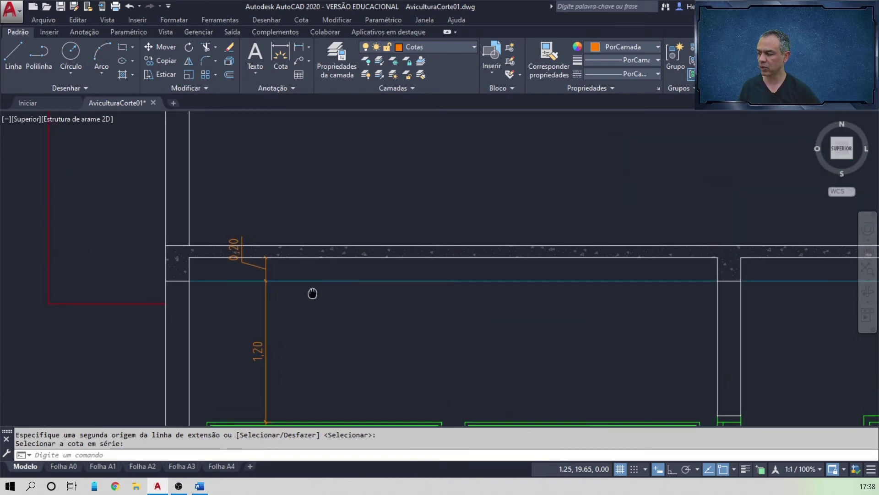
key("Return")
left_click(252, 265)
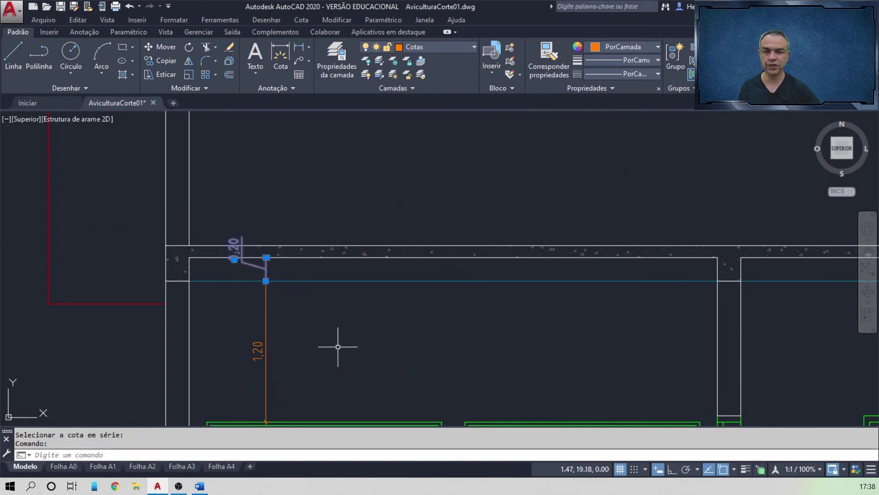
mouse_move(235, 261)
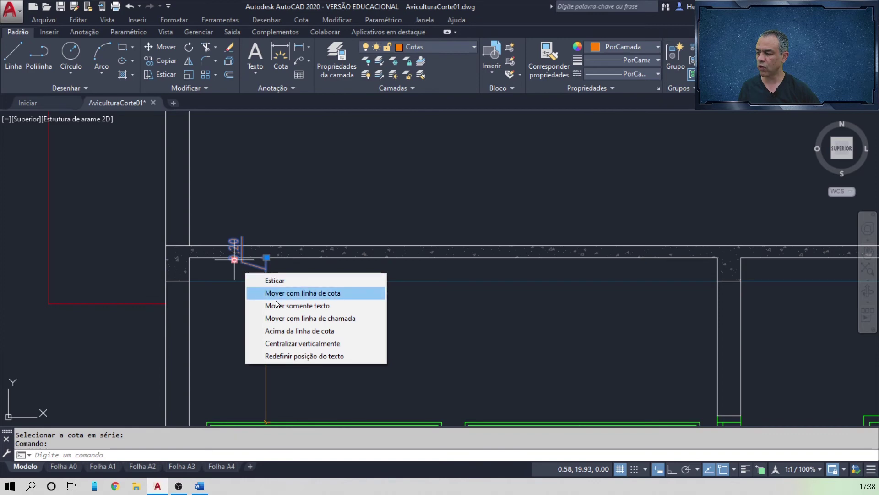
left_click(290, 318)
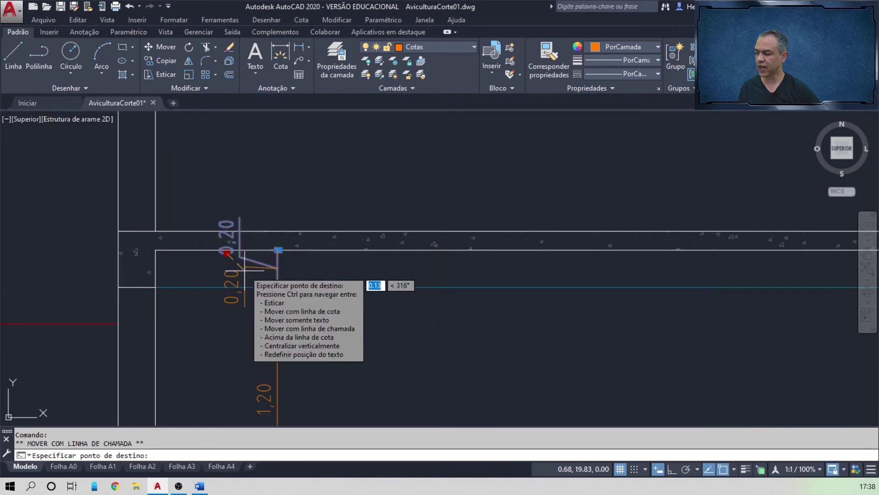
scroll(246, 272, "up", 4)
middle_click_drag(219, 269, 192, 358)
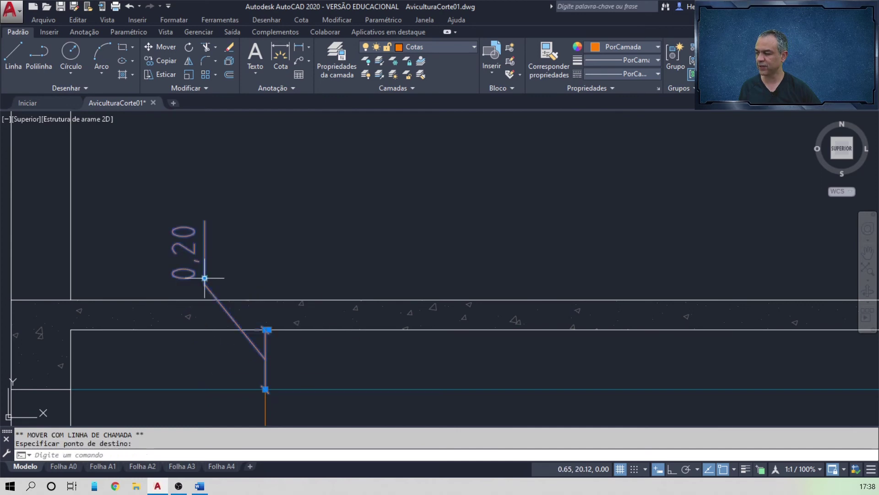
right_click(205, 279)
key("Escape")
- Continue the vertical dimension chain from the leftmost window's bottom edge down to the floor line, using the window height dimension as base
scroll(400, 196, "down", 3)
scroll(321, 206, "down", 3)
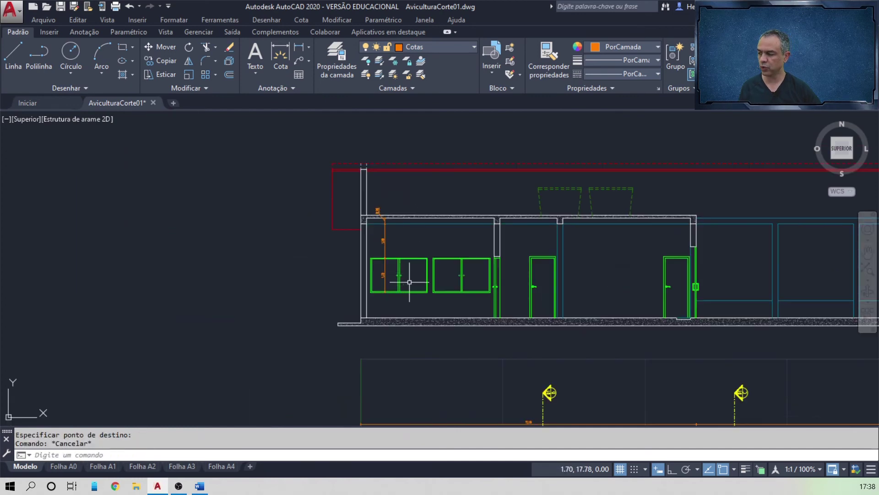
scroll(283, 197, "up", 4)
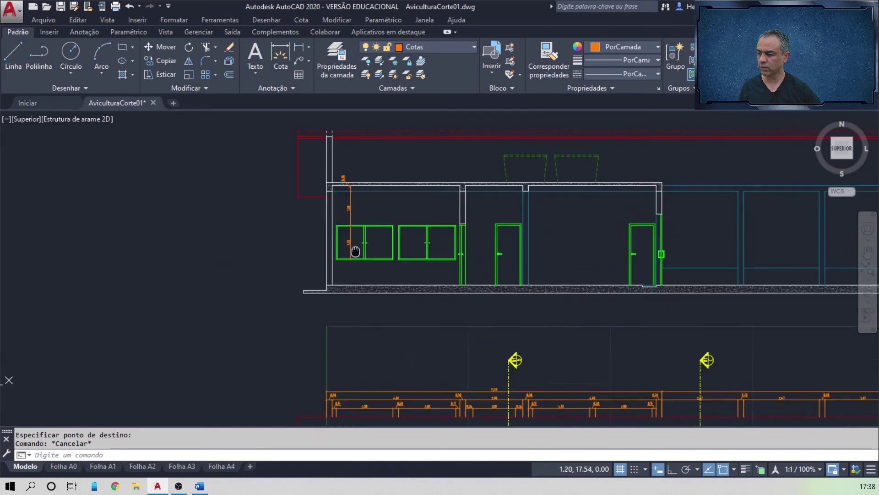
left_click(301, 20)
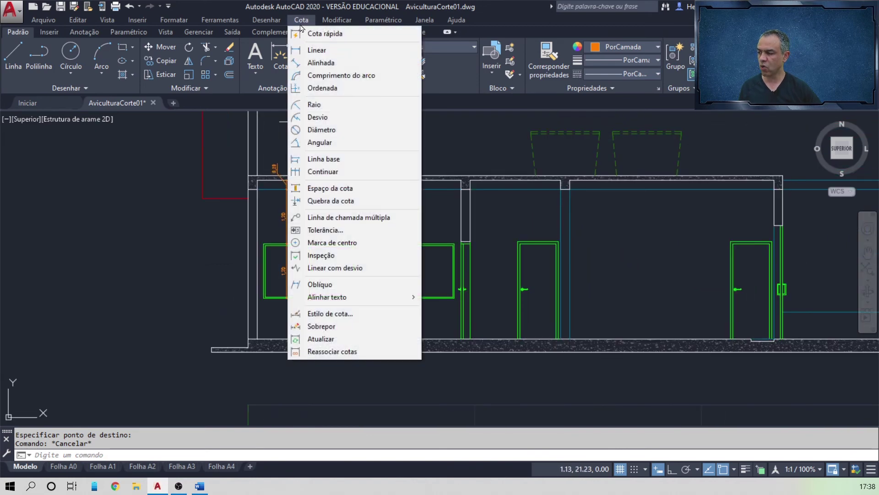
left_click(316, 172)
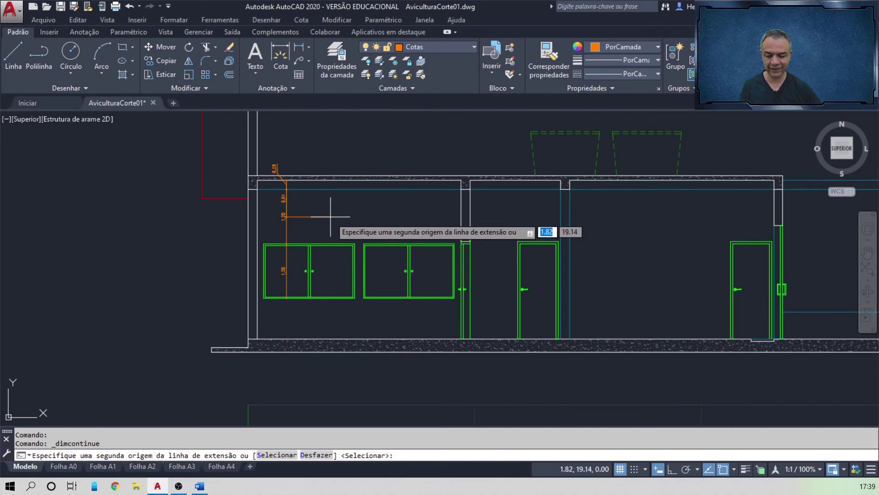
key("Return")
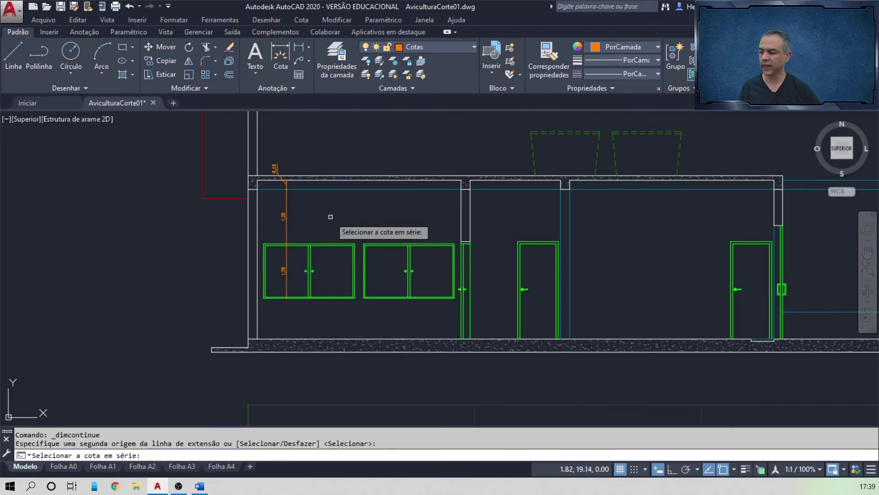
left_click(286, 291)
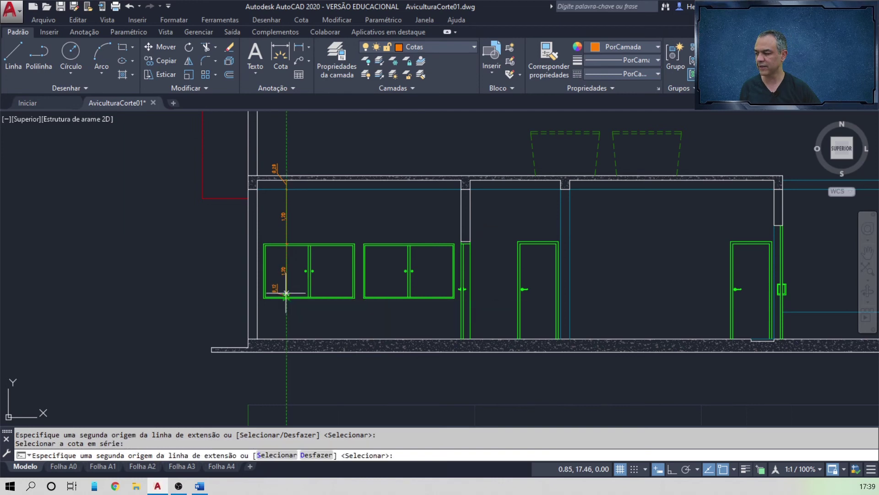
left_click(287, 339)
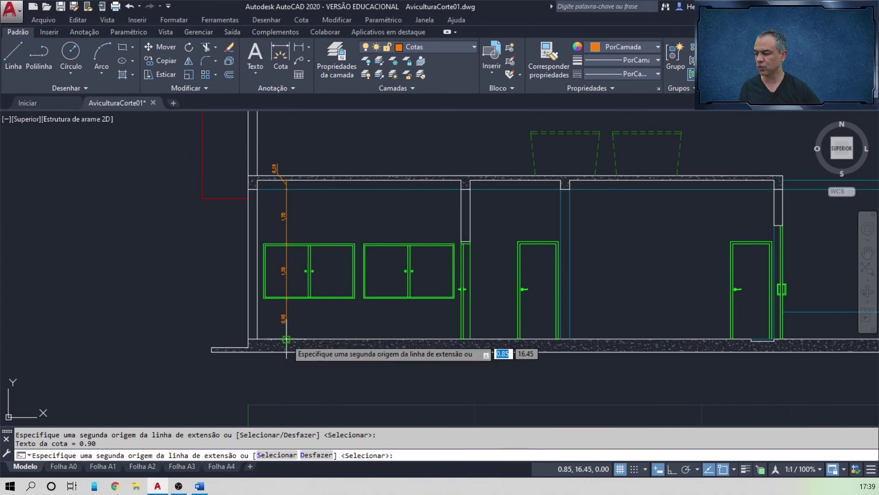
key("Return")
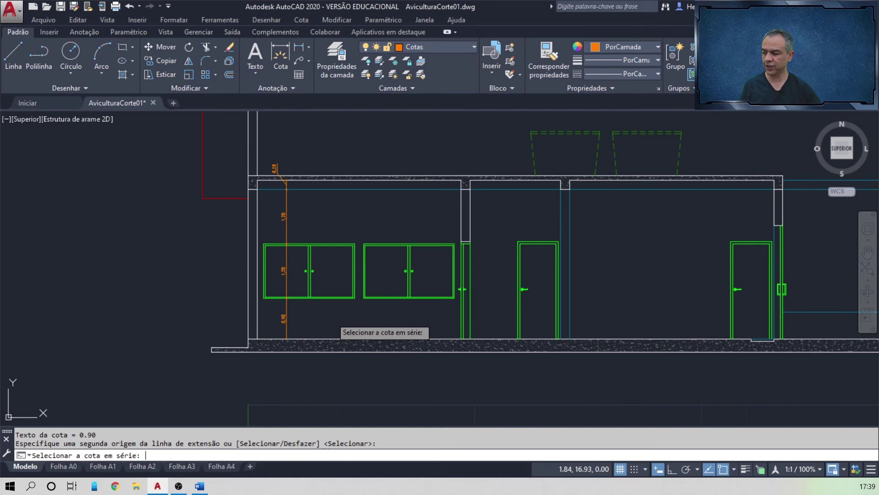
key("Return")
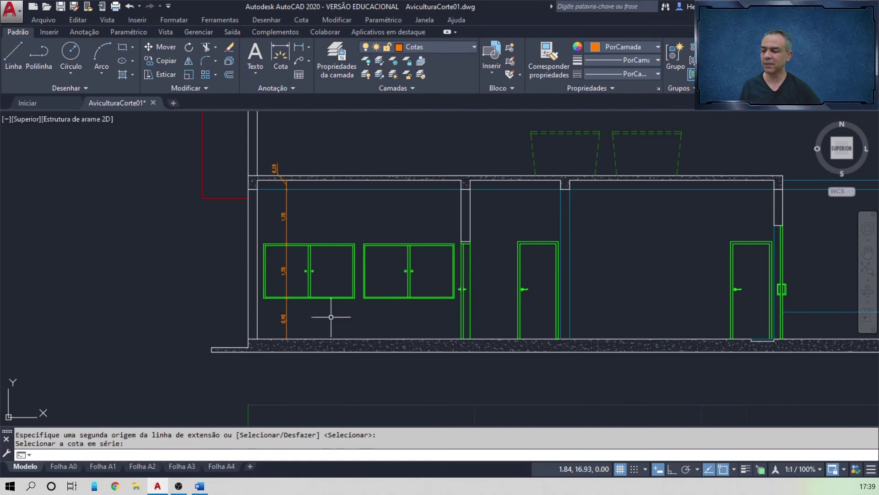
- Dimension the middle door's height from the floor to the inner frame's top level, placing the dimension line just left of the door
scroll(304, 318, "up", 4)
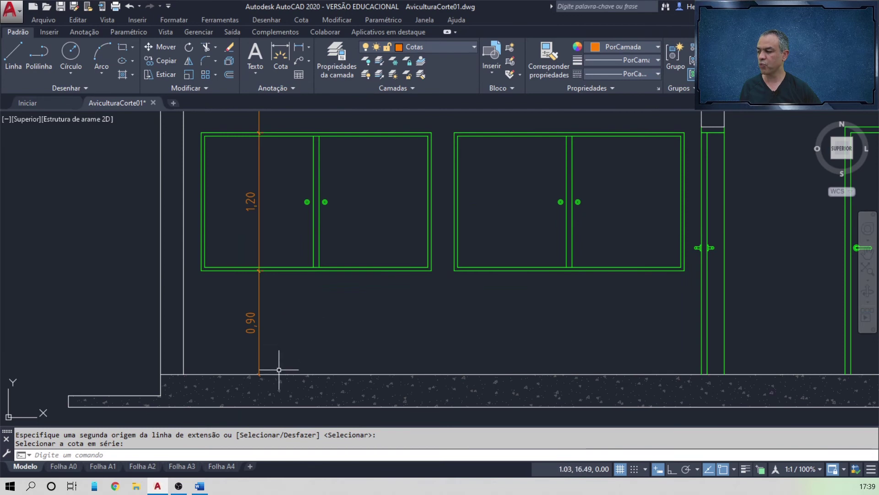
scroll(274, 286, "up", 2)
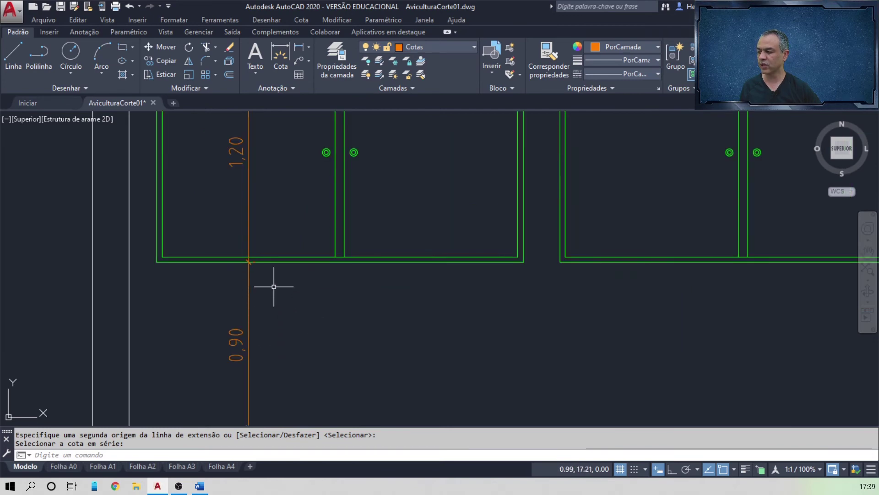
middle_click_drag(277, 208, 254, 353)
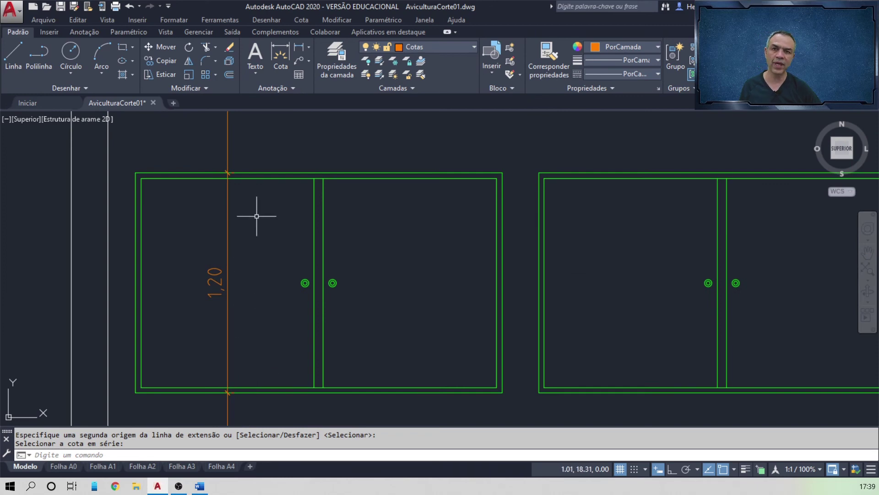
scroll(257, 215, "down", 6)
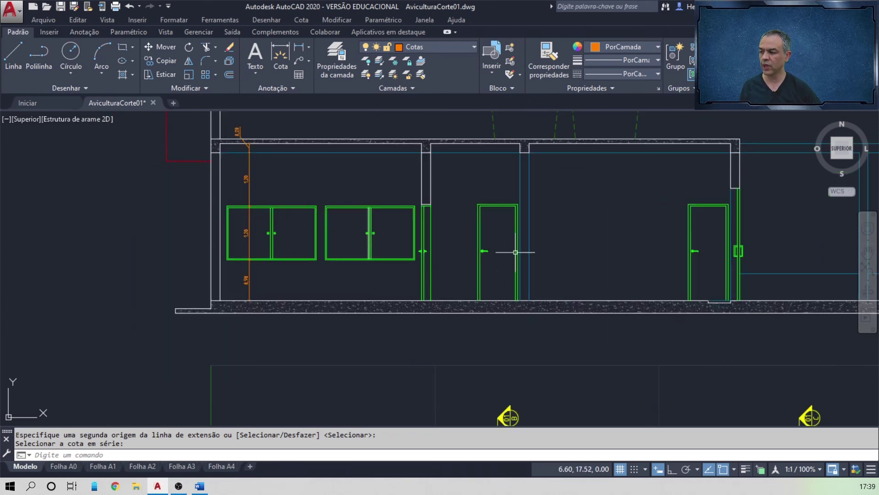
middle_click_drag(545, 250, 366, 265)
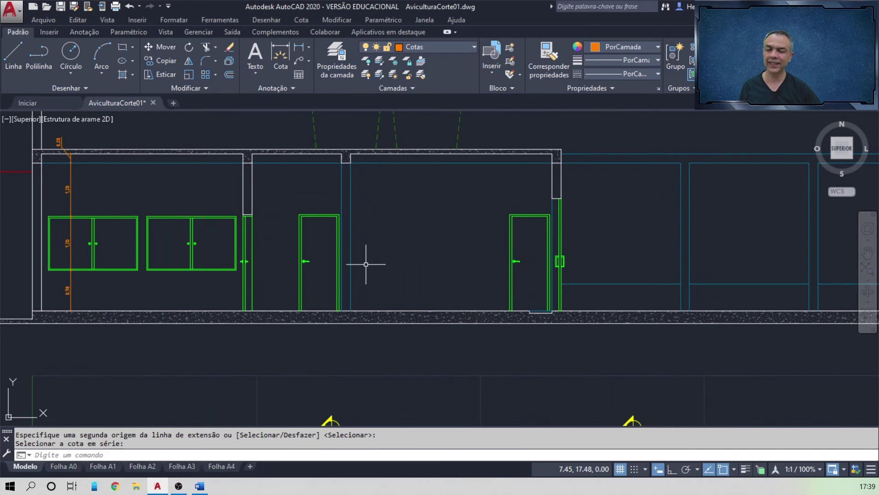
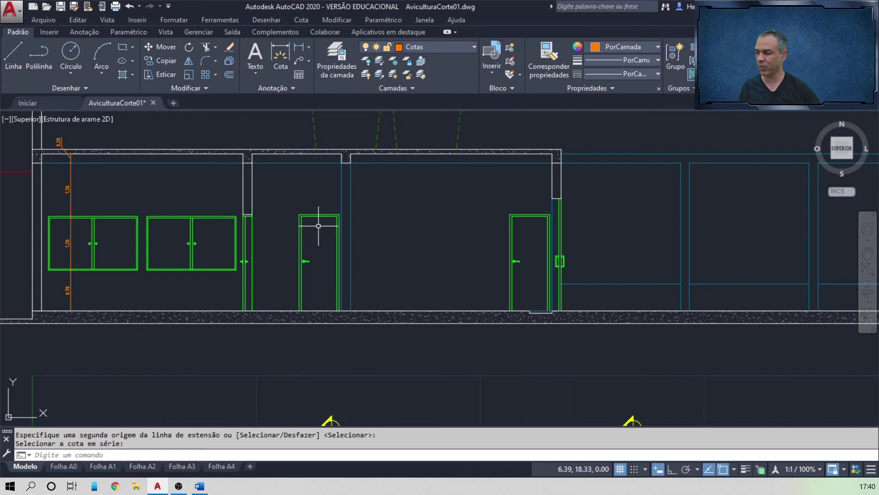
left_click(299, 48)
scroll(277, 298, "up", 4)
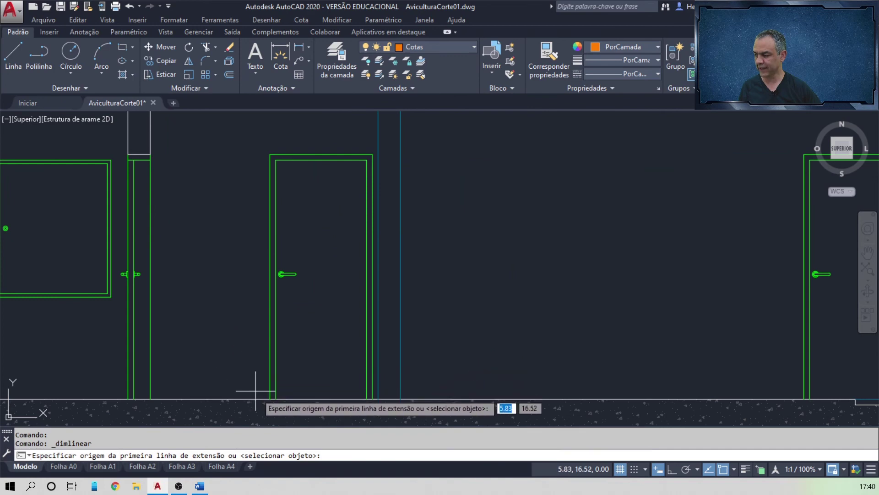
left_click(270, 399)
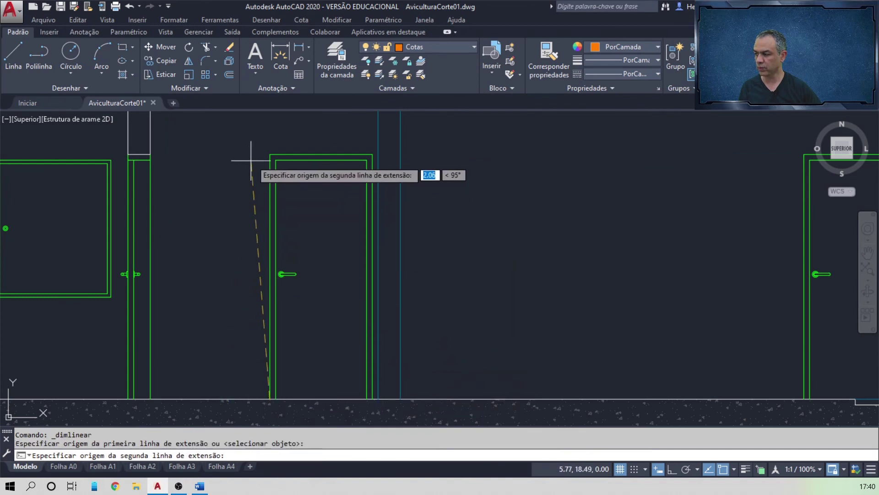
scroll(251, 154, "up", 5)
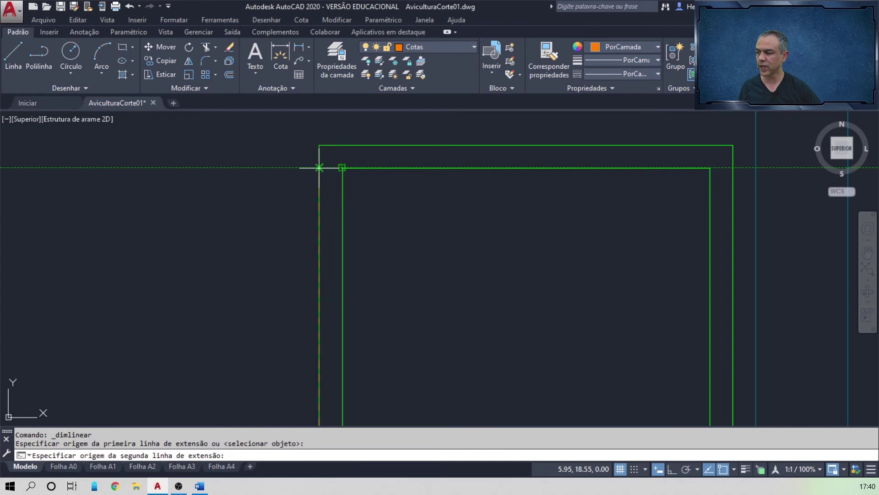
left_click(319, 167)
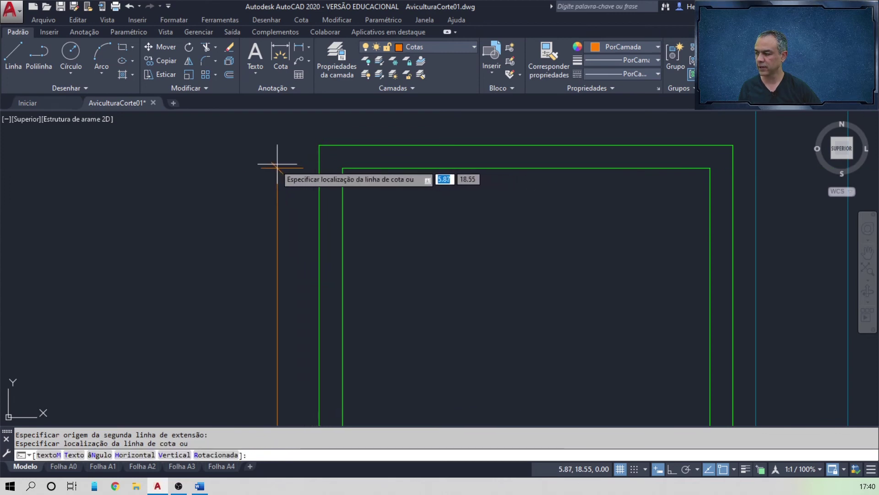
scroll(242, 188, "down", 3)
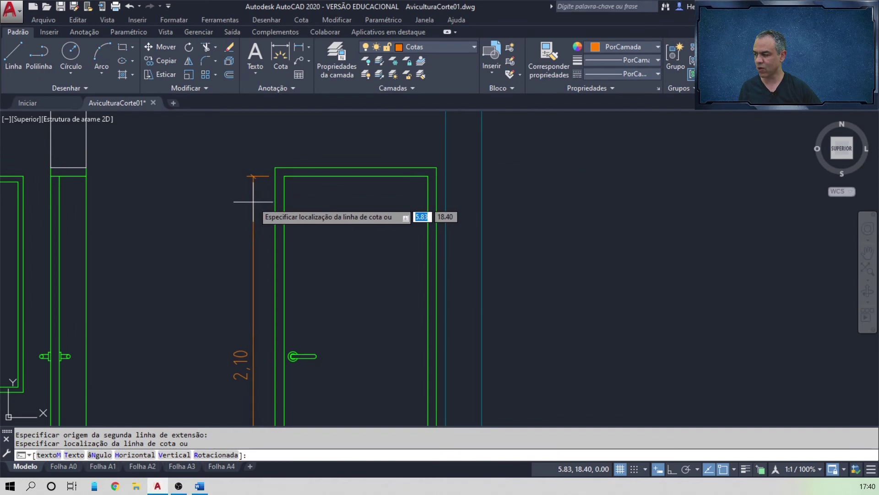
left_click(253, 201)
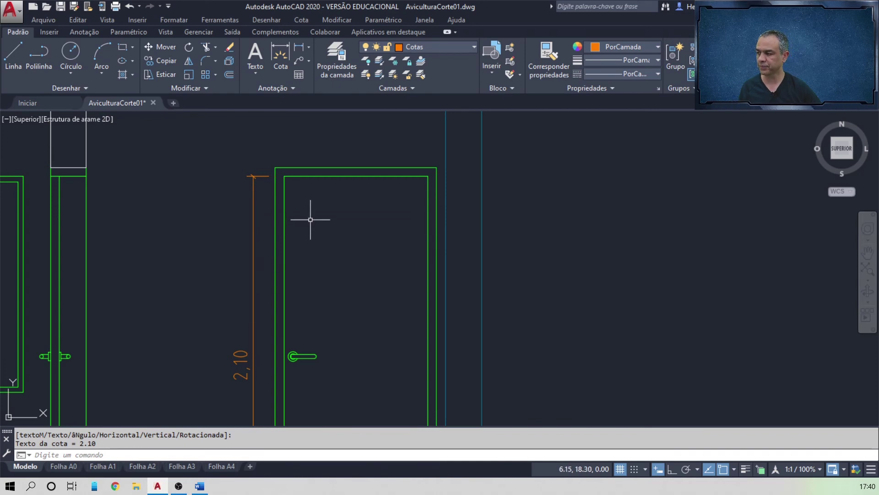
- Continue the middle door's height dimension perpendicular to the ceiling slab's underside
scroll(311, 219, "down", 4)
middle_click_drag(308, 160, 281, 205)
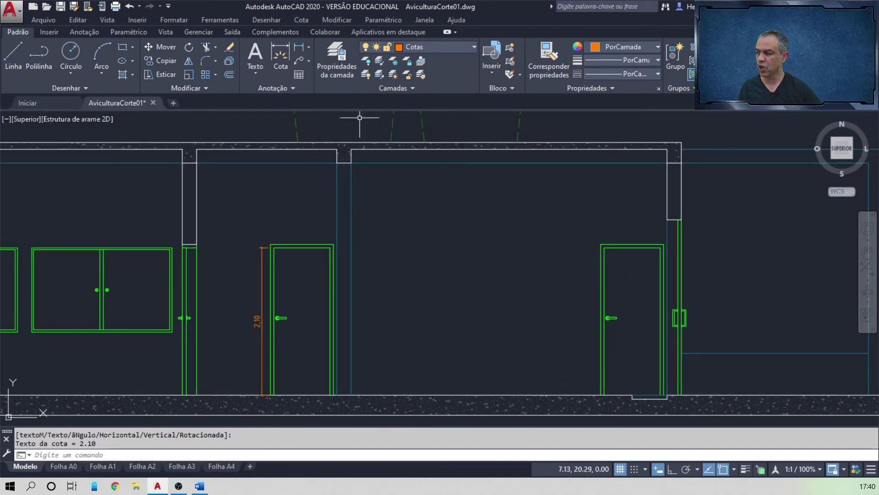
left_click(302, 21)
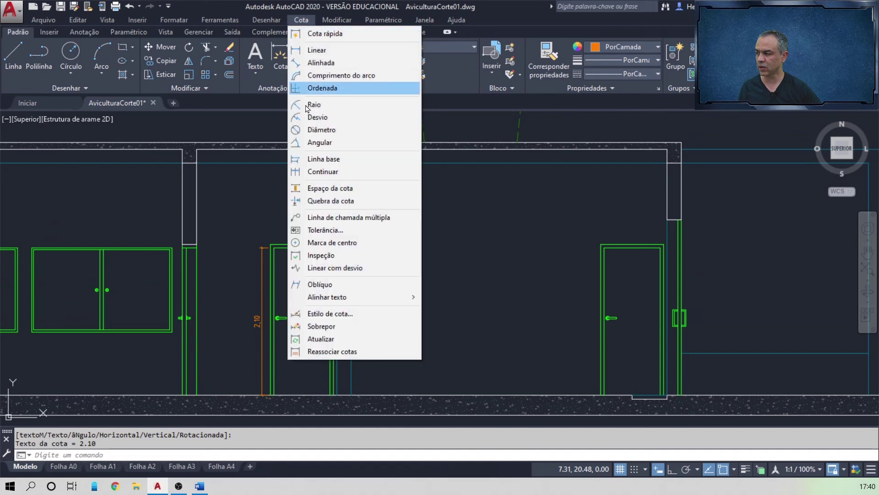
left_click(321, 172)
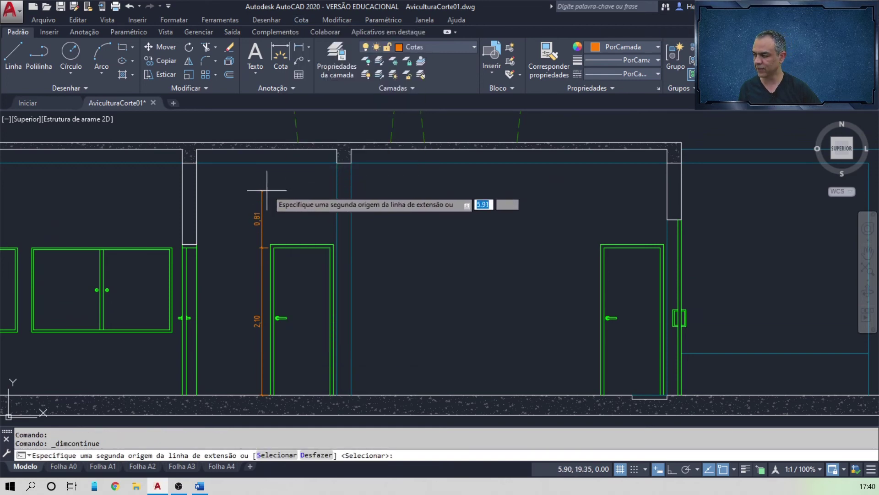
right_click(267, 155, "shift")
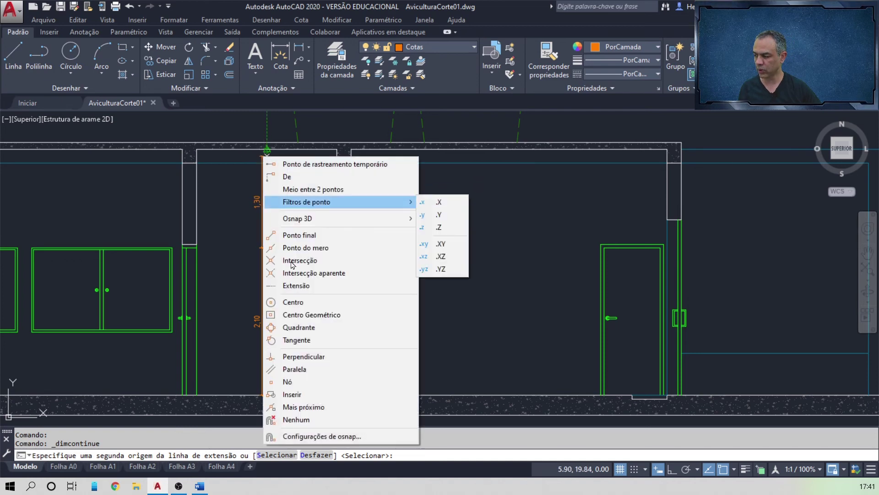
left_click(304, 357)
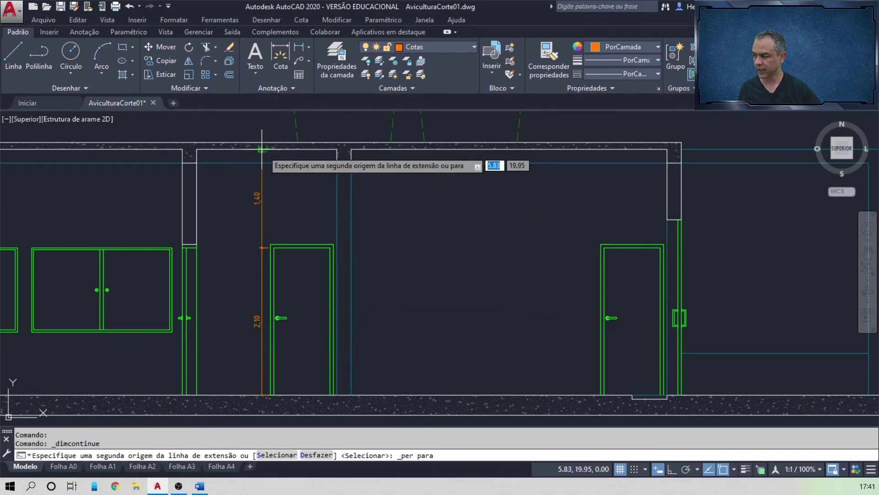
left_click(262, 145)
key("Return")
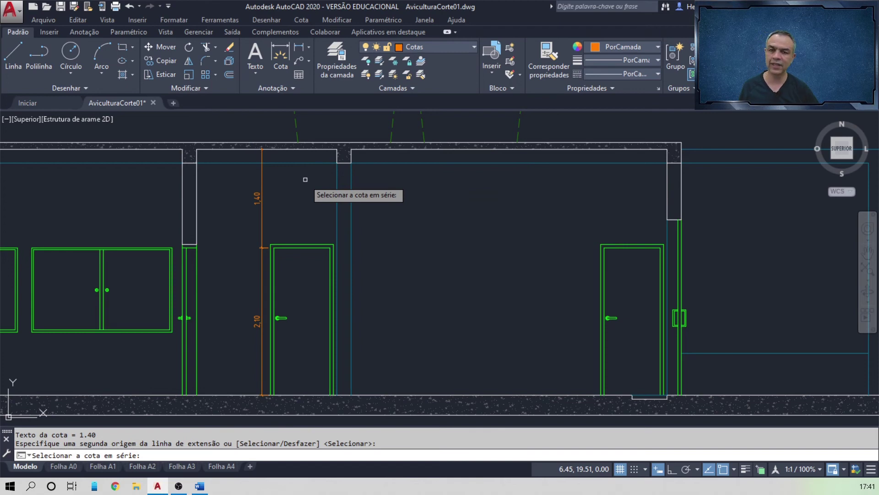
key("Return")
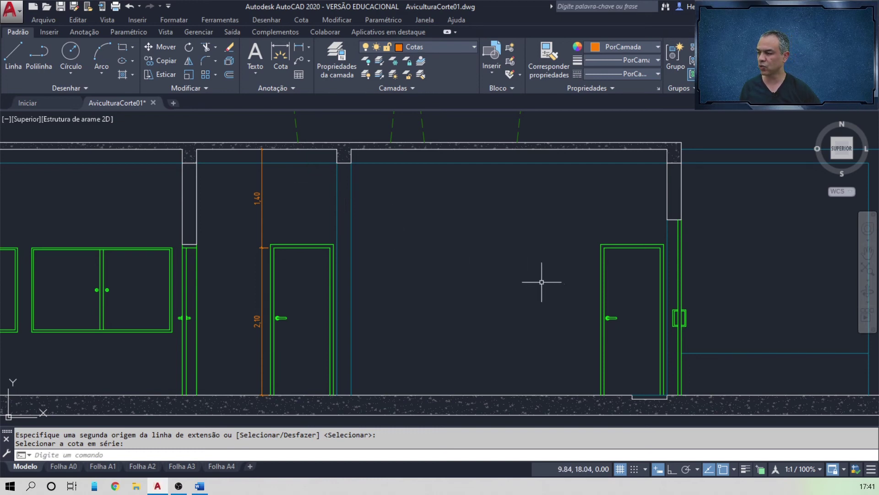
- Dimension the floor-to-ceiling height from the right door's lower-left corner perpendicular to the slab's underside, with the line just left of the door
left_click(299, 50)
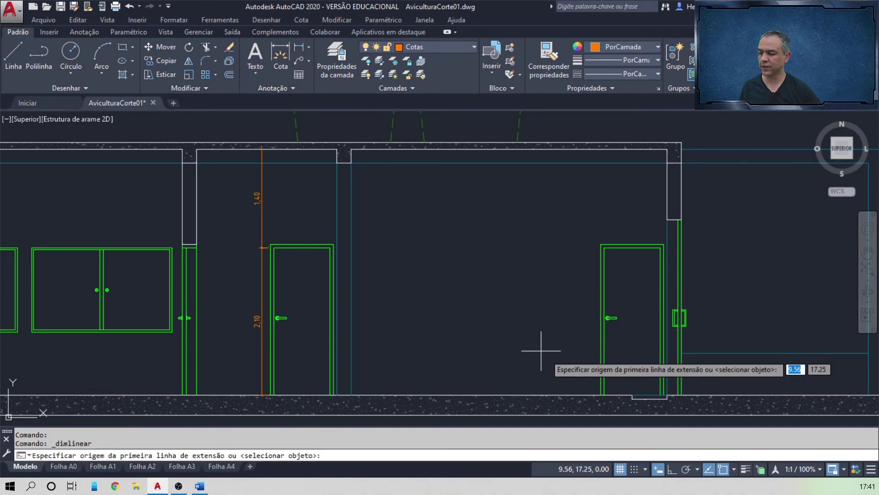
left_click(597, 394)
right_click(544, 281, "shift")
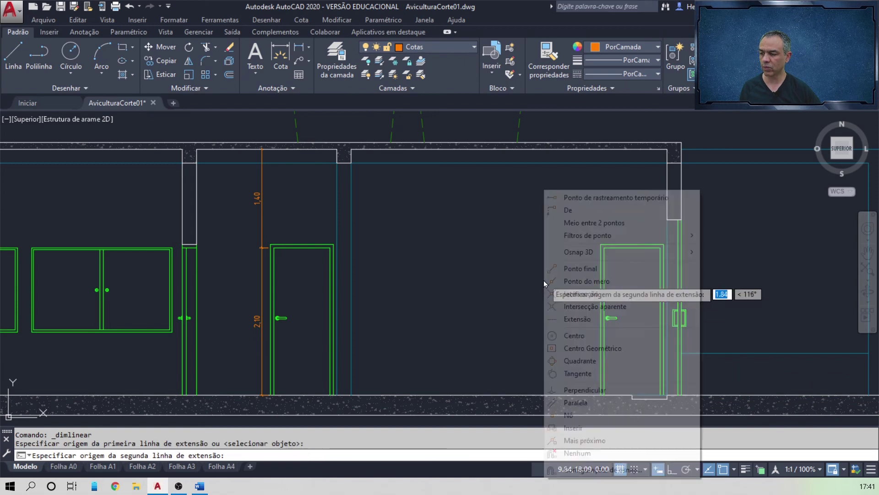
left_click(585, 390)
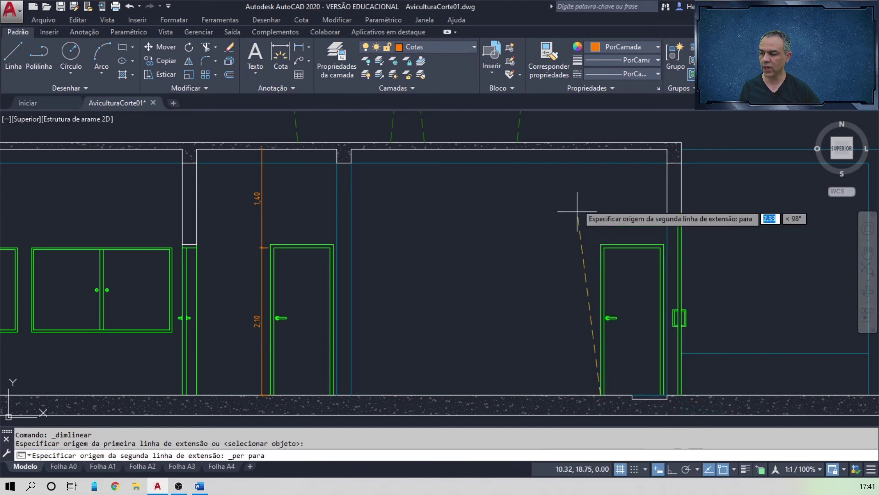
left_click(600, 150)
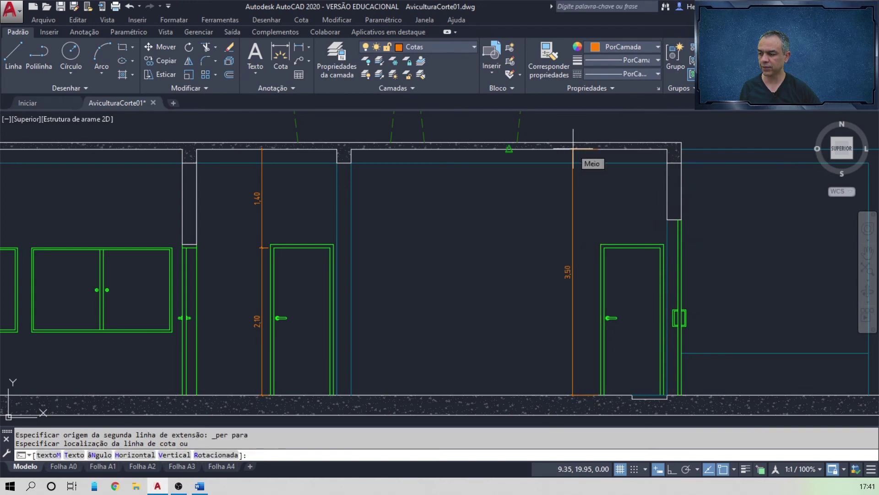
left_click(584, 148)
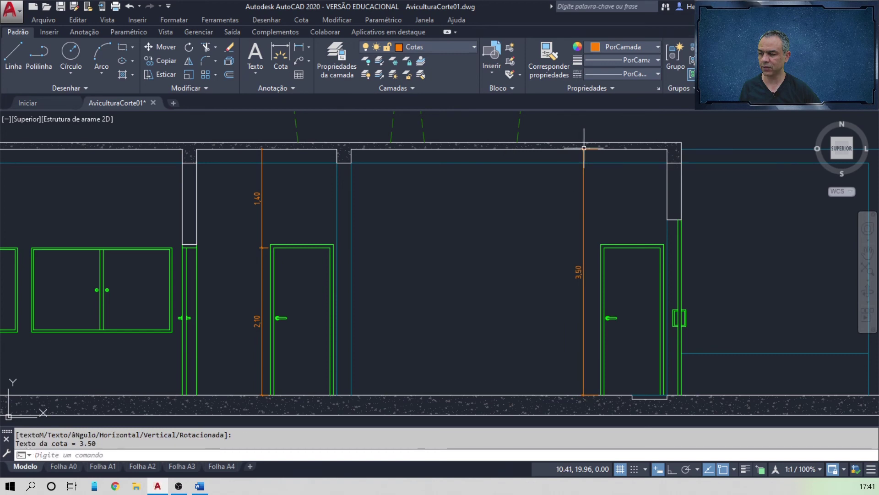
- Dimension the opening height at the wall right of the last inner door, from floor to lintel underside, with the line just outside the wall
middle_click_drag(753, 258, 424, 252)
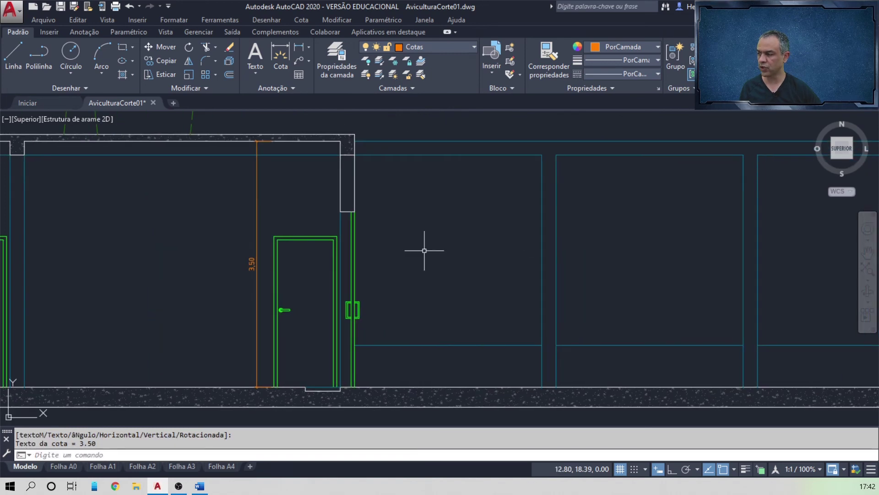
left_click(299, 49)
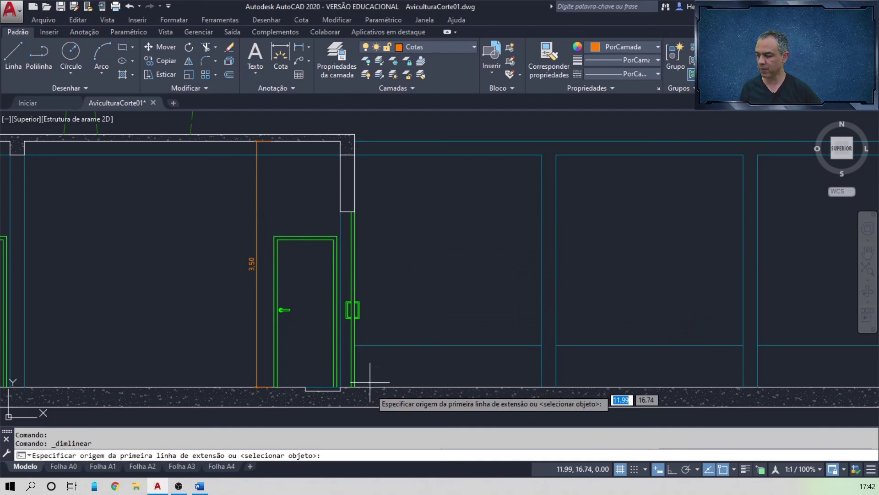
left_click(354, 387)
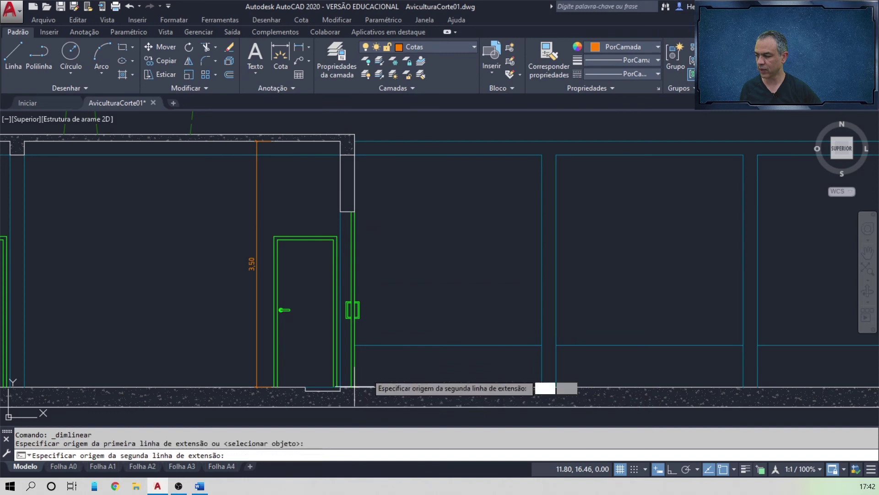
left_click(355, 211)
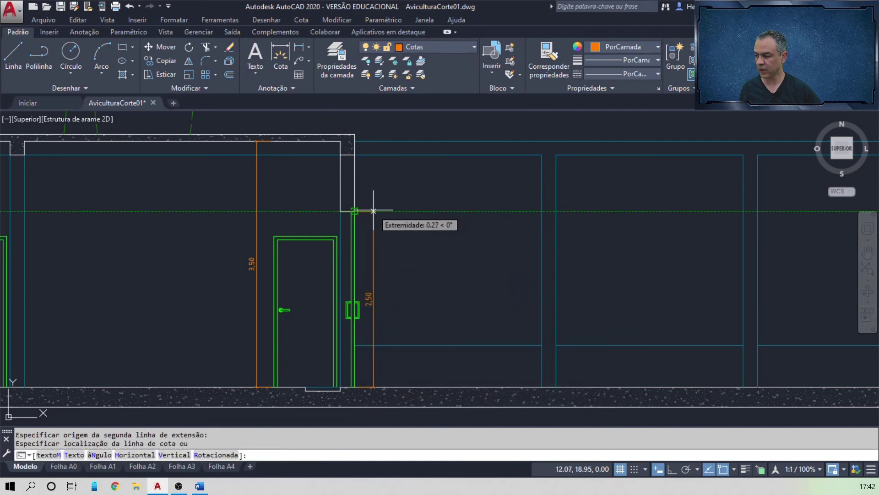
left_click(375, 210)
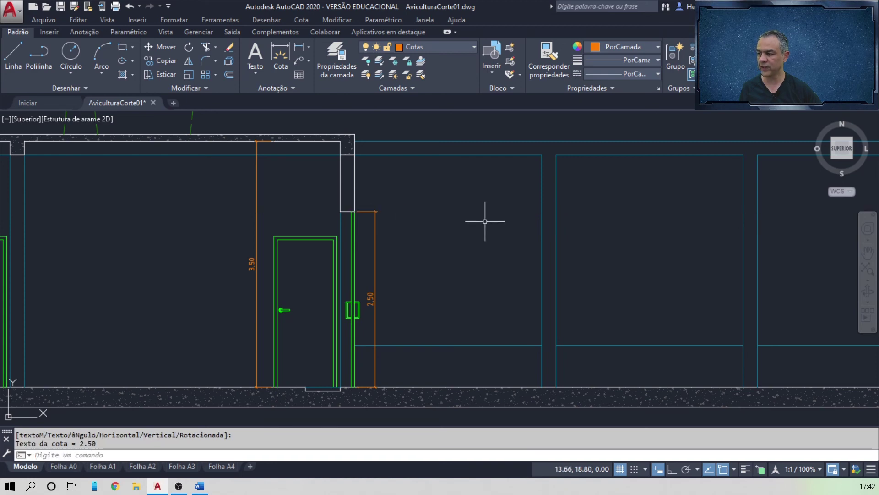
- Continue that opening height dimension upward to the ceiling slab's underside and on to the slab's top corner
left_click(301, 20)
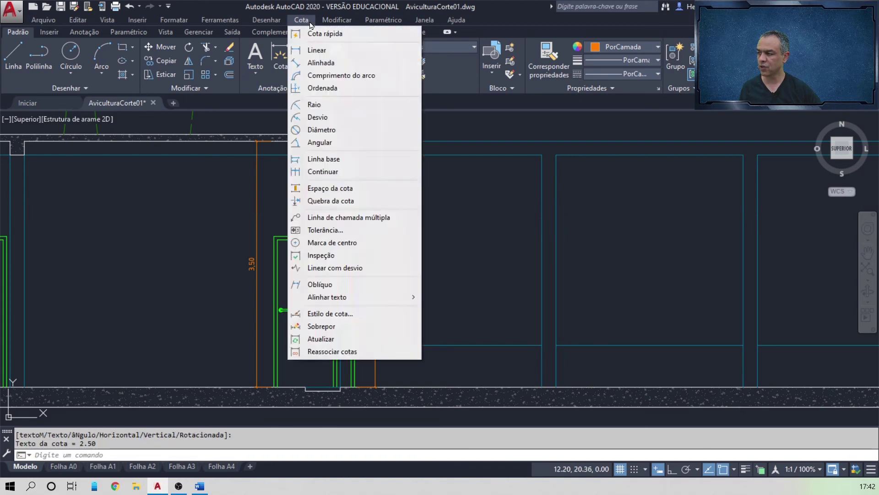
left_click(323, 171)
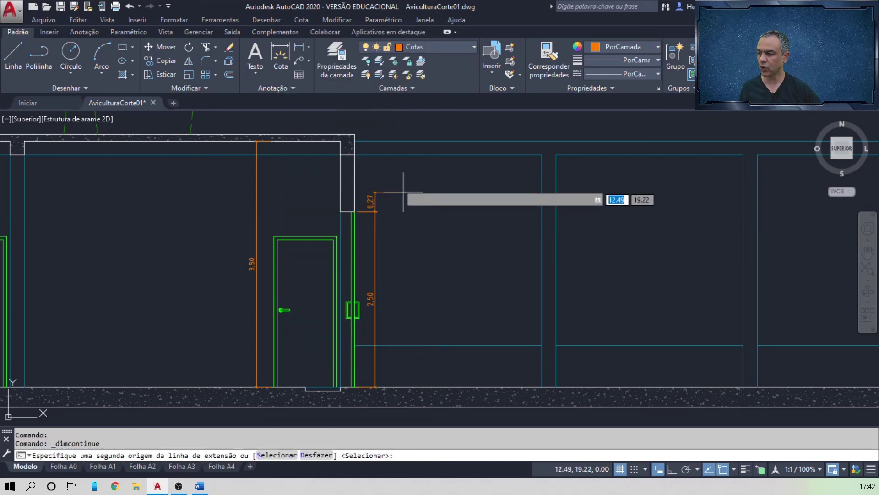
scroll(372, 128, "up", 2)
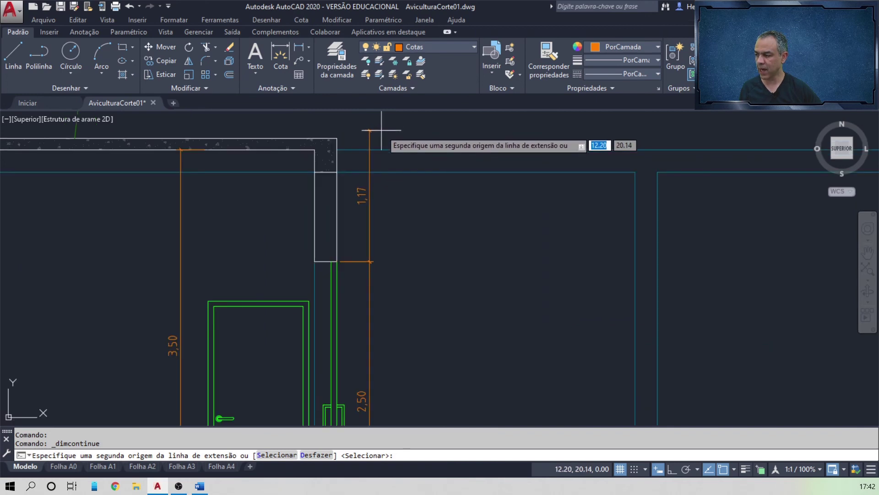
middle_click_drag(372, 128, 359, 192)
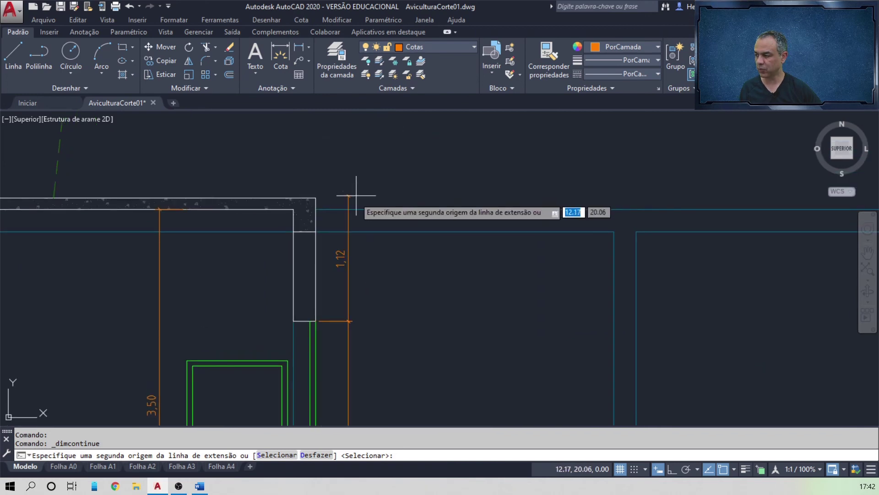
left_click(315, 209)
left_click(315, 197)
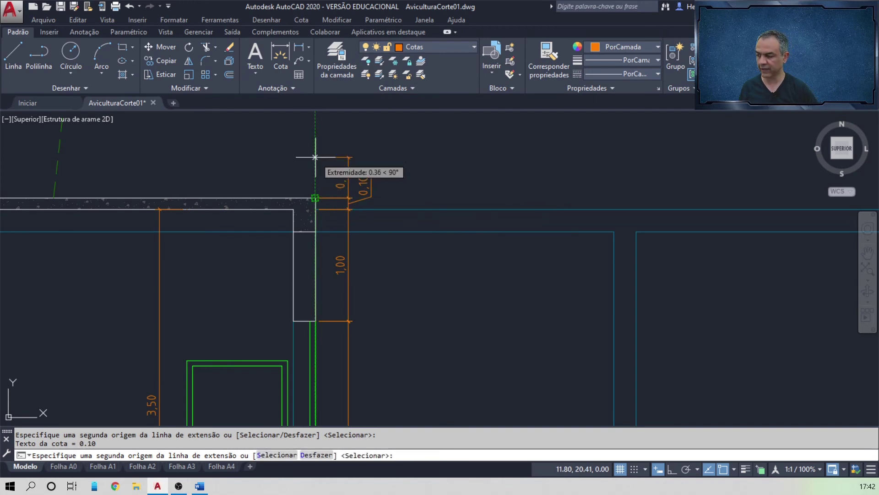
key("Return")
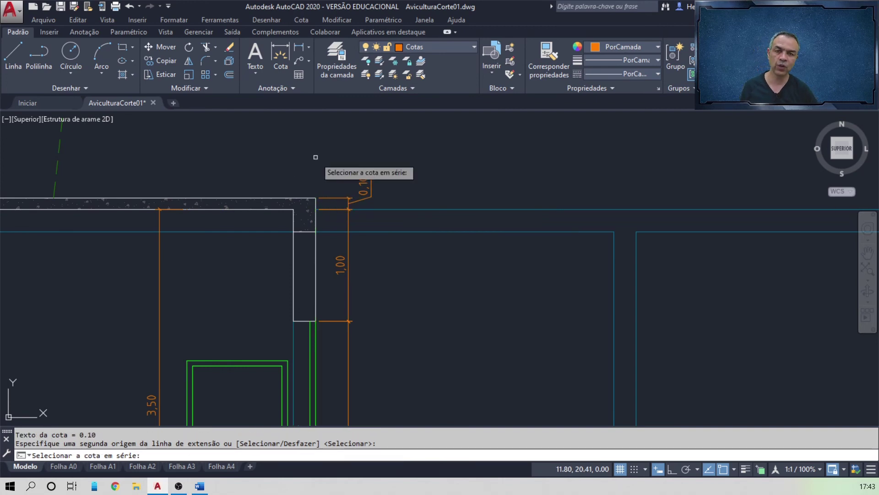
key("Return")
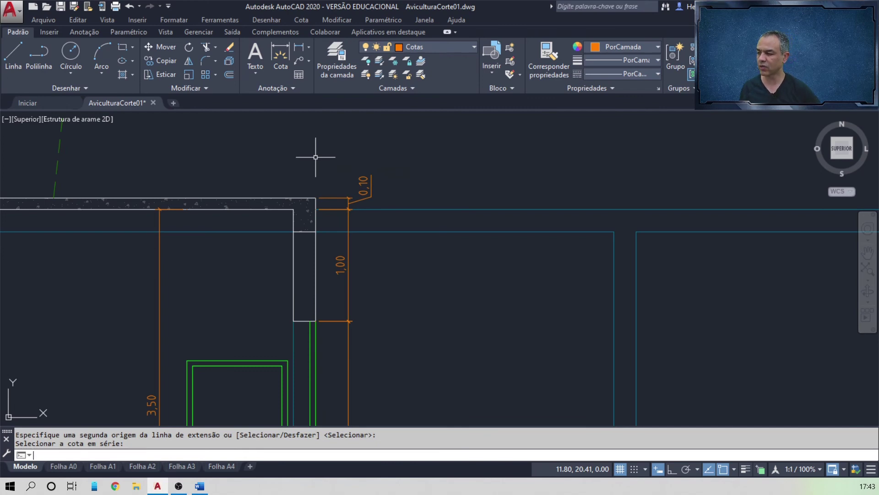
- Dimension the low wall's height in the rightmost bay, from its top edge's midpoint perpendicular down to the floor
scroll(361, 202, "down", 6)
mouse_move(756, 249)
middle_mouse_down()
mouse_move(412, 270)
mouse_move(326, 301)
middle_mouse_up()
scroll(411, 269, "up", 6)
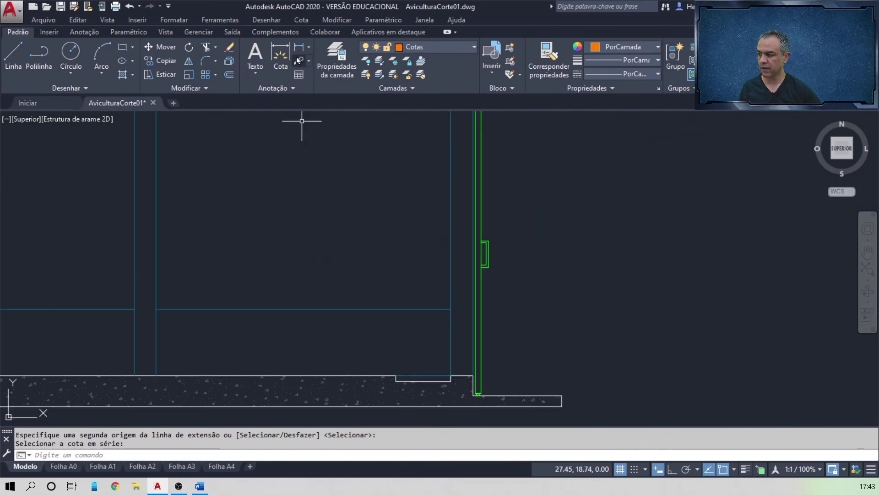
left_click(299, 48)
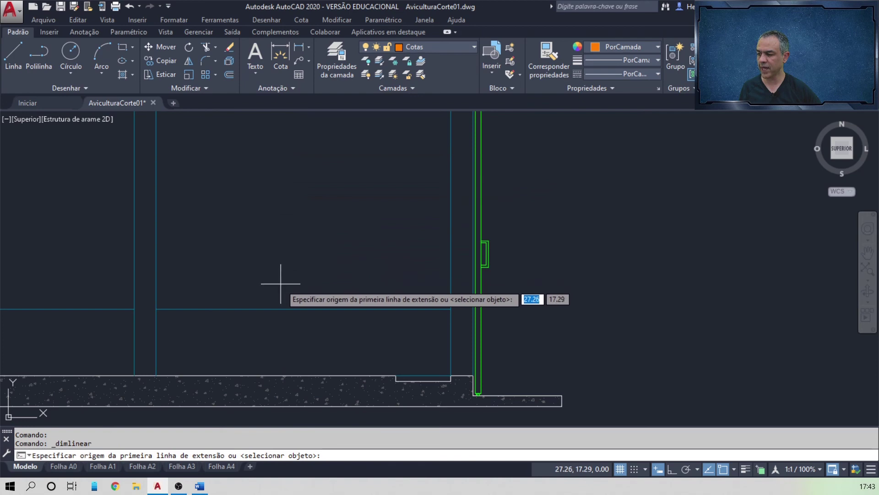
left_click(303, 309)
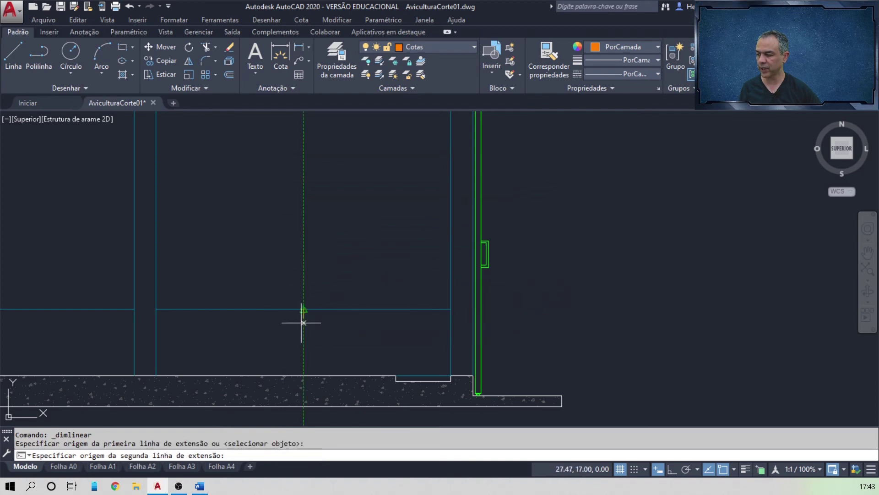
left_click(303, 376)
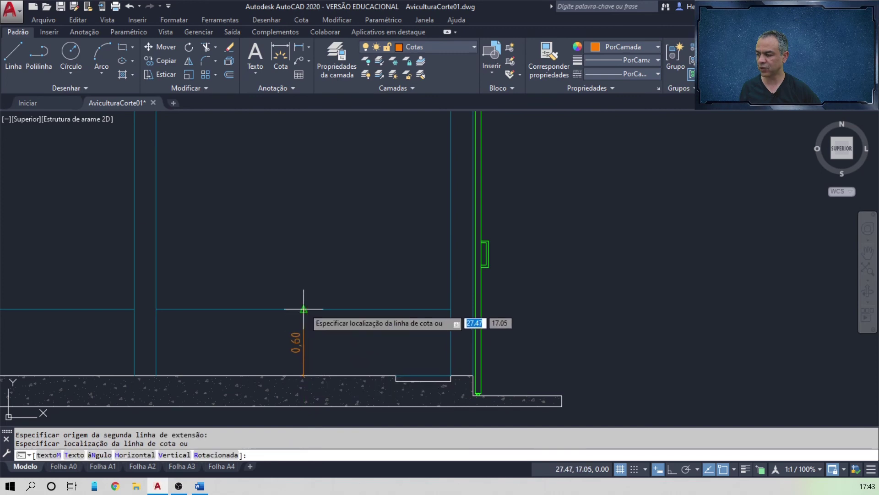
left_click(305, 310)
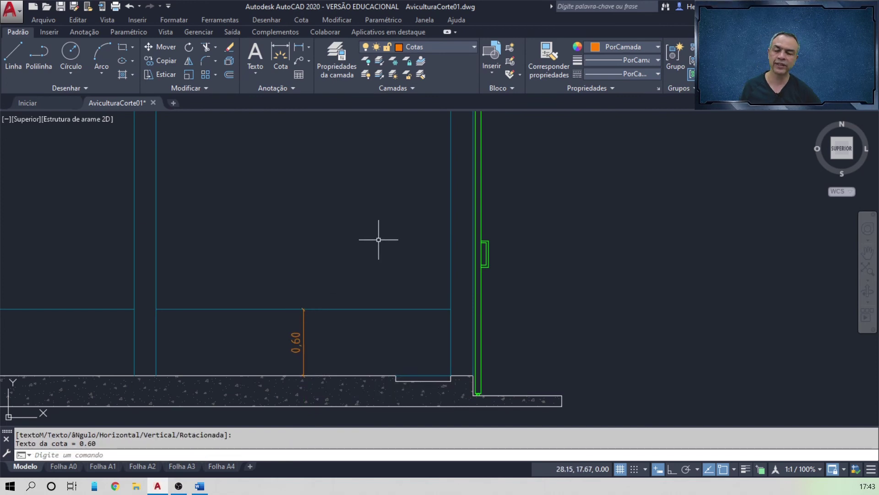
- Dimension the right end wall's door opening from the floor to the lintel's lower-left corner, with the line just inside the wall
scroll(379, 239, "down", 2)
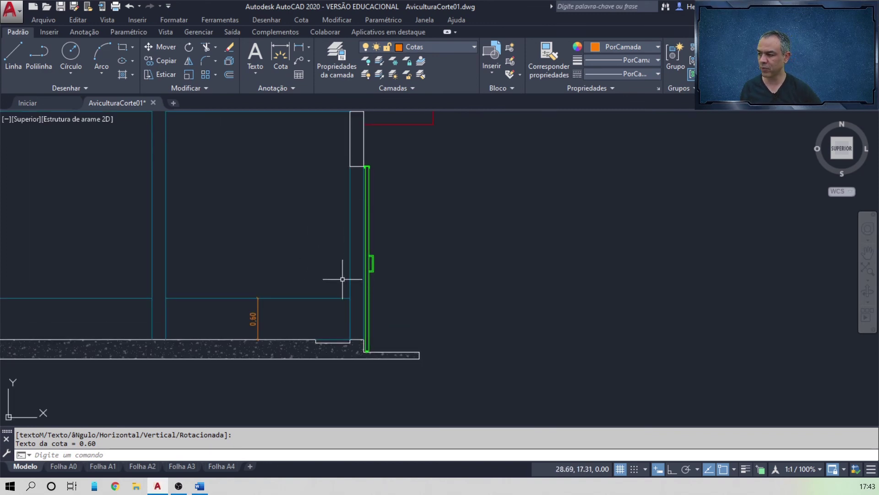
left_click(301, 48)
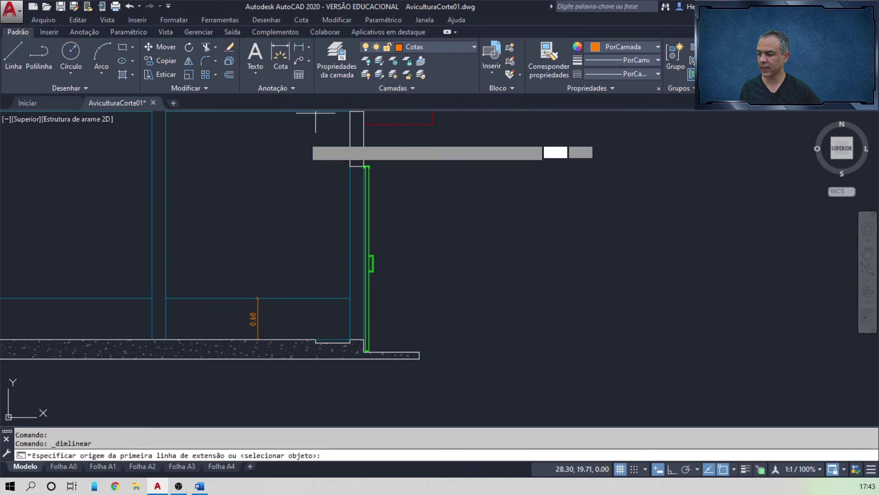
left_click(350, 341)
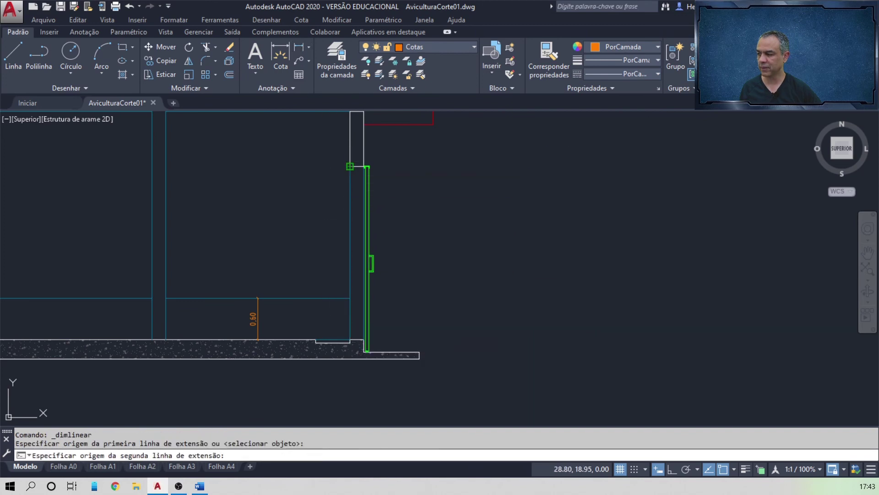
left_click(347, 166)
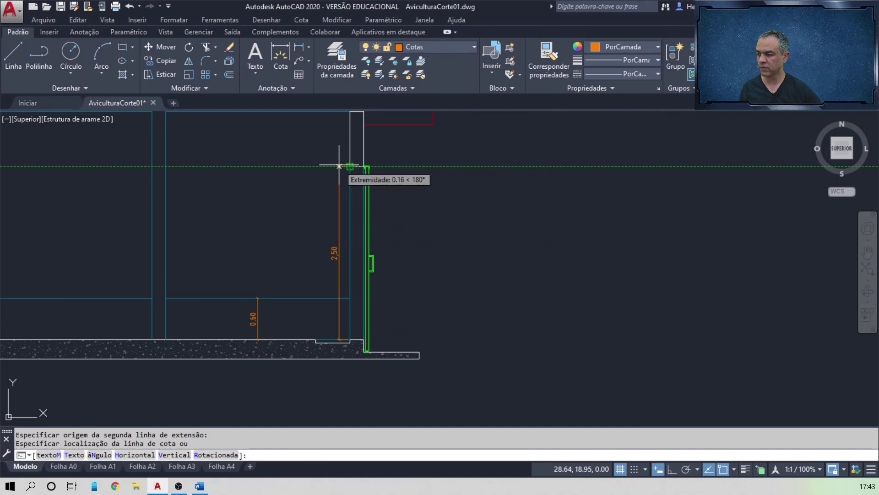
left_click(340, 166)
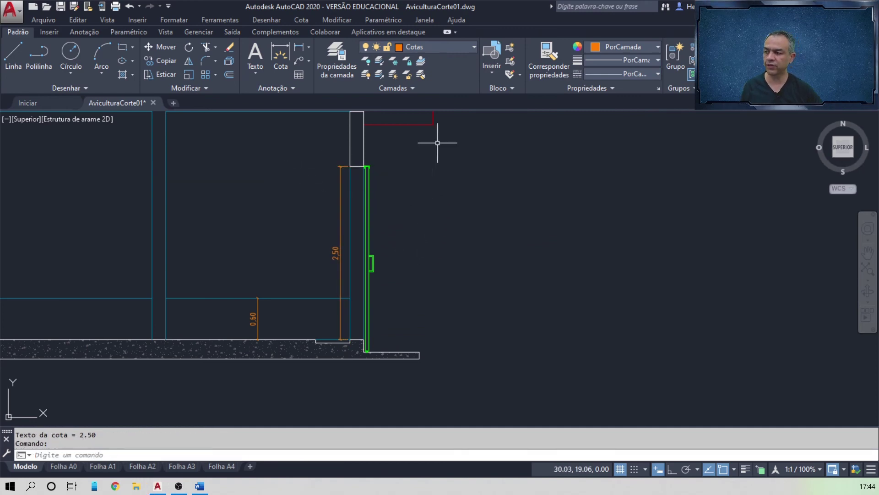
- Make Símbolo de Nível the current layer
left_click(473, 47)
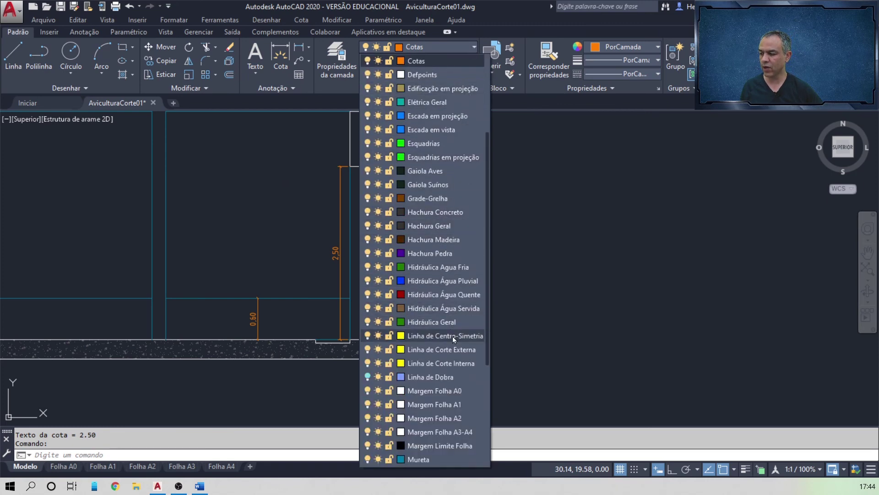
scroll(451, 353, "down", 4)
left_click(450, 351)
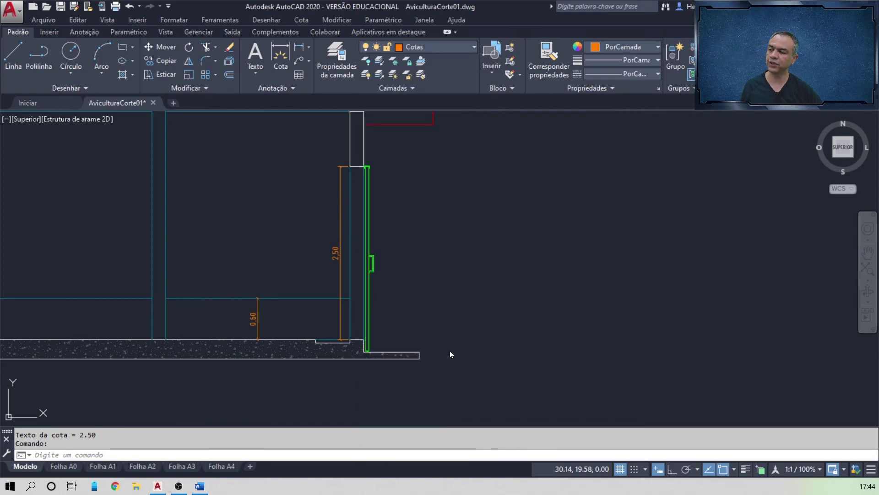
- Insert the block "Símbolo de nível cortes 1-50" on top of the exterior slab beyond the right end wall, filling in its floor level
left_click(491, 76)
scroll(668, 139, "down", 6)
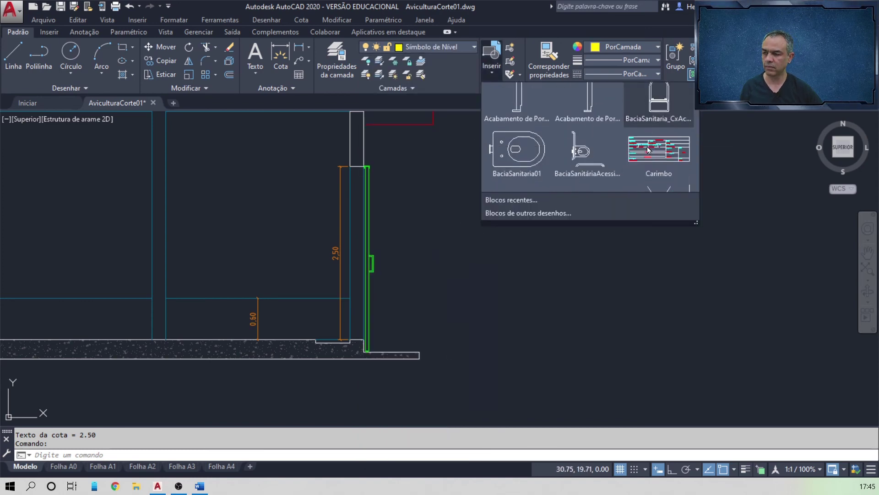
scroll(660, 143, "down", 5)
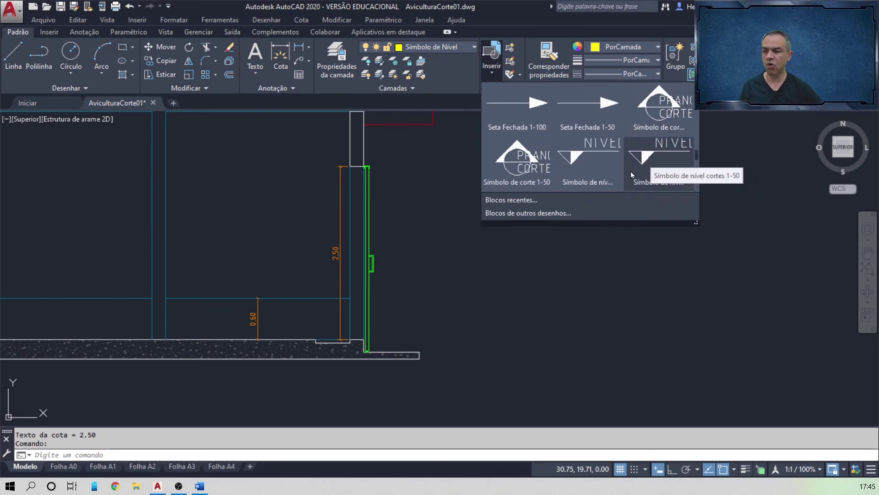
left_click(631, 171)
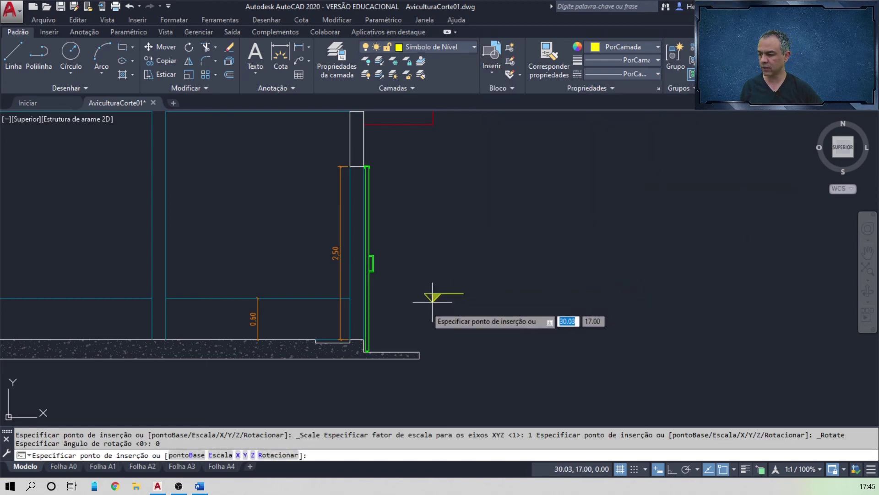
left_click(392, 352)
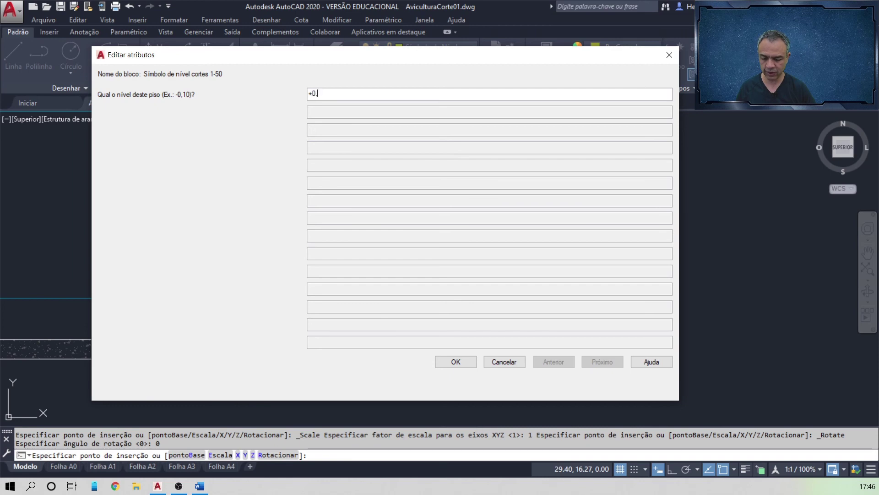
left_click(456, 362)
- Insert another "Símbolo de nível cortes 1-50" block on the inner floor line, centred in the large hall's third bay, with level +0,28
scroll(403, 351, "down", 2)
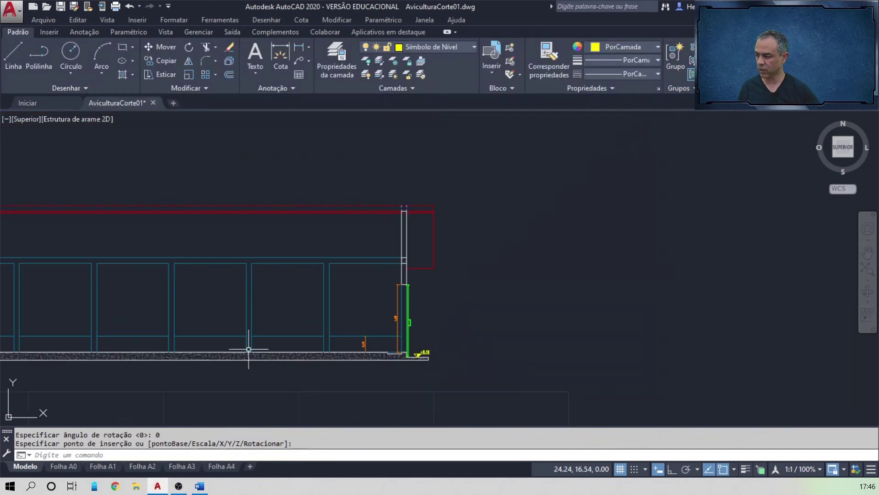
mouse_move(172, 350)
middle_mouse_down()
mouse_move(311, 322)
mouse_move(389, 323)
middle_mouse_up()
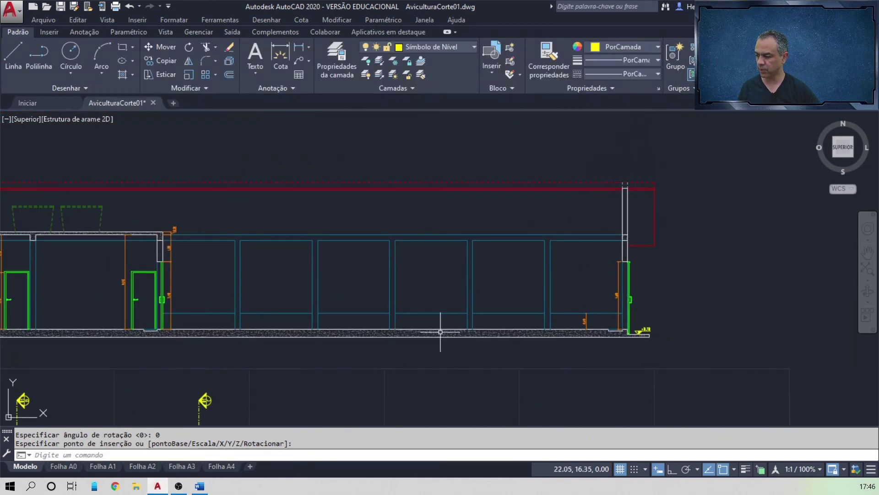
left_click(497, 57)
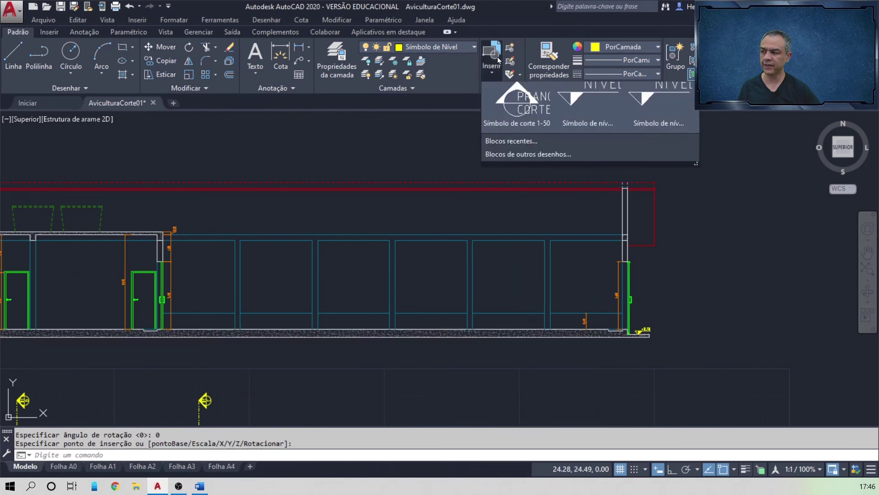
left_click(660, 155)
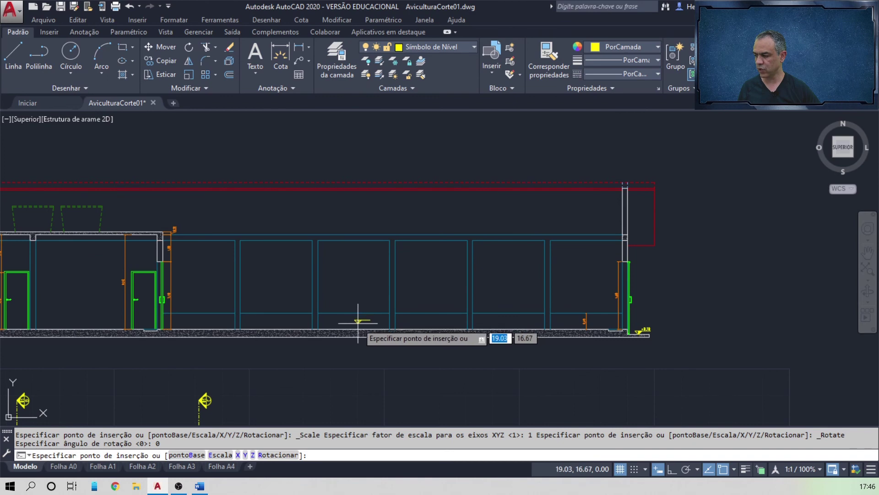
scroll(359, 321, "up", 6)
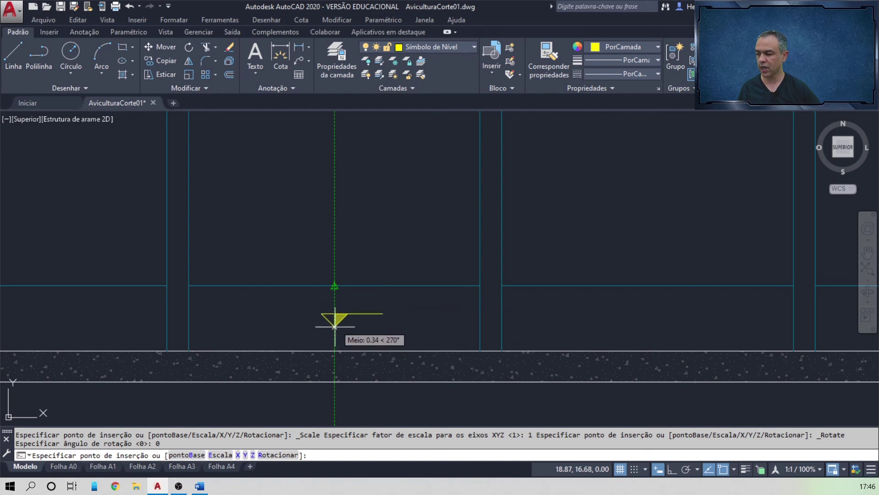
left_click(334, 351)
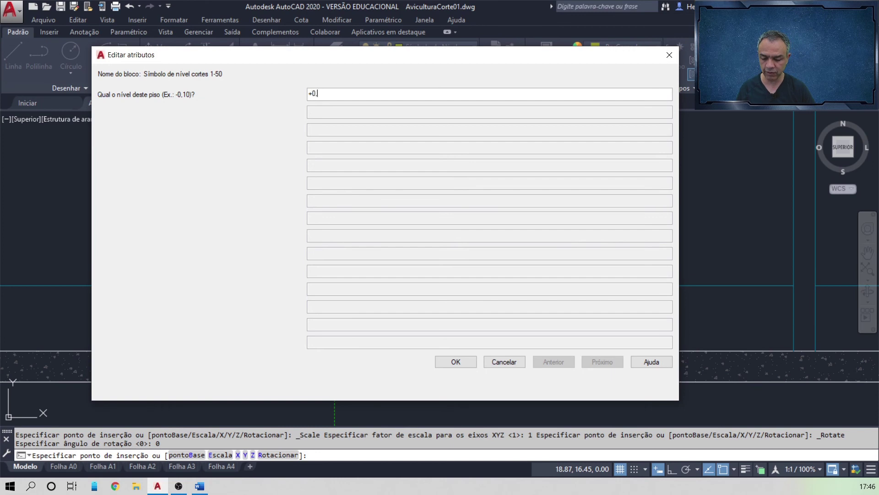
type("+0.28")
key("Return")
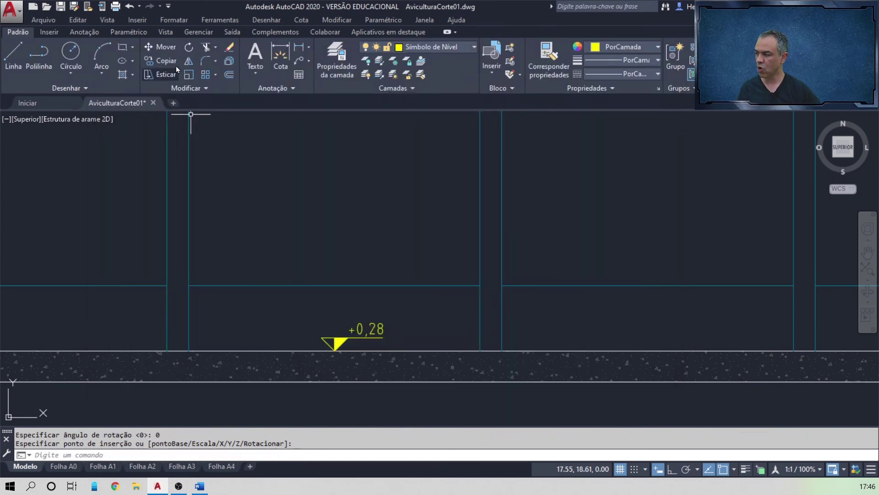
- Copy the +0,28 level symbol from its tip onto the floor line, centred in the room just left of the large hall
type("co")
key("Return")
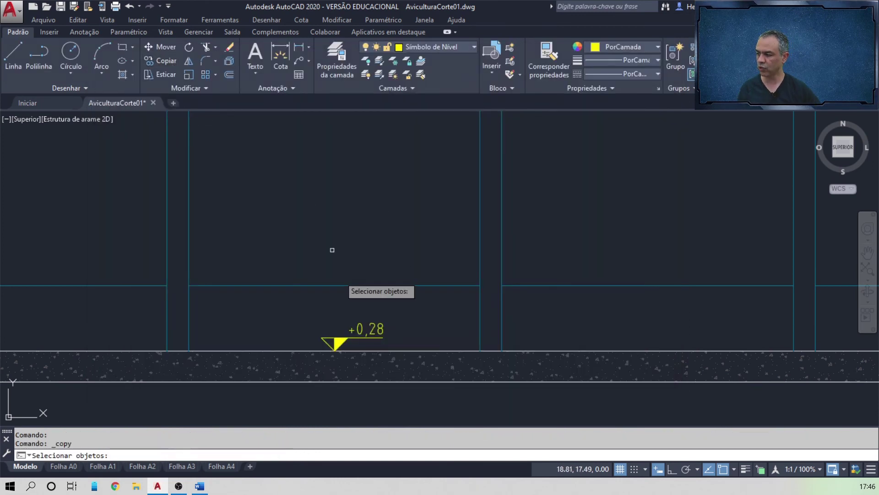
left_click(368, 337)
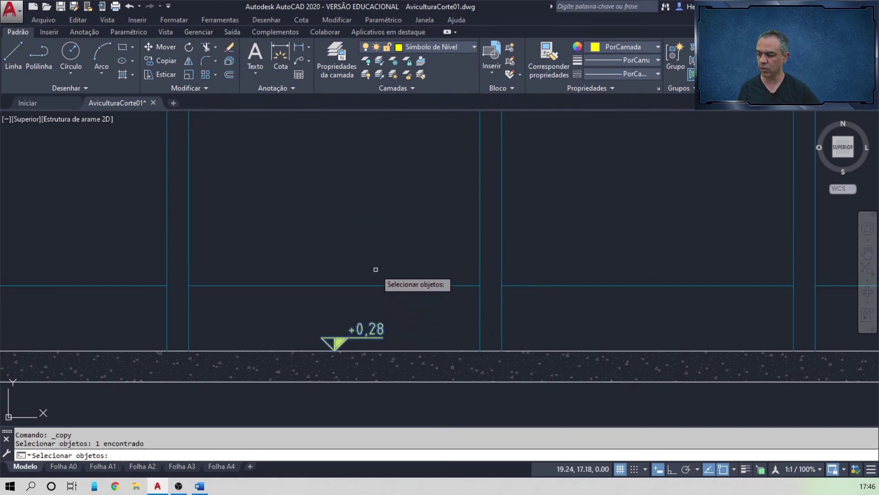
key("Return")
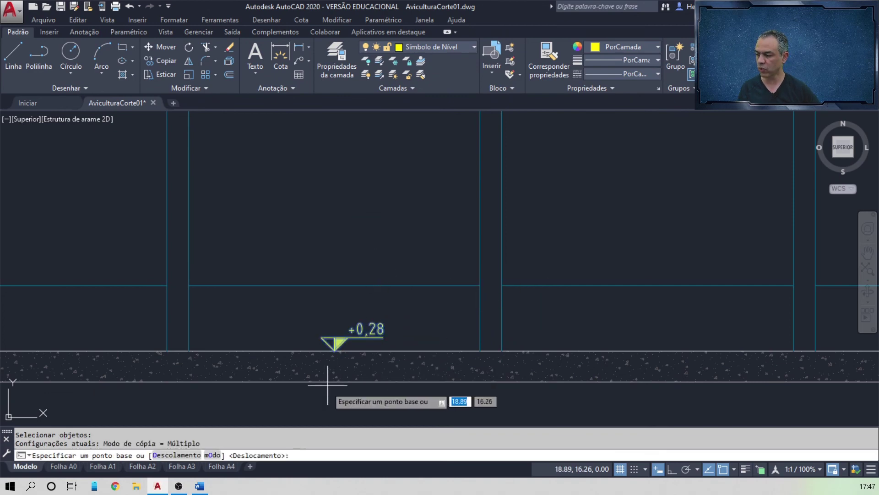
left_click(334, 350)
scroll(206, 246, "down", 3)
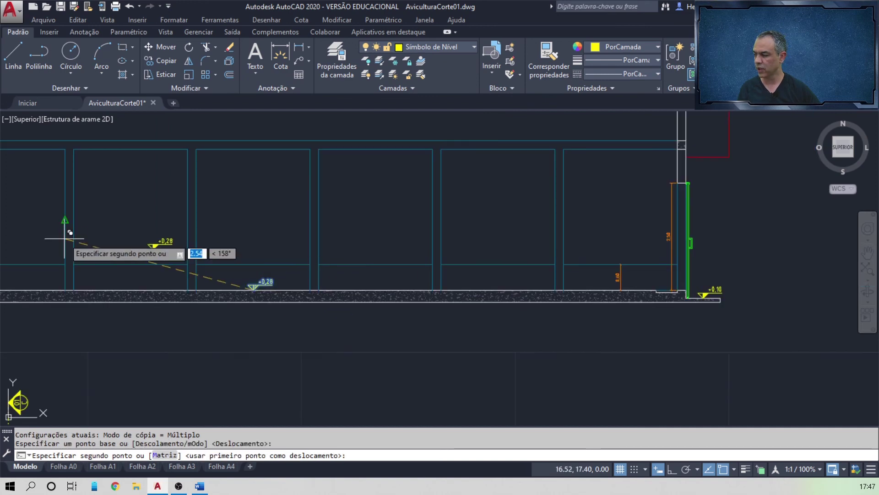
middle_click_drag(69, 225, 483, 256)
mouse_move(225, 273)
middle_mouse_down()
mouse_move(266, 266)
mouse_move(286, 240)
mouse_move(284, 255)
middle_mouse_up()
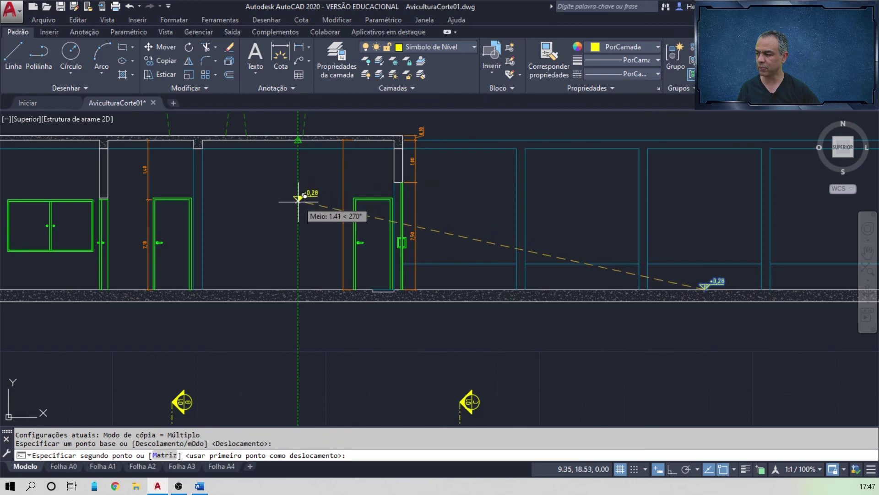
left_click(298, 288)
- Copy the level symbol onto the narrow middle room's floor line, between its left wall and the 2,10 door dimension
scroll(262, 220, "down", 2)
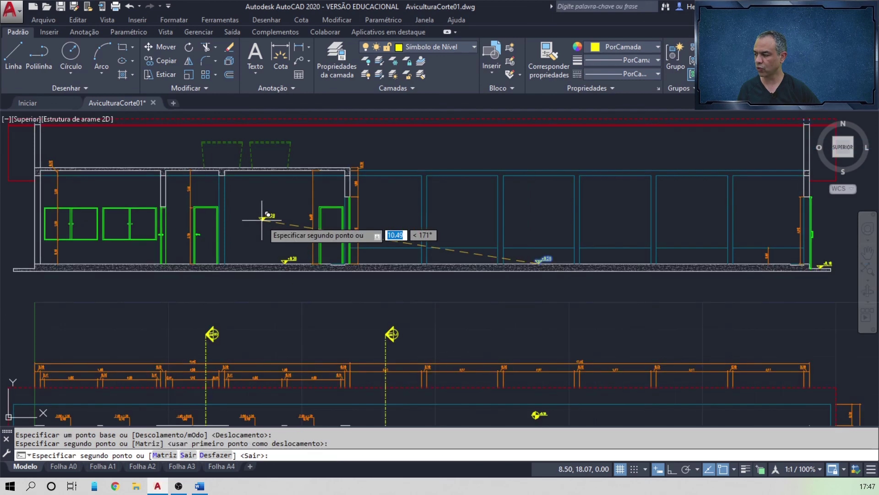
middle_click_drag(221, 304, 328, 343)
scroll(328, 344, "up", 4)
mouse_move(260, 299)
middle_mouse_down()
mouse_move(283, 326)
mouse_move(327, 322)
middle_mouse_up()
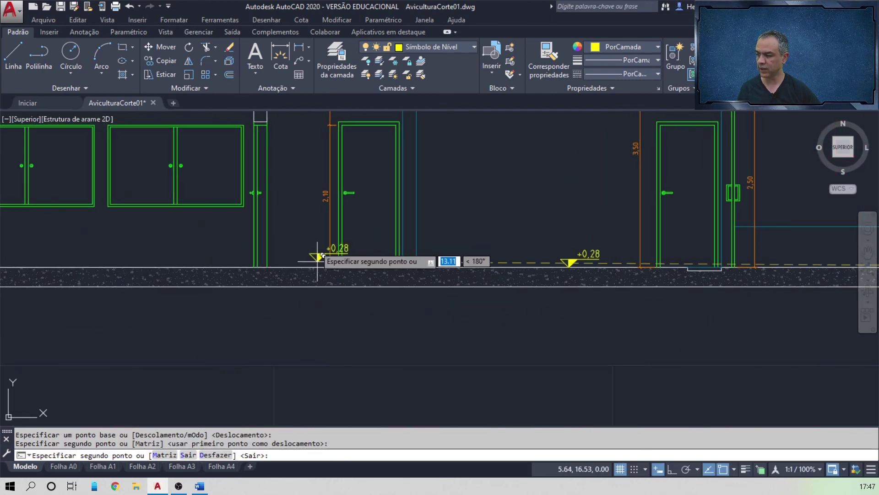
right_click(296, 237, "shift")
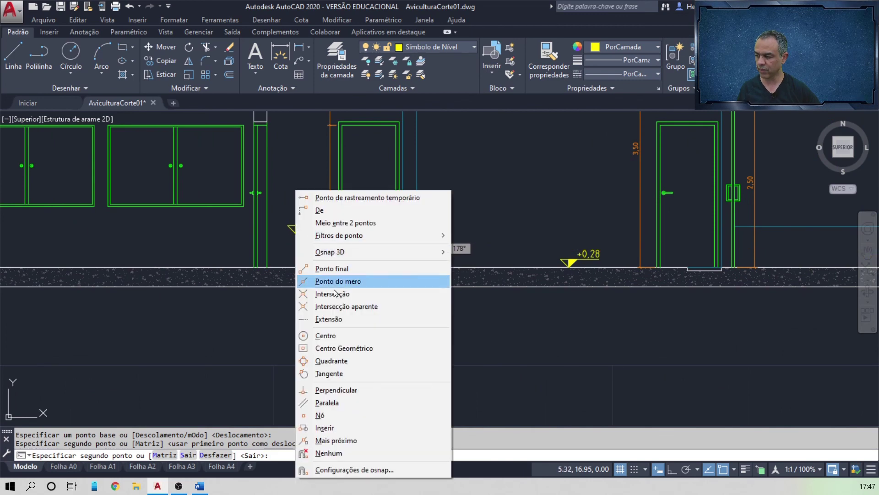
left_click(353, 440)
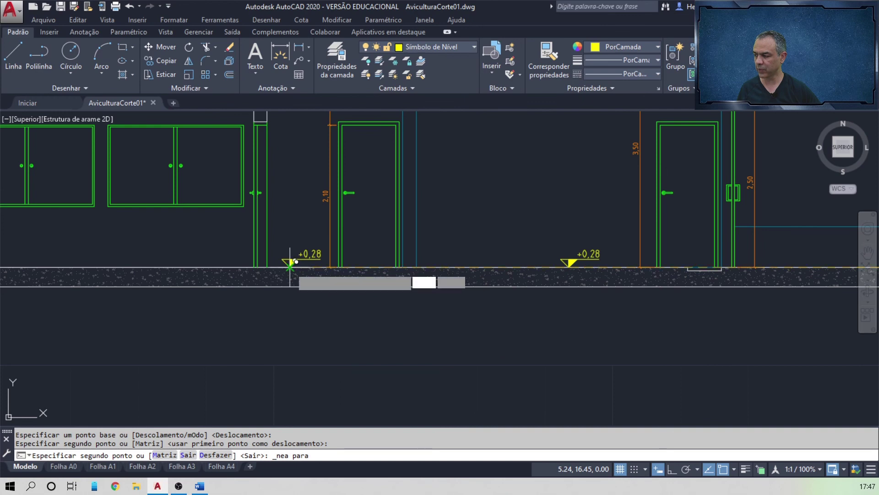
left_click(291, 261)
- Place another copy of the level symbol on the floor line, centred in the leftmost room with the two windows
scroll(191, 250, "down", 3)
middle_click_drag(182, 244, 261, 293)
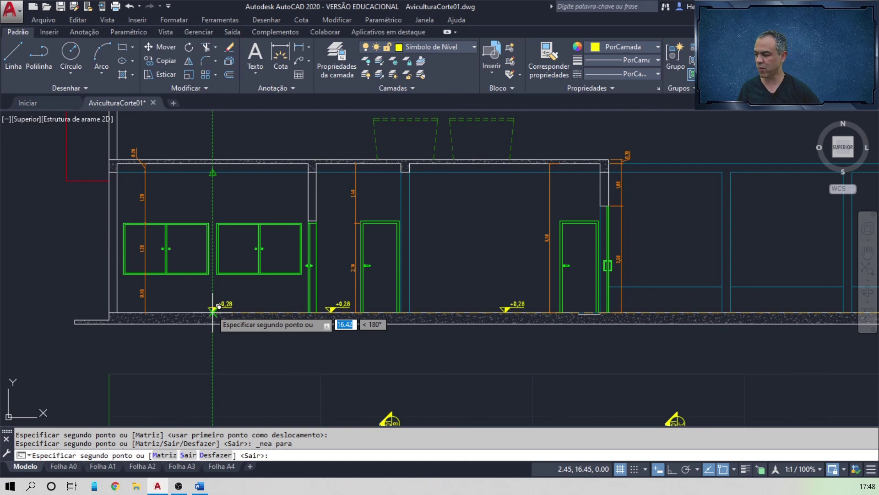
left_click(213, 311)
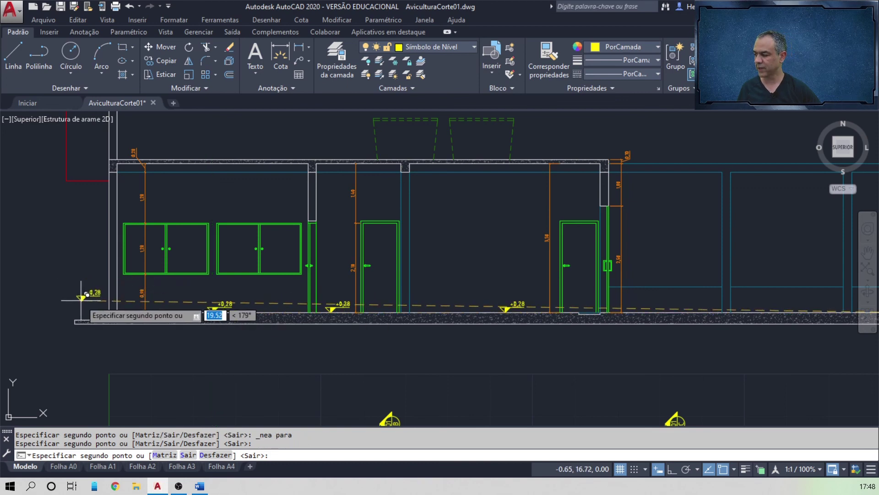
- Place a last copy of the level symbol on top of the exterior slab beyond the left end wall
scroll(82, 298, "up", 4)
middle_click_drag(93, 313, 123, 246)
right_click(128, 223, "shift")
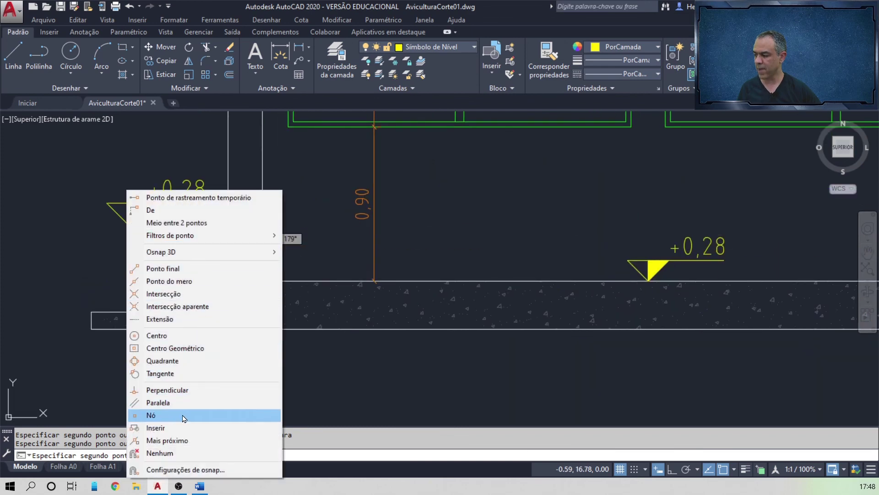
left_click(186, 441)
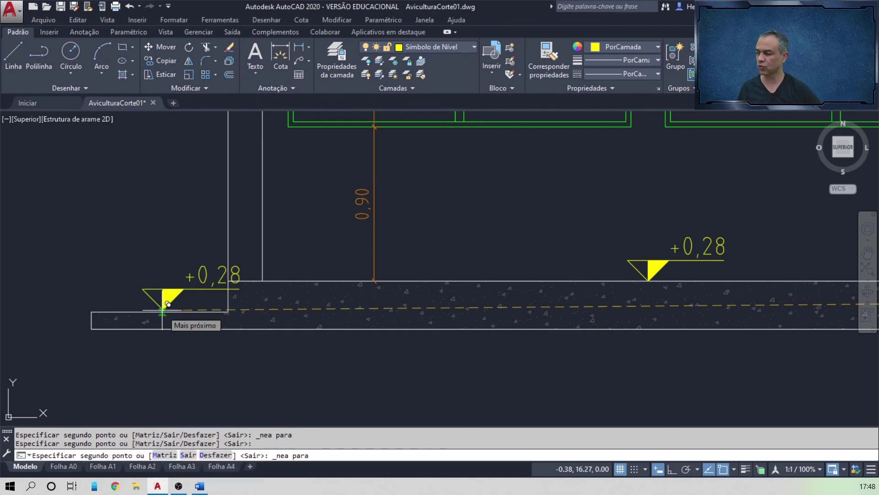
left_click(122, 312)
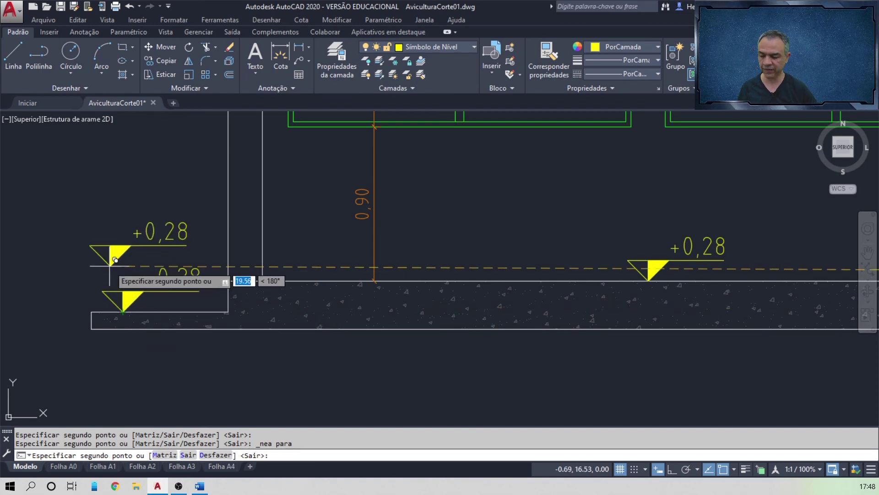
key("Return")
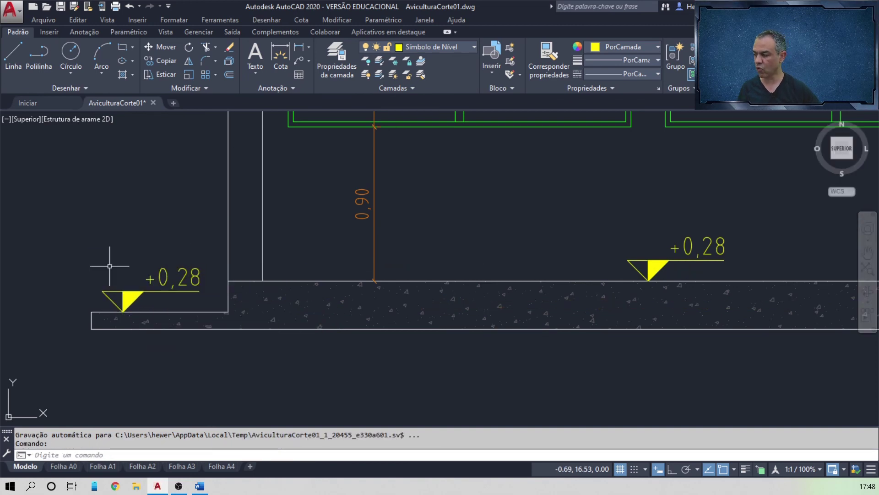
- Set the level value of the symbol on the left exterior slab to +0,10
double_click(152, 291)
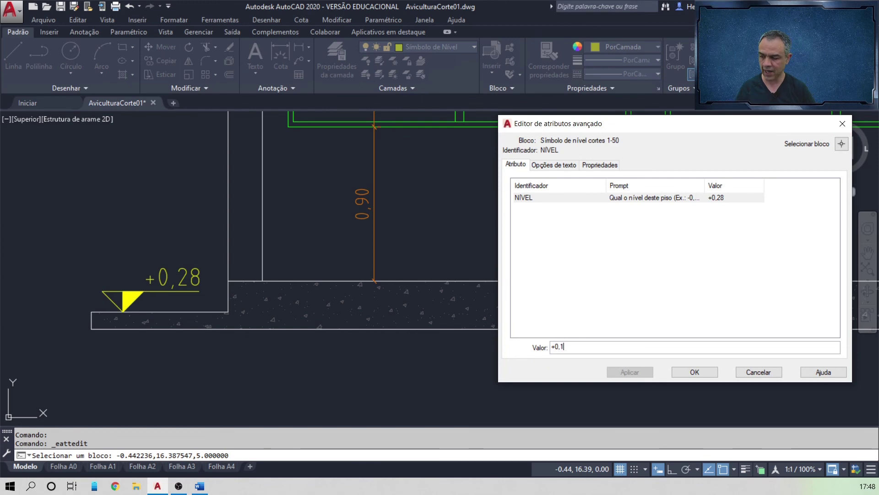
type("+0,10")
left_click(689, 371)
scroll(571, 286, "down", 5)
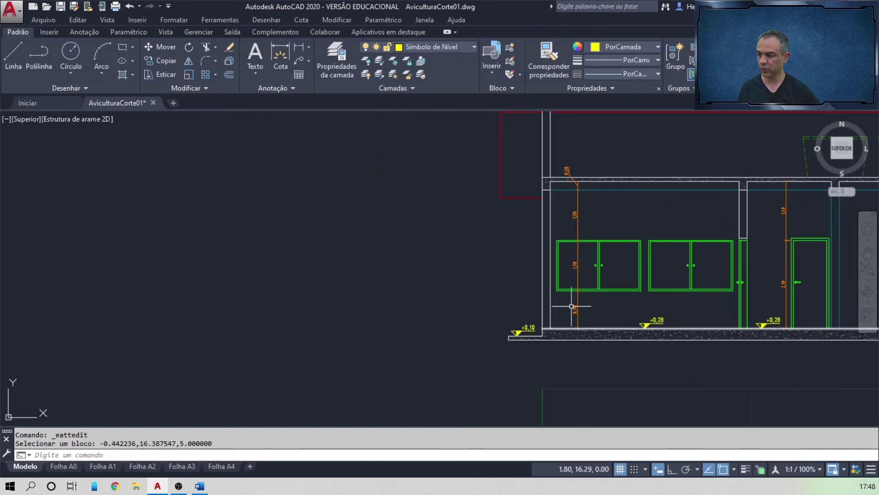
- Make Texto legenda the current layer
scroll(571, 286, "down", 6)
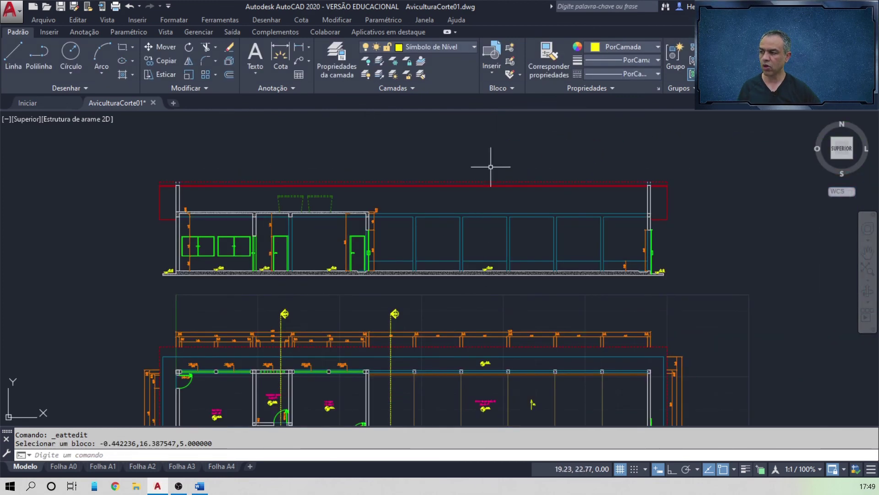
left_click(474, 48)
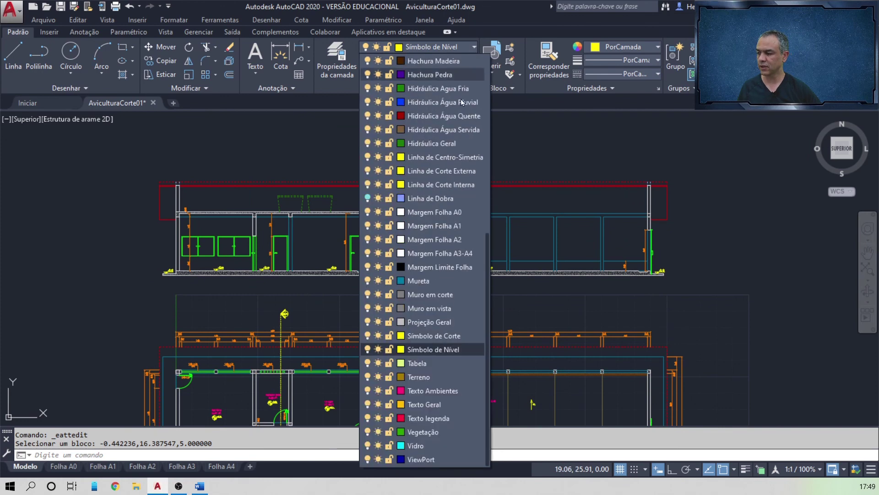
left_click(437, 418)
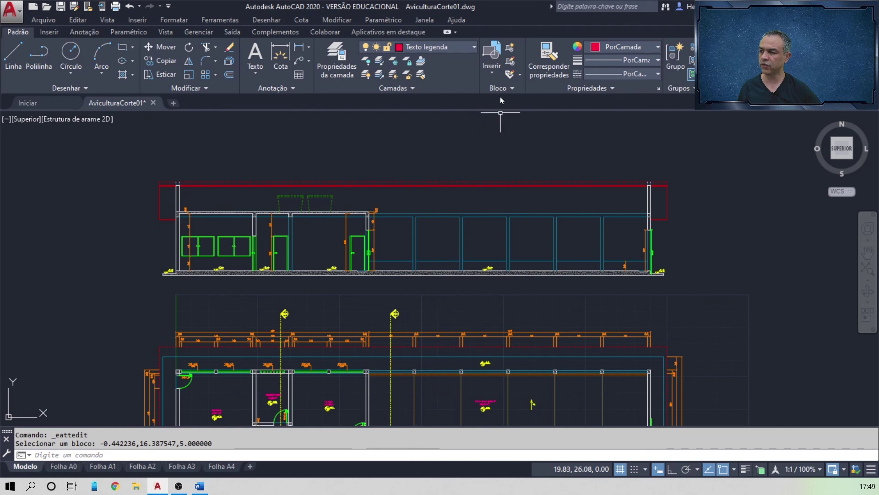
- Insert the block "Legenda da Planta 1-50" 0.50 below the left exterior slab's lower-left corner, with number 02, title Corte AA and scale 1:50
left_click(496, 80)
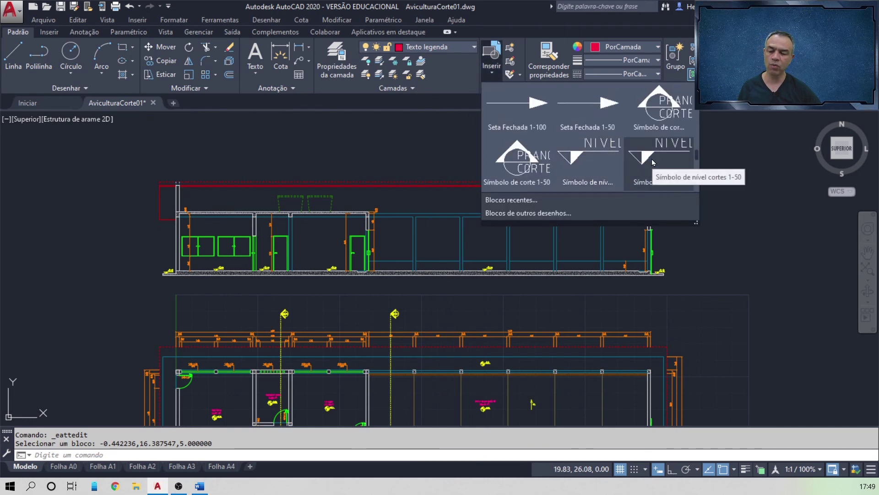
scroll(653, 162, "down", 5)
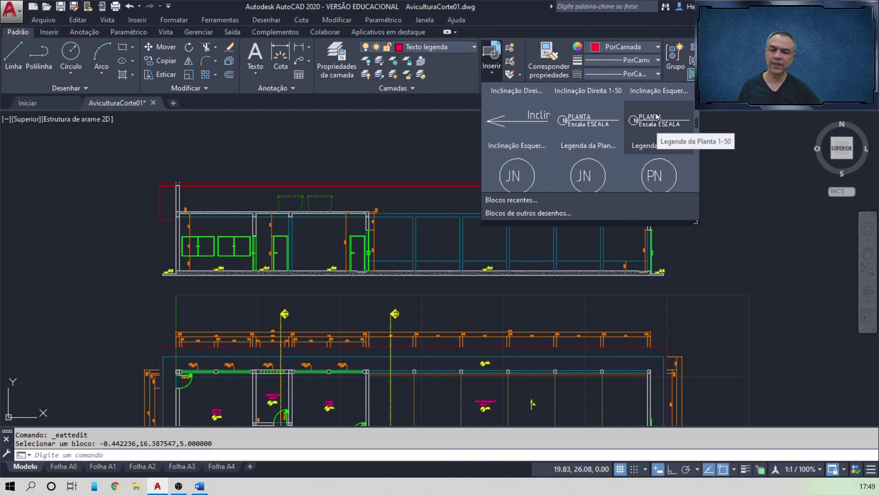
left_click(657, 117)
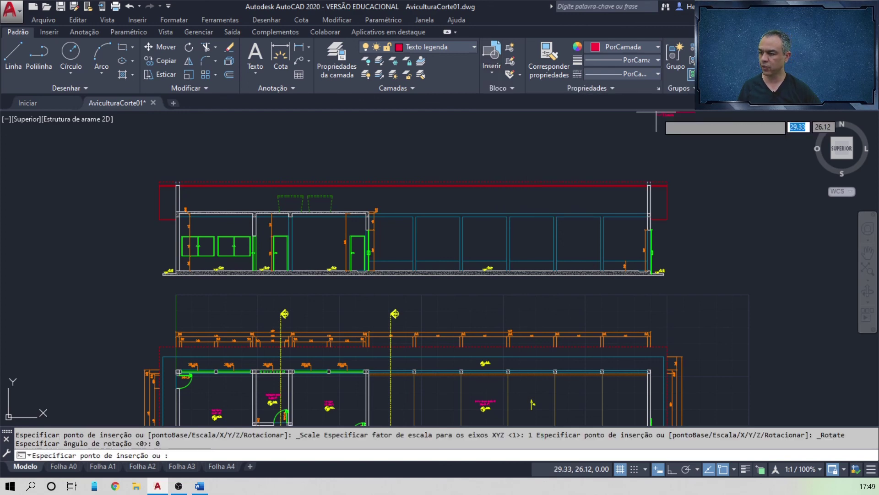
scroll(161, 293, "up", 5)
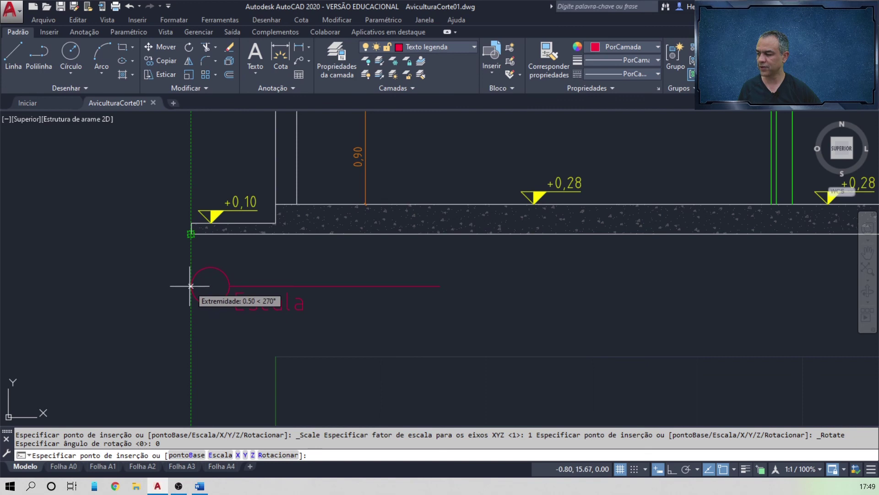
left_click(190, 285)
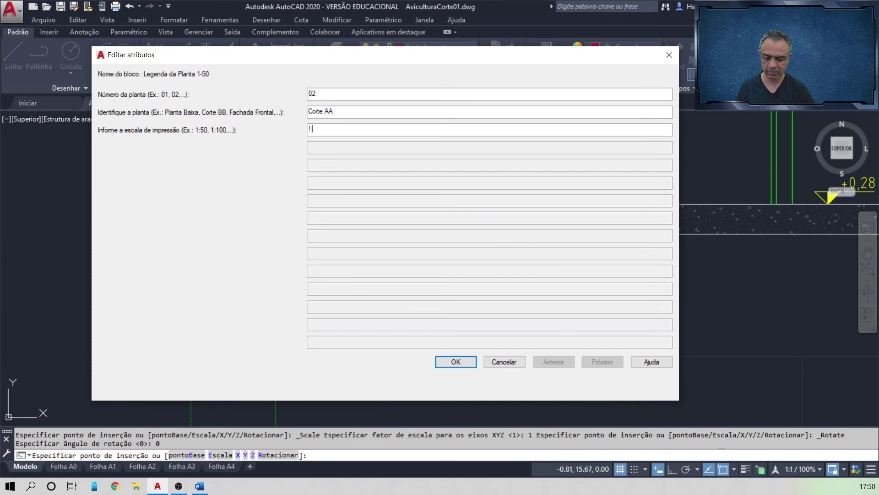
left_click(442, 361)
scroll(430, 334, "down", 8)
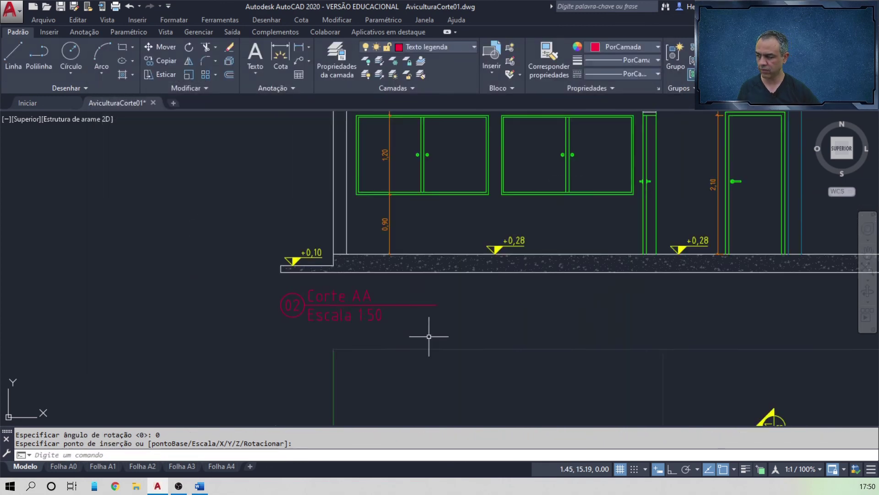
middle_click_drag(456, 290, 402, 270)
scroll(402, 269, "up", 3)
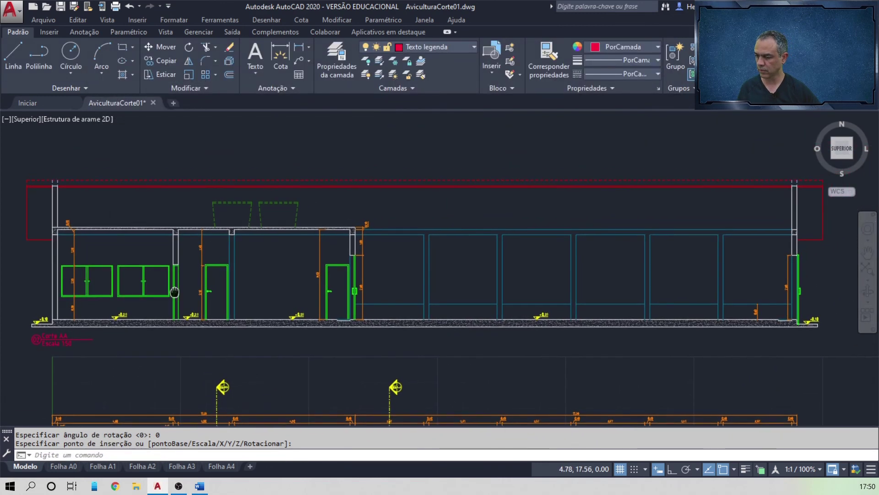